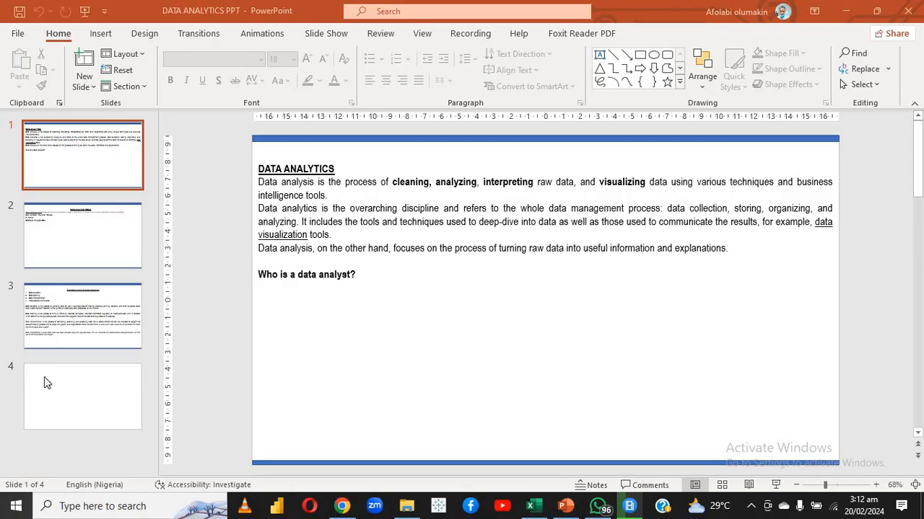
Review the slides on the required steps in data analysis, the data analysis tools and the data analytics definition
{"action": "left_click", "coordinate": [63, 323]}
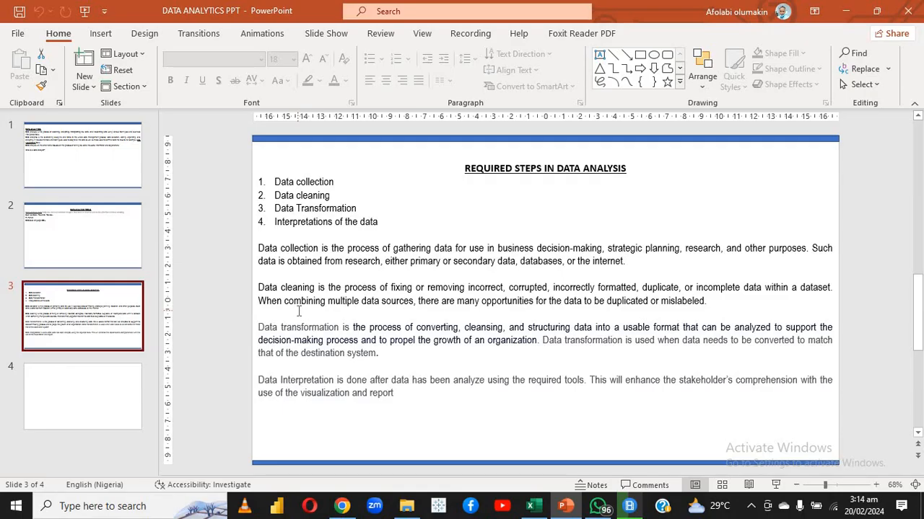
{"action": "left_click", "coordinate": [99, 238]}
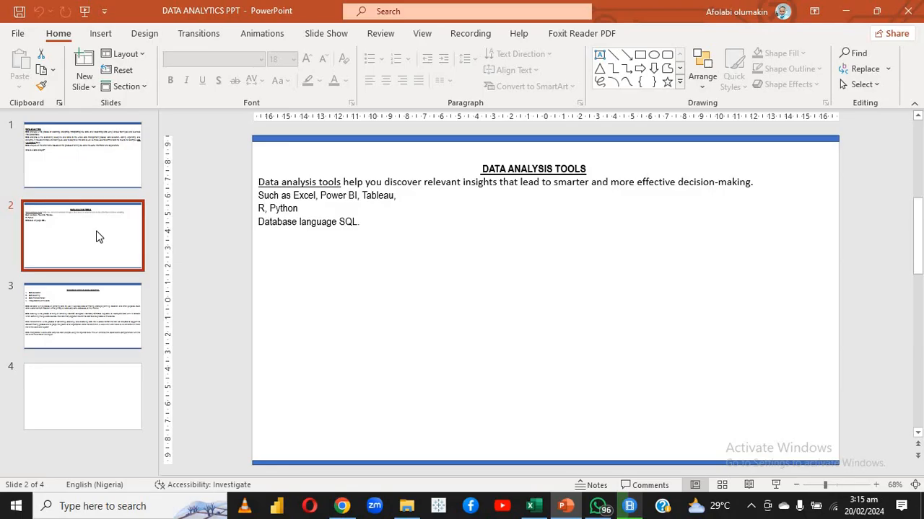
{"action": "left_click", "coordinate": [58, 141]}
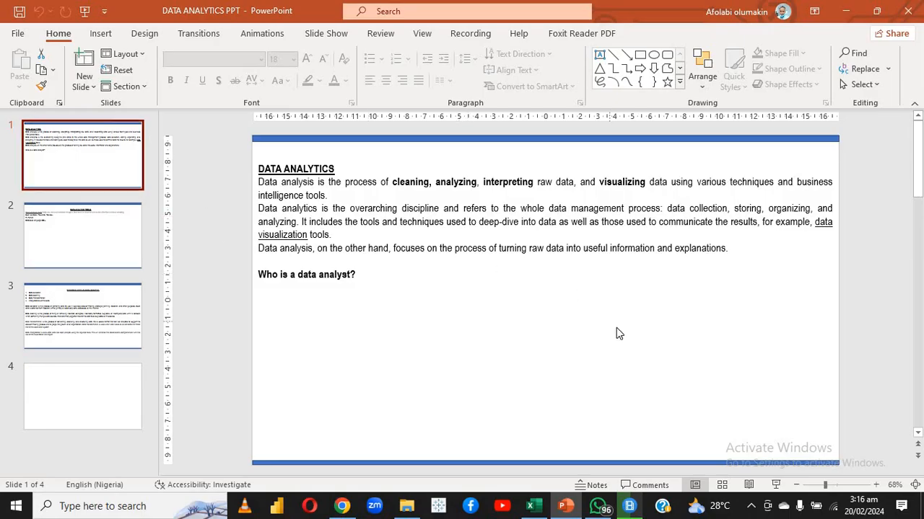
Switch to the DELMICH Excel Formulas and Functions workbook in Excel and select cell G8 on the Introduction sheet
{"action": "left_click", "coordinate": [534, 506]}
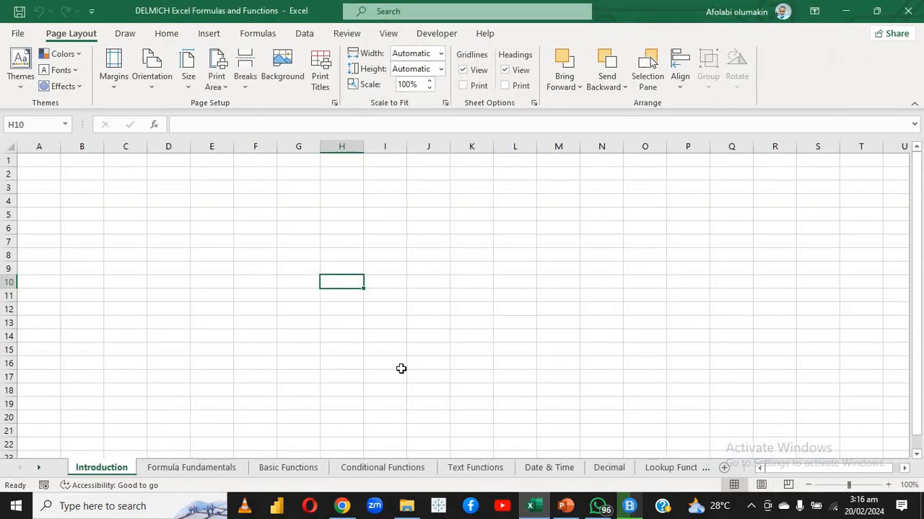
{"action": "left_click", "coordinate": [299, 309]}
{"action": "left_click", "coordinate": [242, 301]}
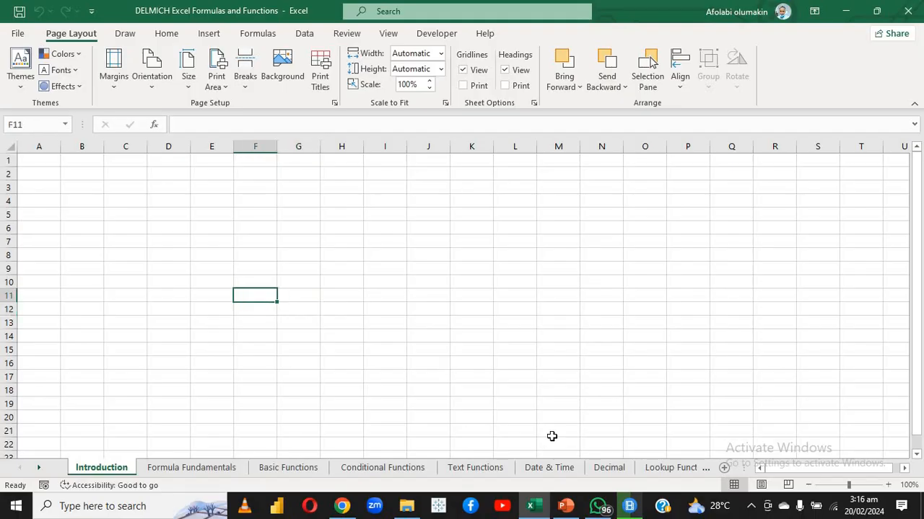
{"action": "left_click", "coordinate": [752, 509]}
{"action": "left_click", "coordinate": [508, 338]}
{"action": "left_click", "coordinate": [281, 254]}
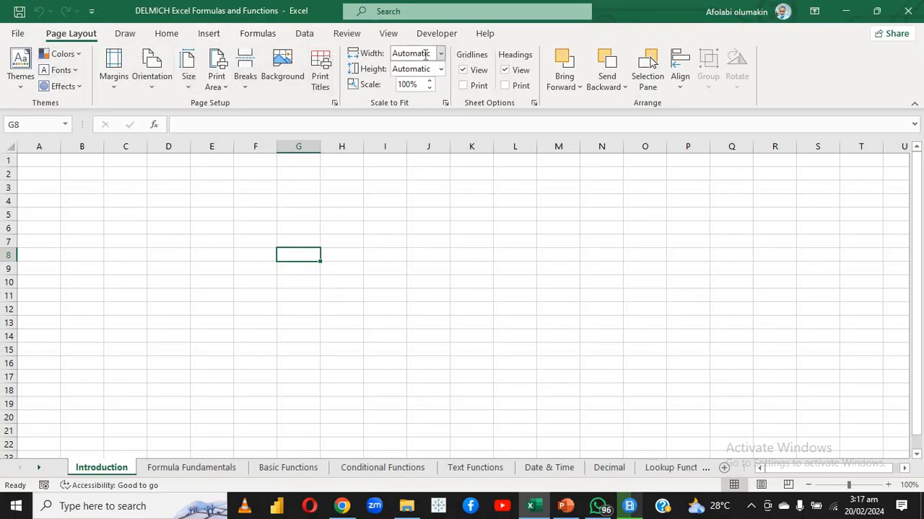
Look through Excel's start page and the available drawing, home and formula commands
{"action": "left_click", "coordinate": [18, 34]}
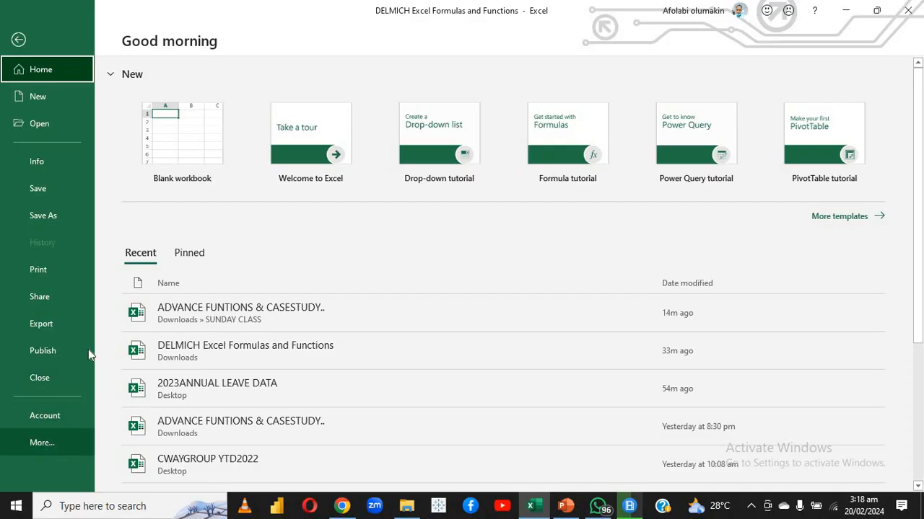
{"action": "left_click", "coordinate": [18, 40]}
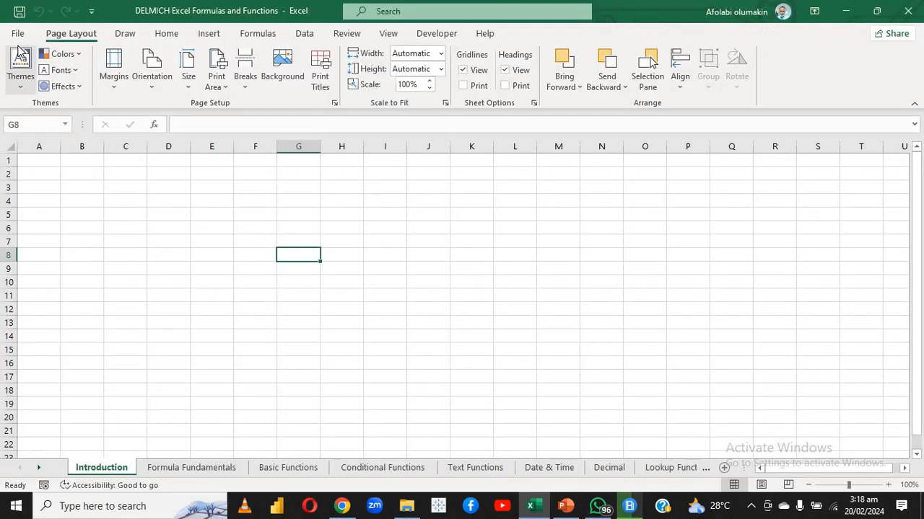
{"action": "left_click", "coordinate": [137, 38]}
{"action": "left_click", "coordinate": [157, 39]}
{"action": "left_click", "coordinate": [133, 39]}
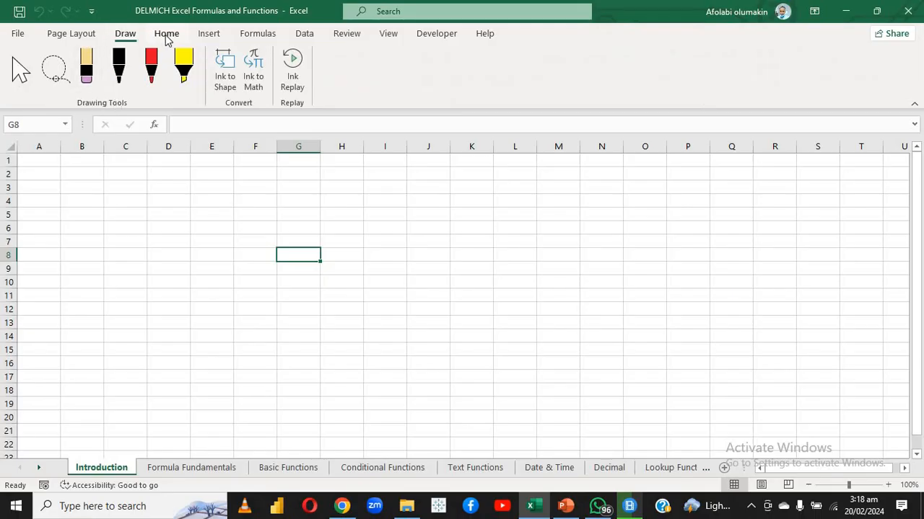
{"action": "left_click", "coordinate": [166, 36]}
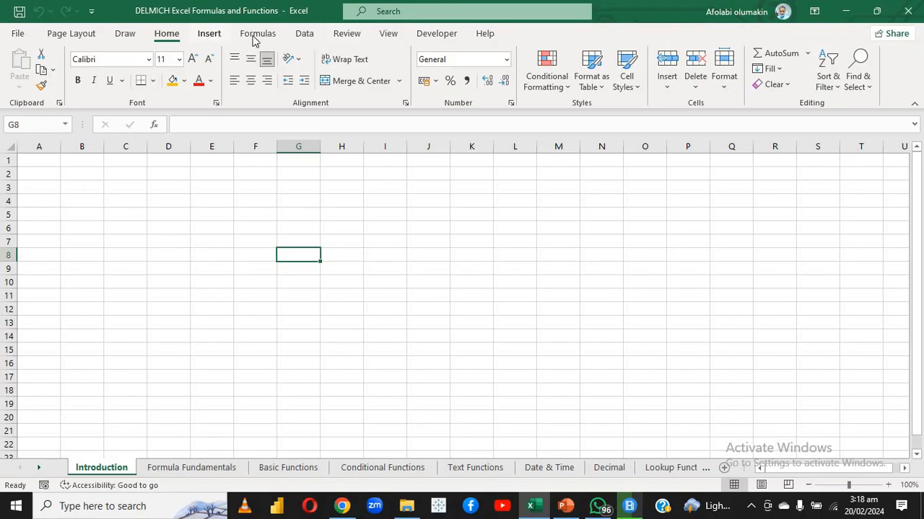
{"action": "scroll", "coordinate": [260, 39], "scroll_direction": "down", "scroll_amount": 2}
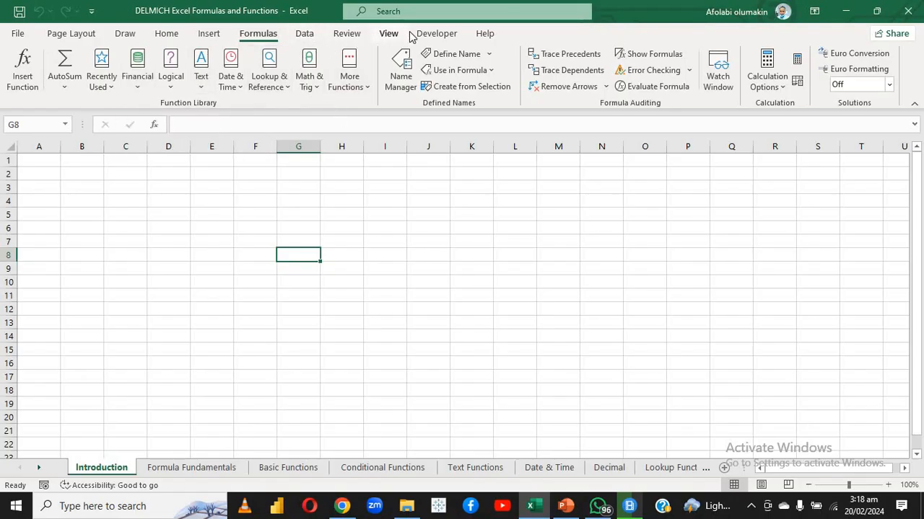
View the ribbon customization options and close them without making changes
{"action": "right_click", "coordinate": [354, 40]}
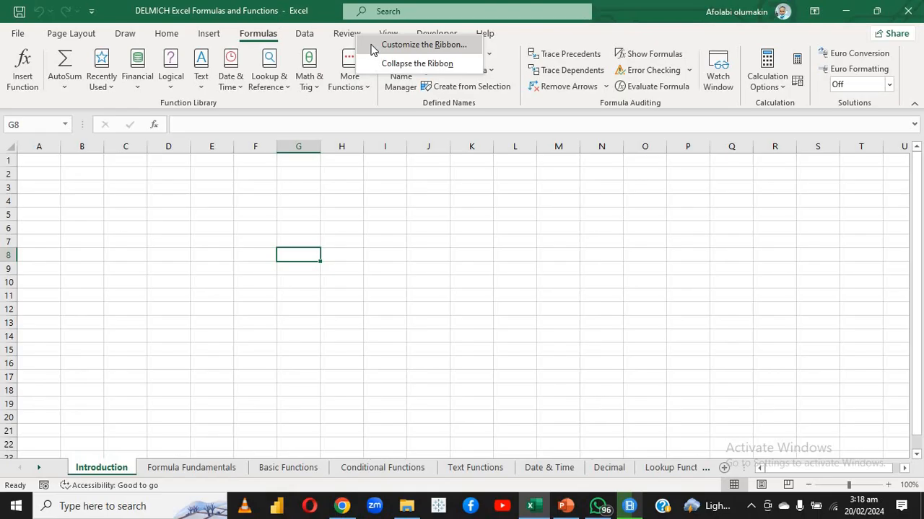
{"action": "key", "text": "Escape"}
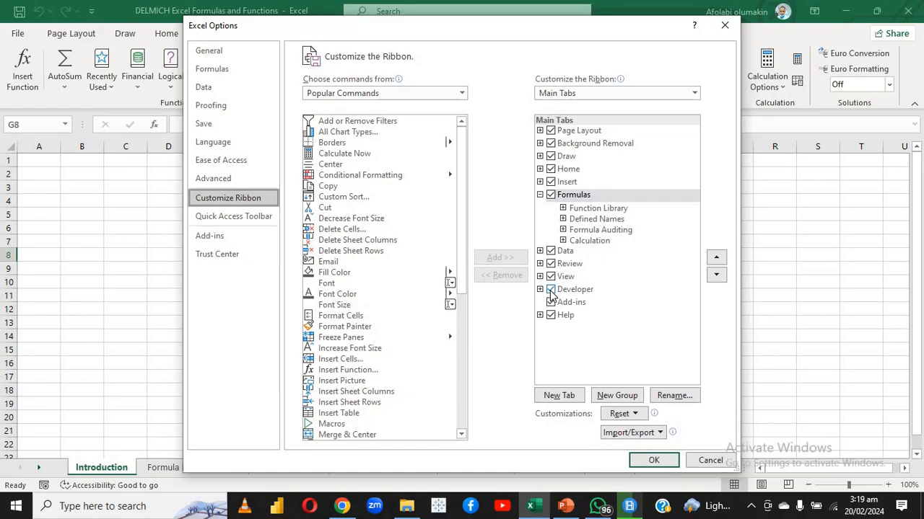
{"action": "left_click", "coordinate": [700, 462]}
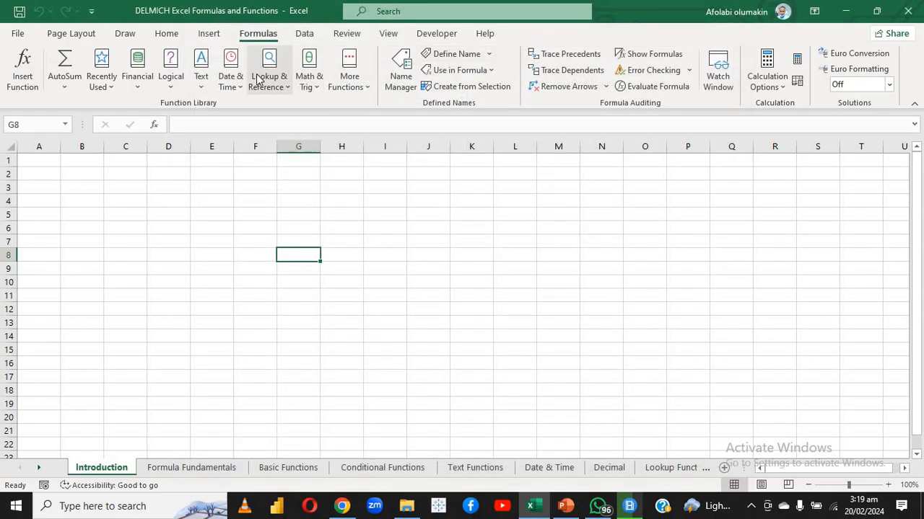
Show the home commands and select cells C6, C5 and D6 one after another to demonstrate individual cells
{"action": "left_click", "coordinate": [166, 36]}
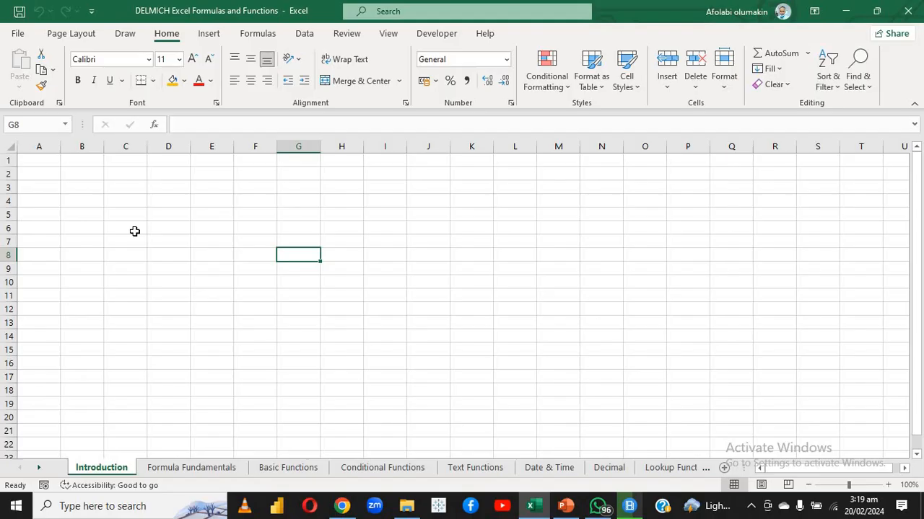
{"action": "left_click", "coordinate": [134, 231]}
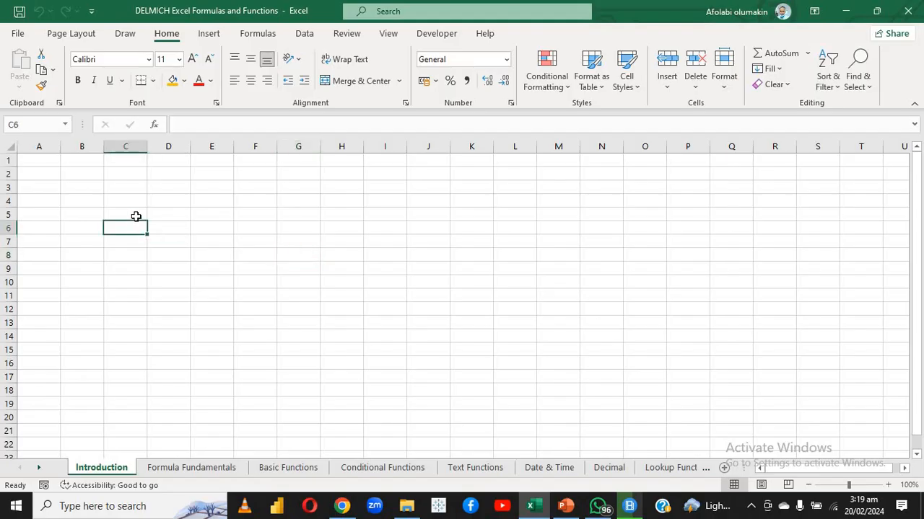
{"action": "left_click", "coordinate": [136, 217]}
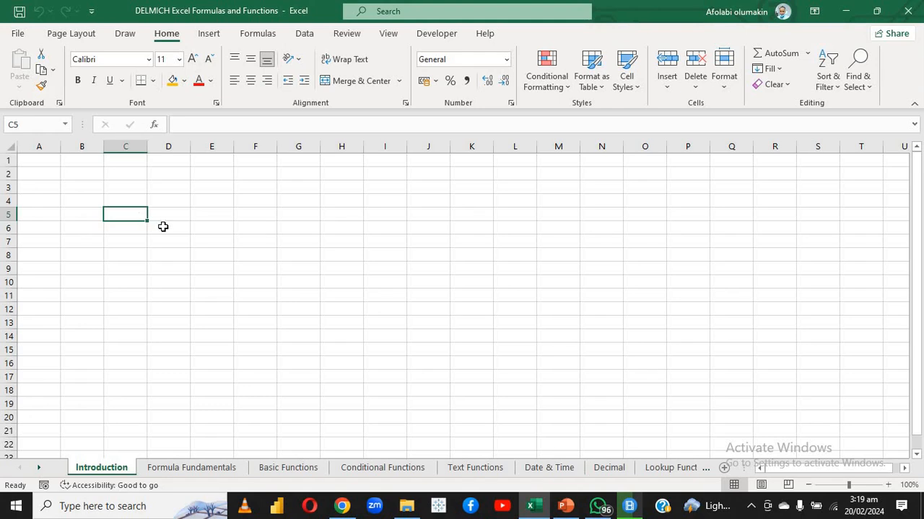
{"action": "left_click", "coordinate": [163, 226]}
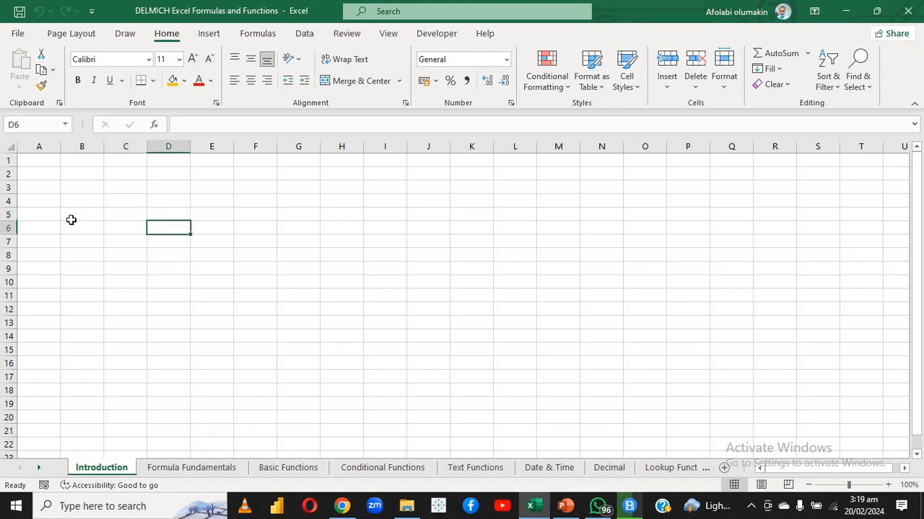
Select the whole of row 5, column B and column D in turn, finishing on cell C5
{"action": "left_click", "coordinate": [7, 215]}
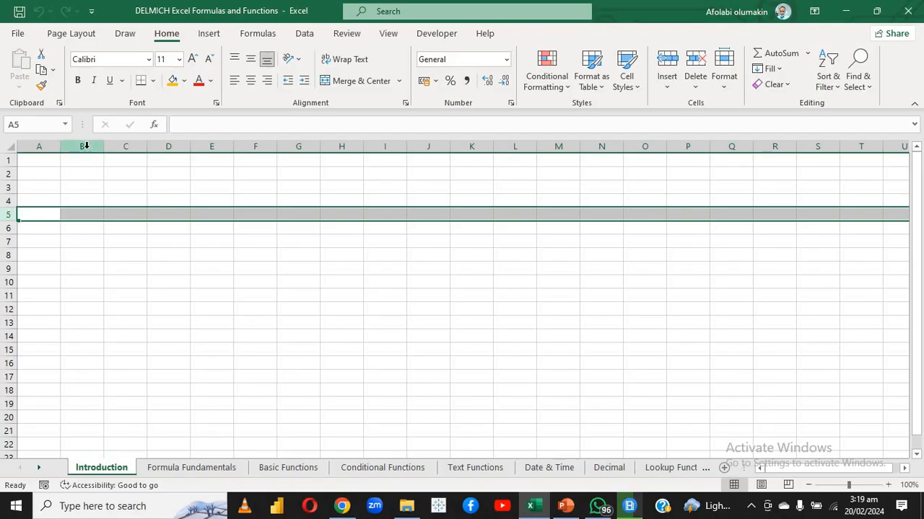
{"action": "left_click", "coordinate": [85, 147]}
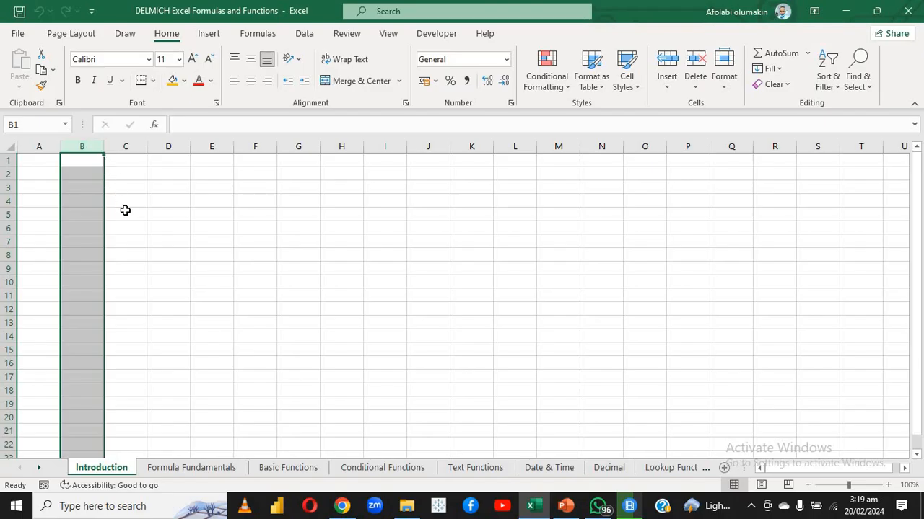
{"action": "left_click", "coordinate": [186, 228]}
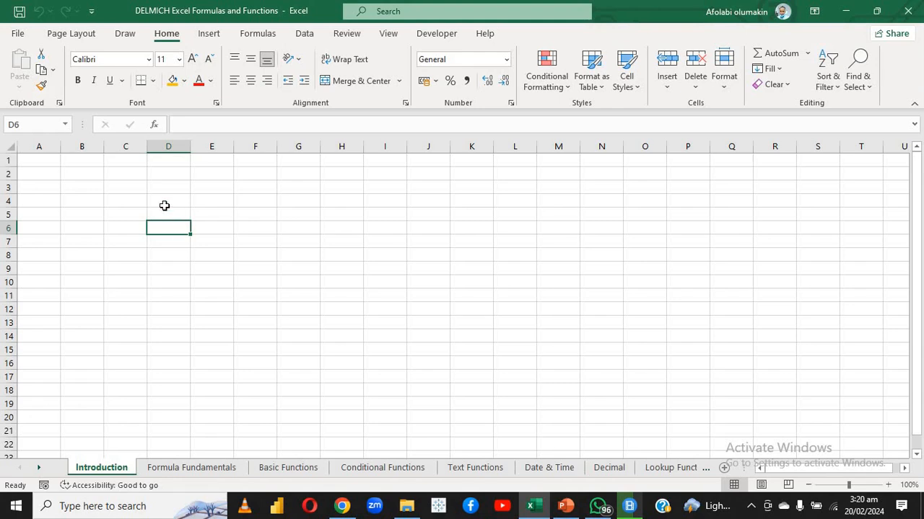
{"action": "left_click", "coordinate": [167, 147]}
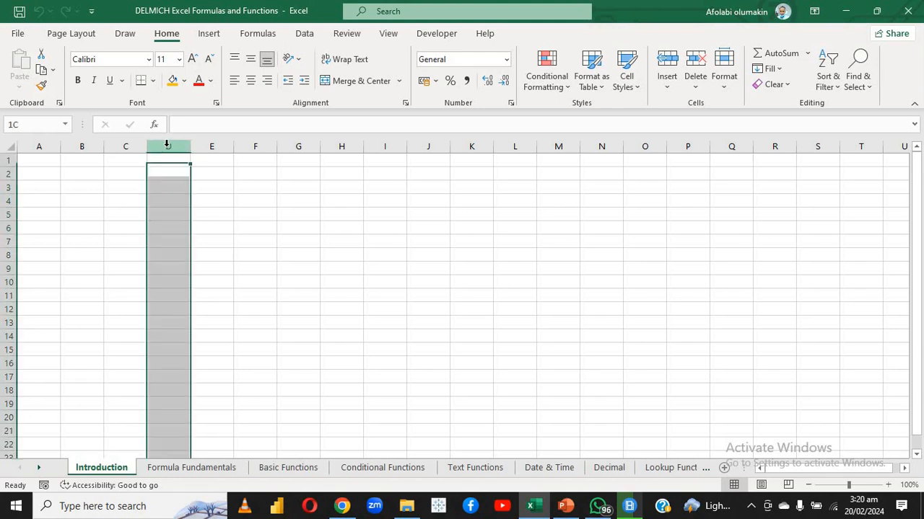
{"action": "left_click", "coordinate": [127, 214]}
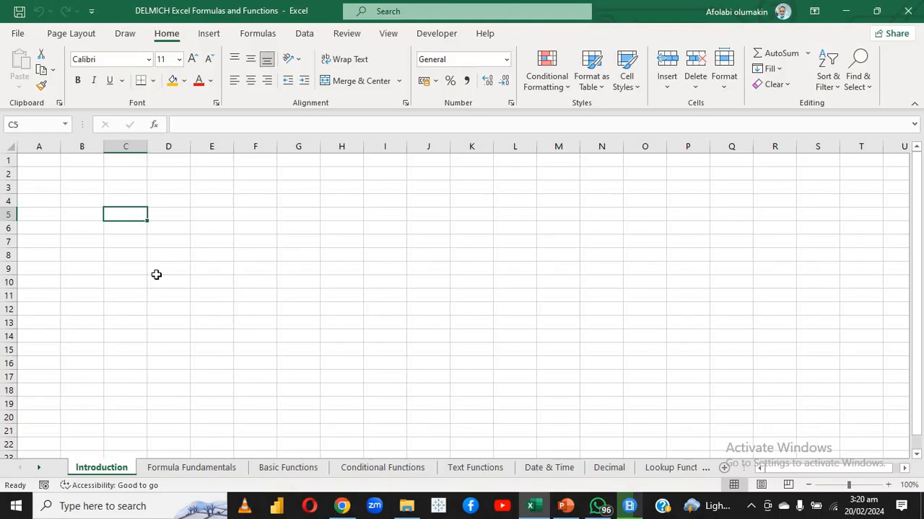
Select single cells such as E4, A3, C4, C5 and B3 to check their references in the Name Box
{"action": "left_click", "coordinate": [200, 204]}
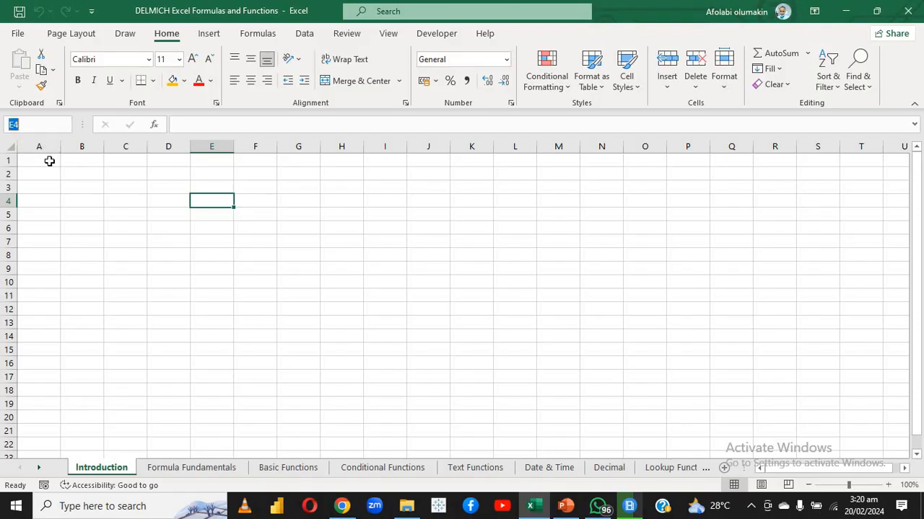
{"action": "left_click", "coordinate": [57, 189]}
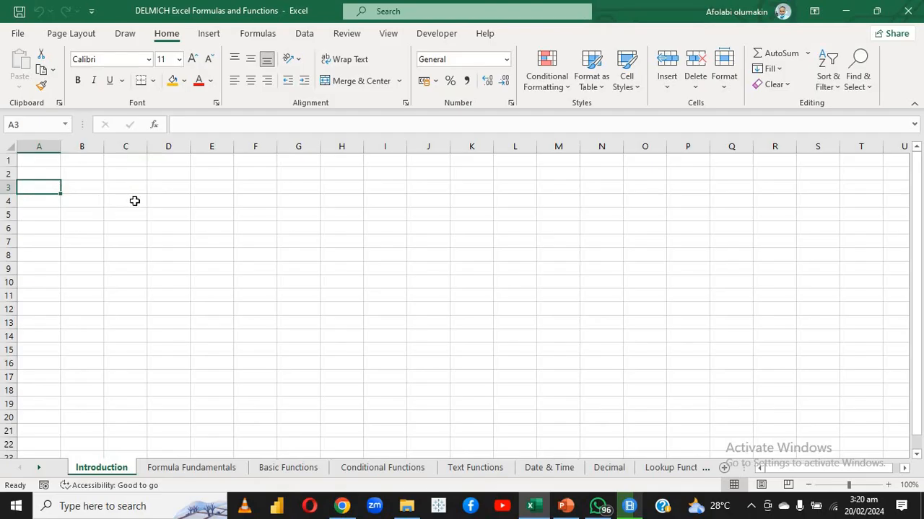
{"action": "left_click", "coordinate": [134, 201]}
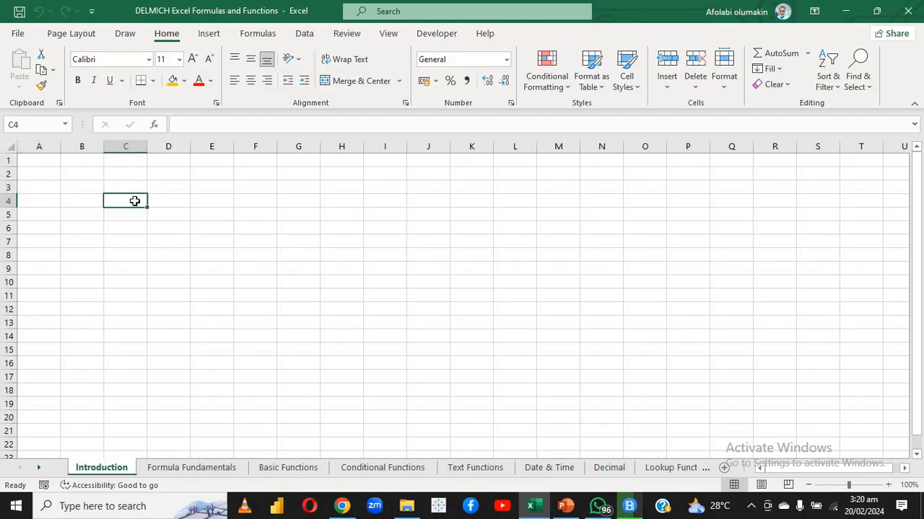
{"action": "left_click", "coordinate": [132, 215]}
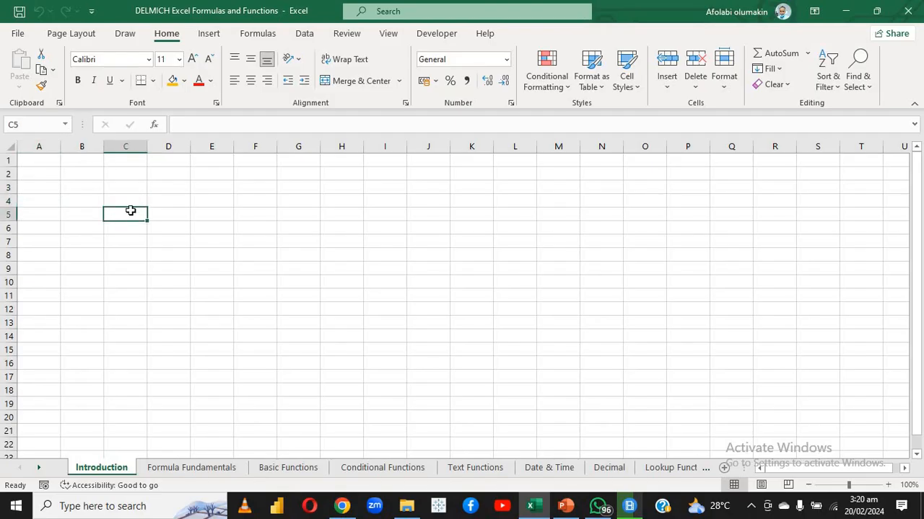
{"action": "left_click", "coordinate": [125, 202]}
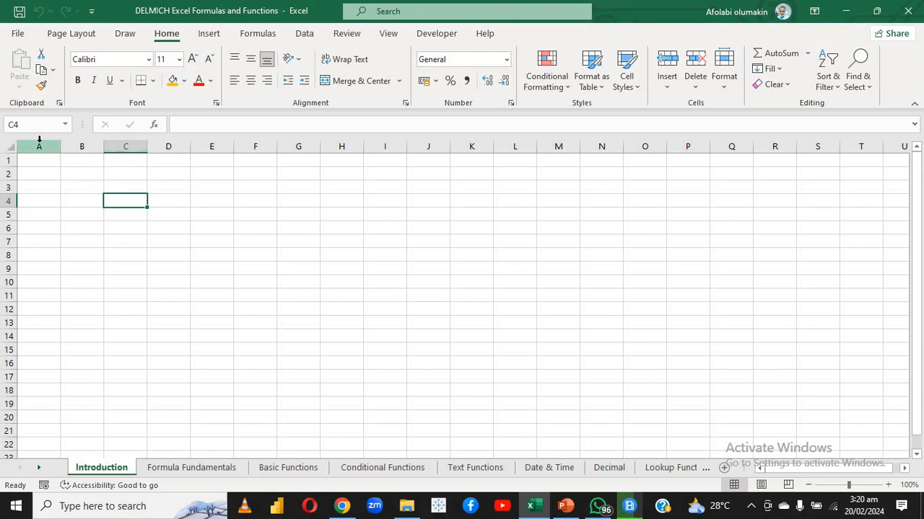
{"action": "left_click", "coordinate": [81, 211]}
{"action": "left_click", "coordinate": [79, 190]}
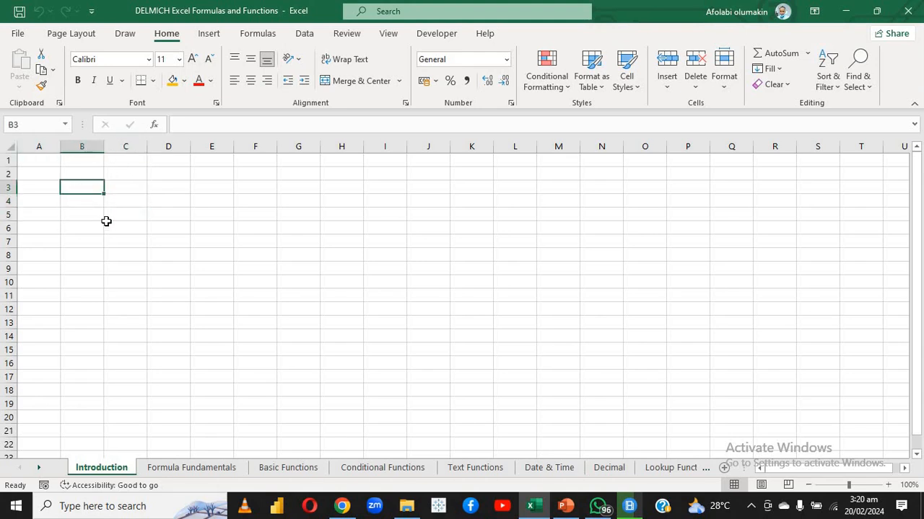
{"action": "left_click", "coordinate": [107, 223]}
Select the cell range B3:D6 and the smaller range B4:B5 to demonstrate cell ranges
{"action": "left_click_drag", "start_coordinate": [70, 182], "coordinate": [154, 237]}
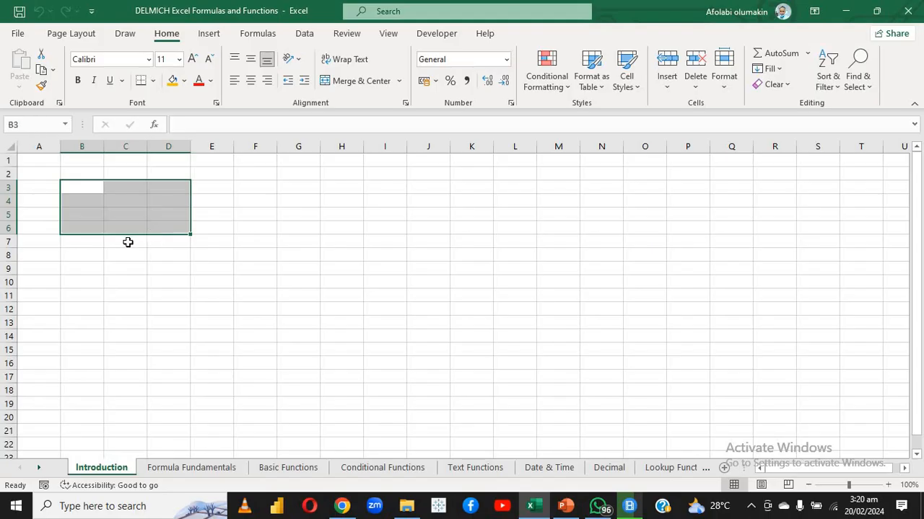
{"action": "left_click", "coordinate": [128, 241]}
{"action": "left_click_drag", "start_coordinate": [91, 205], "coordinate": [94, 209]}
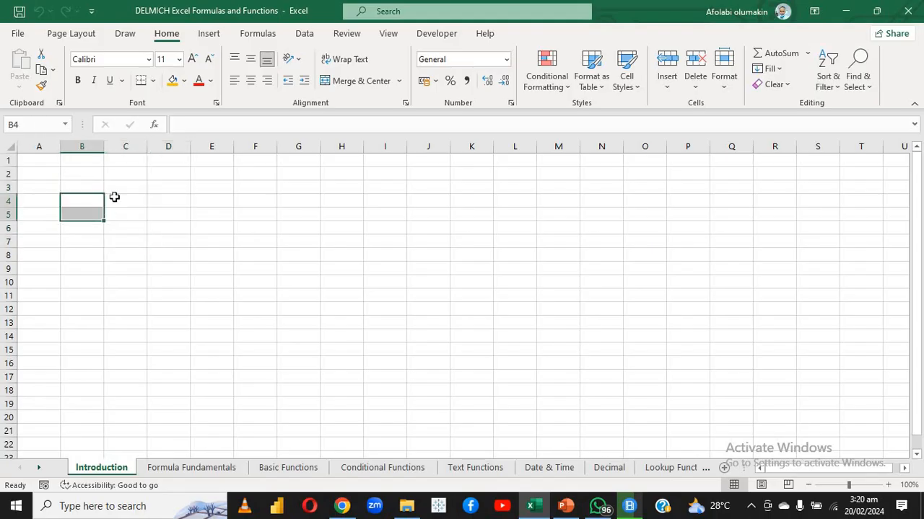
Browse the most recently used functions in the Insert Function dialog for cell D6, then cancel without inserting one
{"action": "left_click", "coordinate": [159, 232]}
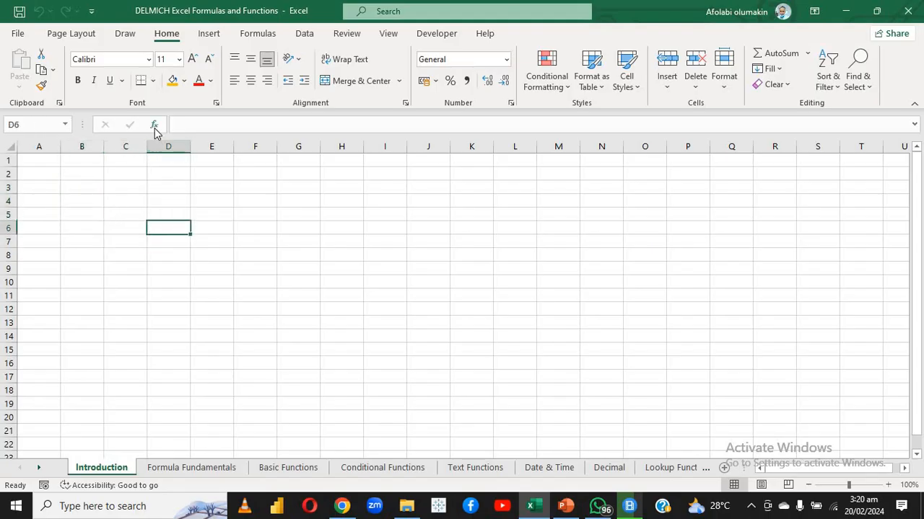
{"action": "left_click", "coordinate": [154, 127]}
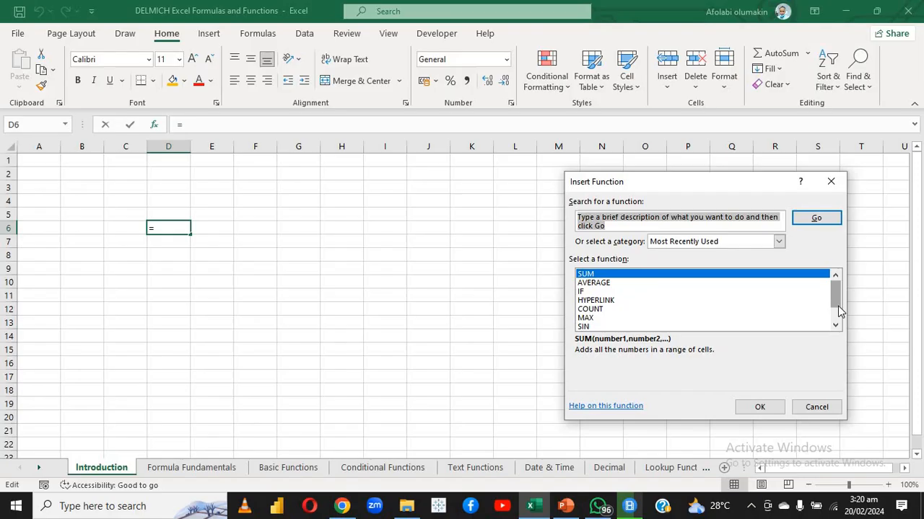
{"action": "scroll", "coordinate": [837, 325], "scroll_direction": "down", "scroll_amount": 1}
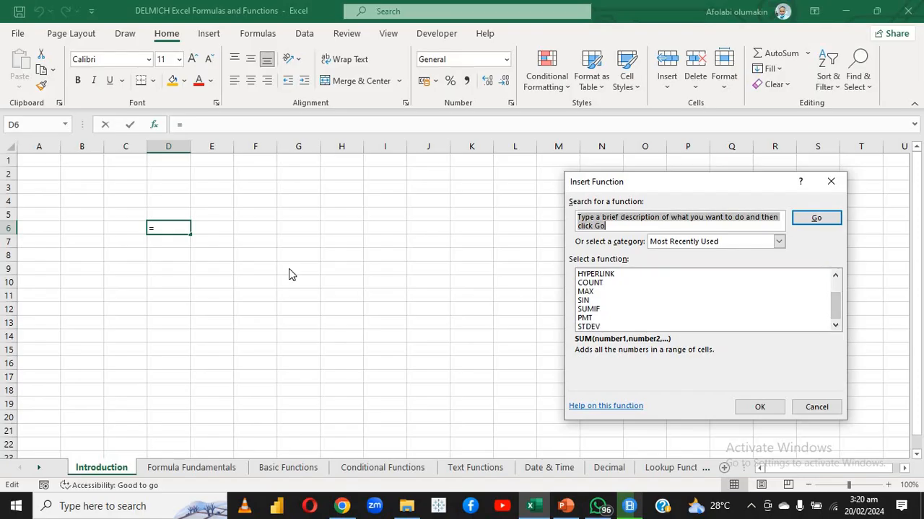
{"action": "left_click", "coordinate": [810, 407]}
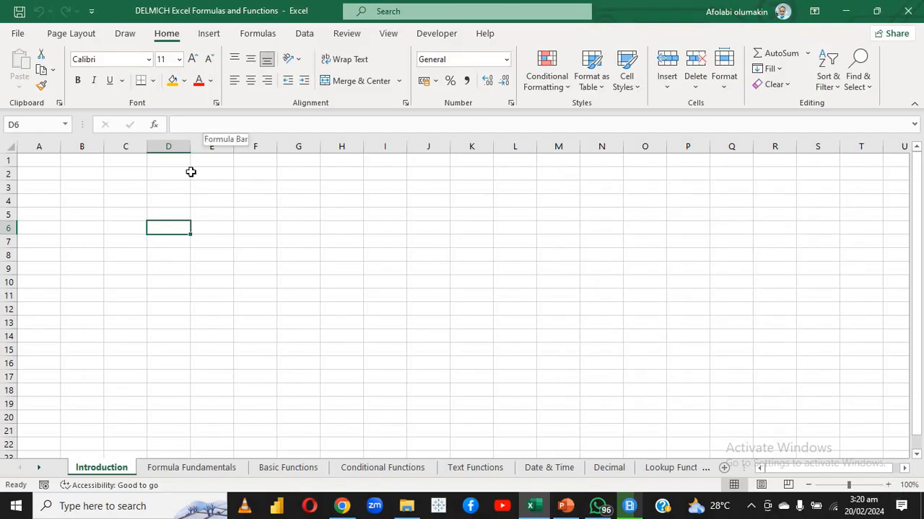
{"action": "left_click", "coordinate": [183, 211]}
{"action": "left_click", "coordinate": [123, 212]}
{"action": "left_click", "coordinate": [126, 264]}
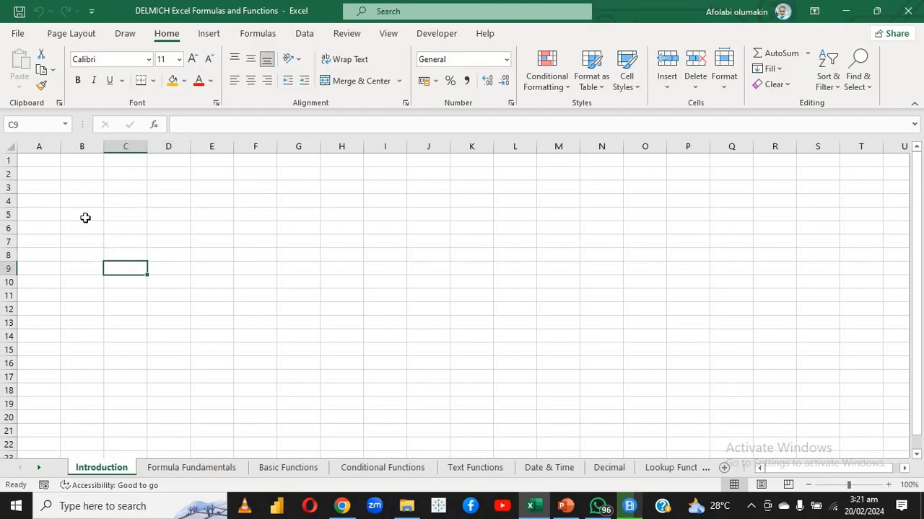
{"action": "left_click", "coordinate": [84, 216]}
{"action": "left_click", "coordinate": [204, 203]}
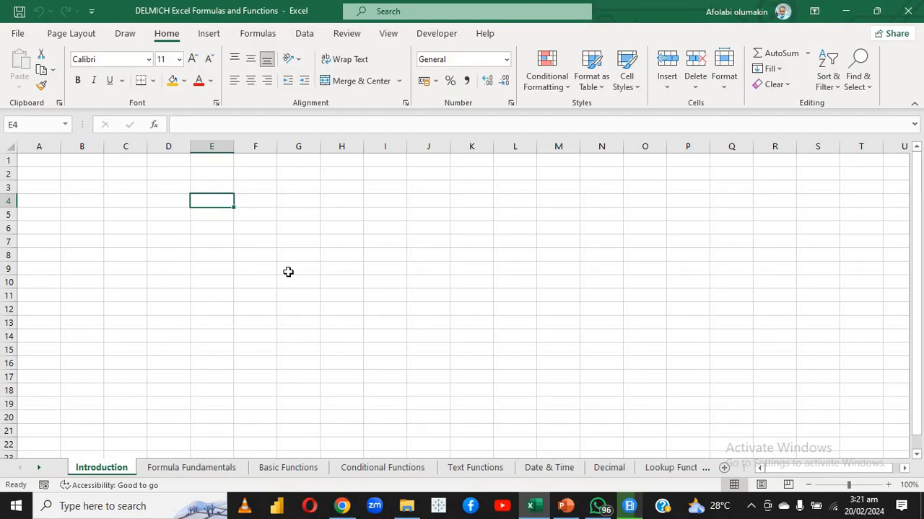
{"action": "left_click", "coordinate": [259, 263]}
{"action": "left_click", "coordinate": [168, 242]}
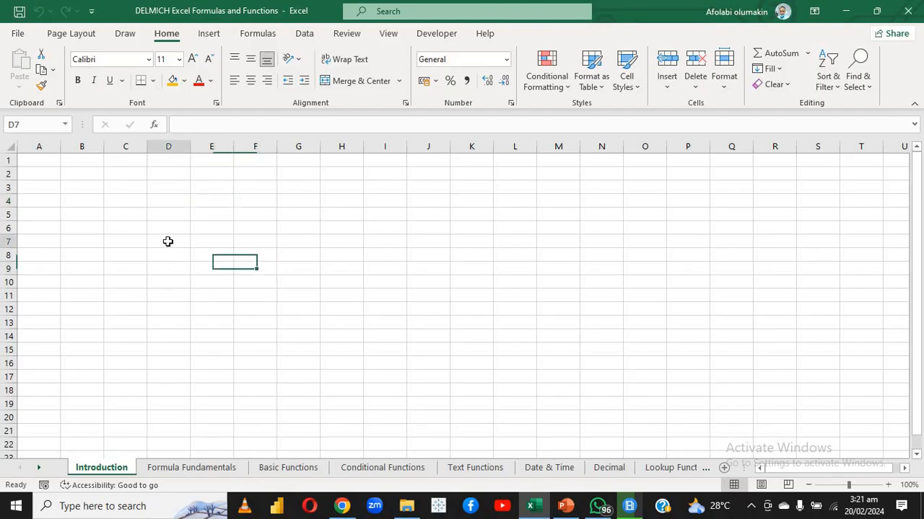
{"action": "left_click", "coordinate": [111, 223]}
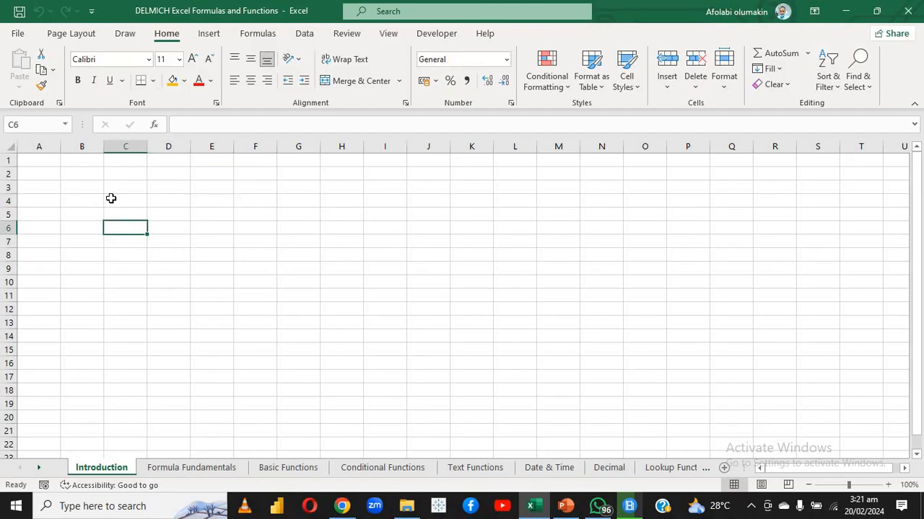
Apply All Borders to the cell range C4:F9 as a demonstration and undo the formatting
{"action": "left_click_drag", "start_coordinate": [111, 198], "coordinate": [255, 264]}
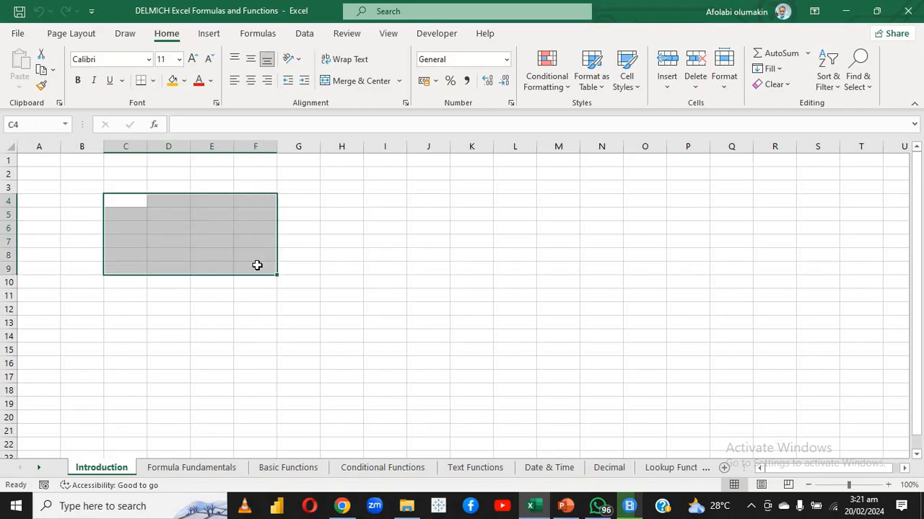
{"action": "left_click", "coordinate": [154, 82]}
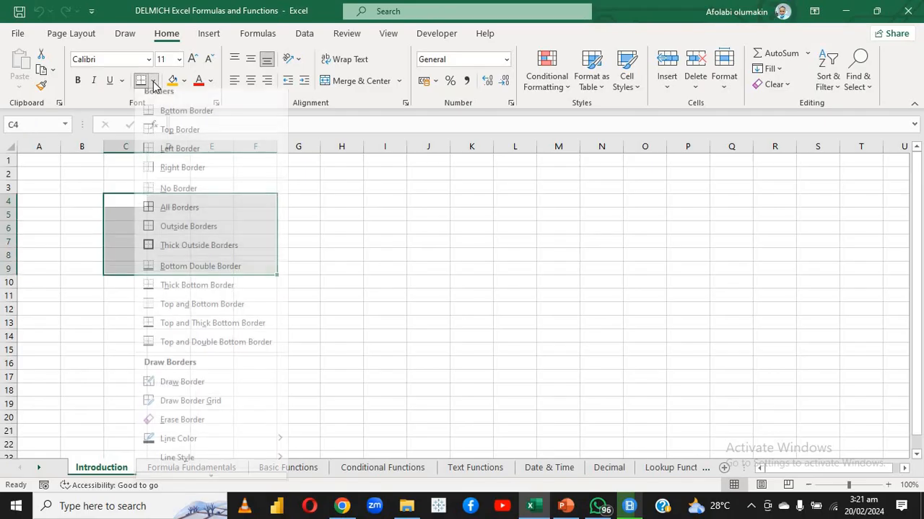
{"action": "left_click", "coordinate": [147, 211]}
{"action": "left_click", "coordinate": [126, 243]}
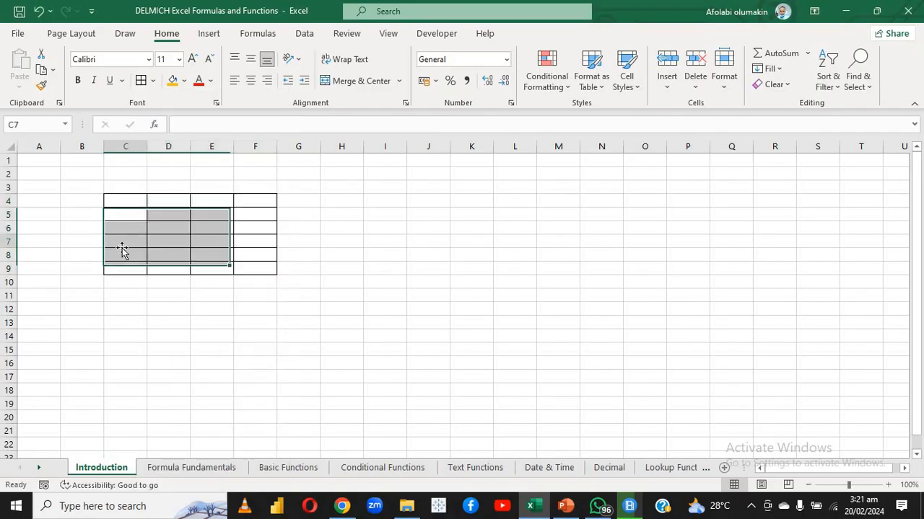
{"action": "left_click", "coordinate": [128, 200]}
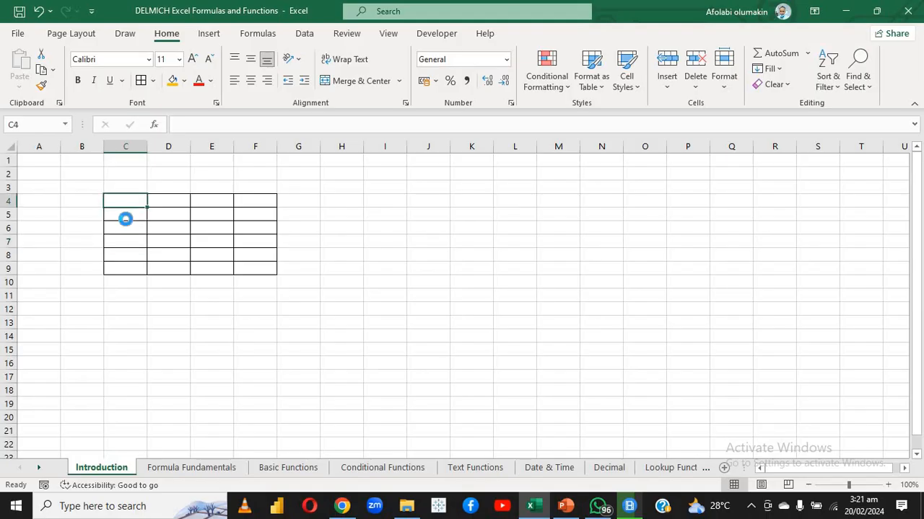
{"action": "key", "text": "ctrl+z"}
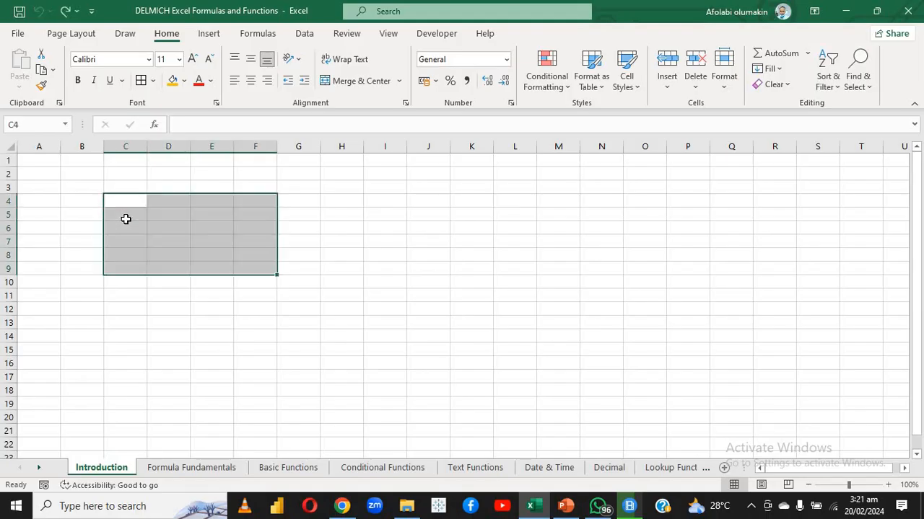
{"action": "left_click", "coordinate": [69, 241]}
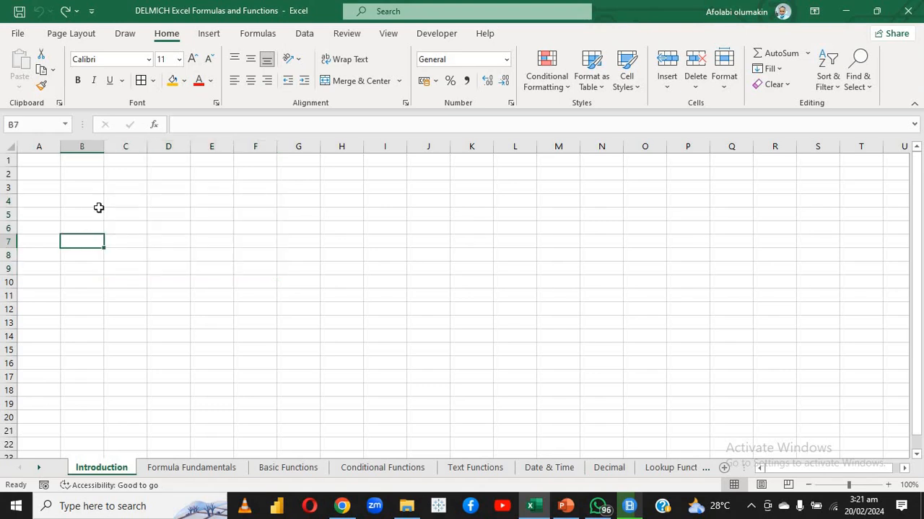
{"action": "left_click", "coordinate": [122, 196]}
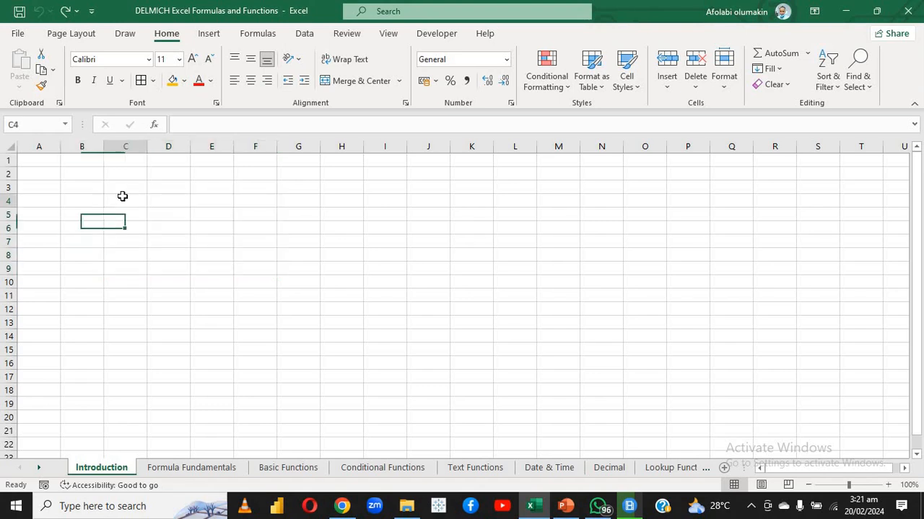
{"action": "left_click", "coordinate": [122, 186]}
{"action": "left_click", "coordinate": [123, 202]}
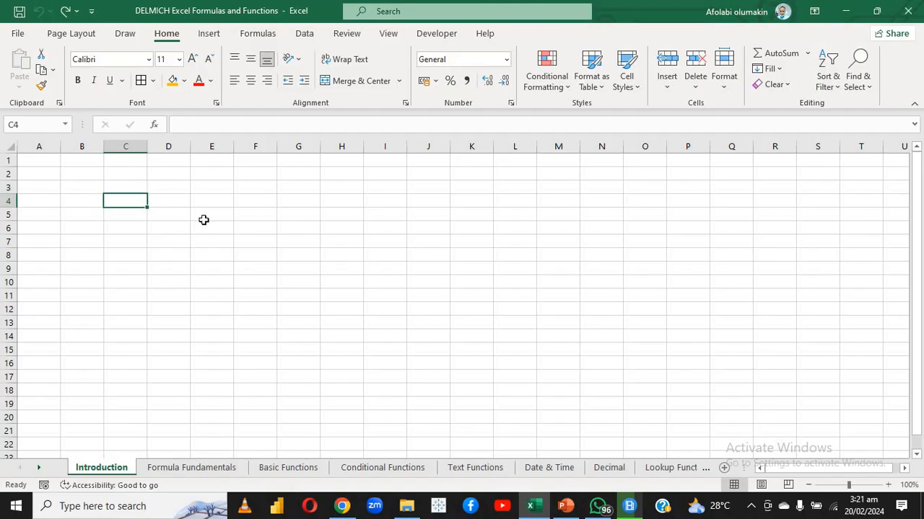
{"action": "left_click", "coordinate": [202, 218]}
{"action": "left_click", "coordinate": [238, 204]}
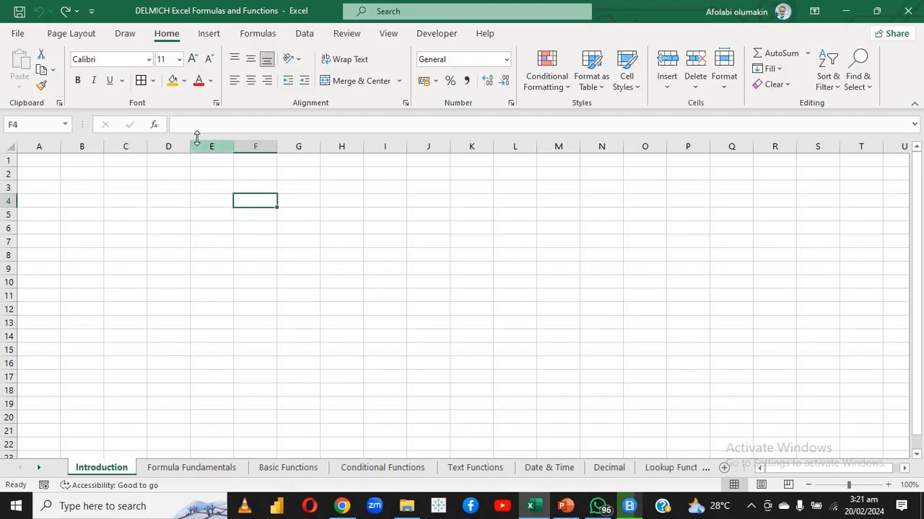
{"action": "left_click", "coordinate": [136, 216]}
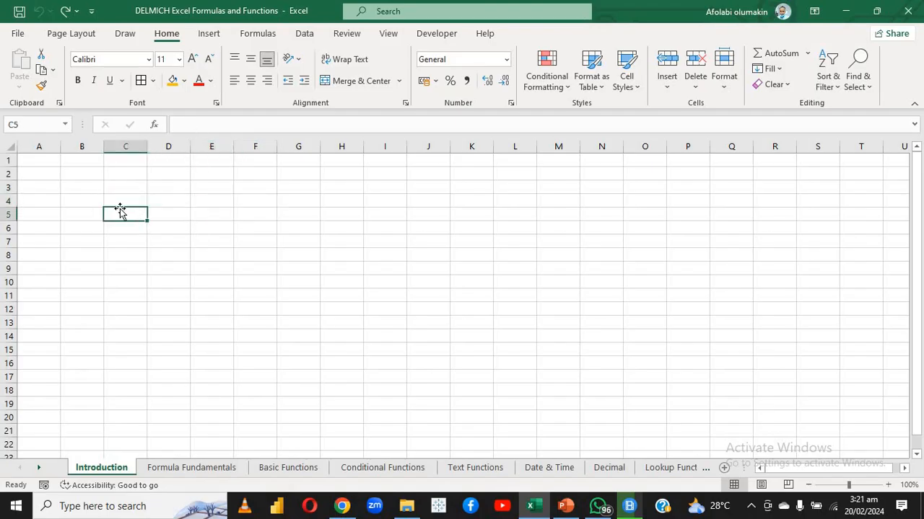
With cell D4 selected, show the available fill colours, font colours and underline styles without applying any
{"action": "left_click", "coordinate": [162, 200]}
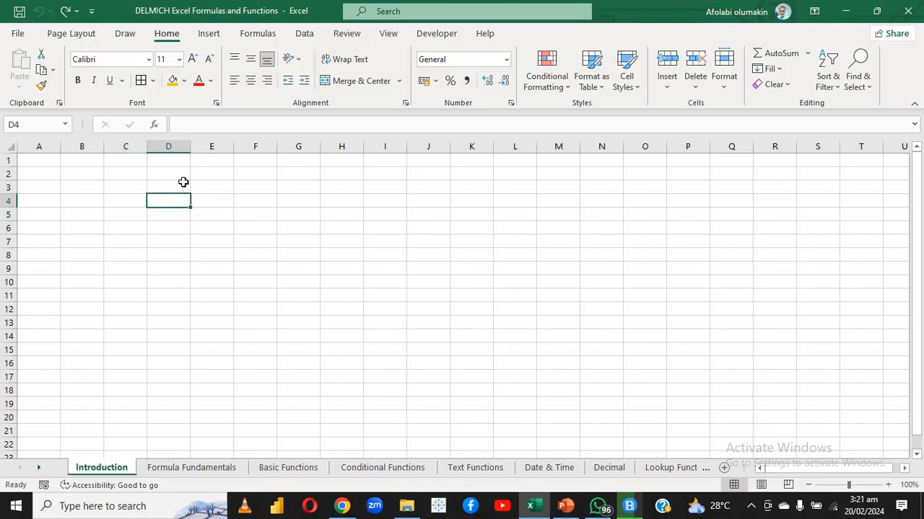
{"action": "left_click", "coordinate": [185, 82]}
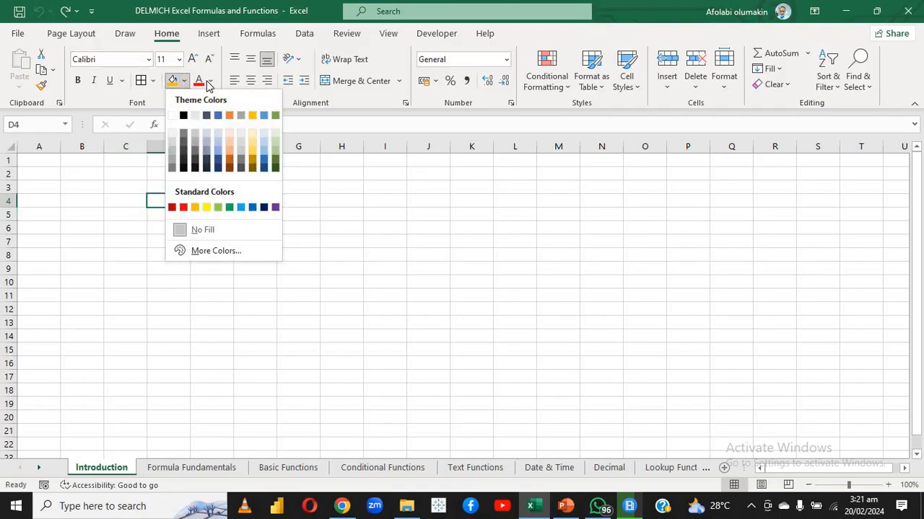
{"action": "left_click", "coordinate": [208, 82]}
{"action": "left_click", "coordinate": [208, 82]}
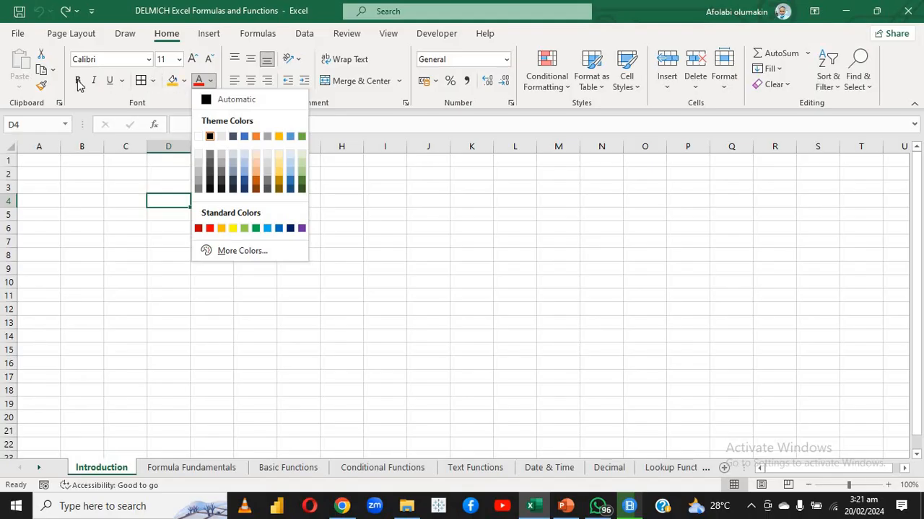
{"action": "left_click", "coordinate": [123, 81]}
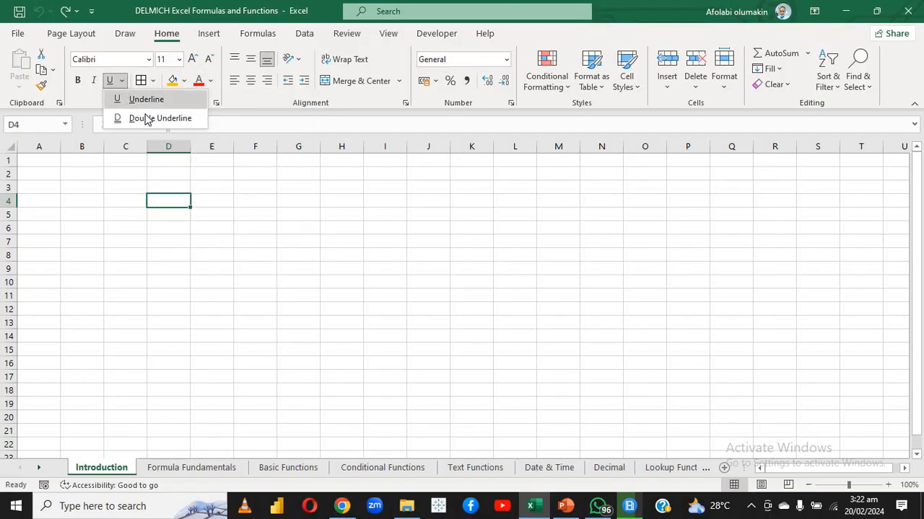
{"action": "left_click", "coordinate": [275, 179]}
Select the range F2:G8 and view the Merge & Center description and the Wrap Text command without applying either
{"action": "left_click", "coordinate": [177, 241]}
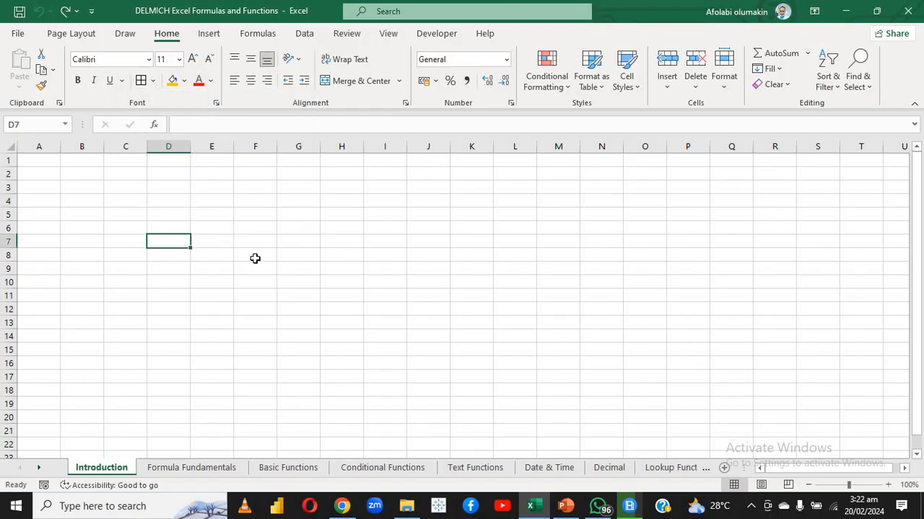
{"action": "left_click_drag", "start_coordinate": [306, 177], "coordinate": [244, 259]}
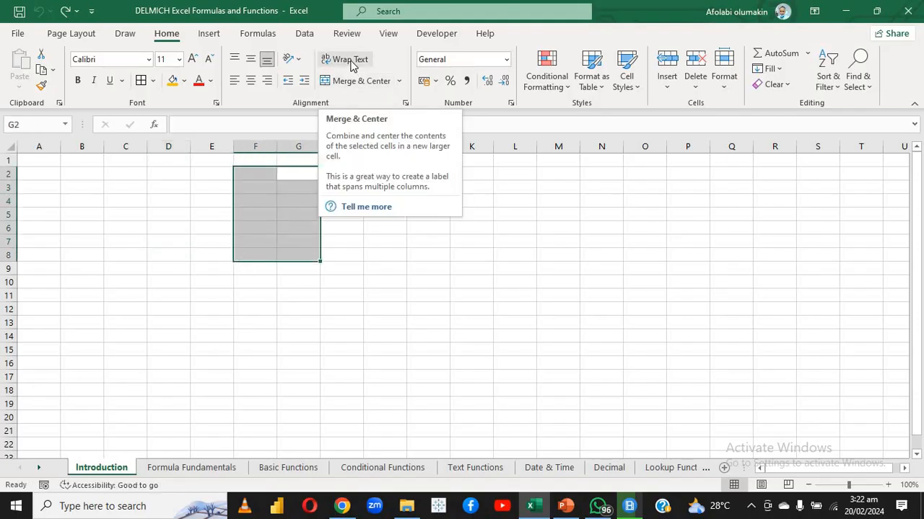
{"action": "left_click", "coordinate": [256, 293]}
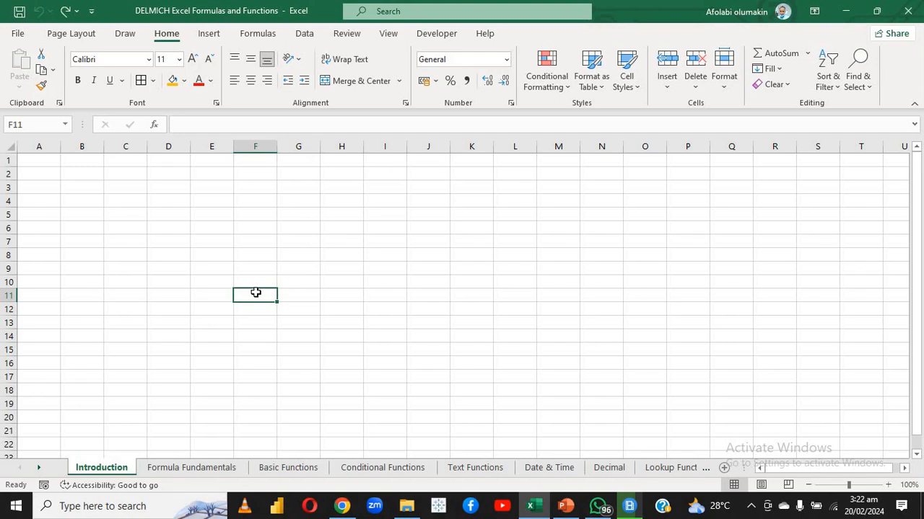
Open the Formula Fundamentals sheet and clear the totals in cells E2:E5
{"action": "left_click", "coordinate": [174, 467]}
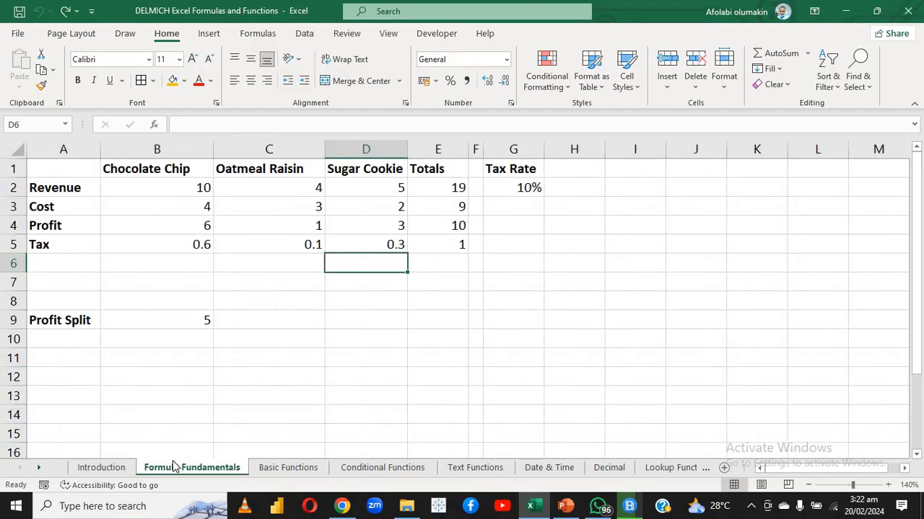
{"action": "left_click", "coordinate": [210, 344]}
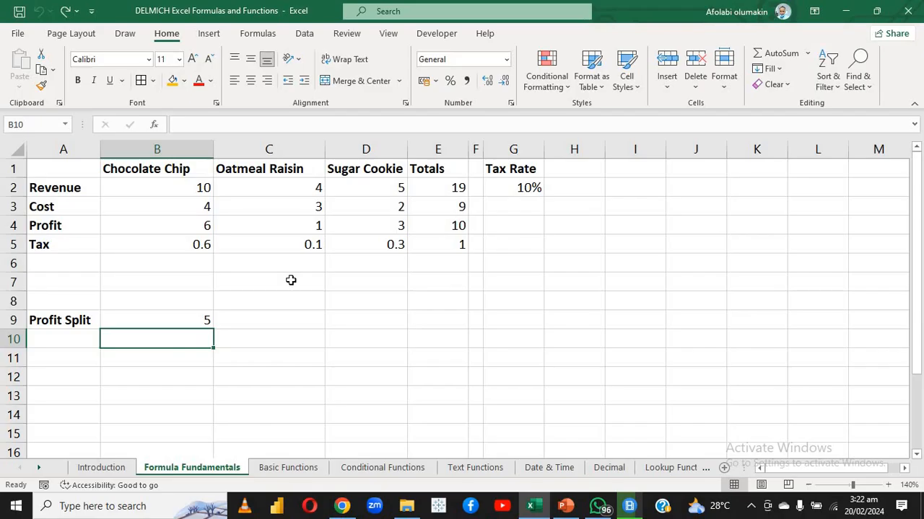
{"action": "left_click", "coordinate": [340, 278]}
{"action": "left_click", "coordinate": [241, 317]}
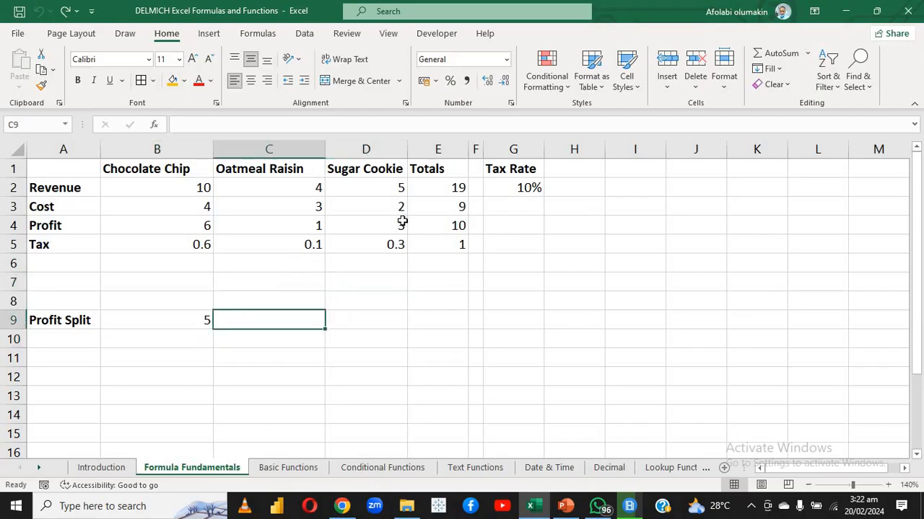
{"action": "left_click_drag", "start_coordinate": [445, 190], "coordinate": [446, 236]}
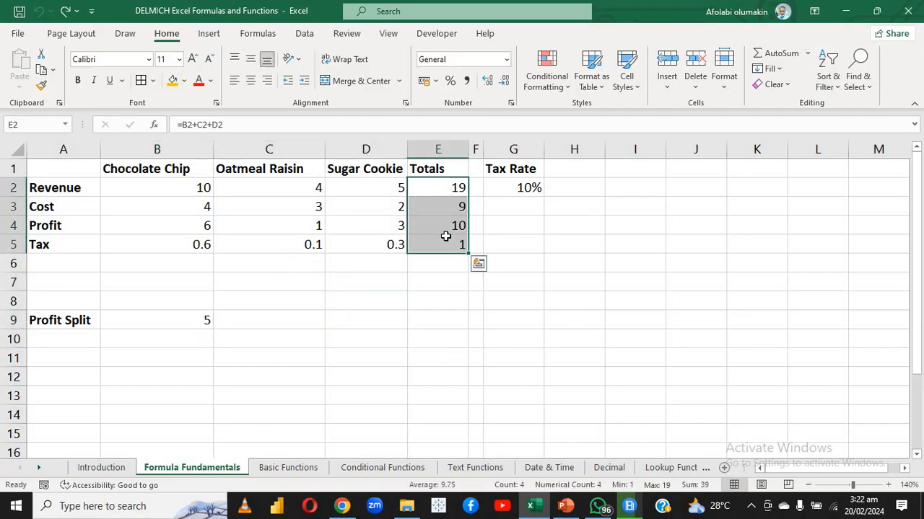
{"action": "key", "text": "Delete"}
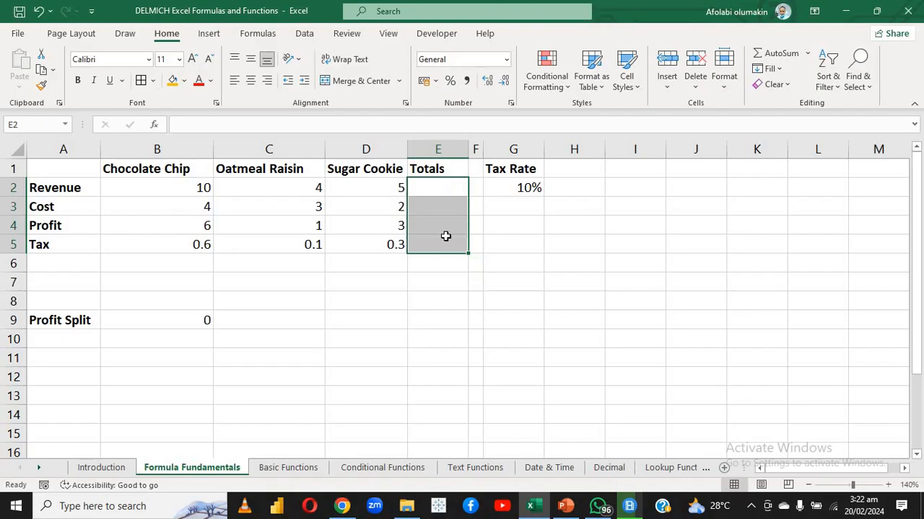
Clear the Tax row values for the three cookie types by emptying the range B5:D6
{"action": "left_click", "coordinate": [169, 245]}
{"action": "left_click_drag", "start_coordinate": [169, 245], "coordinate": [393, 255]}
{"action": "key", "text": "Delete"}
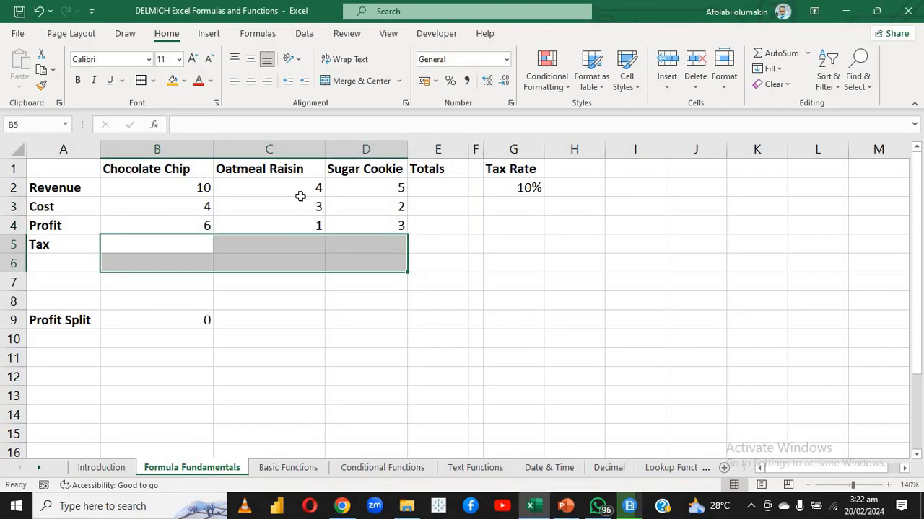
{"action": "left_click", "coordinate": [271, 219]}
{"action": "left_click", "coordinate": [358, 248]}
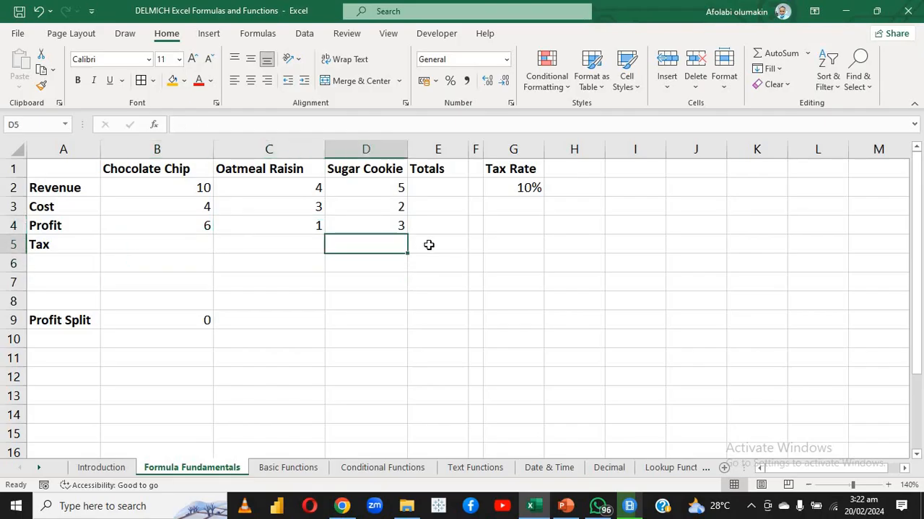
{"action": "left_click", "coordinate": [422, 193]}
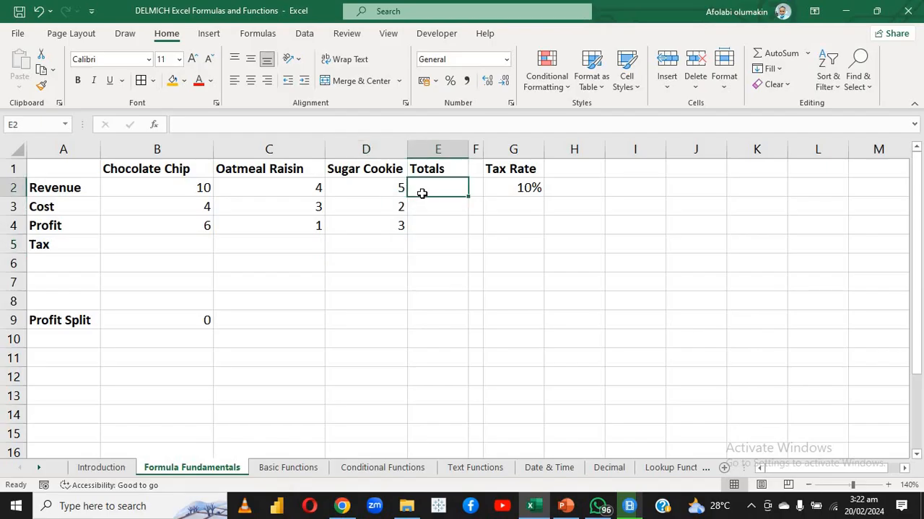
{"action": "type", "text": "="}
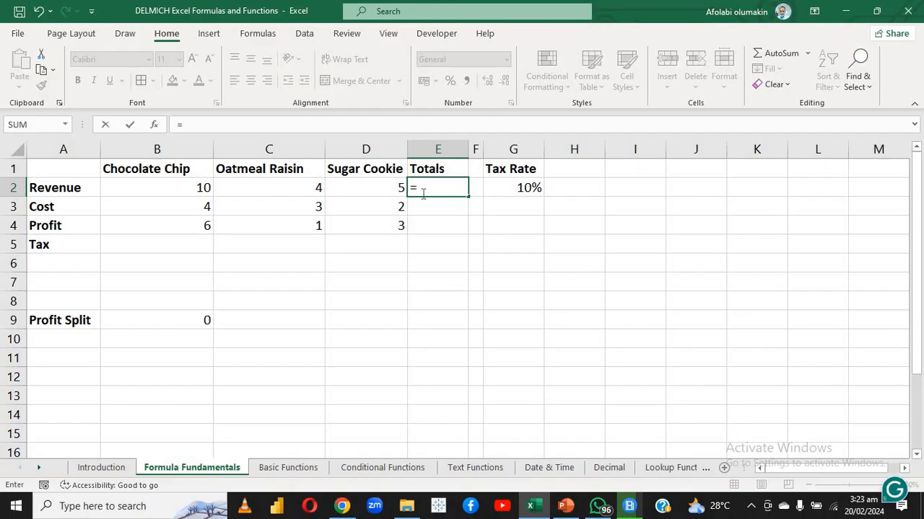
{"action": "key", "text": "Escape"}
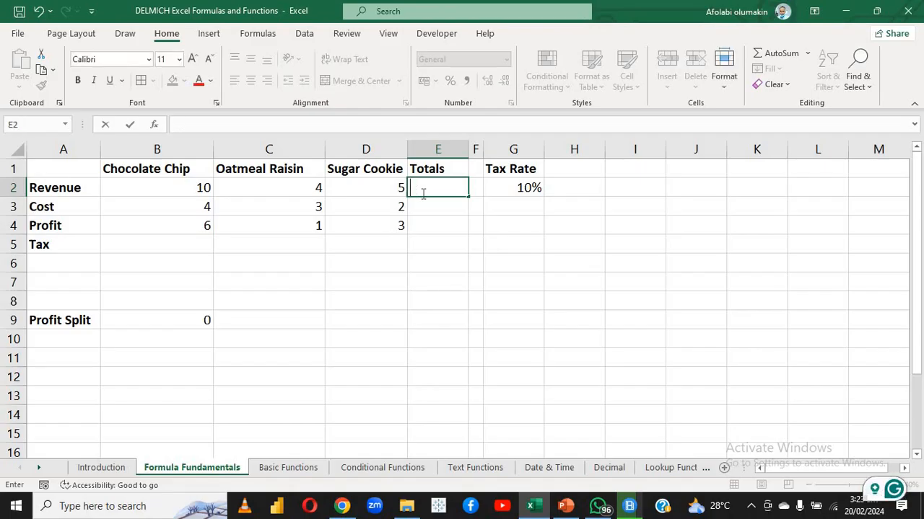
Select the revenue values in B2:D2 to read their summary statistics, and view the status bar customization options without changing any
{"action": "left_click", "coordinate": [426, 245]}
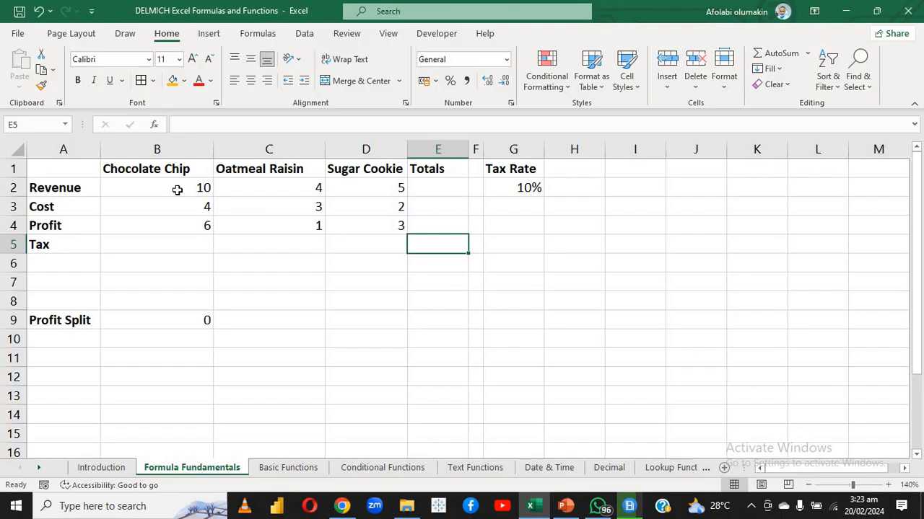
{"action": "left_click_drag", "start_coordinate": [177, 190], "coordinate": [349, 197]}
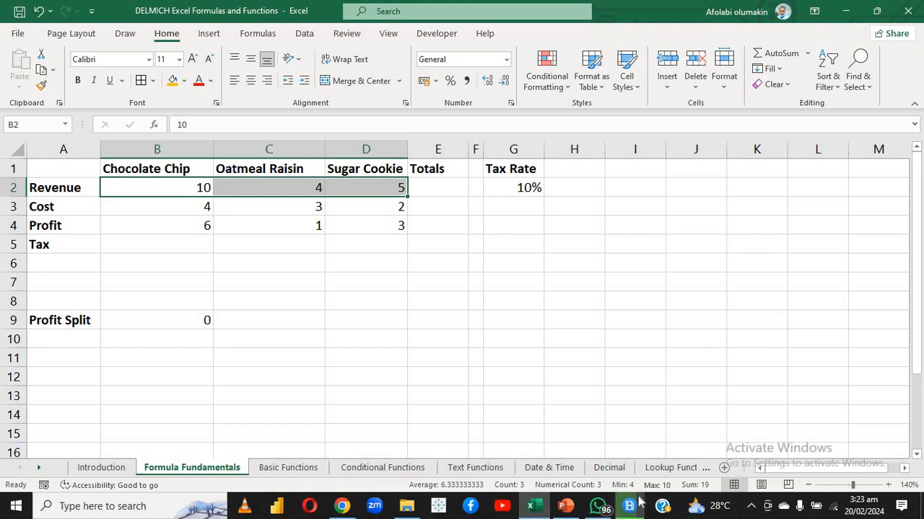
{"action": "left_click", "coordinate": [454, 381]}
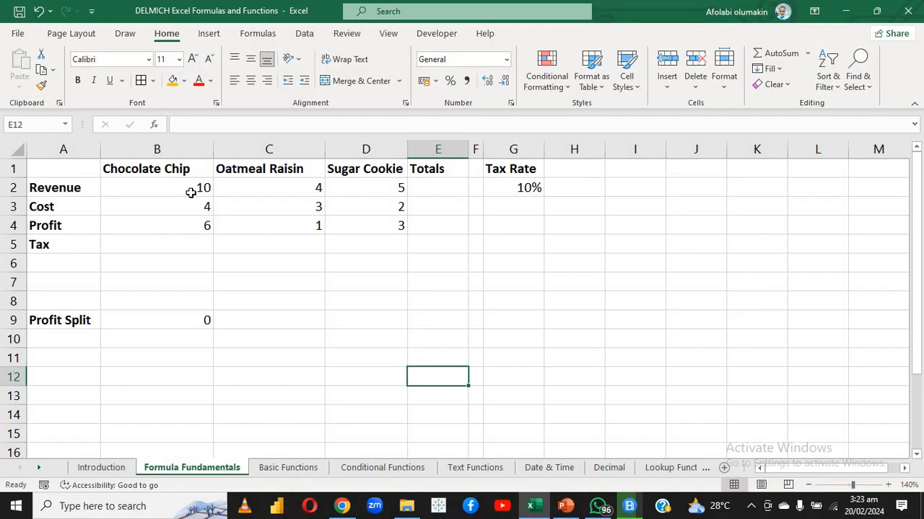
{"action": "left_click_drag", "start_coordinate": [190, 192], "coordinate": [396, 189]}
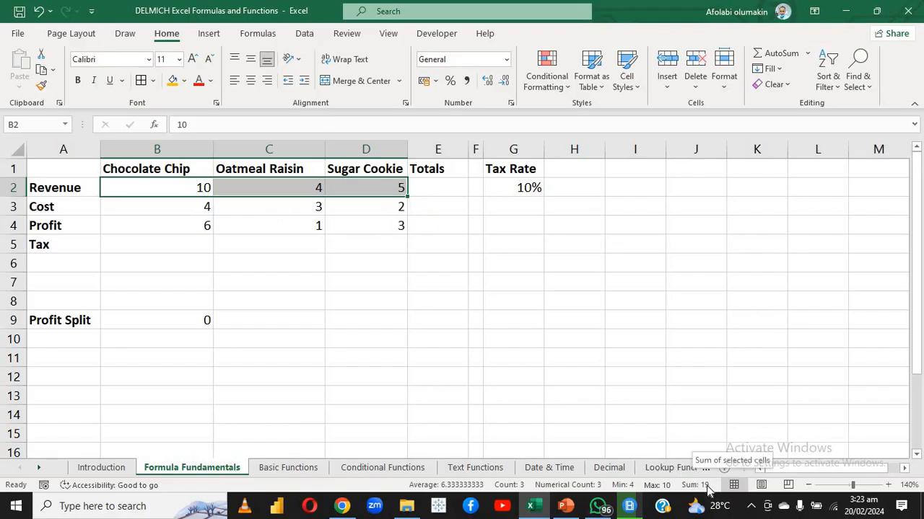
{"action": "left_click", "coordinate": [451, 360]}
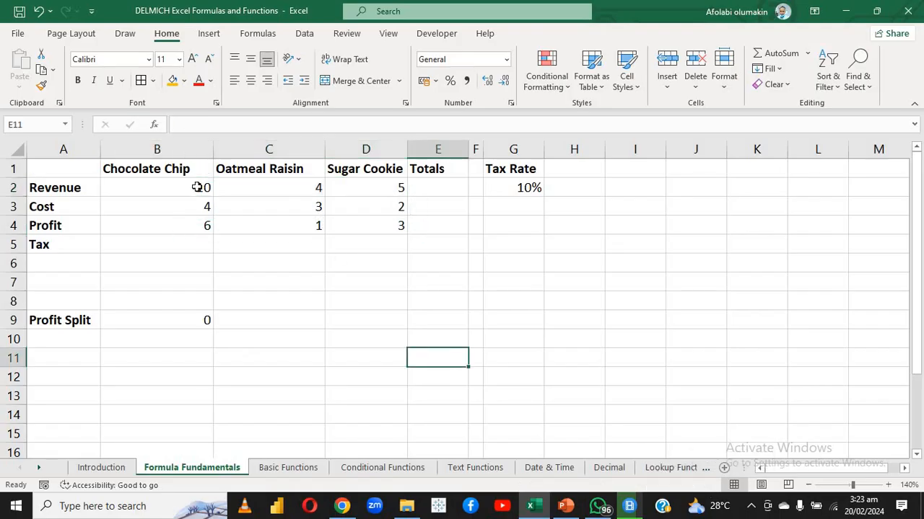
{"action": "left_click_drag", "start_coordinate": [199, 186], "coordinate": [371, 188]}
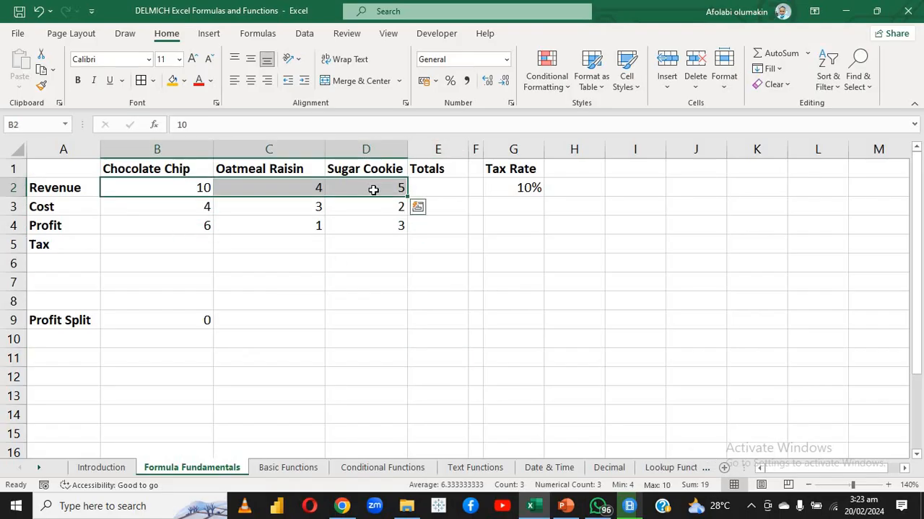
{"action": "right_click", "coordinate": [392, 486]}
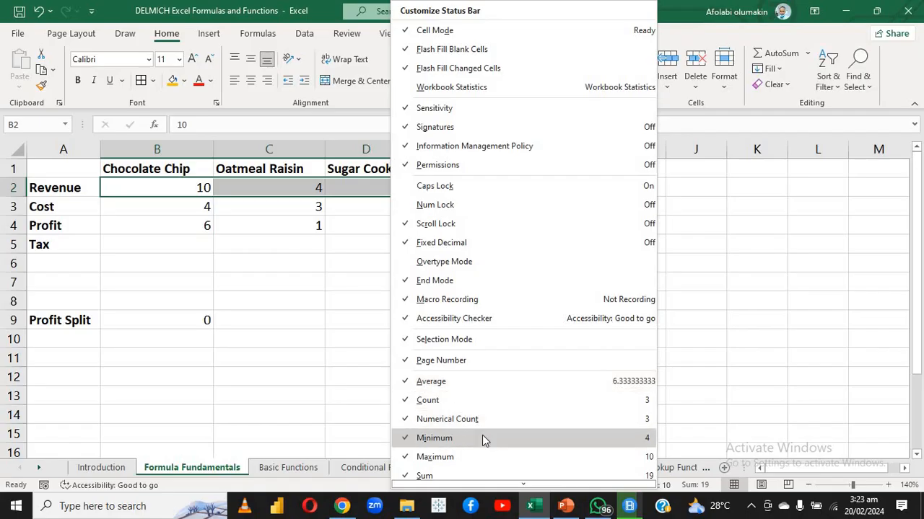
{"action": "left_click", "coordinate": [323, 393]}
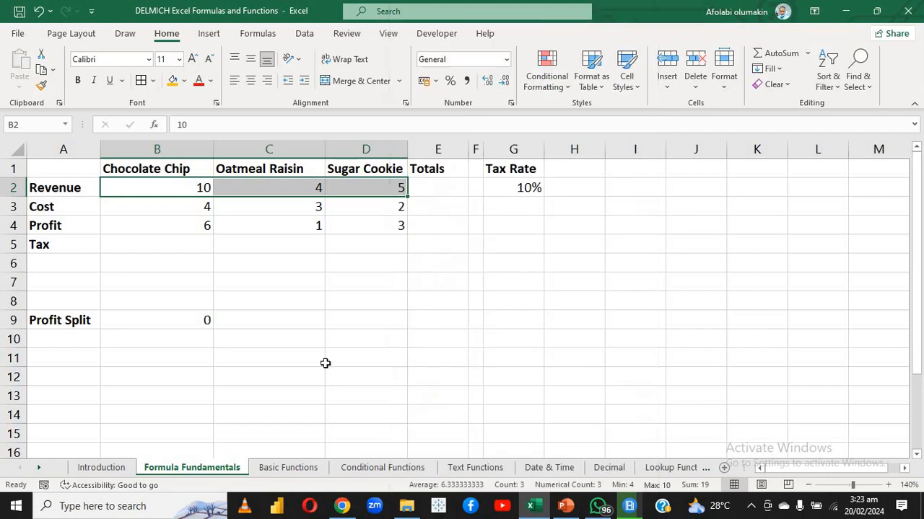
Enter the hard-coded formula =10+4+5 in cell E2 for the revenue total, and check the stored formula
{"action": "left_click_drag", "start_coordinate": [332, 359], "coordinate": [424, 212]}
{"action": "left_click", "coordinate": [424, 211]}
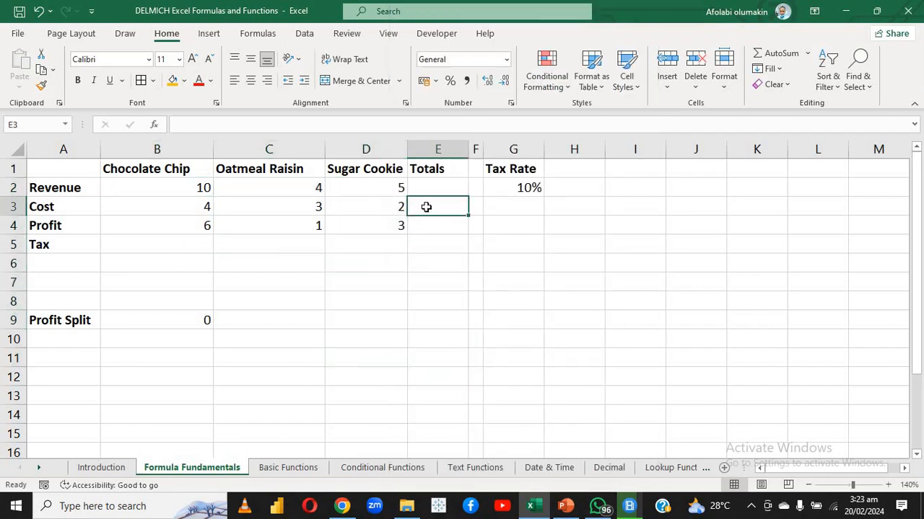
{"action": "left_click", "coordinate": [438, 188]}
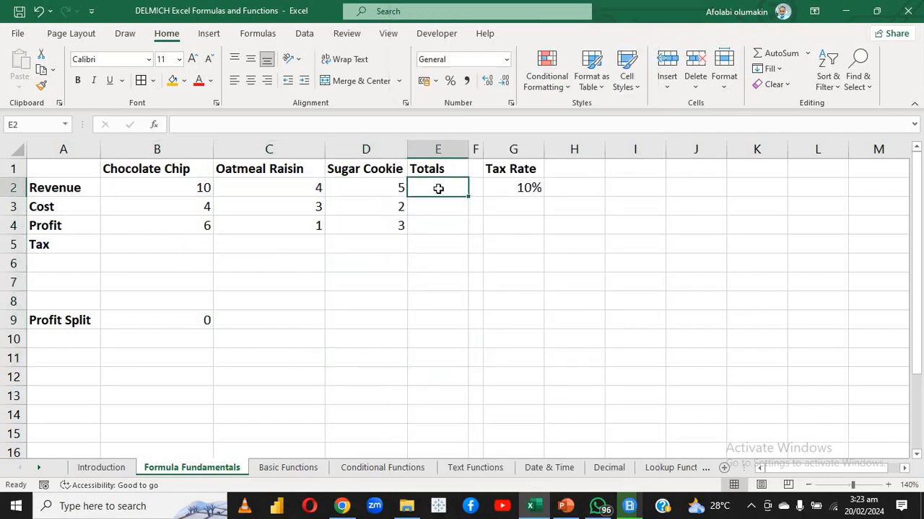
{"action": "type", "text": "="}
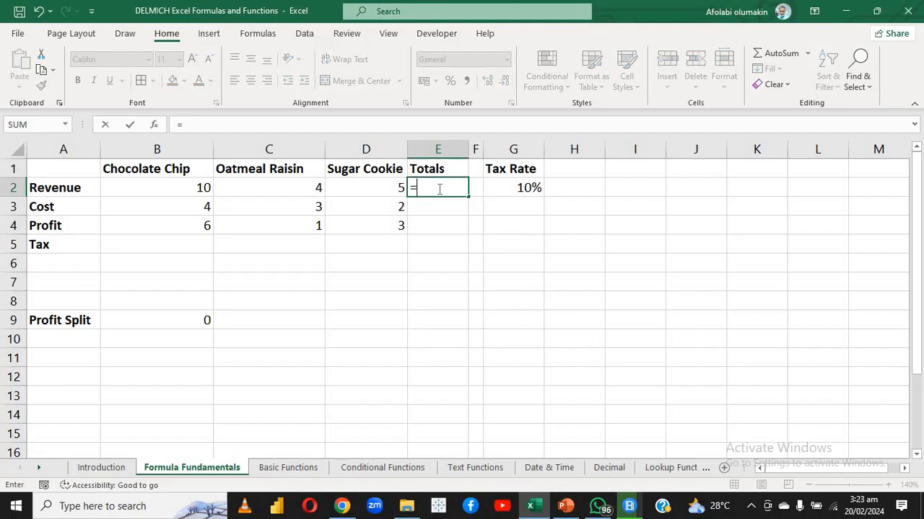
{"action": "type", "text": "10"}
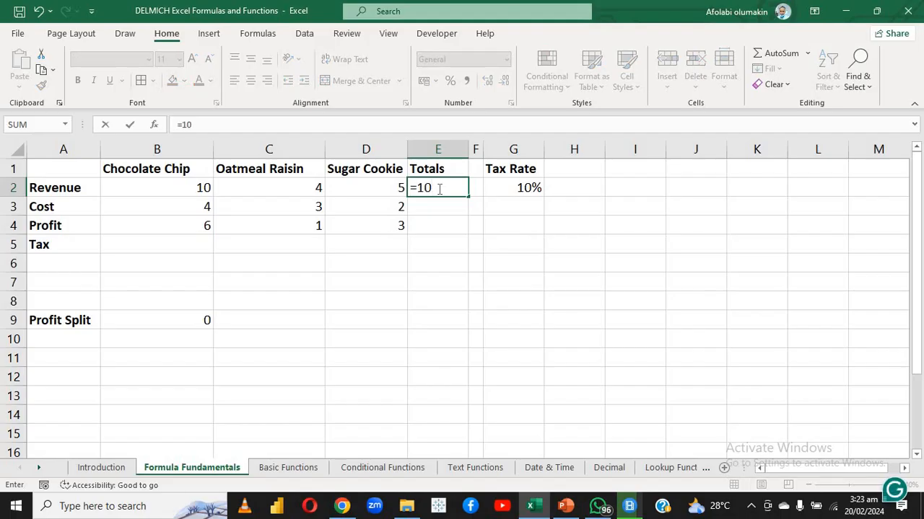
{"action": "type", "text": "+4%"}
{"action": "key", "text": "BackSpace"}
{"action": "type", "text": "+5"}
{"action": "key", "text": "Return"}
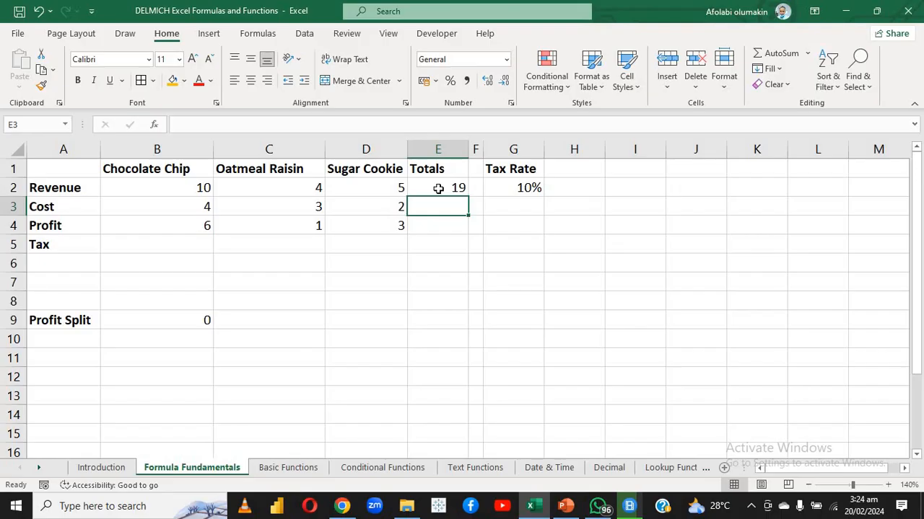
{"action": "left_click", "coordinate": [438, 189]}
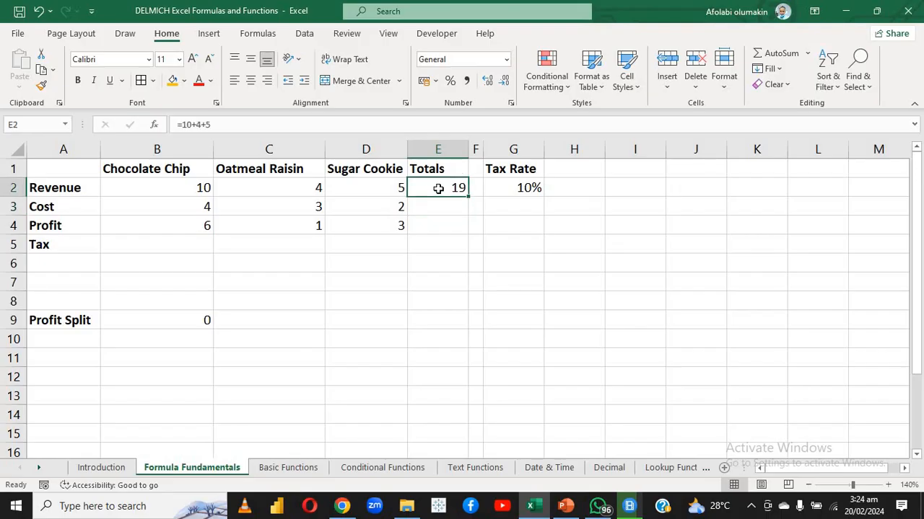
{"action": "key", "text": "Return"}
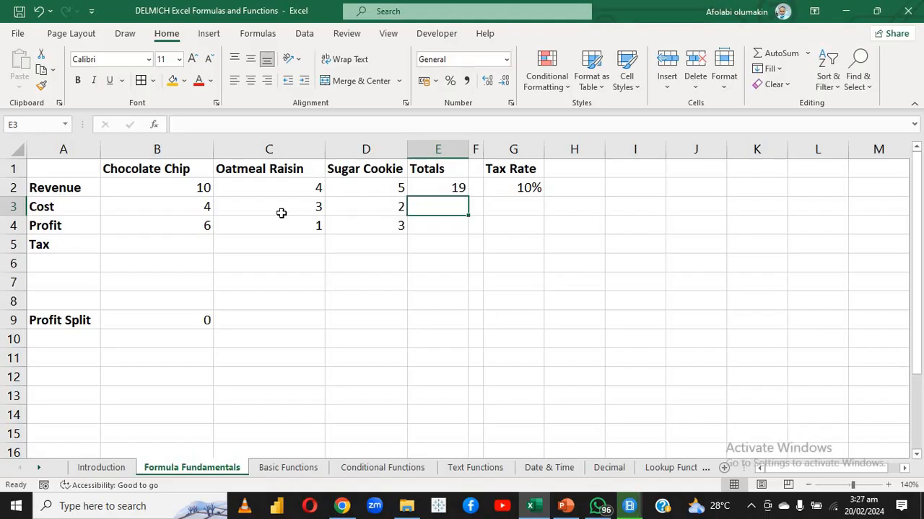
Try revenue values of 11 for Chocolate Chip and 49 for Oatmeal Raisin, and undo both changes
{"action": "left_click", "coordinate": [182, 189]}
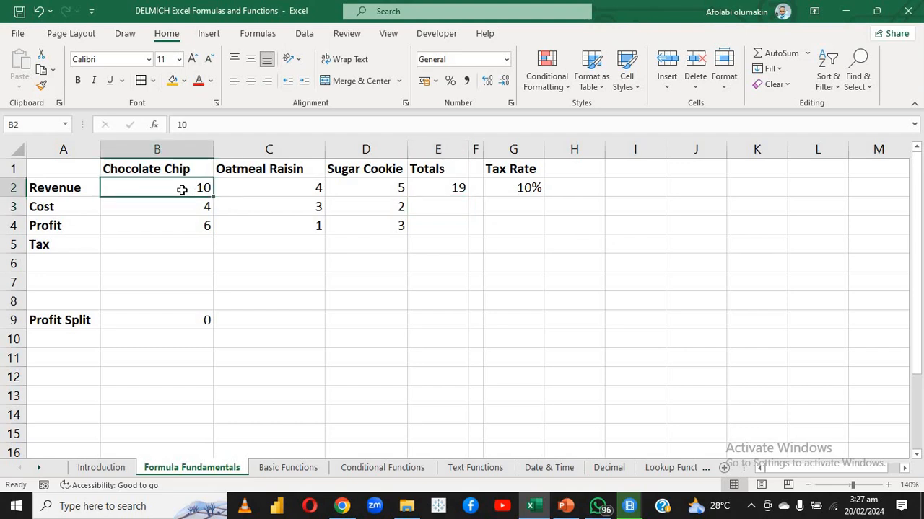
{"action": "type", "text": "11"}
{"action": "key", "text": "Return"}
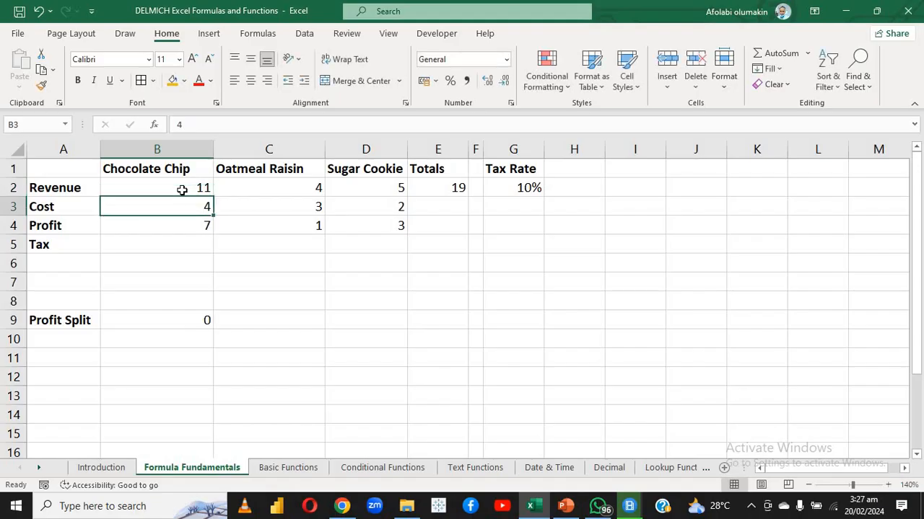
{"action": "left_click", "coordinate": [252, 188]}
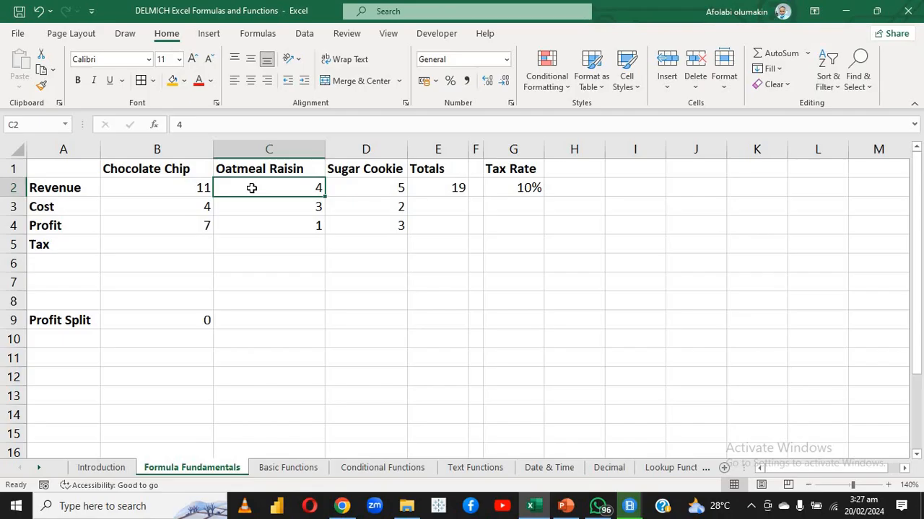
{"action": "double_click", "coordinate": [253, 187]}
{"action": "type", "text": "9"}
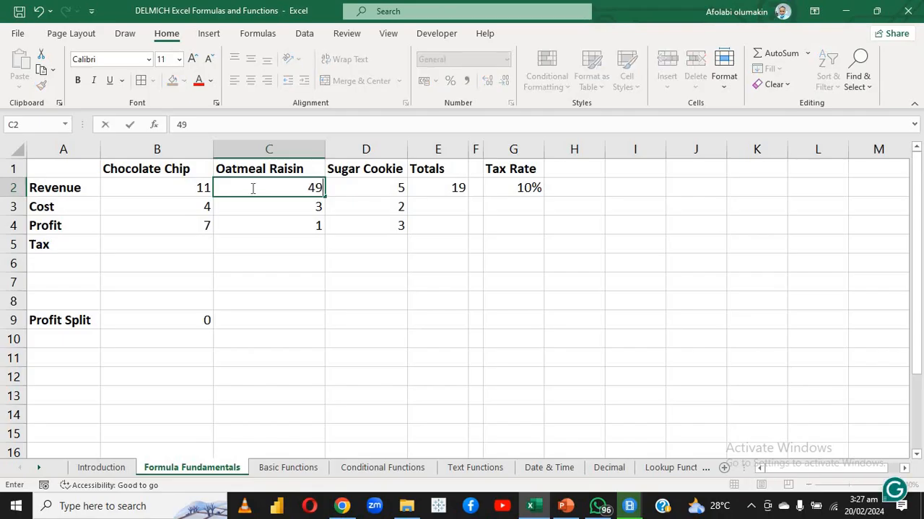
{"action": "key", "text": "Return"}
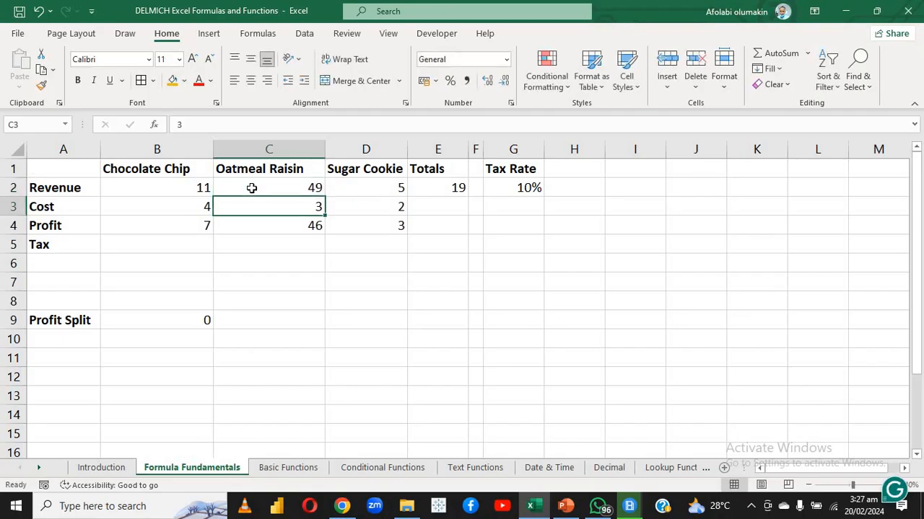
{"action": "key", "text": "ctrl+z"}
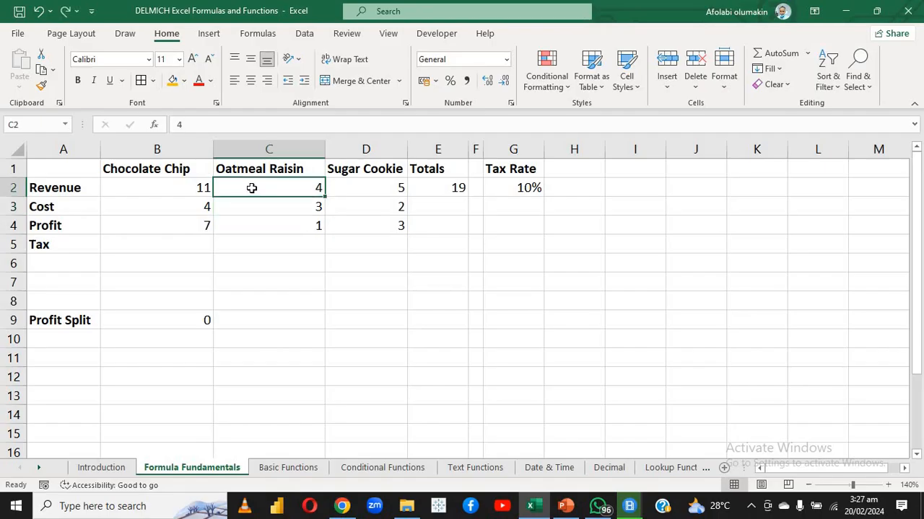
{"action": "key", "text": "ctrl+z"}
Try a revenue value of 2 for Oatmeal Raisin in cell C2 and undo it
{"action": "left_click", "coordinate": [276, 189]}
{"action": "type", "text": "2"}
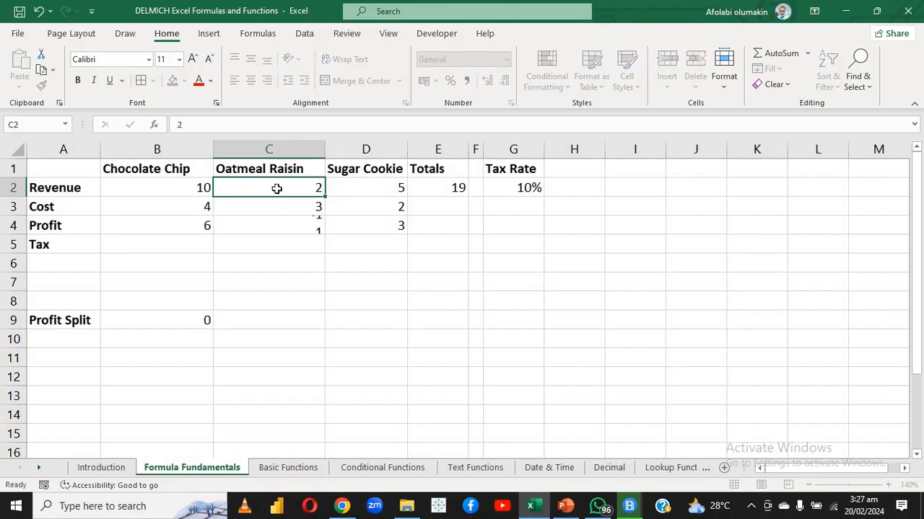
{"action": "key", "text": "Return"}
{"action": "key", "text": "ctrl+z"}
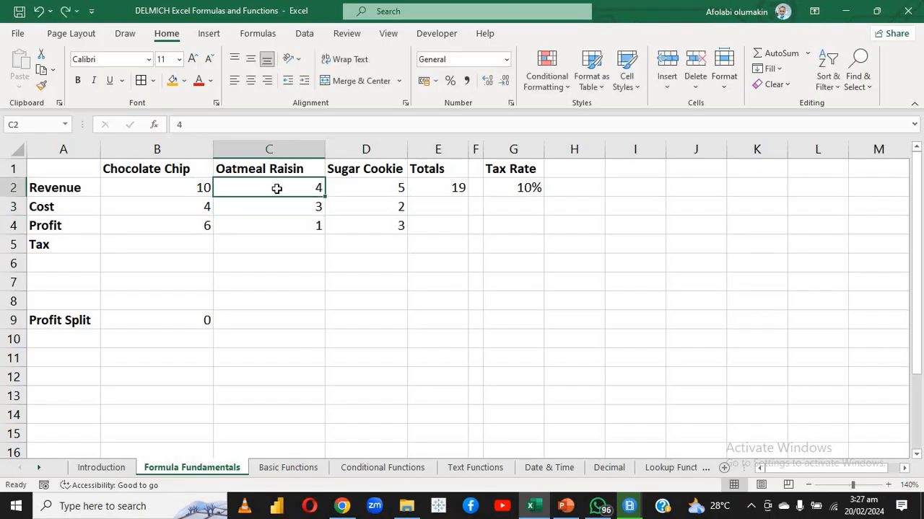
Inspect the Chocolate Chip profit formula in B4 and clear the Profit row range B4:E4
{"action": "double_click", "coordinate": [192, 220]}
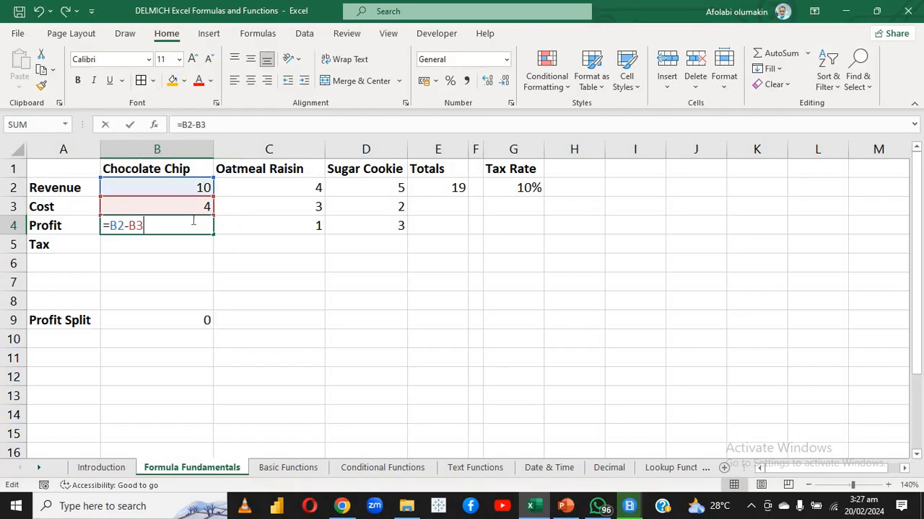
{"action": "key", "text": "Return"}
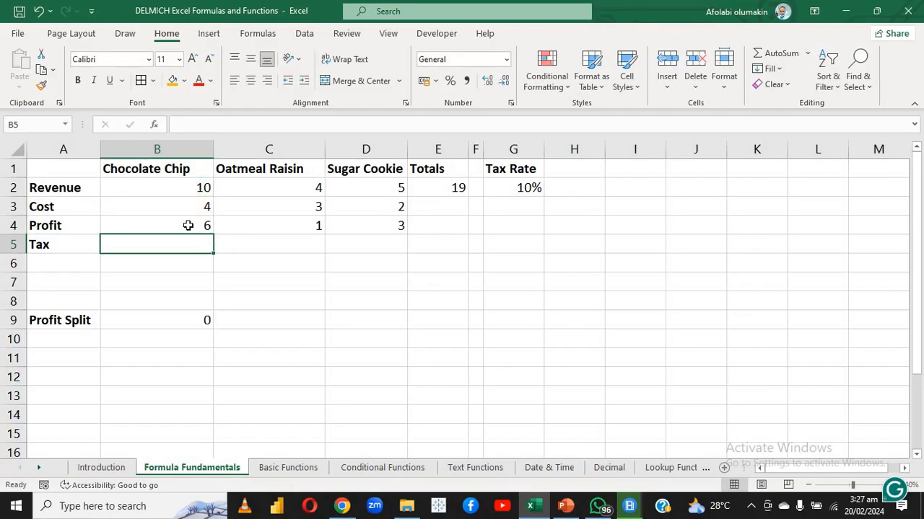
{"action": "left_click_drag", "start_coordinate": [190, 224], "coordinate": [408, 227]}
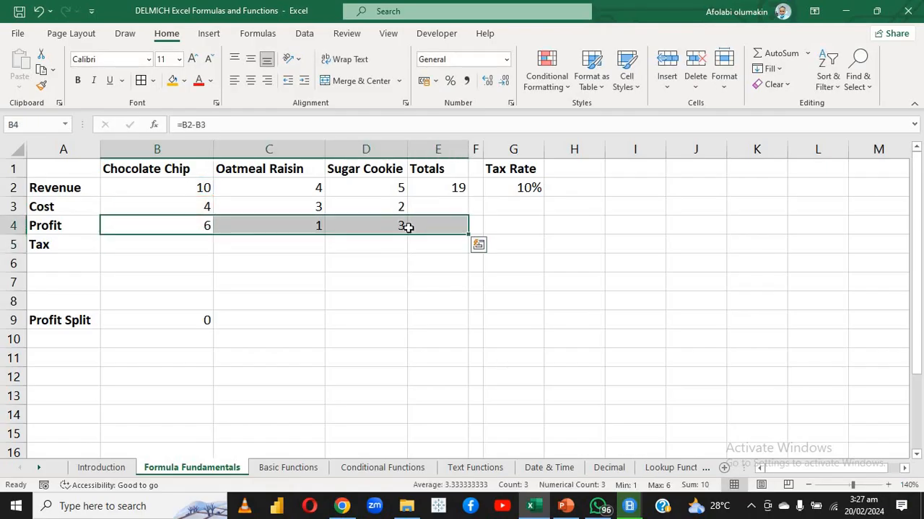
{"action": "key", "text": "Delete"}
{"action": "left_click", "coordinate": [314, 256]}
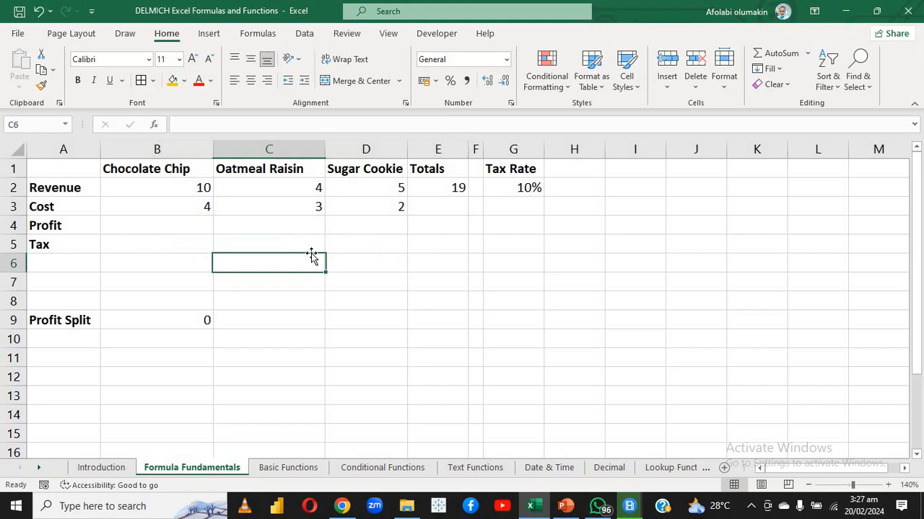
Set the Oatmeal Raisin revenue in C2 to 5 and inspect the revenue total's formula in E2
{"action": "left_click", "coordinate": [290, 189]}
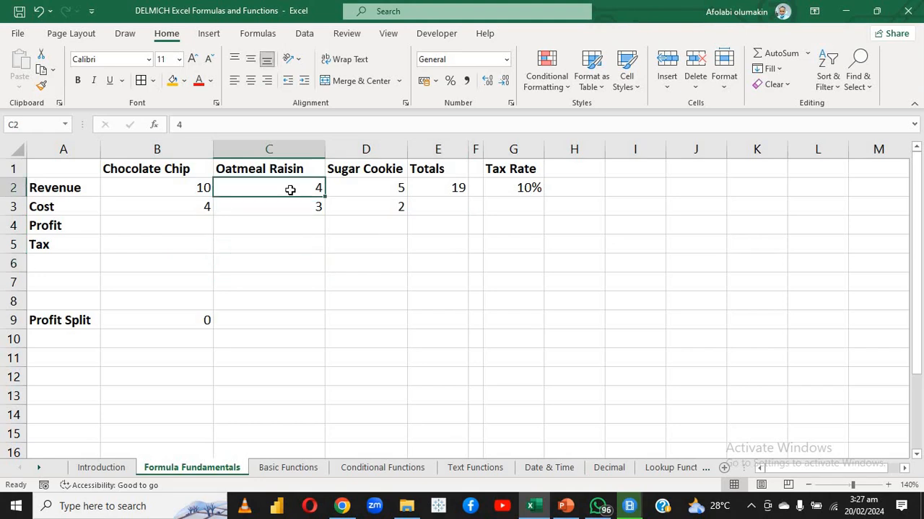
{"action": "type", "text": "5"}
{"action": "key", "text": "Return"}
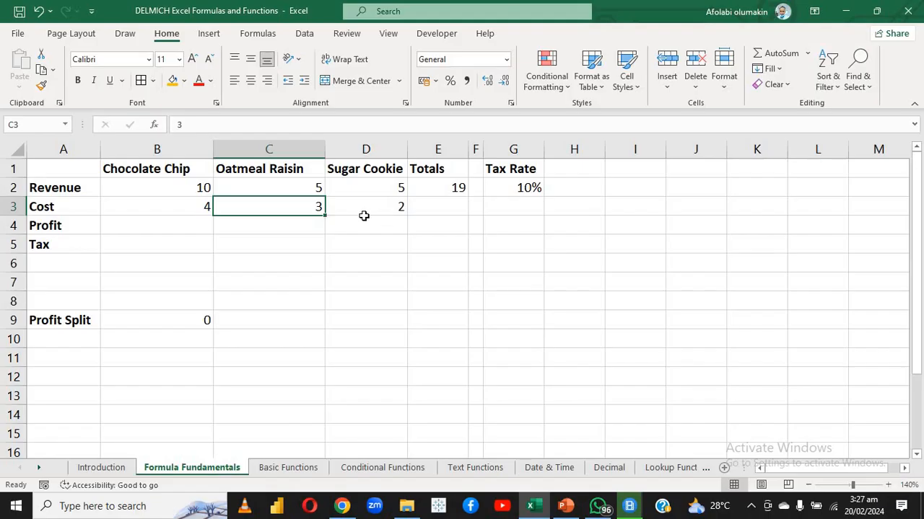
{"action": "left_click", "coordinate": [436, 190]}
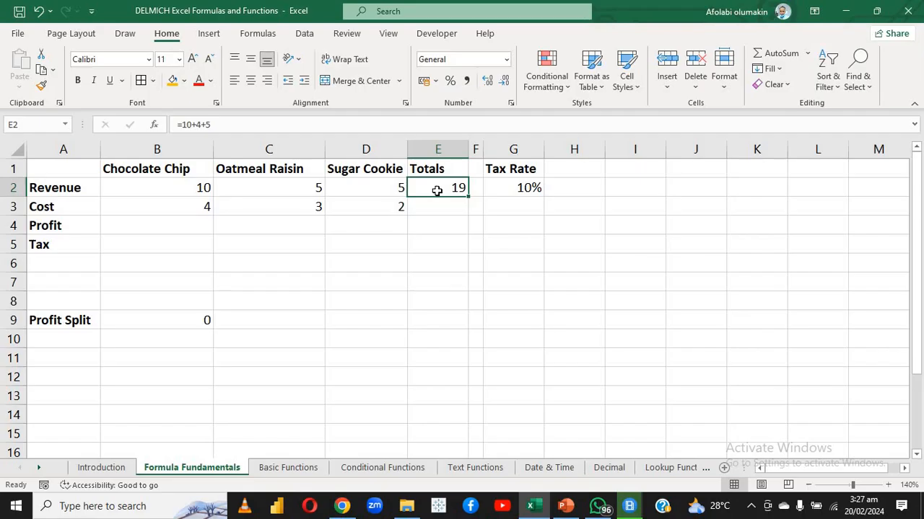
{"action": "double_click", "coordinate": [437, 190]}
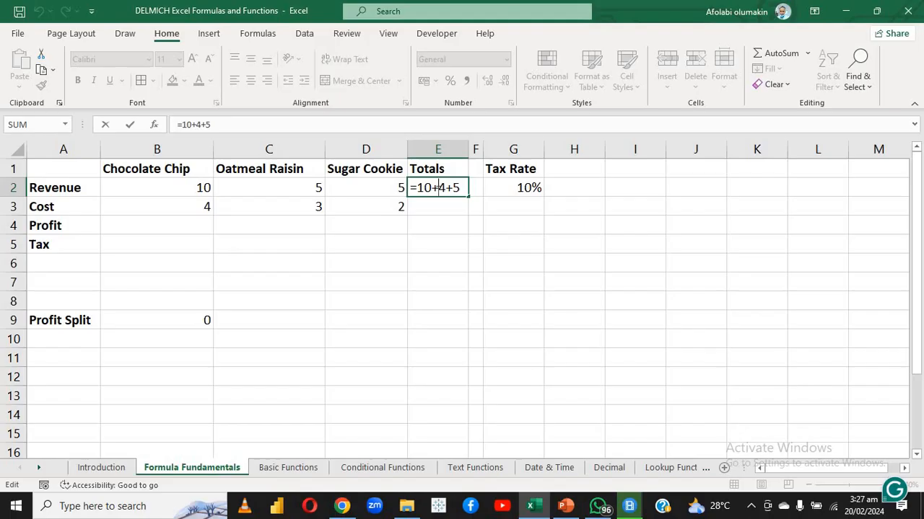
{"action": "key", "text": "Return"}
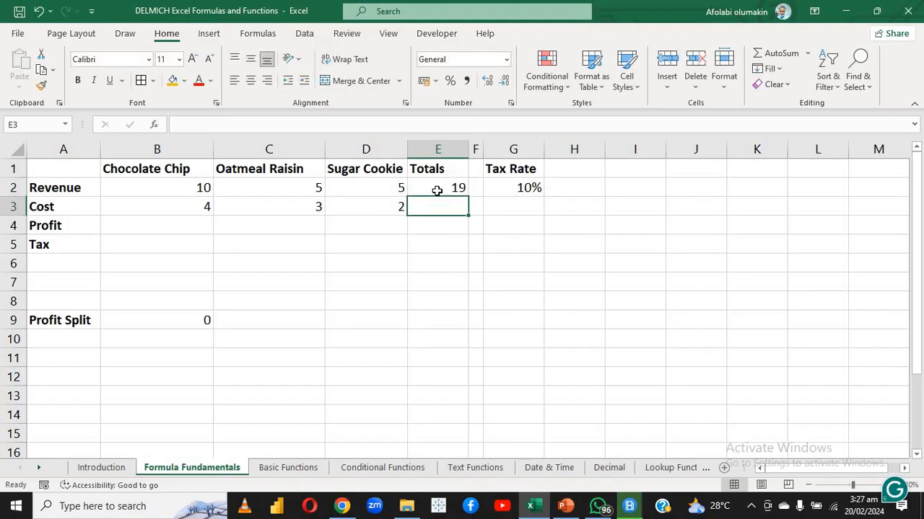
Replace the revenue total in E2 with the cell-reference formula =B2+C2+D2 and inspect the cells it refers to
{"action": "left_click", "coordinate": [438, 190]}
{"action": "key", "text": "Delete"}
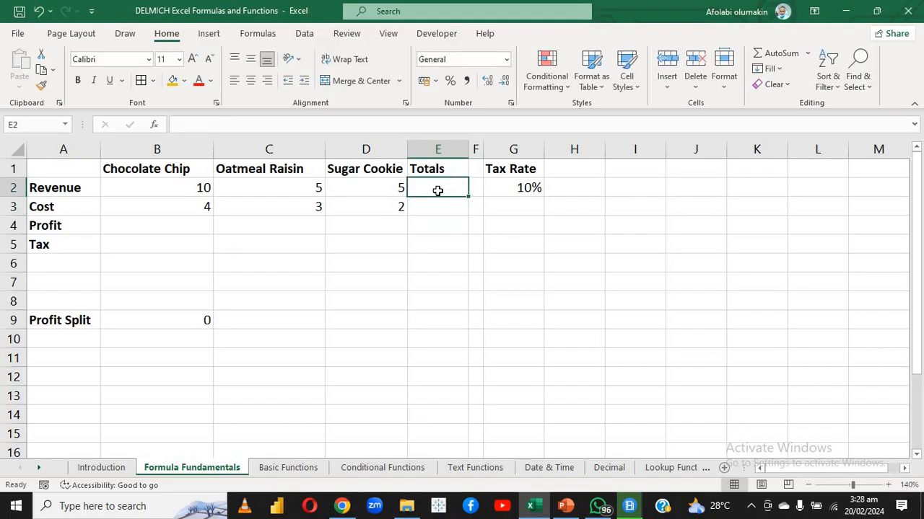
{"action": "type", "text": "="}
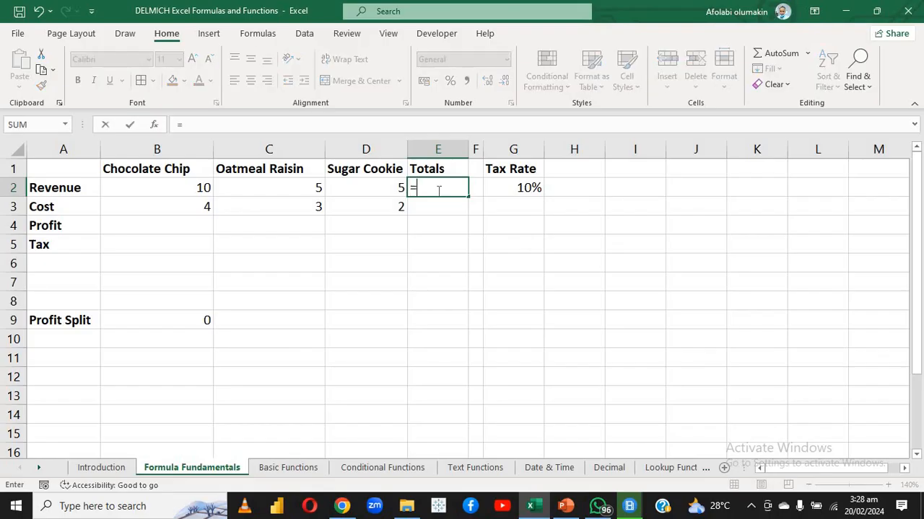
{"action": "left_click", "coordinate": [185, 188]}
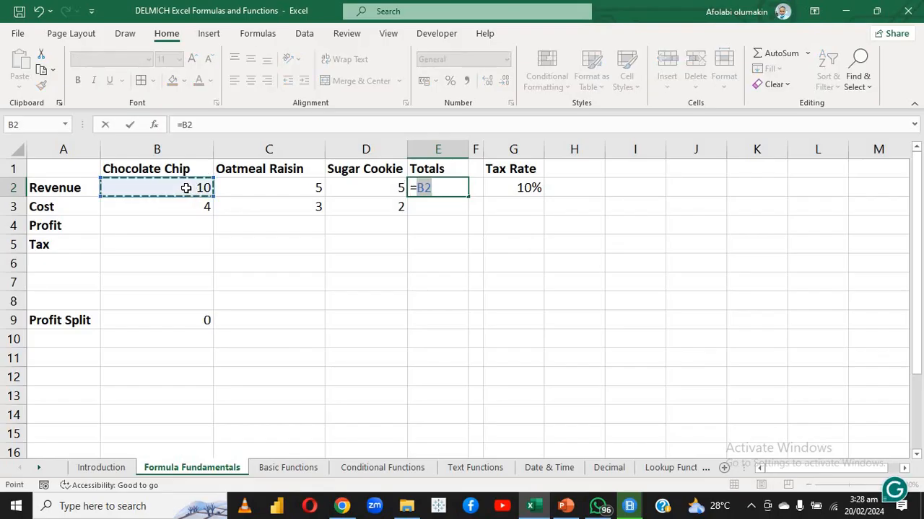
{"action": "type", "text": "+"}
{"action": "left_click", "coordinate": [241, 190]}
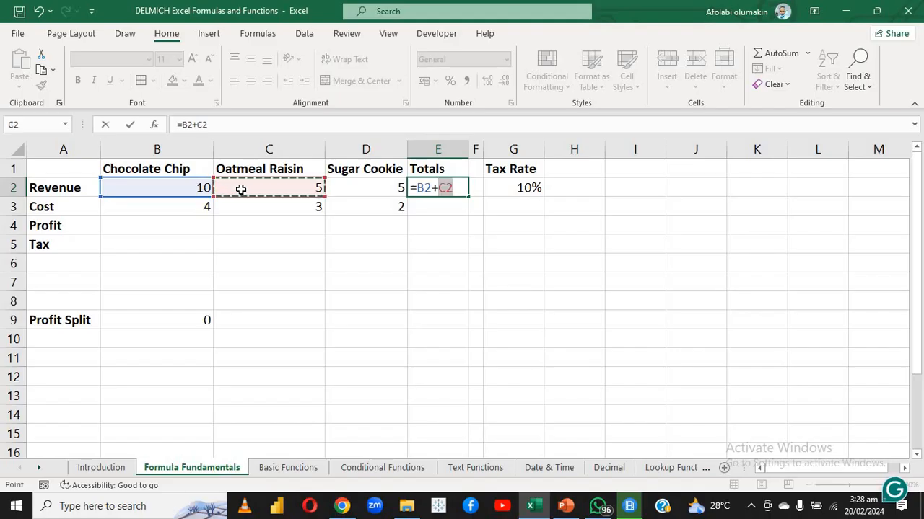
{"action": "type", "text": "+"}
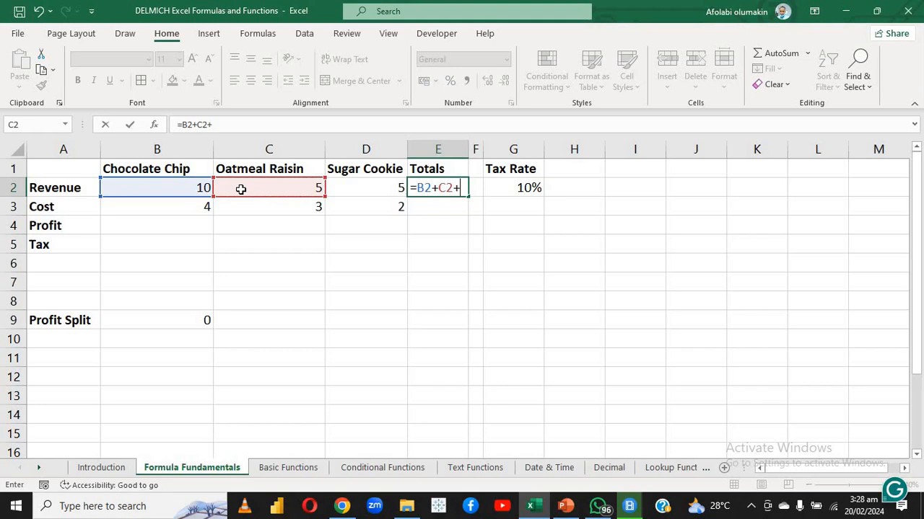
{"action": "left_click", "coordinate": [355, 182]}
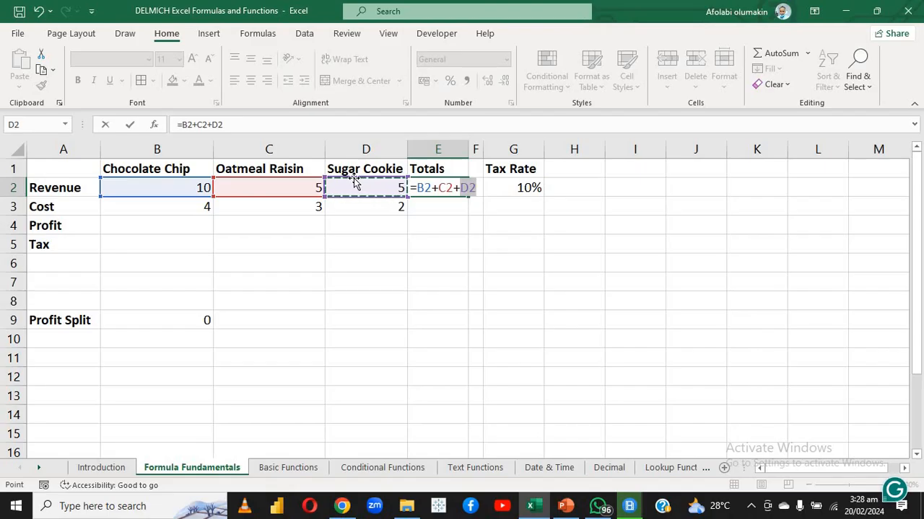
{"action": "key", "text": "Return"}
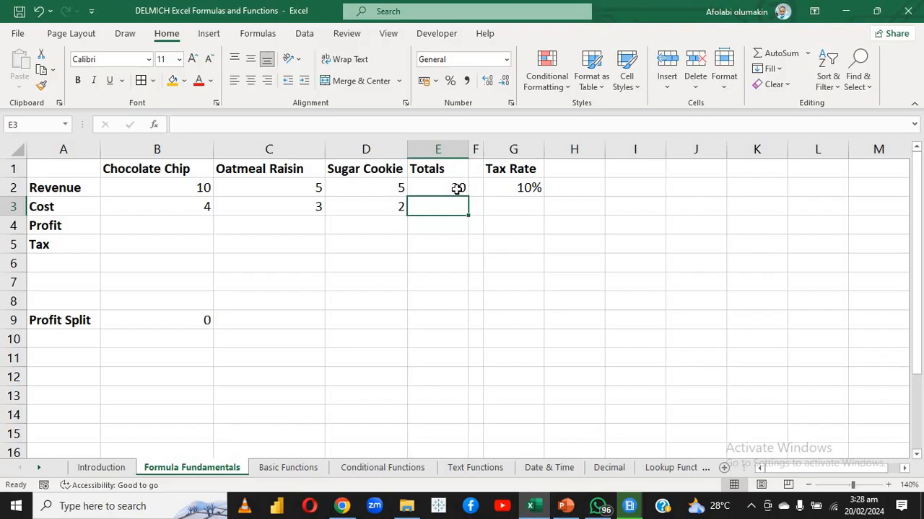
{"action": "double_click", "coordinate": [457, 188]}
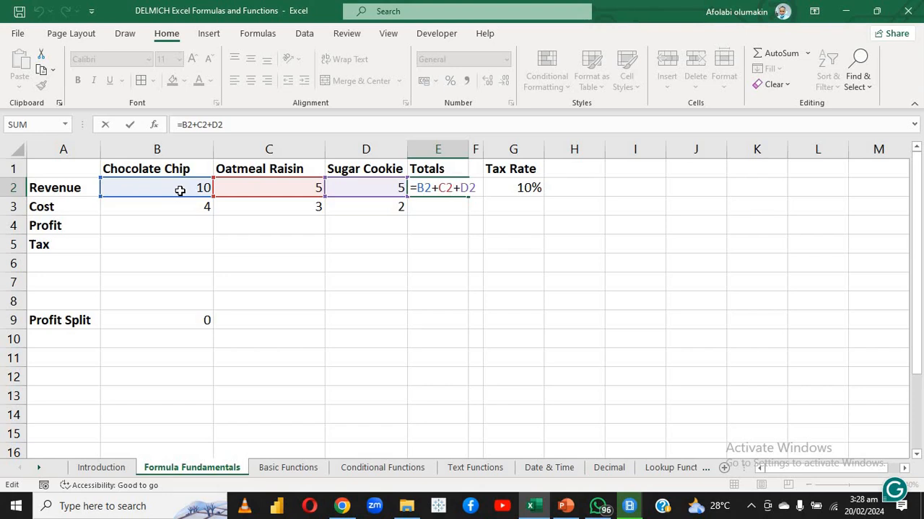
{"action": "key", "text": "Return"}
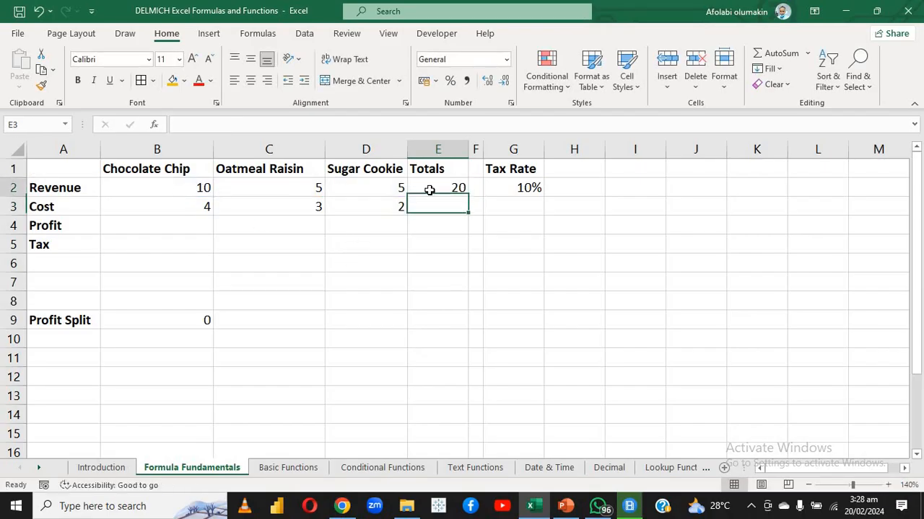
Fill the total formula from E2 down to the Cost row in E3 and inspect the copied formula
{"action": "left_click", "coordinate": [430, 189]}
{"action": "left_click_drag", "start_coordinate": [469, 197], "coordinate": [467, 211]}
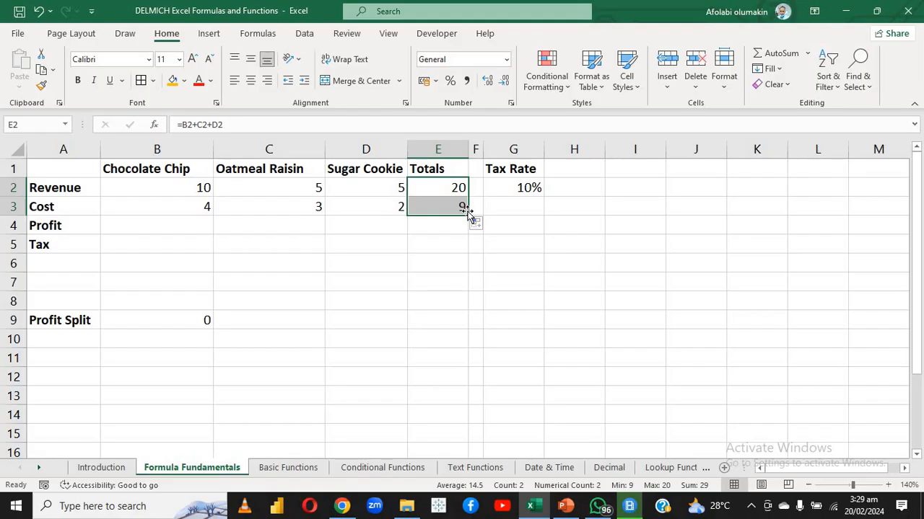
{"action": "left_click", "coordinate": [381, 229]}
{"action": "double_click", "coordinate": [430, 207]}
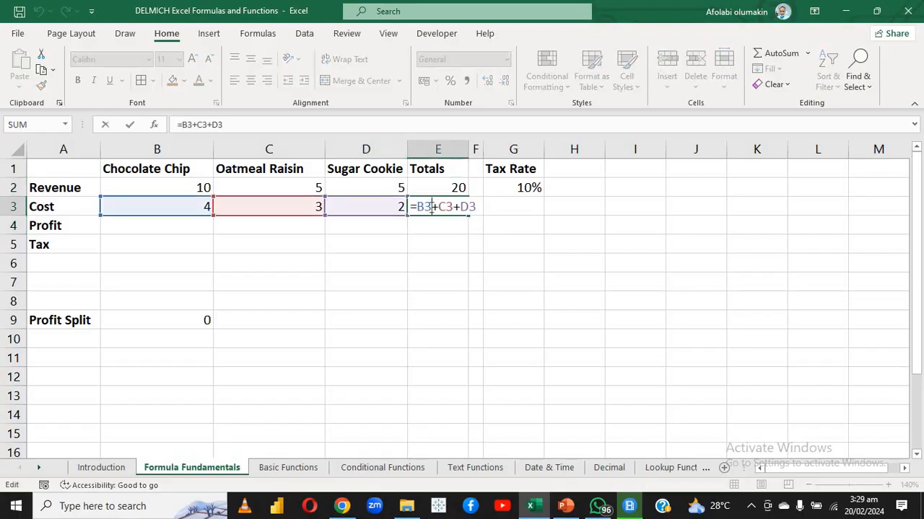
{"action": "key", "text": "Return"}
Calculate the Chocolate Chip profit in B4 with the formula =B2-B3
{"action": "left_click", "coordinate": [195, 226]}
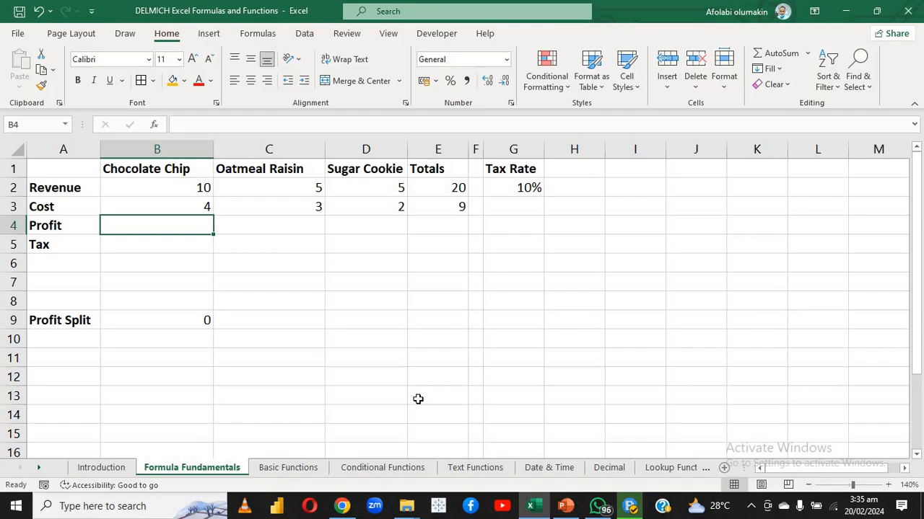
{"action": "type", "text": "="}
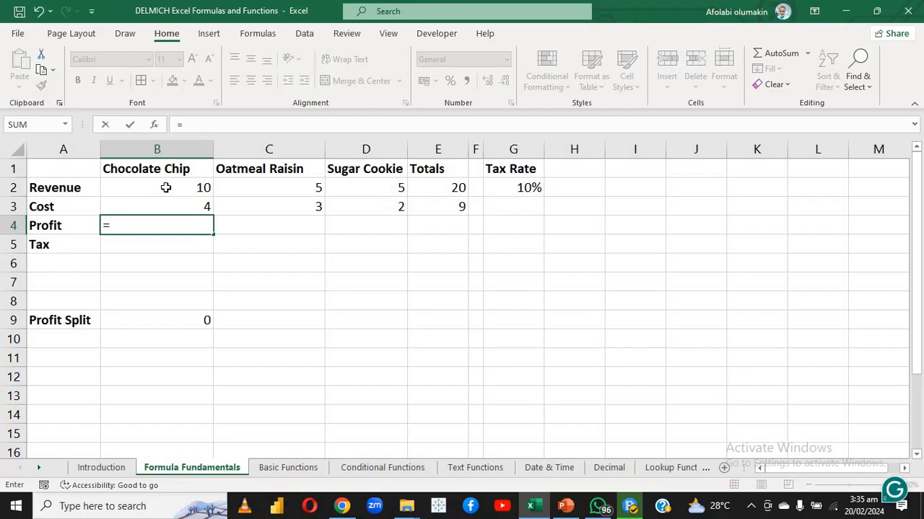
{"action": "left_click", "coordinate": [165, 188]}
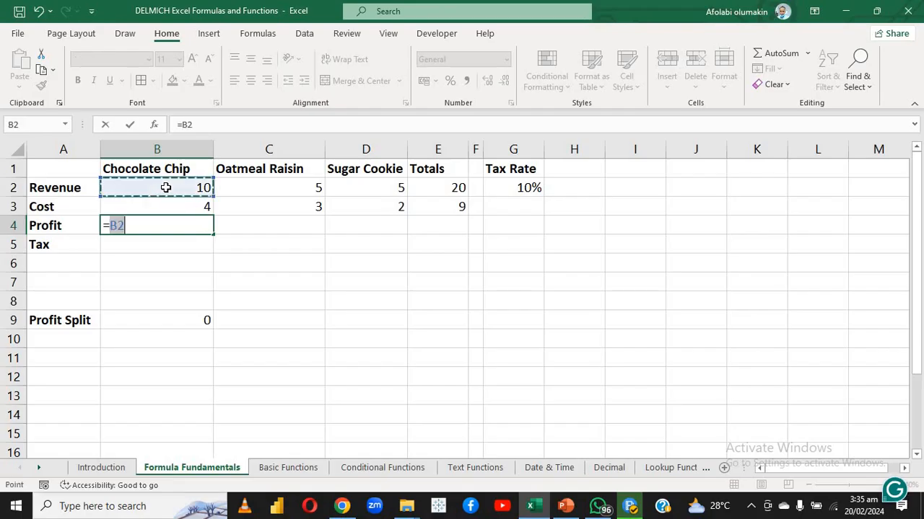
{"action": "type", "text": "-"}
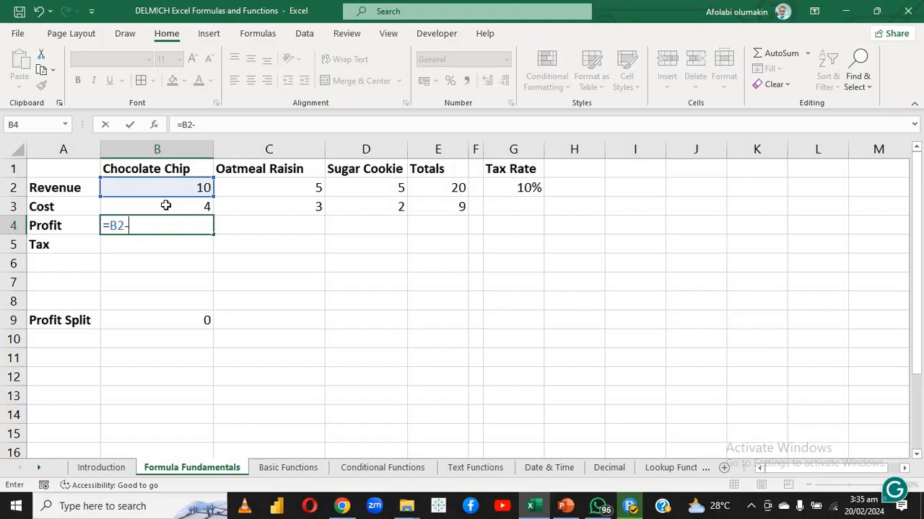
{"action": "left_click", "coordinate": [165, 206]}
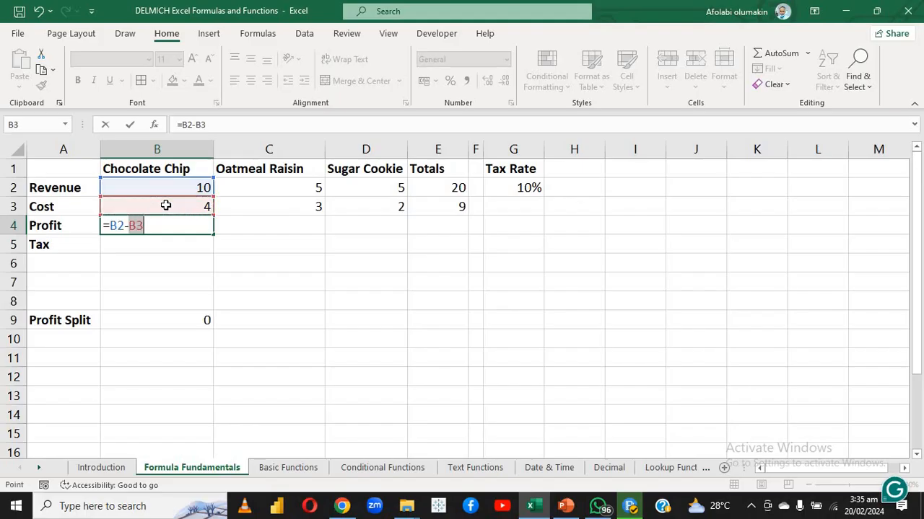
{"action": "key", "text": "Return"}
Fill the profit formula from B4 across to Sugar Cookie in D4 and check the copied cells
{"action": "left_click", "coordinate": [161, 227]}
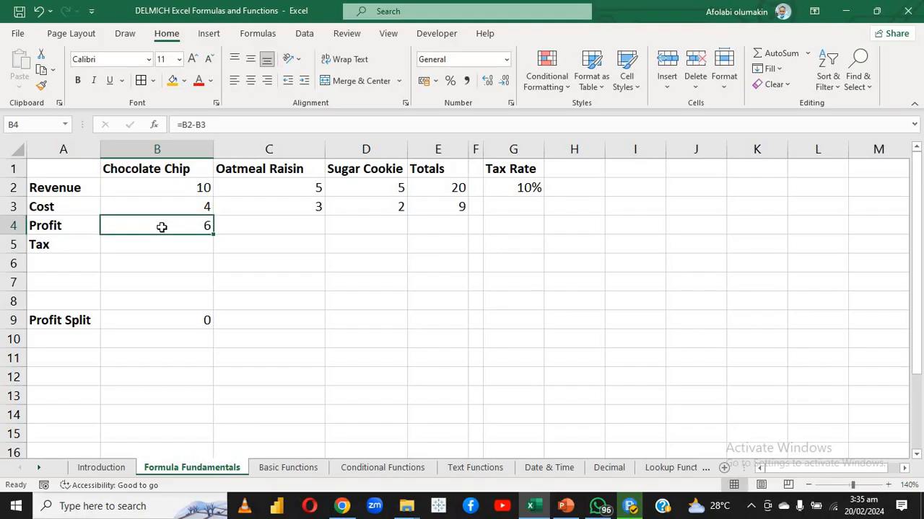
{"action": "left_click", "coordinate": [216, 242]}
{"action": "left_click", "coordinate": [195, 220]}
{"action": "left_click_drag", "start_coordinate": [213, 235], "coordinate": [379, 227]}
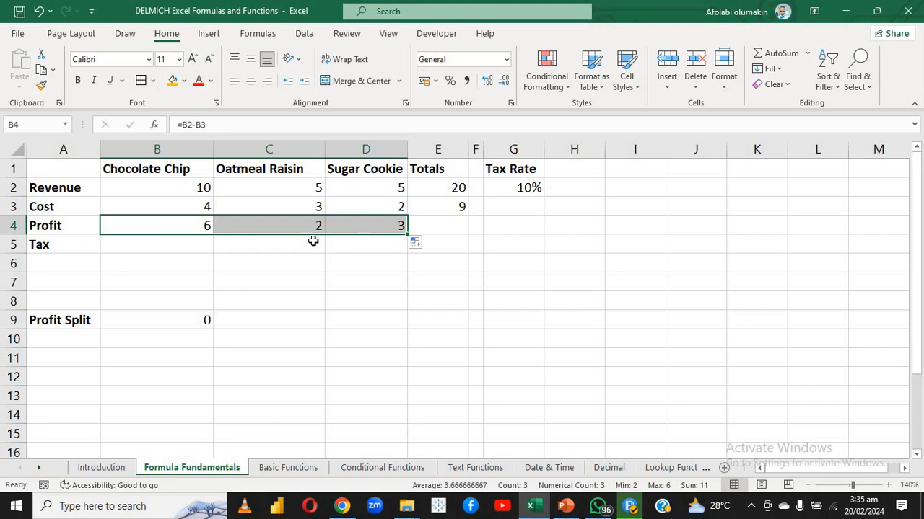
{"action": "left_click", "coordinate": [282, 243]}
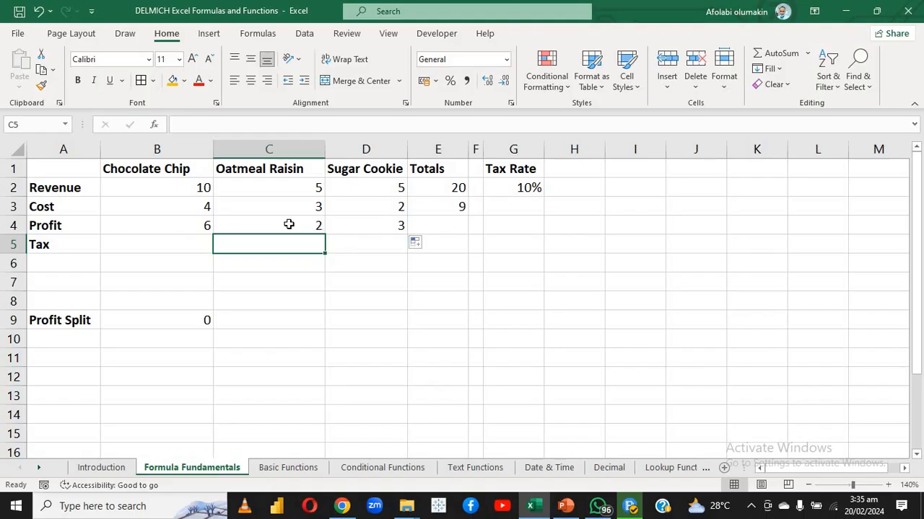
{"action": "left_click", "coordinate": [368, 225]}
{"action": "left_click", "coordinate": [318, 230]}
{"action": "left_click", "coordinate": [305, 243]}
{"action": "left_click", "coordinate": [252, 226]}
Fill the total formula from E3 down to the Profit row in E4, and clear the Profit Split value in B9
{"action": "left_click", "coordinate": [442, 213]}
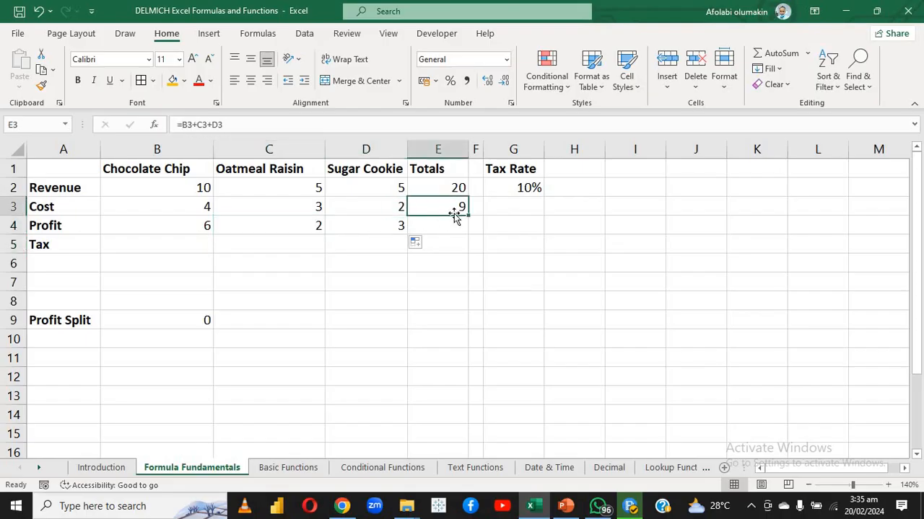
{"action": "left_click_drag", "start_coordinate": [467, 216], "coordinate": [467, 235]}
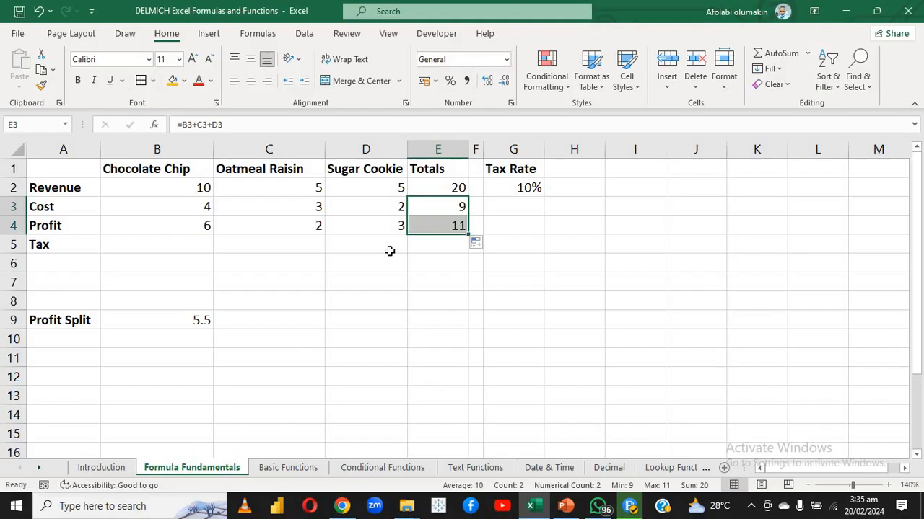
{"action": "left_click", "coordinate": [194, 324]}
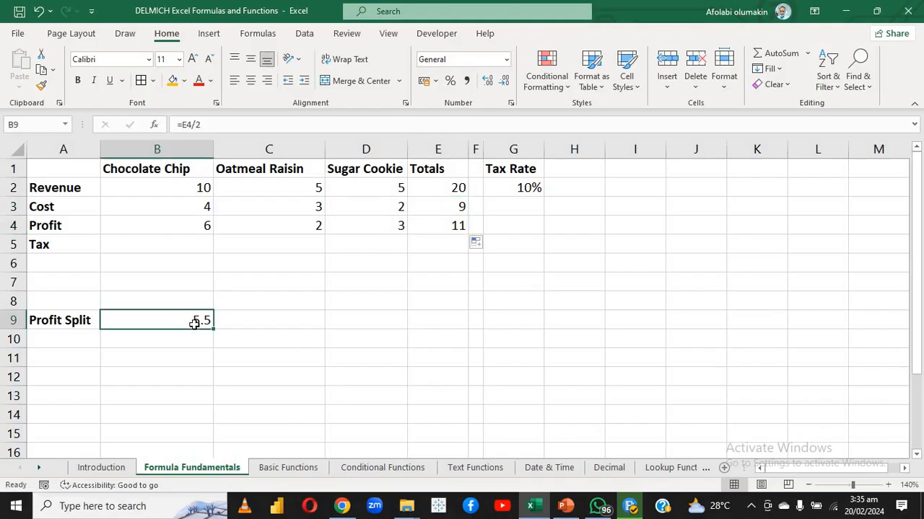
{"action": "key", "text": "Delete"}
{"action": "left_click", "coordinate": [235, 313]}
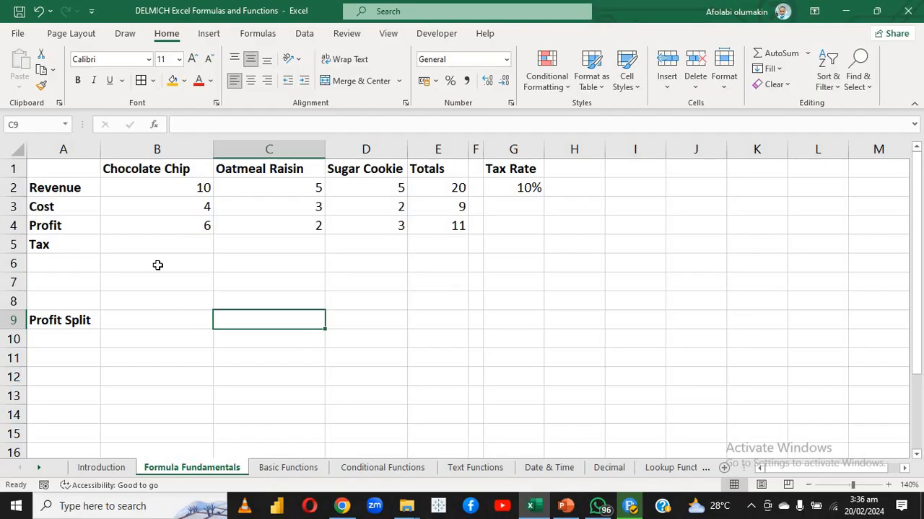
Calculate the Chocolate Chip tax in B5 by multiplying profit by the tax rate with the formula =B4*G2
{"action": "left_click", "coordinate": [170, 229]}
{"action": "left_click", "coordinate": [168, 247]}
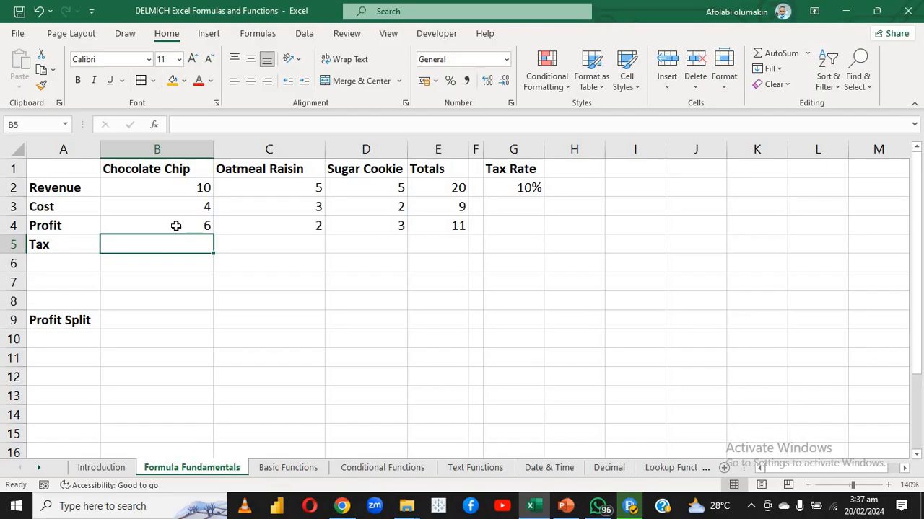
{"action": "left_click", "coordinate": [175, 226]}
{"action": "left_click", "coordinate": [167, 259]}
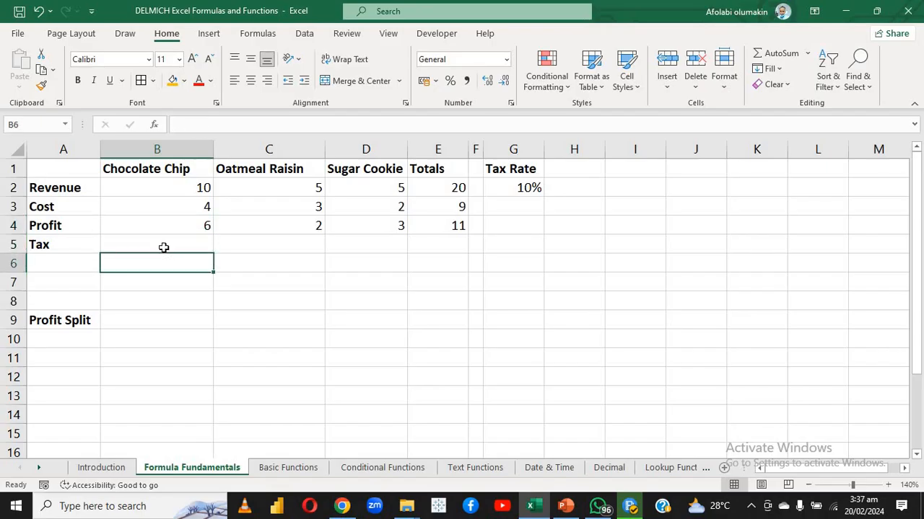
{"action": "left_click", "coordinate": [164, 248]}
{"action": "type", "text": "="}
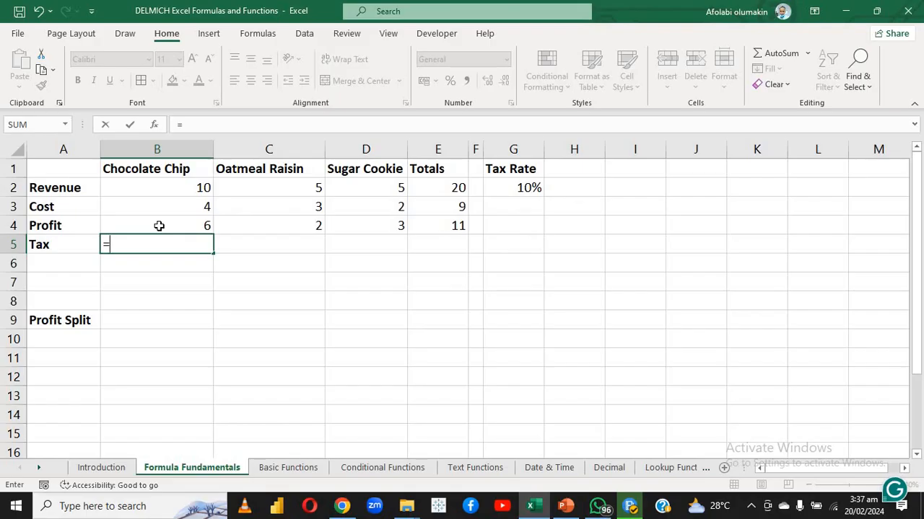
{"action": "left_click", "coordinate": [159, 226]}
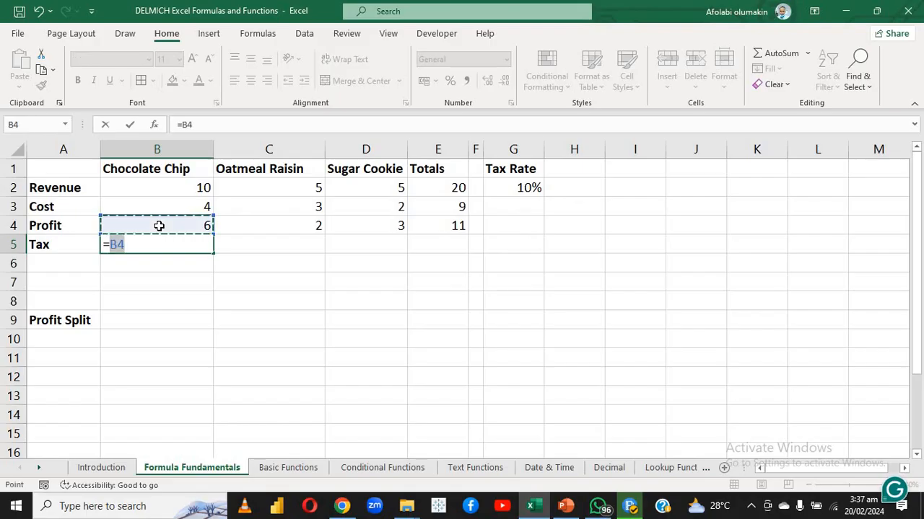
{"action": "type", "text": "*"}
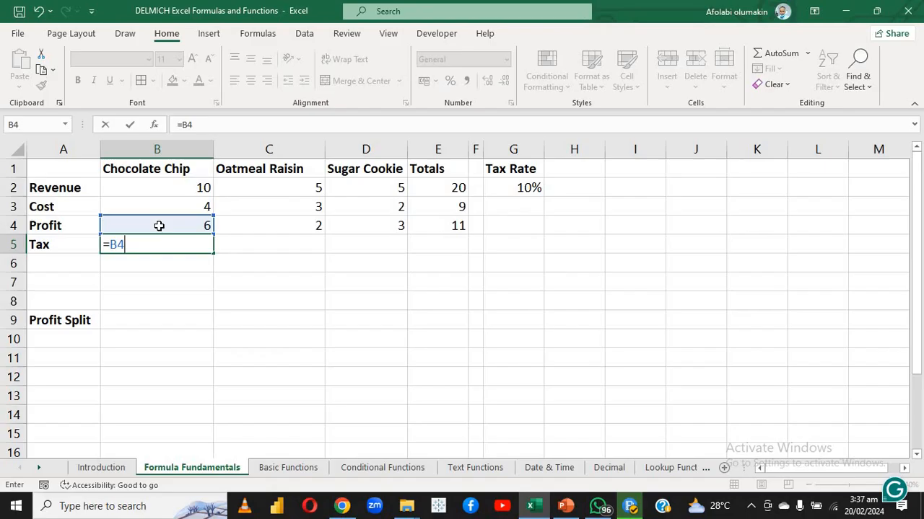
{"action": "type", "text": "x"}
{"action": "key", "text": "BackSpace"}
{"action": "type", "text": "*"}
{"action": "left_click", "coordinate": [505, 185]}
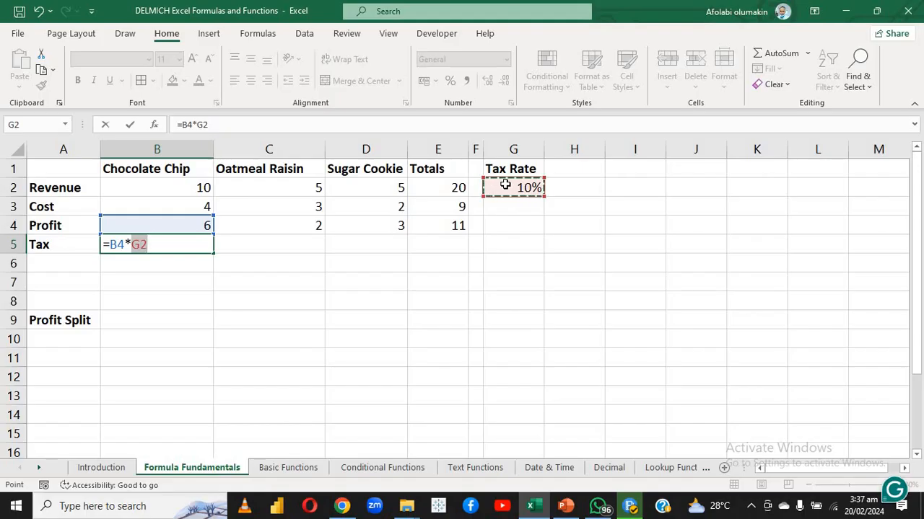
{"action": "key", "text": "Return"}
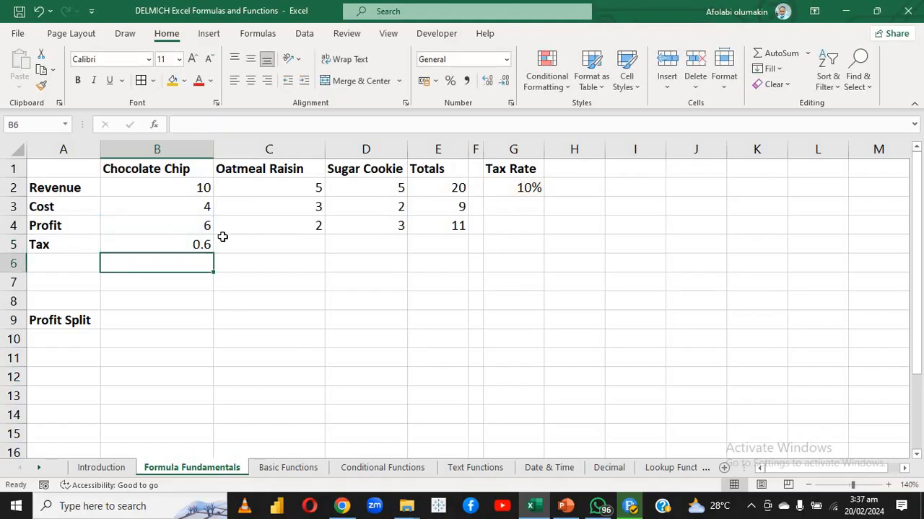
Fill the tax formula from B5 across to Sugar Cookie in D5 and inspect the original formula in B5
{"action": "left_click", "coordinate": [197, 245]}
{"action": "left_click_drag", "start_coordinate": [213, 256], "coordinate": [380, 257]}
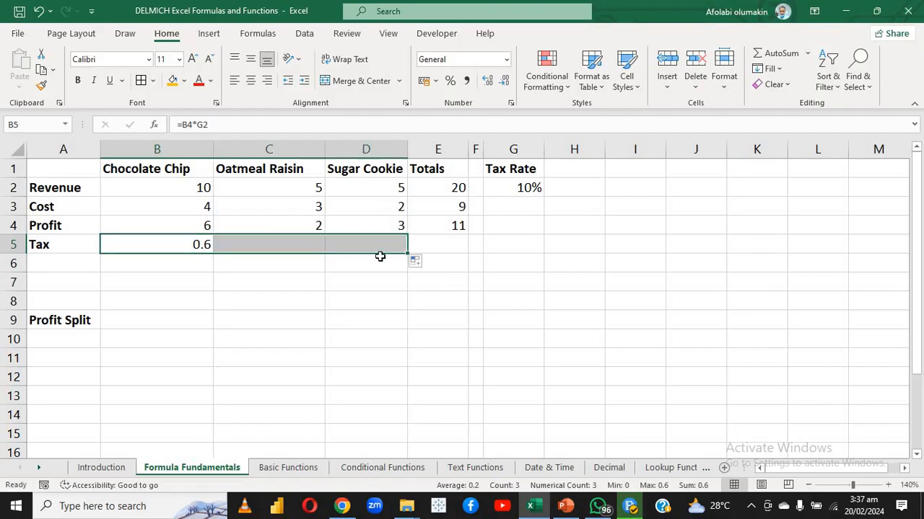
{"action": "left_click", "coordinate": [295, 279]}
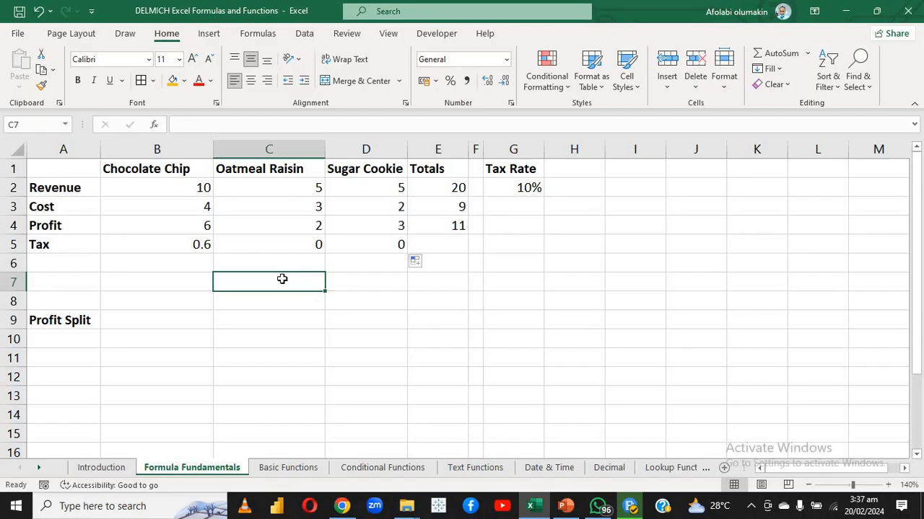
{"action": "double_click", "coordinate": [192, 245]}
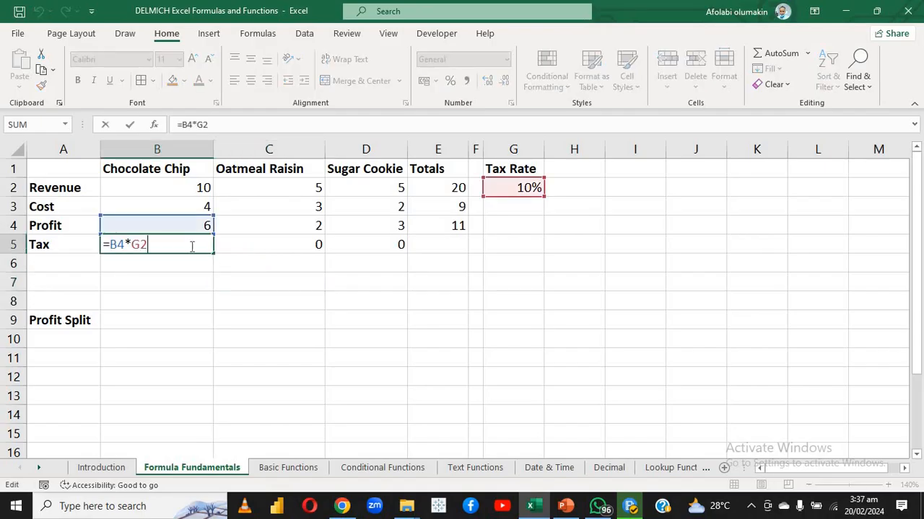
{"action": "key", "text": "Return"}
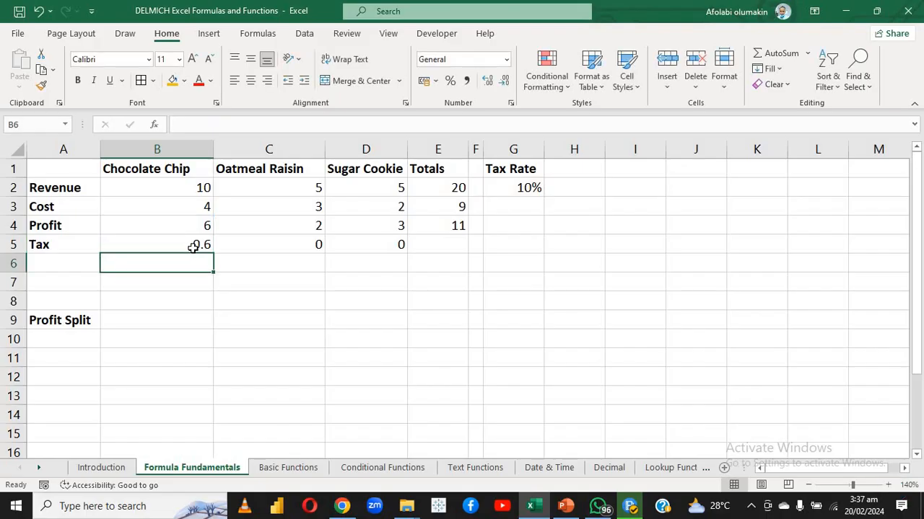
{"action": "double_click", "coordinate": [215, 248]}
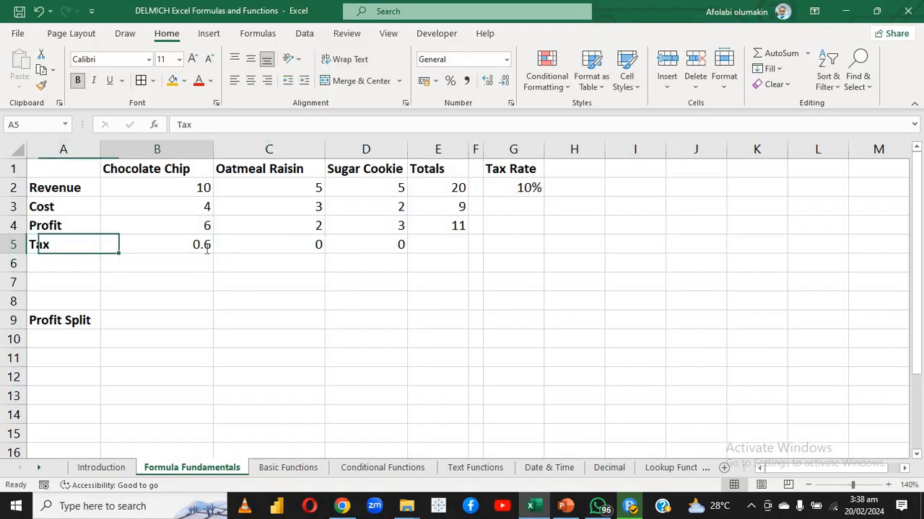
Inspect the tax formulas in B5 and C5 to compare which profit and tax rate cells each one references
{"action": "double_click", "coordinate": [205, 247]}
{"action": "key", "text": "Return"}
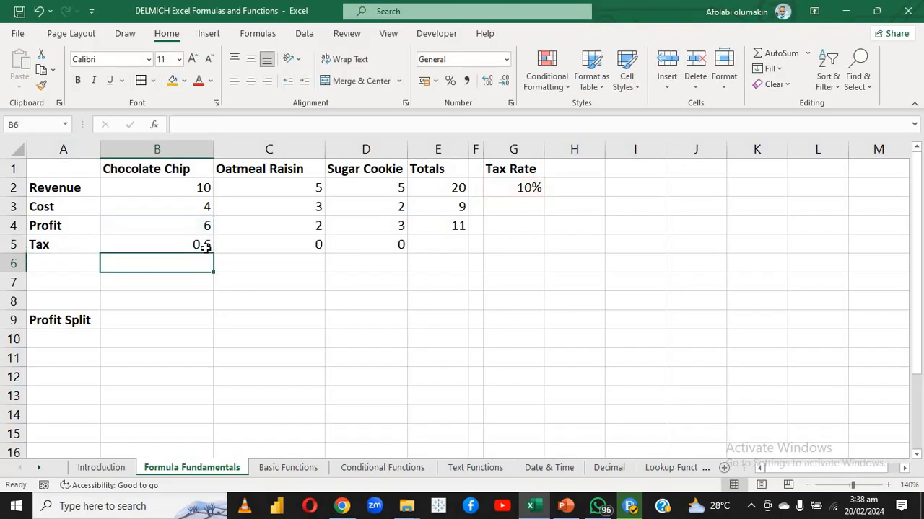
{"action": "double_click", "coordinate": [201, 244]}
{"action": "key", "text": "Return"}
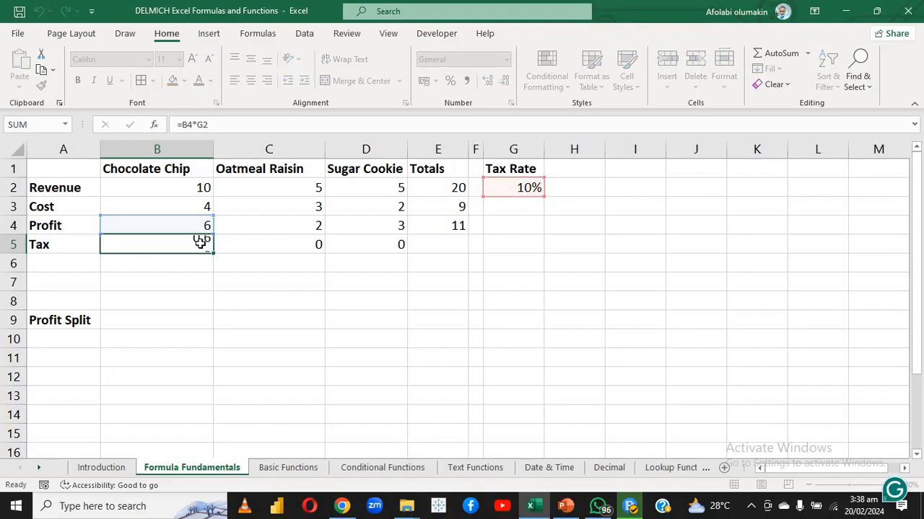
{"action": "left_click", "coordinate": [200, 245]}
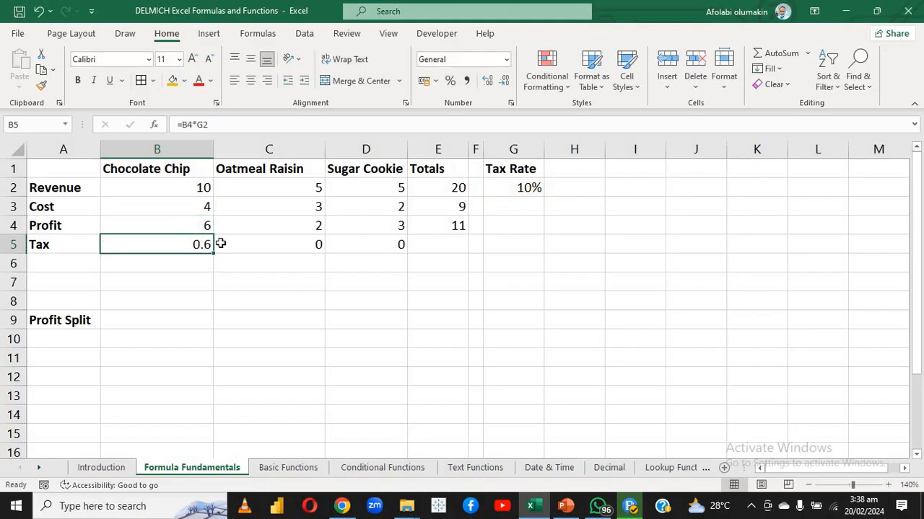
{"action": "double_click", "coordinate": [226, 244]}
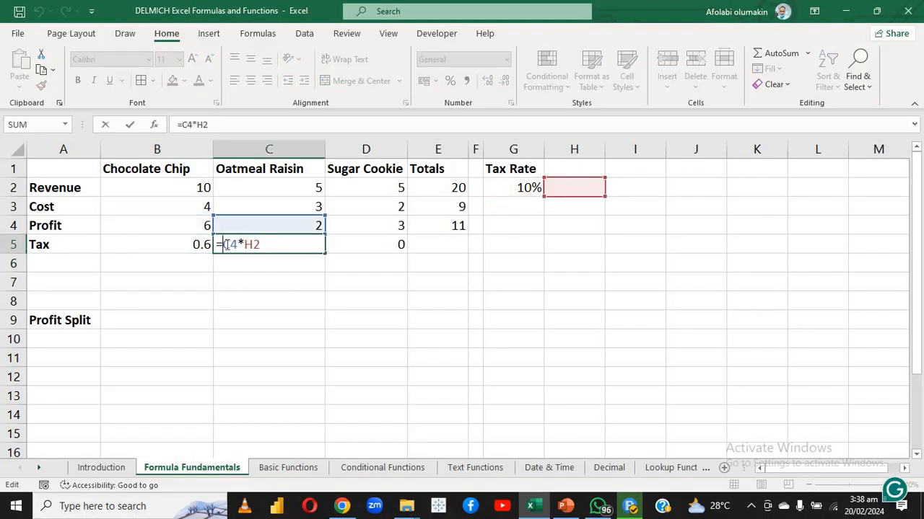
{"action": "key", "text": "Return"}
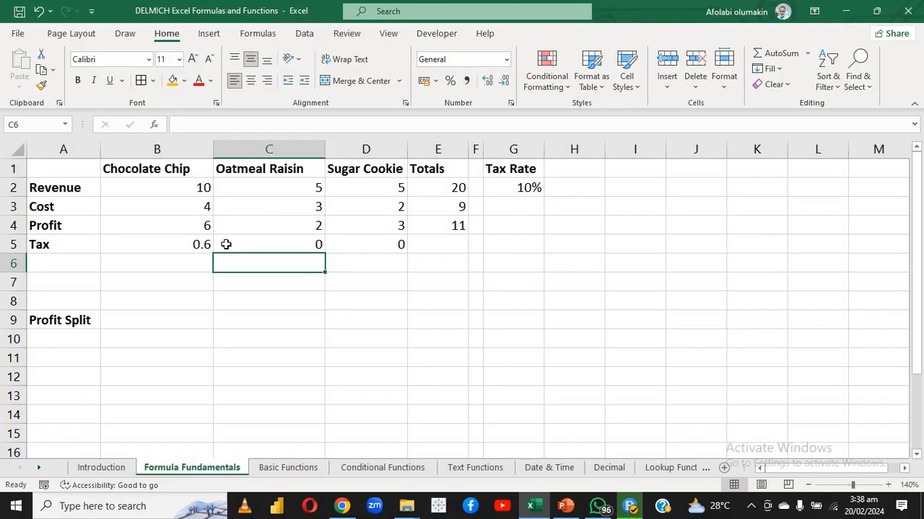
{"action": "left_click", "coordinate": [226, 244]}
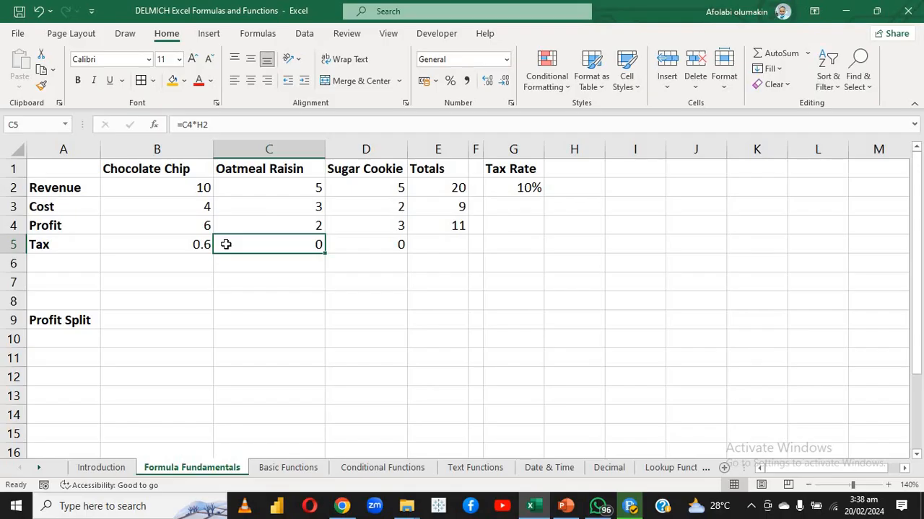
Make the tax rate reference in B5 absolute so the formula reads =B4*$G$2, and review the edited formula
{"action": "left_click", "coordinate": [185, 244]}
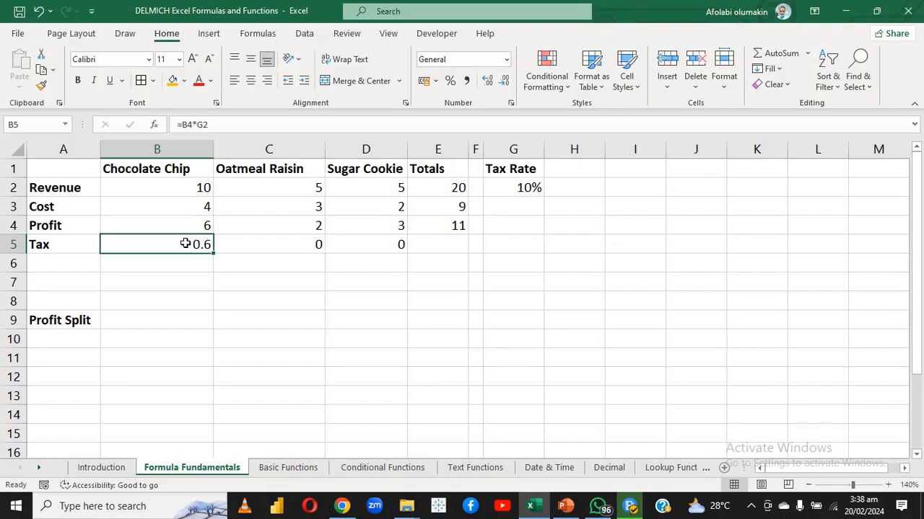
{"action": "double_click", "coordinate": [185, 244]}
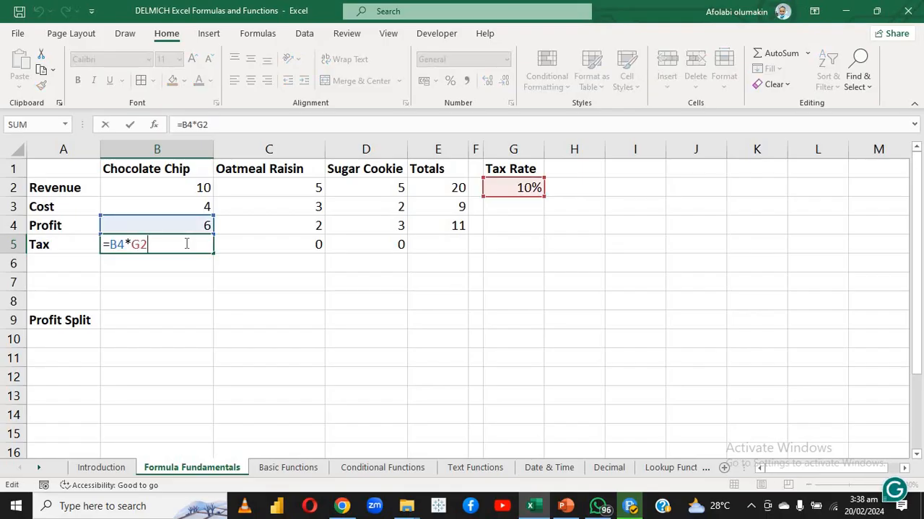
{"action": "key", "text": "F4"}
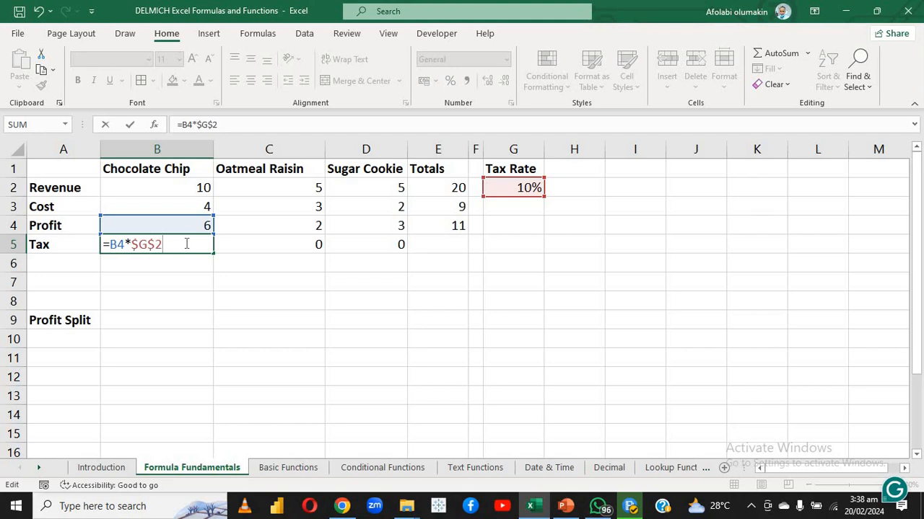
{"action": "key", "text": "Return"}
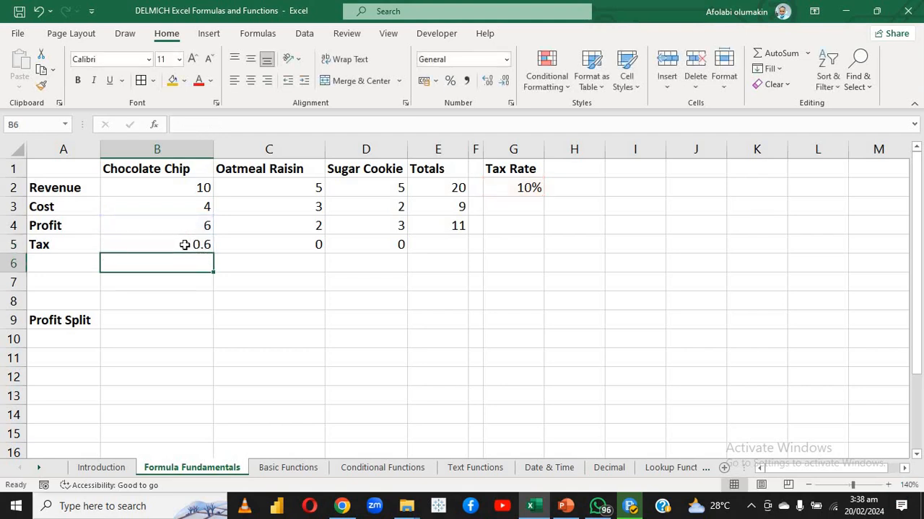
{"action": "left_click", "coordinate": [185, 245]}
{"action": "double_click", "coordinate": [185, 244]}
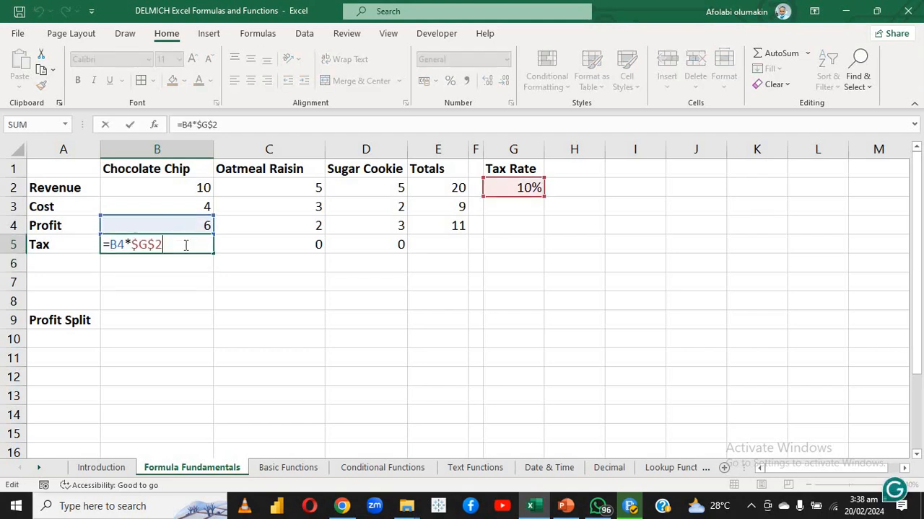
{"action": "key", "text": "Return"}
{"action": "left_click", "coordinate": [185, 245]}
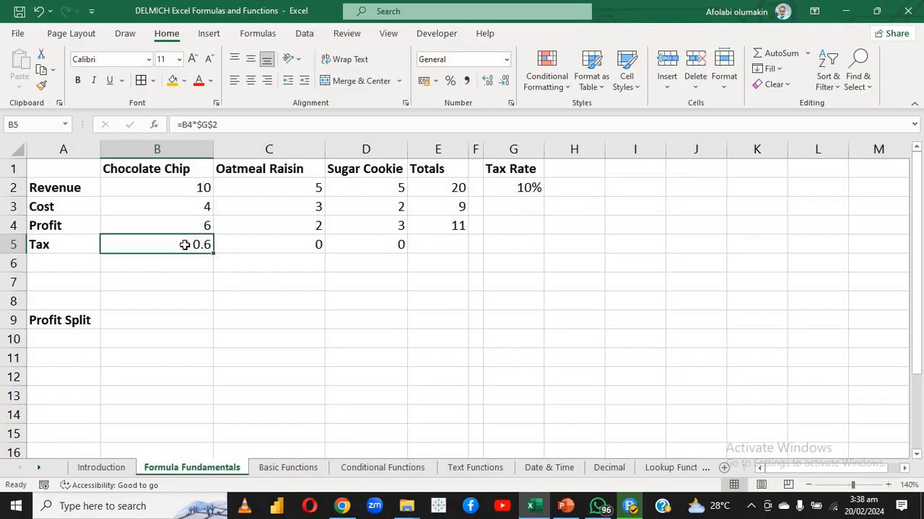
{"action": "double_click", "coordinate": [185, 245]}
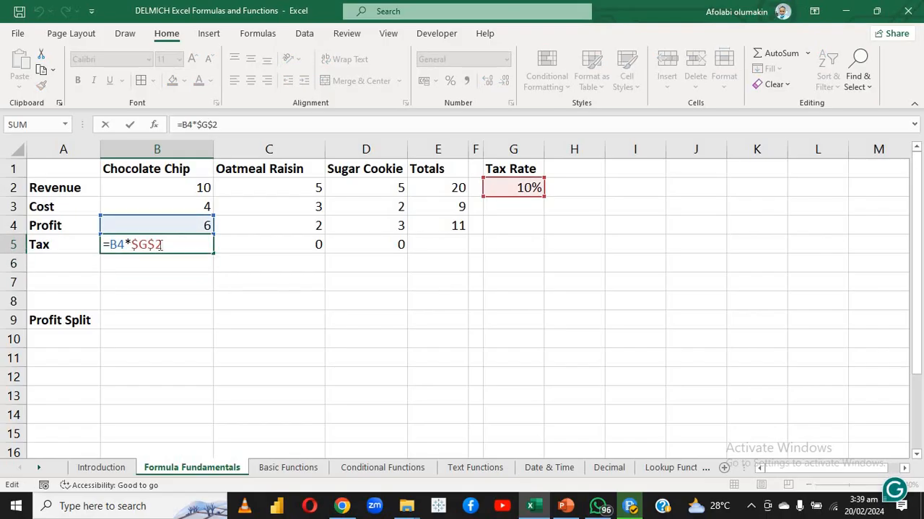
{"action": "left_click", "coordinate": [139, 244]}
{"action": "key", "text": "Return"}
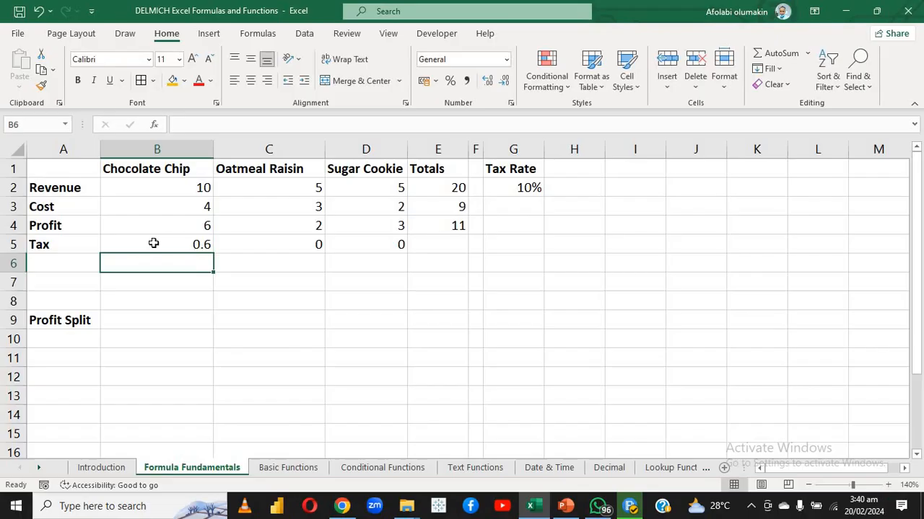
Fill the tax formula from B5 across to Sugar Cookie in D5 and on to the Totals column in E5
{"action": "left_click", "coordinate": [189, 246]}
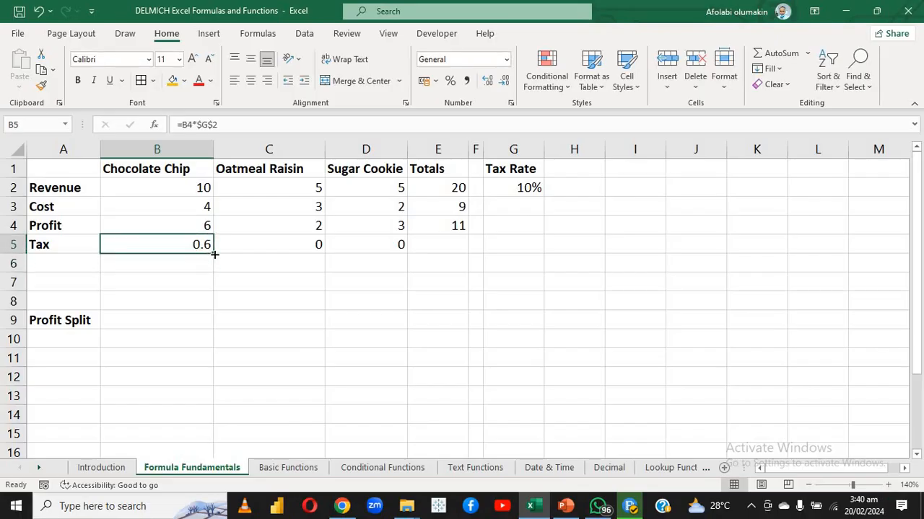
{"action": "left_click_drag", "start_coordinate": [214, 251], "coordinate": [388, 258]}
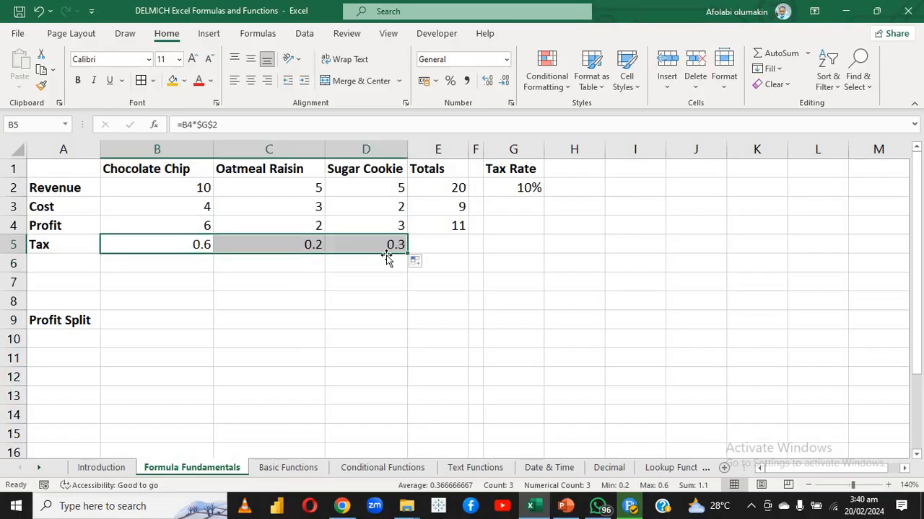
{"action": "left_click", "coordinate": [459, 242]}
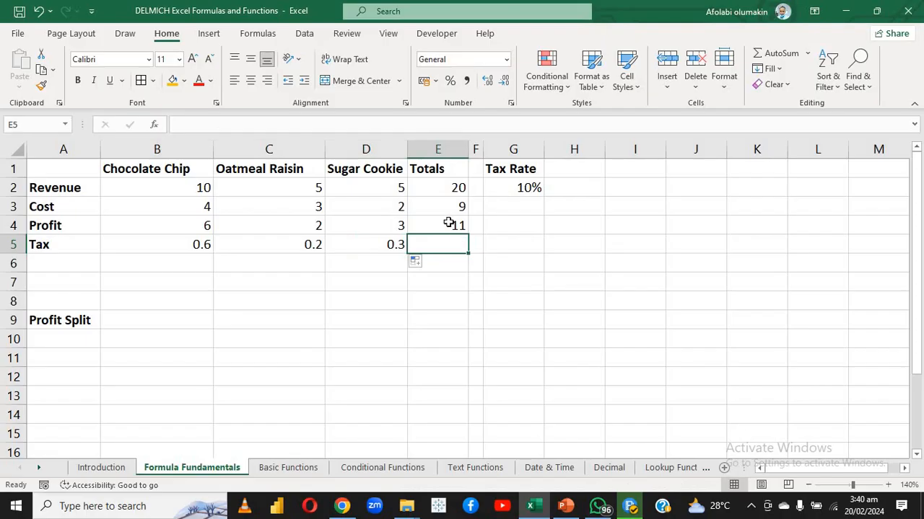
{"action": "left_click", "coordinate": [451, 225]}
{"action": "left_click_drag", "start_coordinate": [467, 233], "coordinate": [463, 238]}
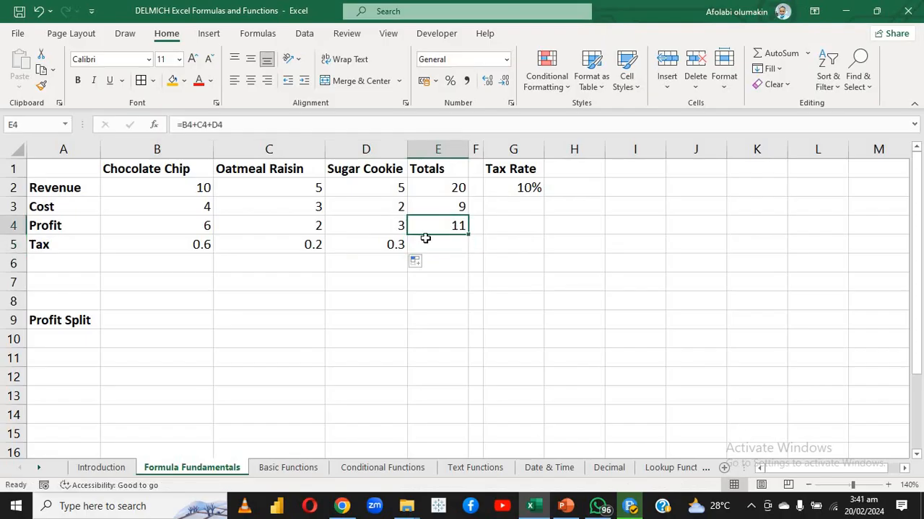
{"action": "left_click", "coordinate": [394, 244]}
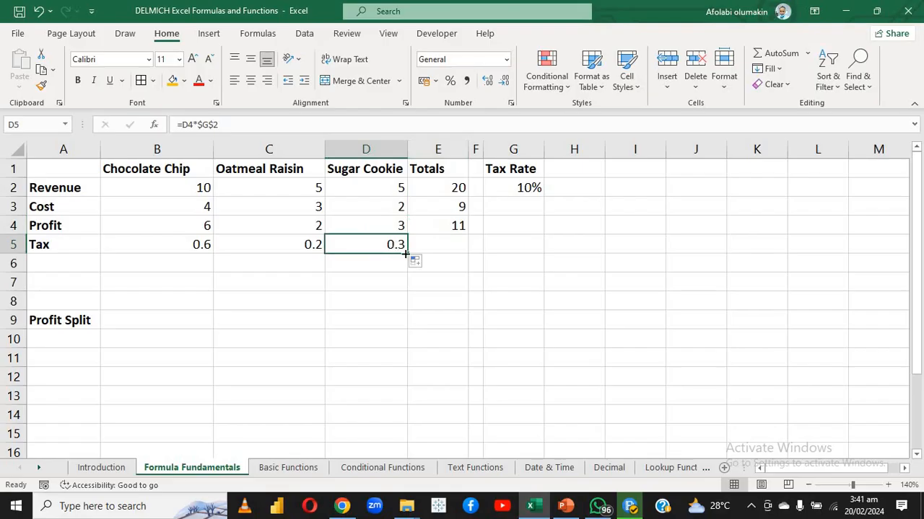
{"action": "left_click_drag", "start_coordinate": [407, 253], "coordinate": [441, 256]}
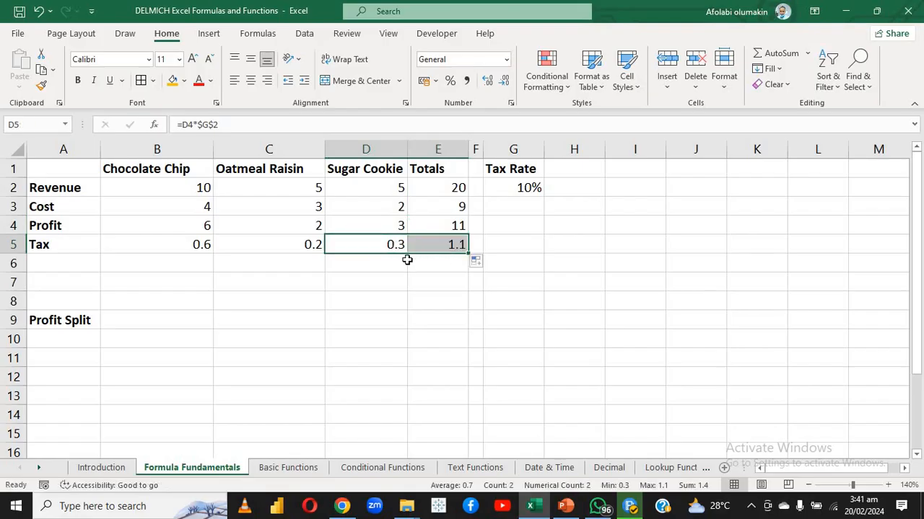
{"action": "left_click", "coordinate": [405, 264]}
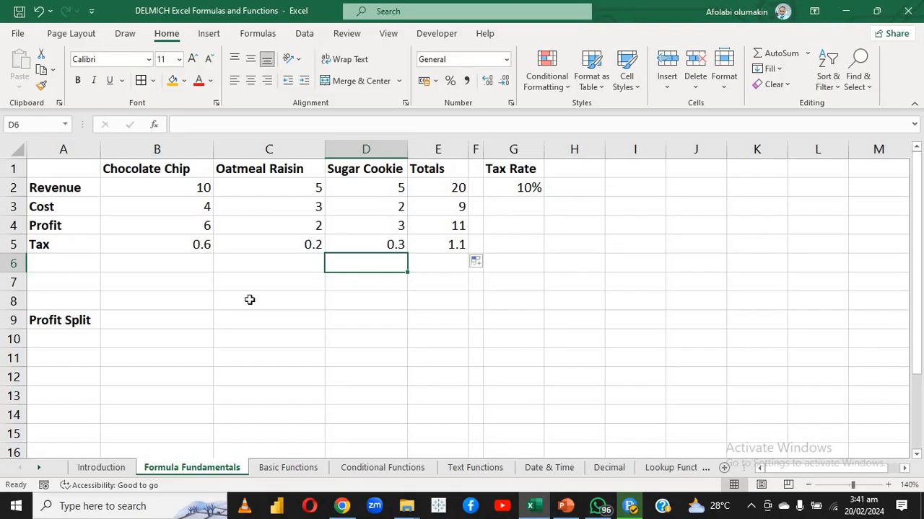
Calculate the Profit Split in B9 by dividing the total profit by two with the formula =E4/2
{"action": "left_click", "coordinate": [175, 322]}
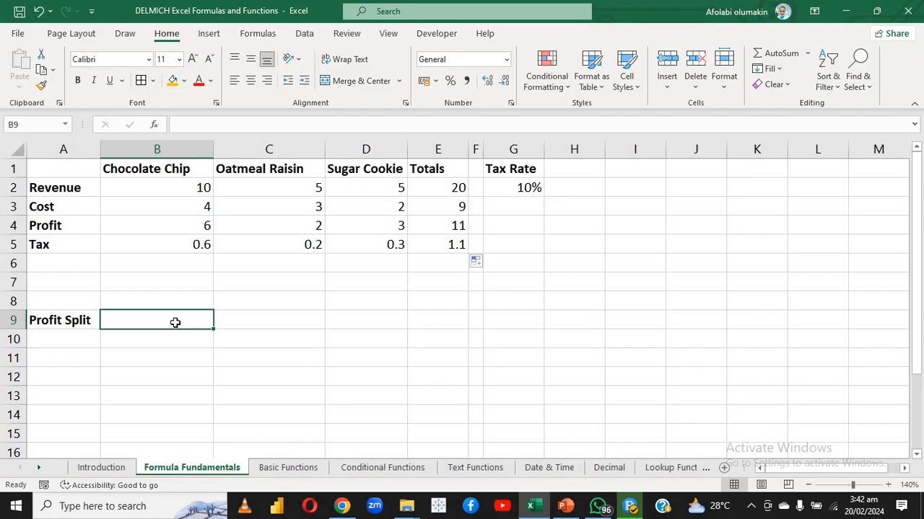
{"action": "type", "text": "="}
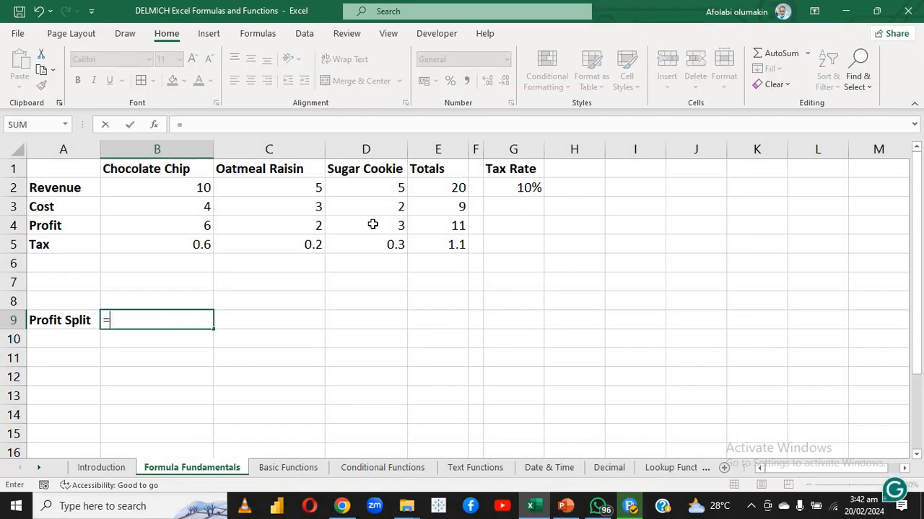
{"action": "left_click", "coordinate": [415, 227]}
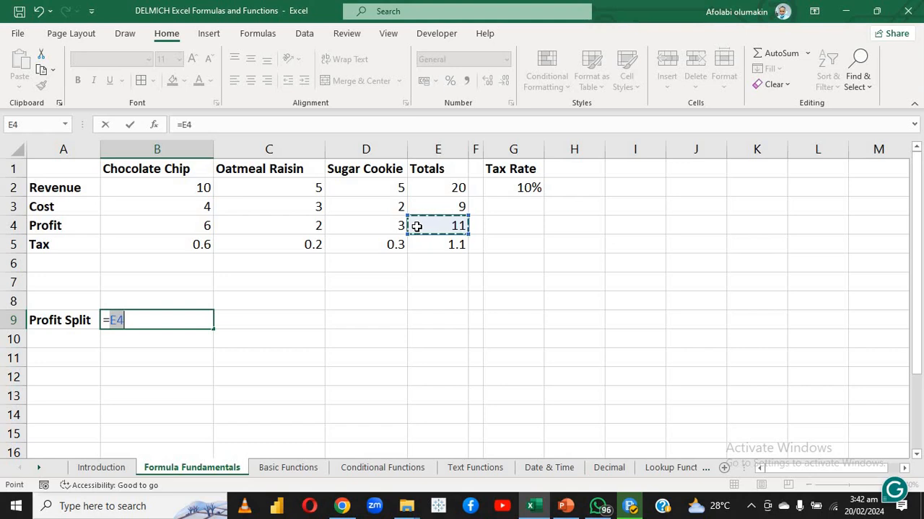
{"action": "type", "text": "/"}
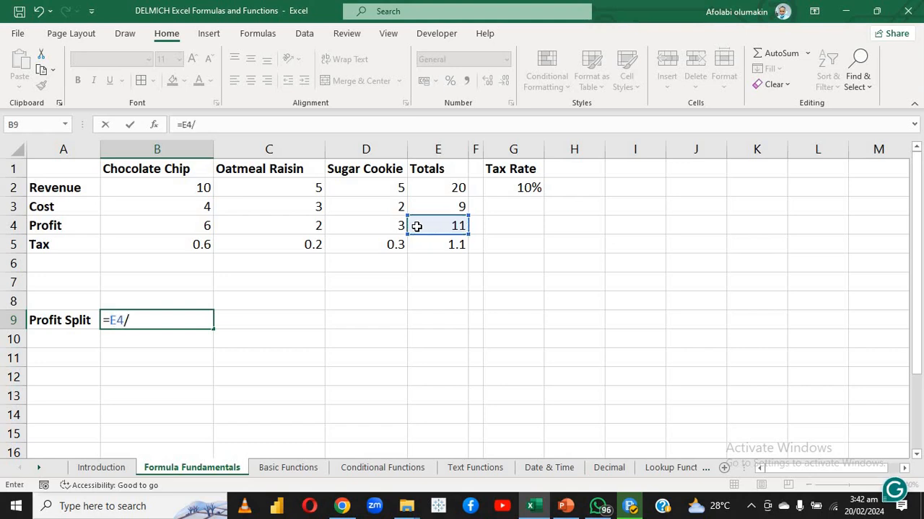
{"action": "type", "text": "2"}
{"action": "key", "text": "Return"}
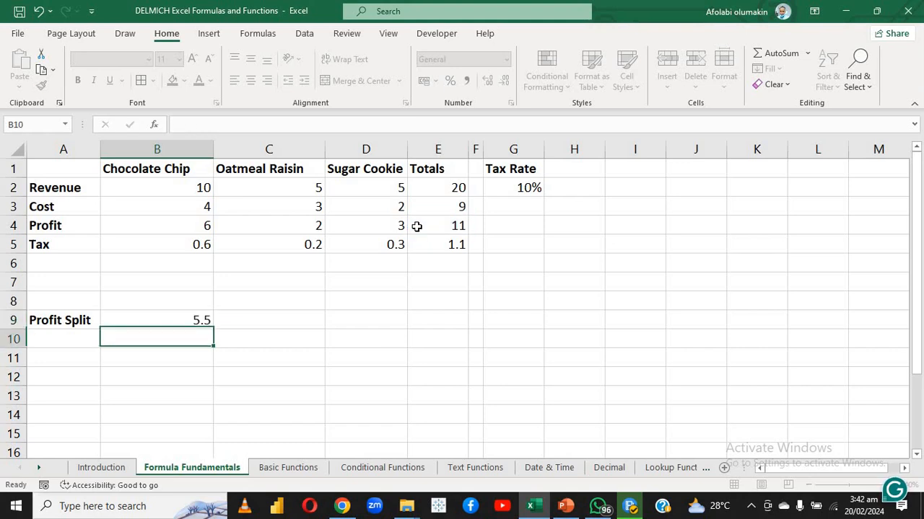
{"action": "left_click", "coordinate": [181, 245]}
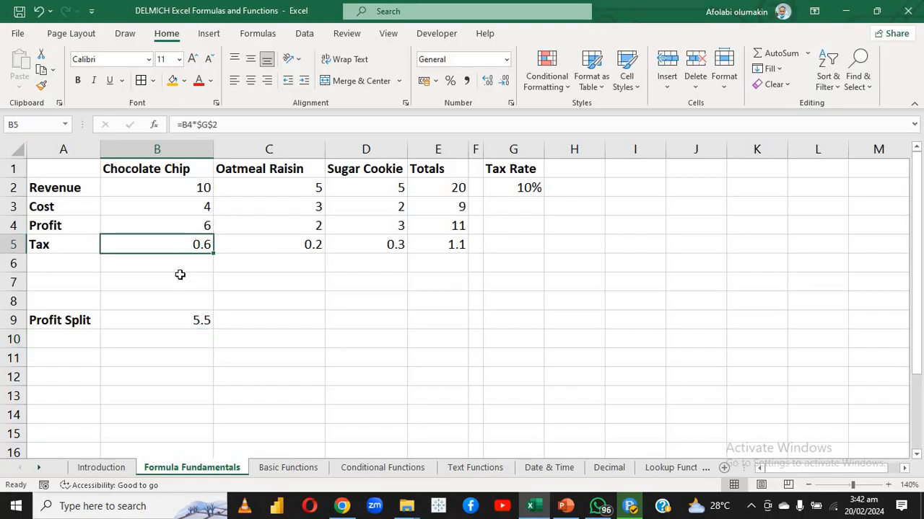
{"action": "left_click", "coordinate": [181, 276]}
{"action": "left_click", "coordinate": [219, 239]}
{"action": "left_click", "coordinate": [199, 259]}
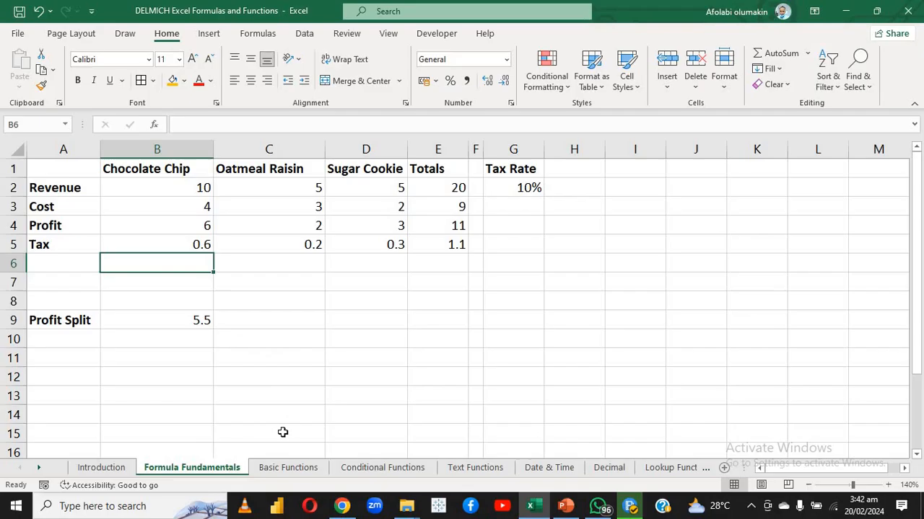
Open the Basic Functions sheet and examine the Cookies Sold values in B2:B8, their sum, and the total-sold question in D2
{"action": "left_click", "coordinate": [283, 470]}
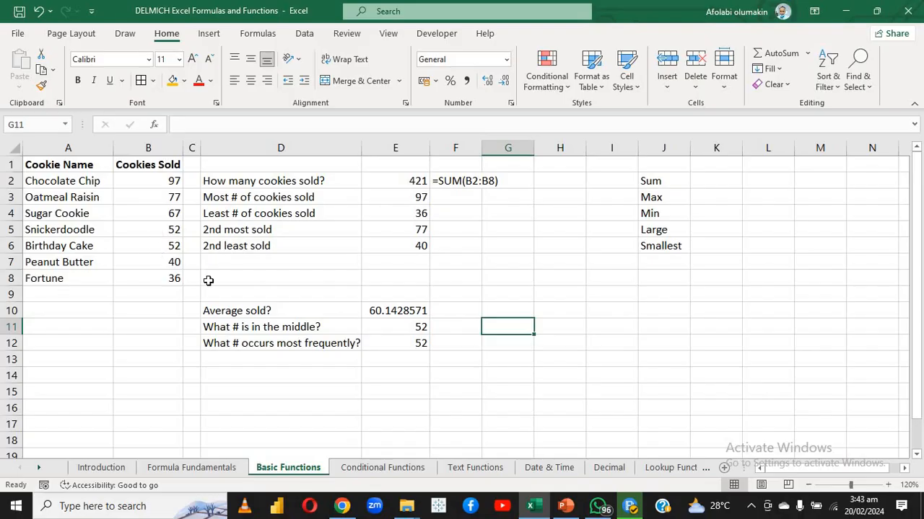
{"action": "left_click", "coordinate": [230, 242]}
{"action": "left_click", "coordinate": [227, 217]}
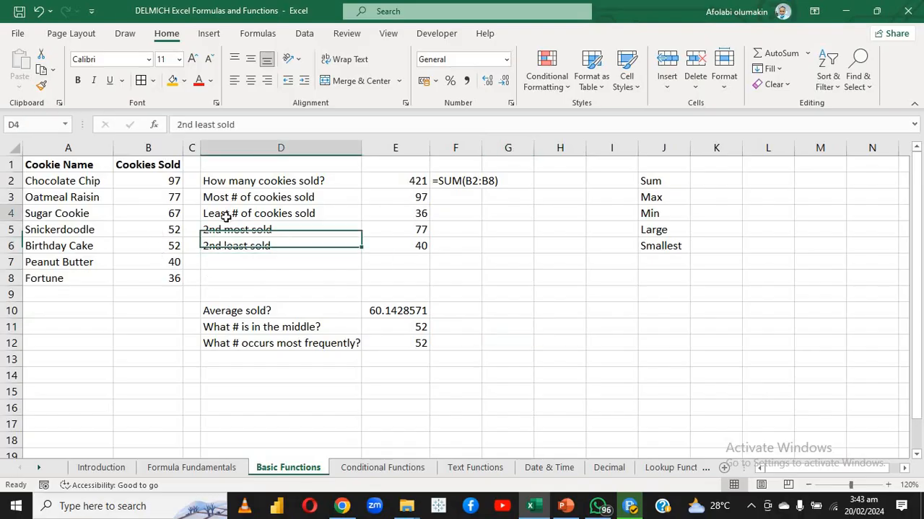
{"action": "left_click", "coordinate": [198, 216]}
{"action": "left_click", "coordinate": [156, 212]}
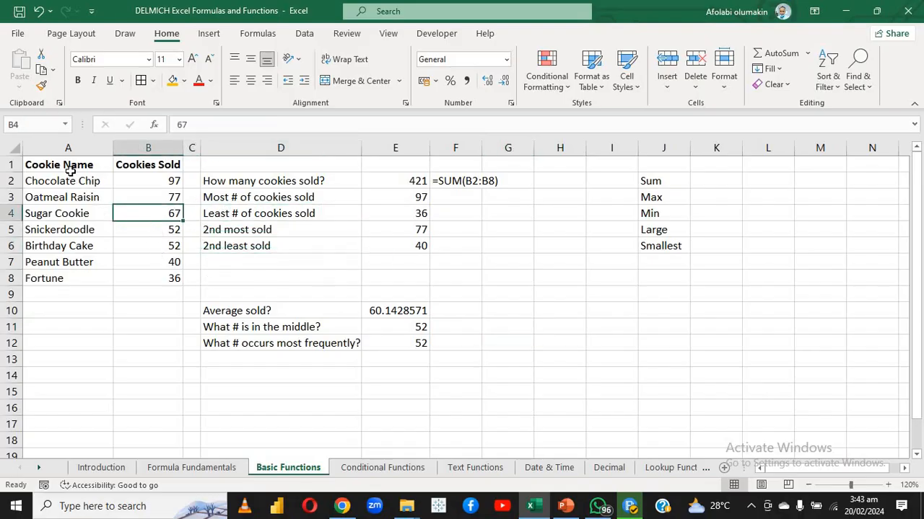
{"action": "left_click", "coordinate": [128, 167]}
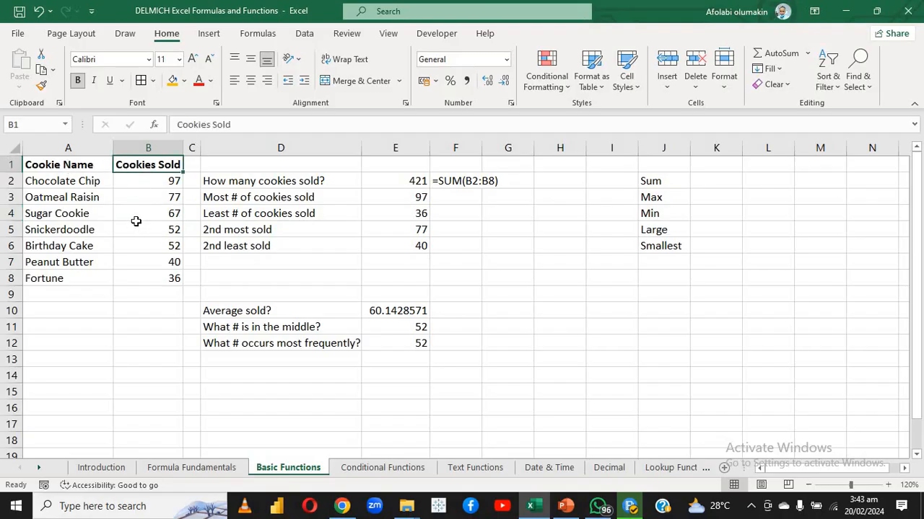
{"action": "left_click_drag", "start_coordinate": [137, 182], "coordinate": [145, 279]}
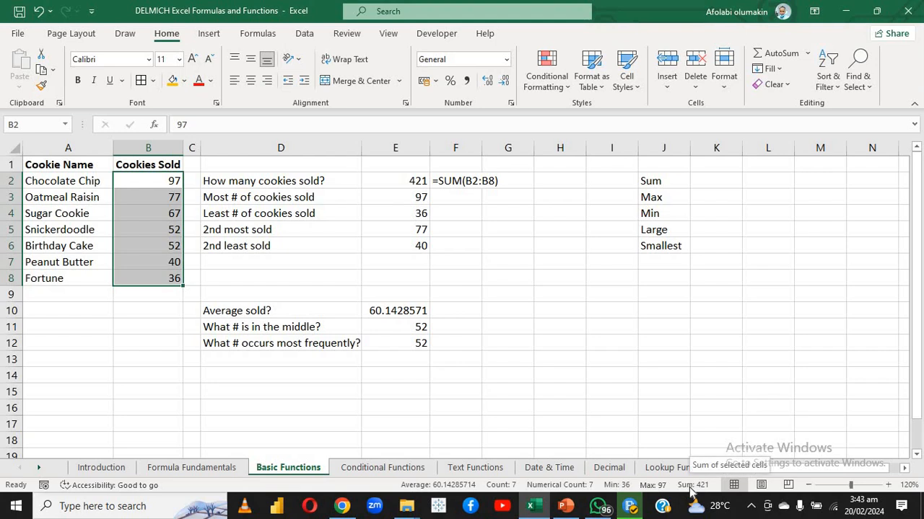
{"action": "left_click", "coordinate": [475, 396]}
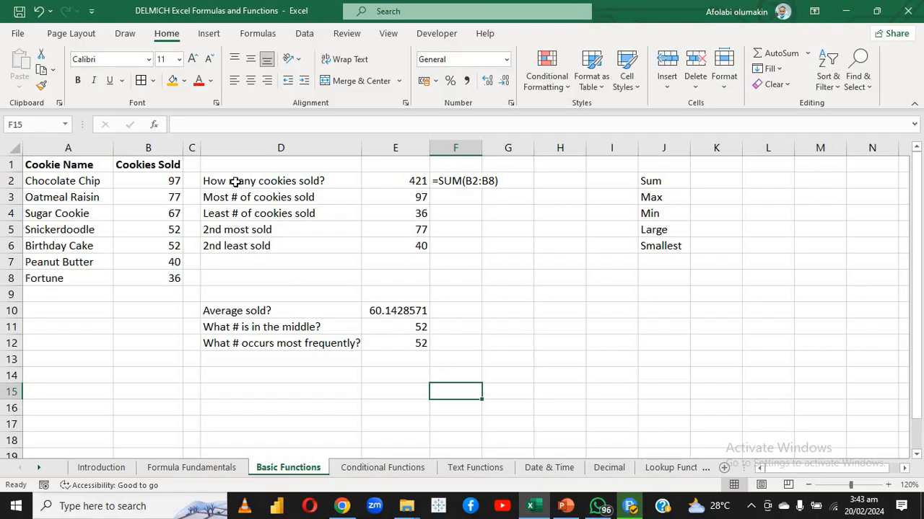
{"action": "left_click", "coordinate": [264, 181]}
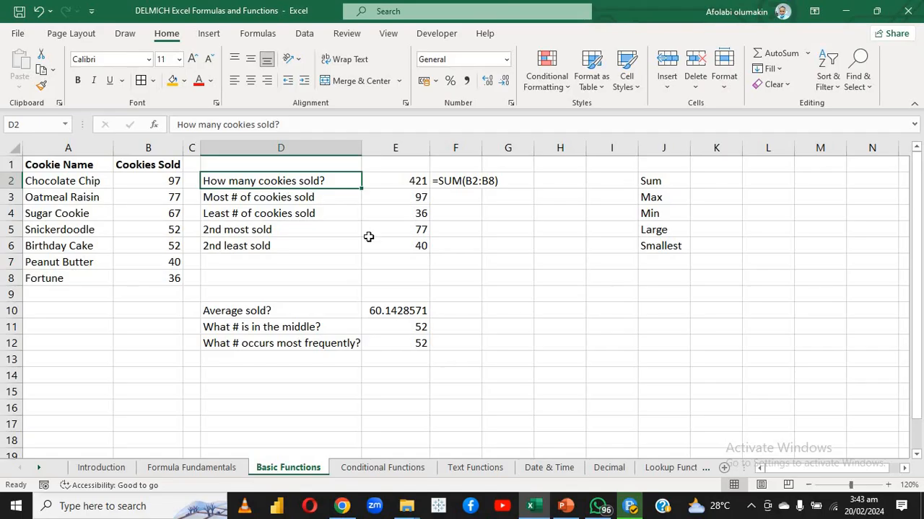
Examine the SUM formula in E2 and the B2:B8 range it refers to, leaving it as it is
{"action": "left_click", "coordinate": [391, 189]}
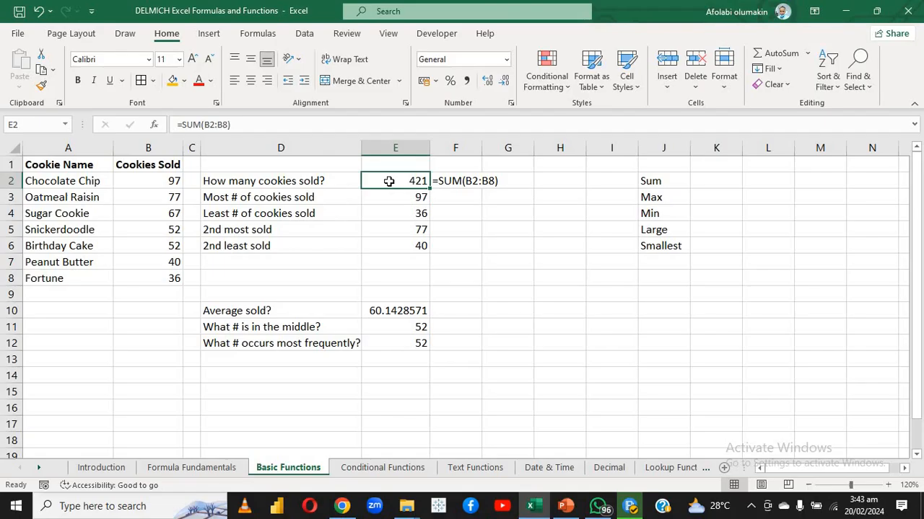
{"action": "double_click", "coordinate": [390, 181]}
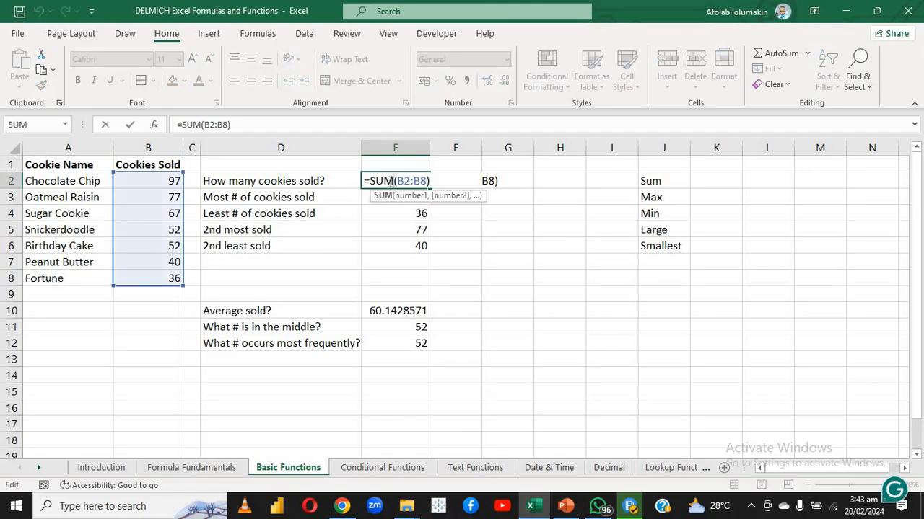
{"action": "key", "text": "Return"}
{"action": "double_click", "coordinate": [389, 181]}
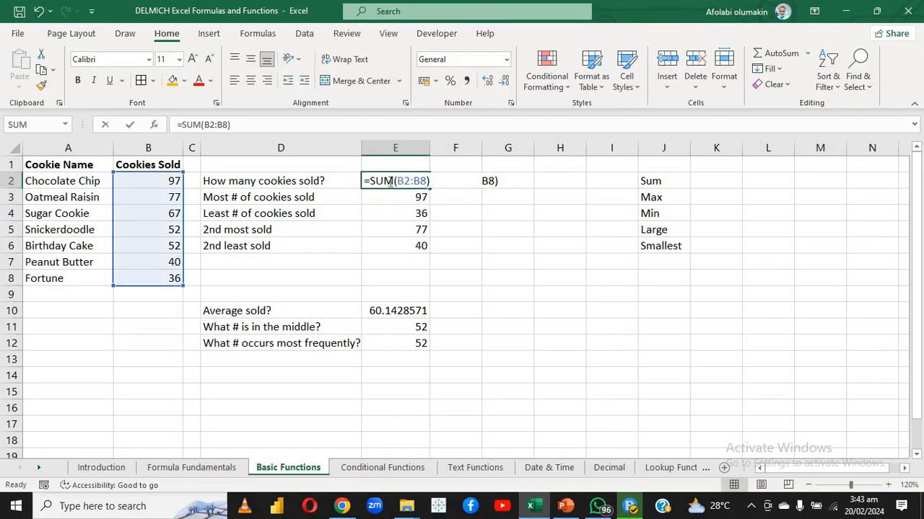
{"action": "key", "text": "Return"}
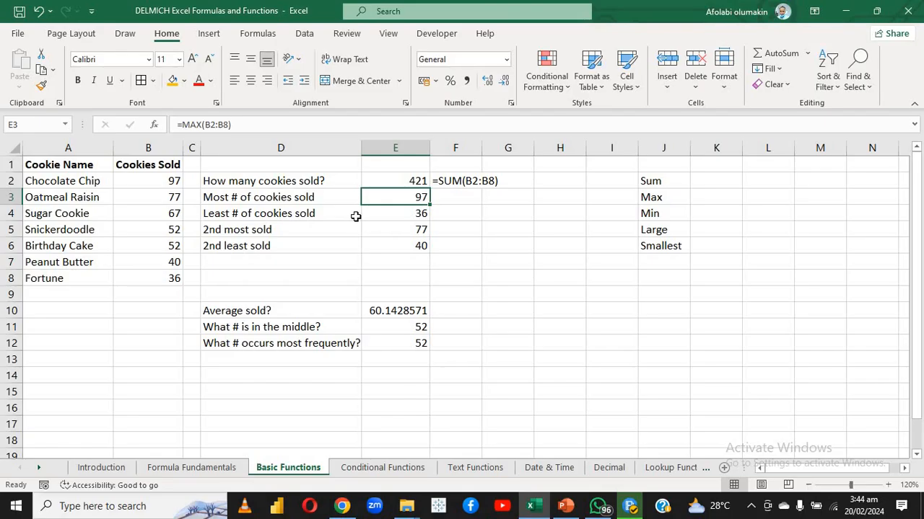
Clear the existing answers in E2:E6 beside the cookie sales questions
{"action": "left_click", "coordinate": [415, 213]}
{"action": "left_click_drag", "start_coordinate": [398, 180], "coordinate": [399, 246]}
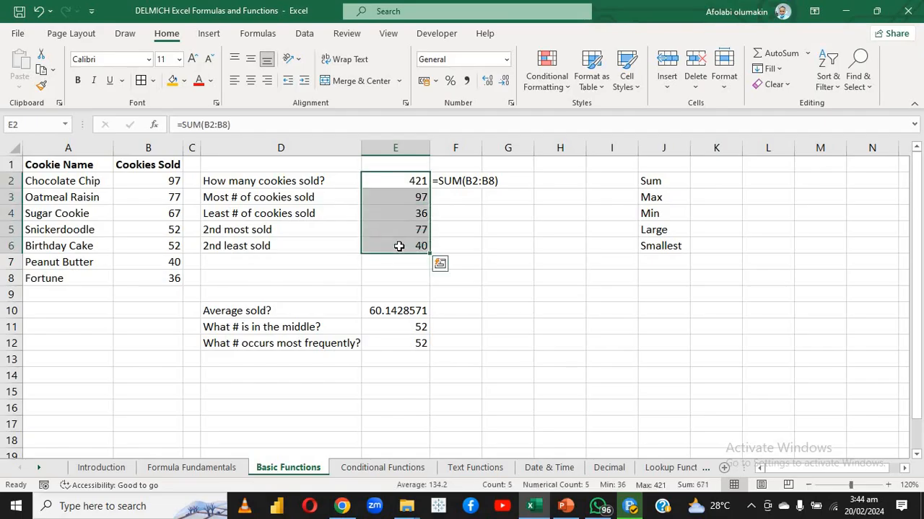
{"action": "key", "text": "Delete"}
{"action": "left_click", "coordinate": [367, 272]}
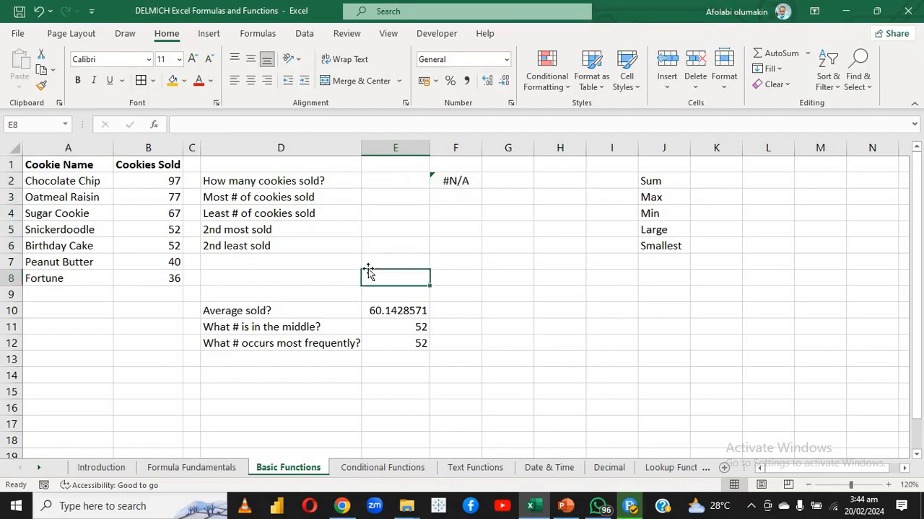
Clear the leftover formula display in F2 beside the total-sold answer cell
{"action": "left_click", "coordinate": [388, 223]}
{"action": "left_click", "coordinate": [373, 211]}
{"action": "left_click", "coordinate": [334, 218]}
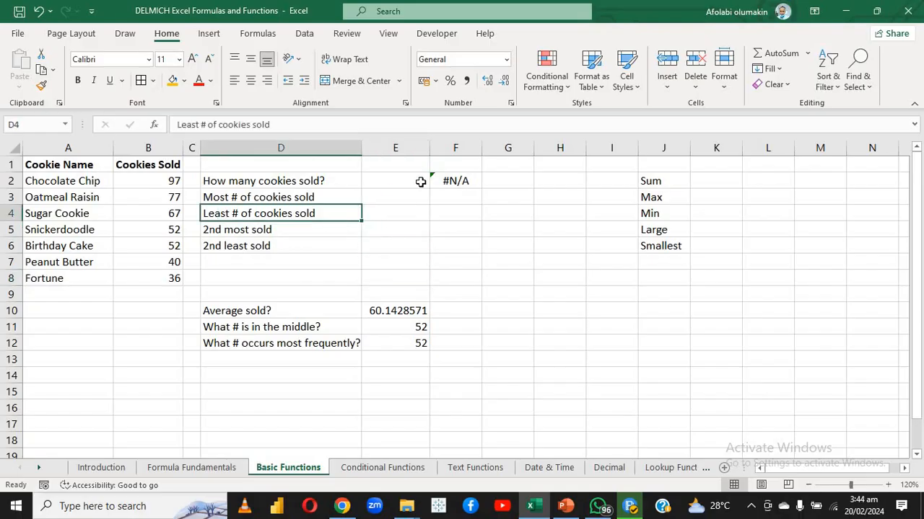
{"action": "left_click", "coordinate": [448, 180]}
{"action": "left_click", "coordinate": [386, 214]}
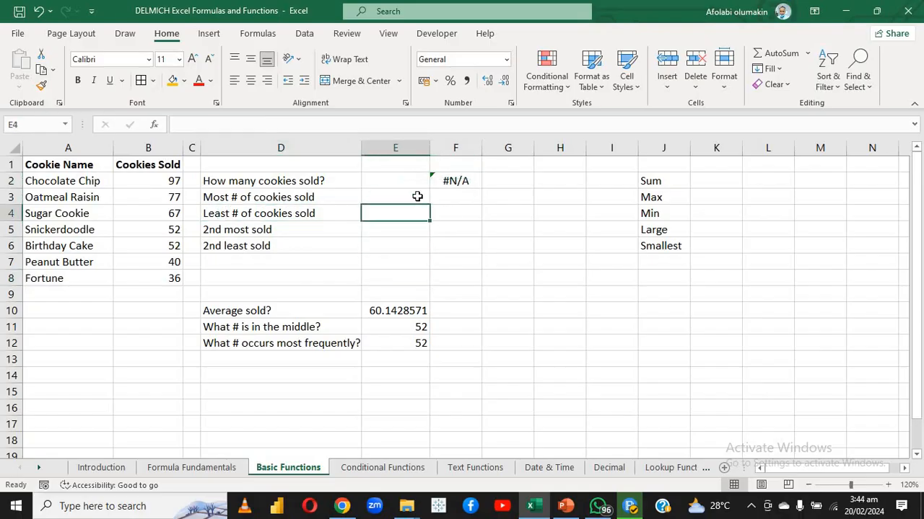
{"action": "left_click", "coordinate": [449, 181], "text": "shift"}
{"action": "left_click", "coordinate": [452, 180]}
{"action": "key", "text": "Delete"}
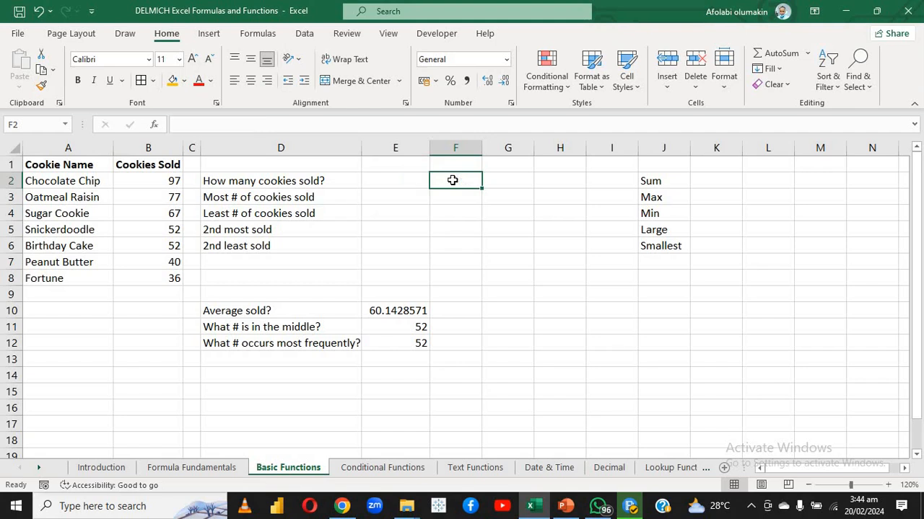
Calculate the total cookies sold in E2 with the formula =SUM(B2:B8)
{"action": "left_click", "coordinate": [417, 182]}
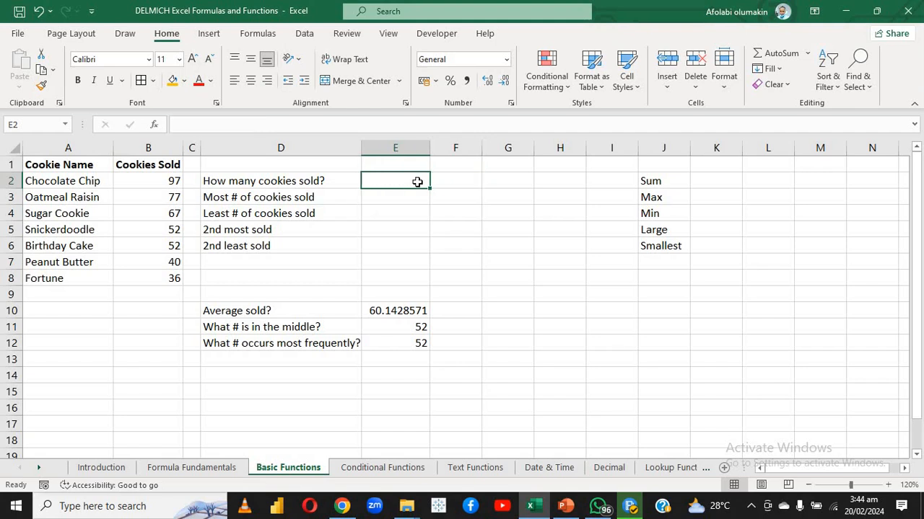
{"action": "type", "text": "="}
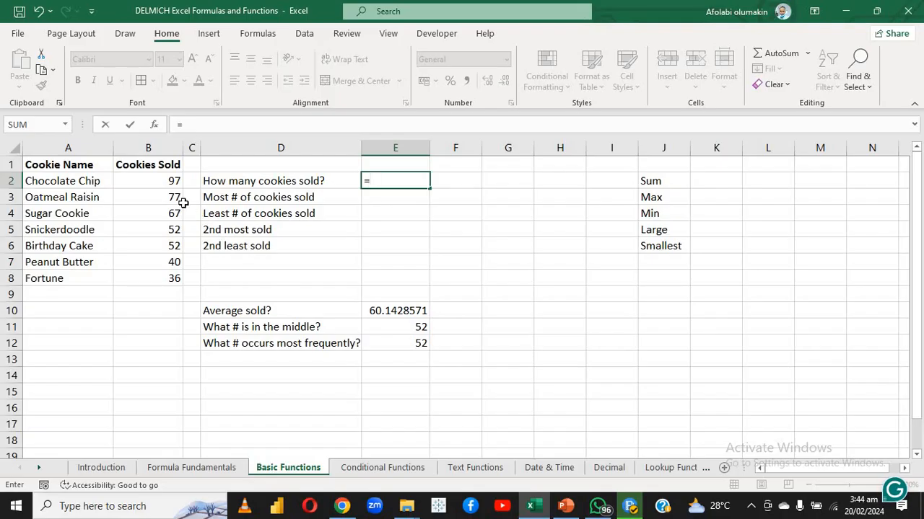
{"action": "type", "text": "SUM"}
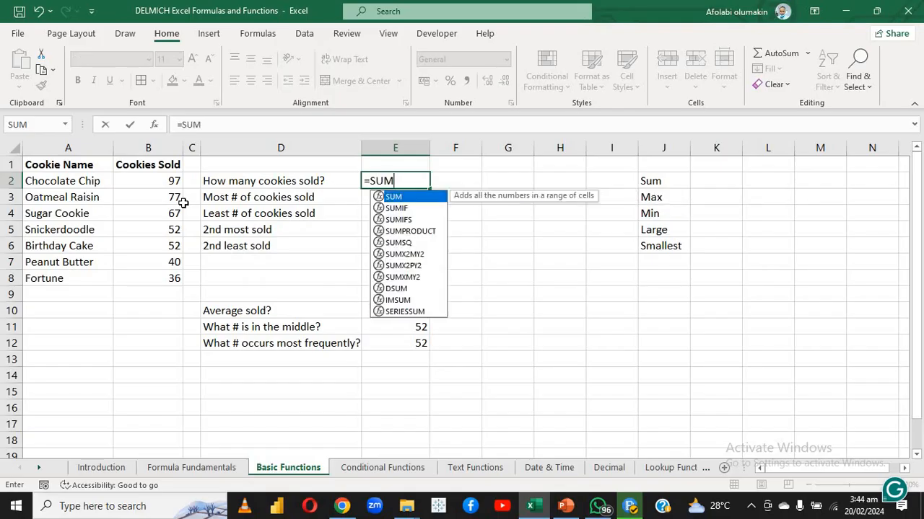
{"action": "double_click", "coordinate": [393, 198]}
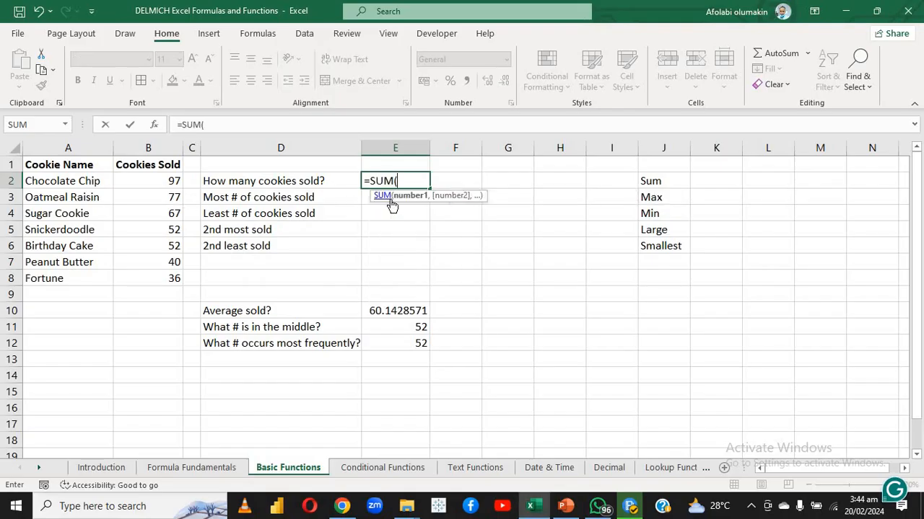
{"action": "left_click_drag", "start_coordinate": [156, 182], "coordinate": [157, 279]}
{"action": "key", "text": "Return"}
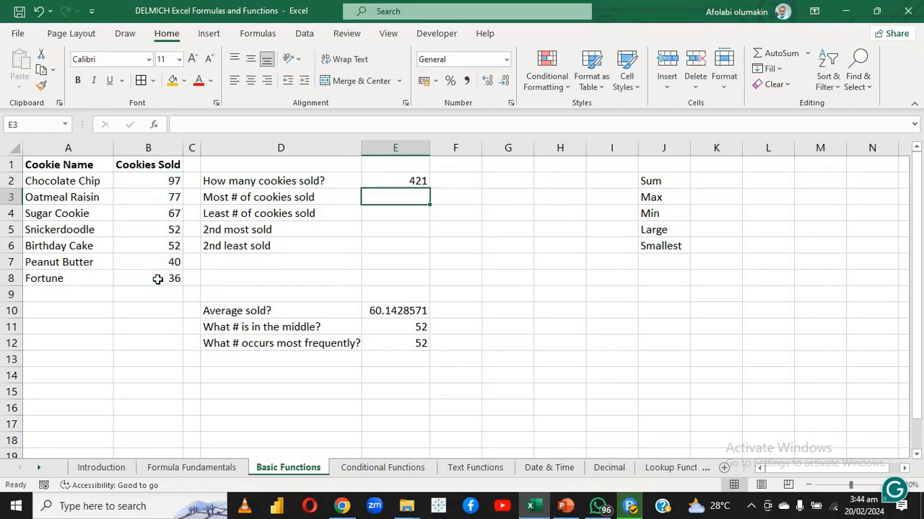
Clear the SUM formula from E2
{"action": "left_click", "coordinate": [384, 183]}
{"action": "key", "text": "BackSpace"}
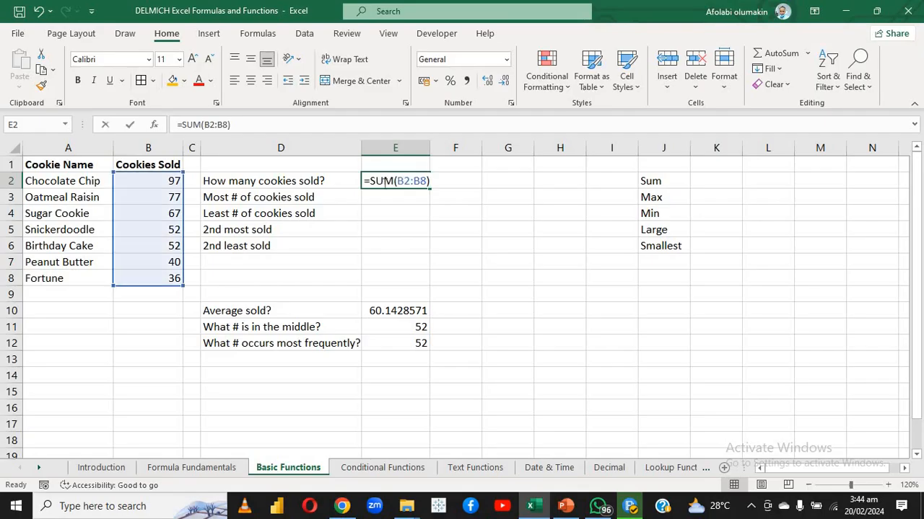
{"action": "key", "text": "Return"}
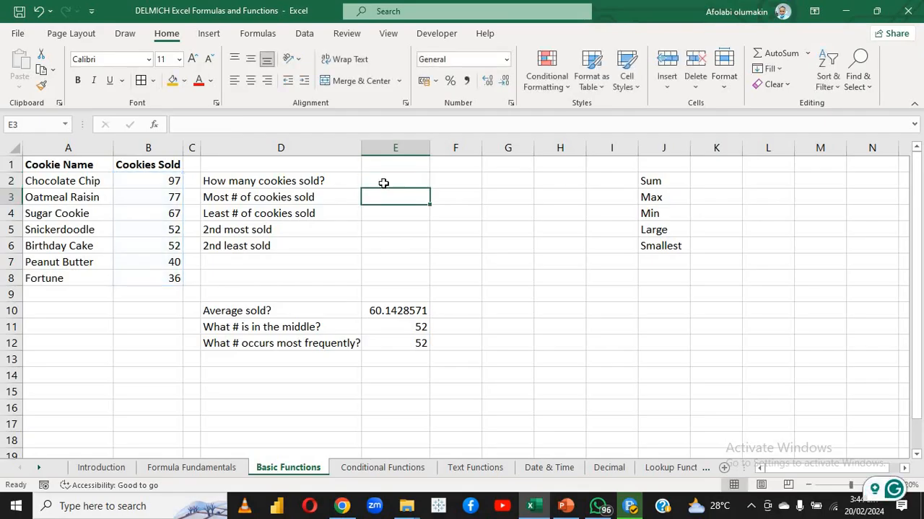
Begin a formula in E2, search for SUM with Insert Function, and open its function arguments
{"action": "left_click", "coordinate": [381, 179]}
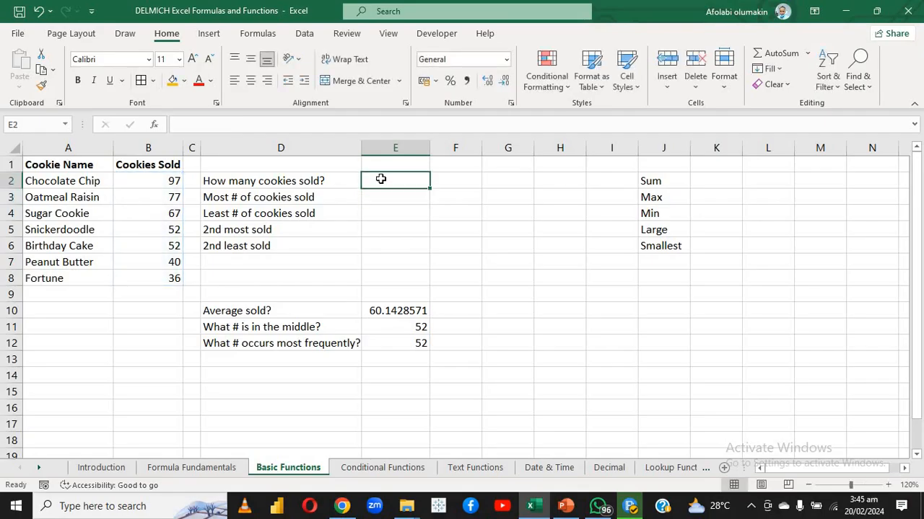
{"action": "type", "text": "="}
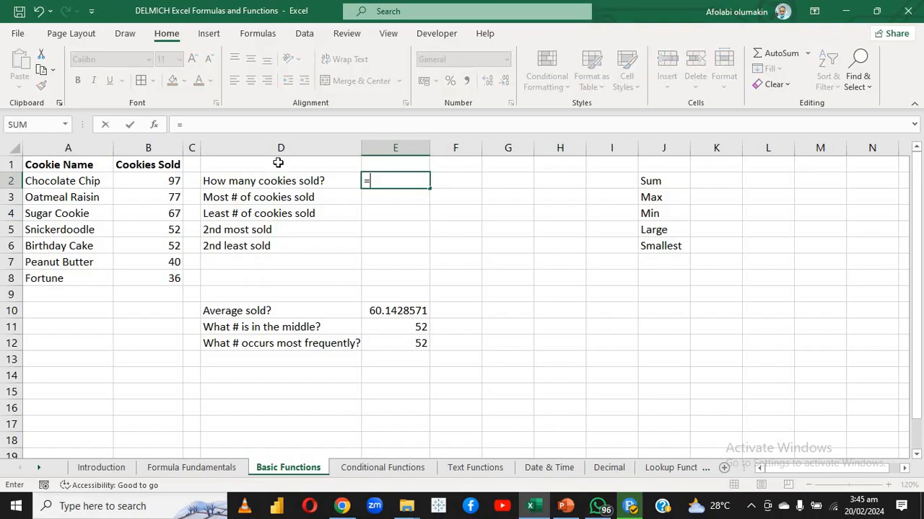
{"action": "left_click", "coordinate": [153, 127]}
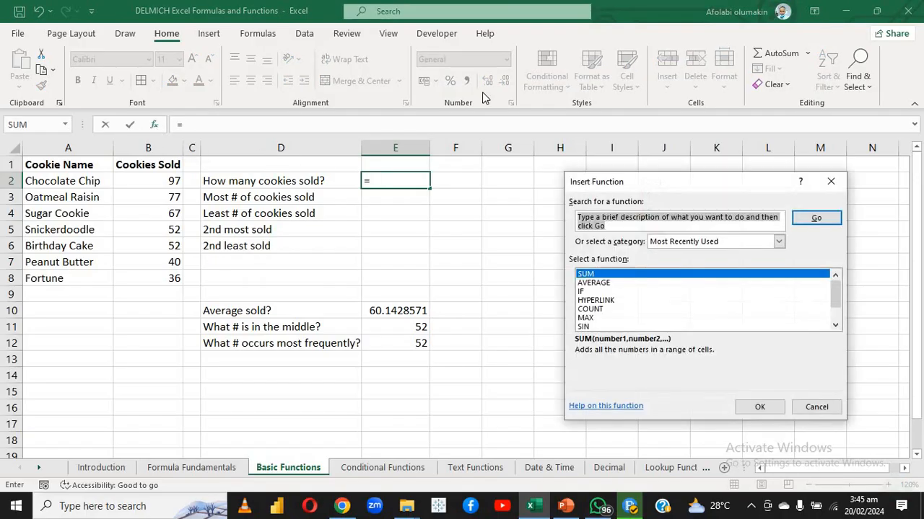
{"action": "type", "text": "SUM"}
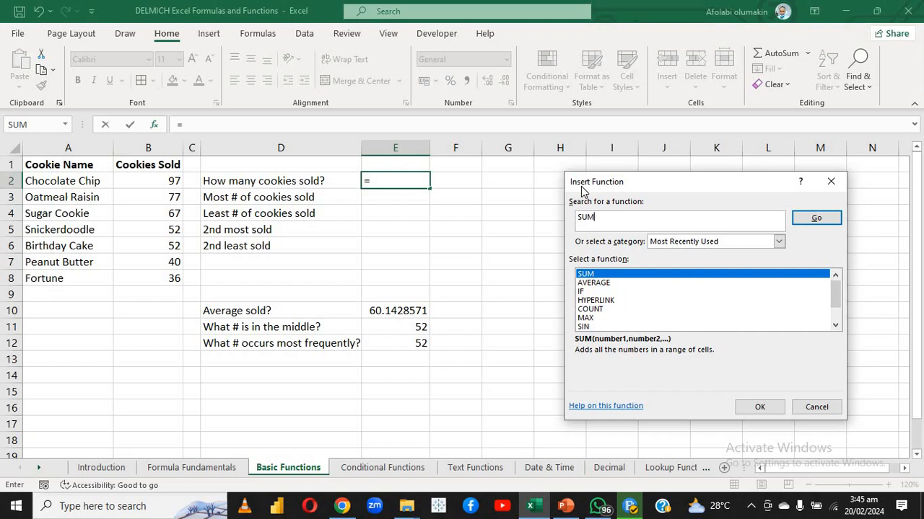
{"action": "left_click", "coordinate": [819, 220]}
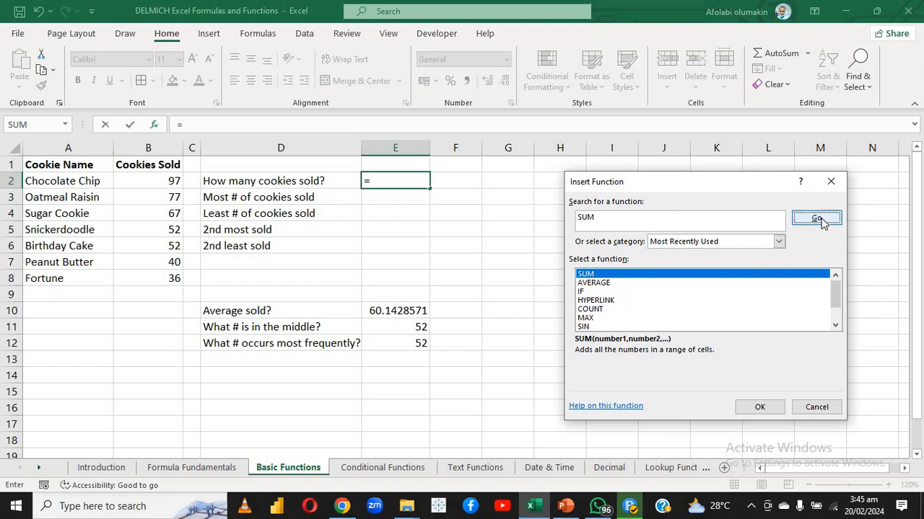
{"action": "left_click", "coordinate": [759, 407]}
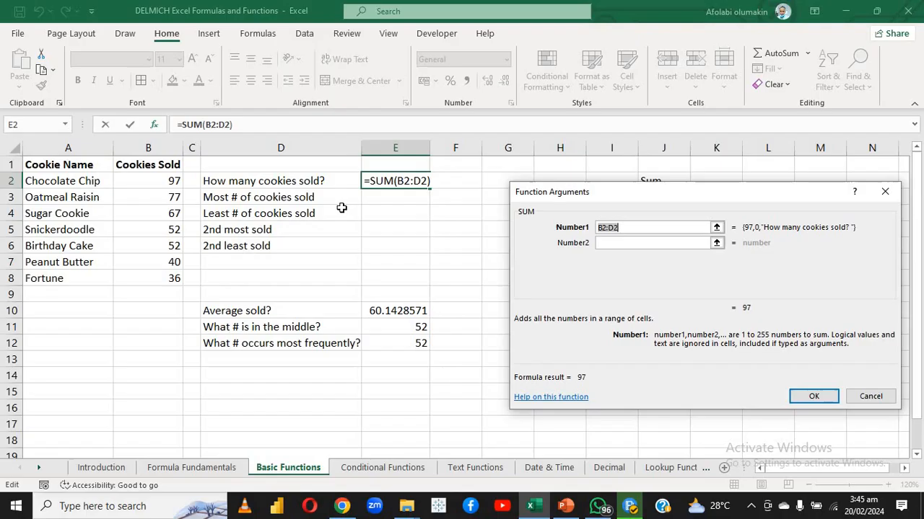
Replace the suggested Number1 range with B2:C8 and insert the SUM formula in E2
{"action": "left_click", "coordinate": [612, 242]}
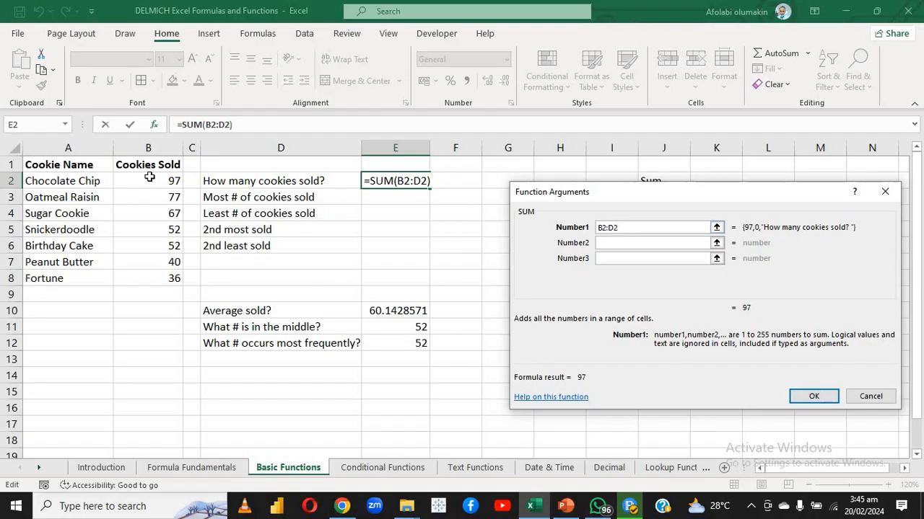
{"action": "left_click_drag", "start_coordinate": [149, 178], "coordinate": [166, 269]}
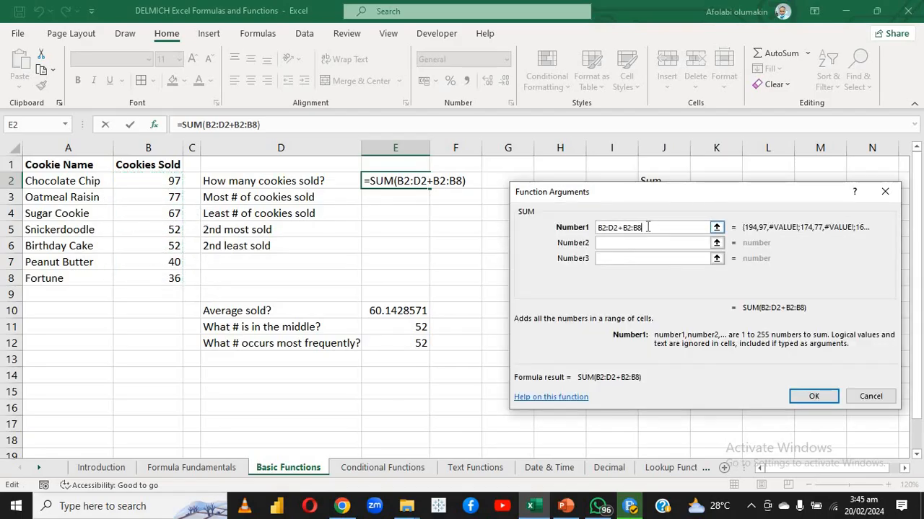
{"action": "key", "text": "BackSpace"}
{"action": "key", "text": "BackSpace"}
{"action": "key", "text": "BackSpace"}
{"action": "key", "text": "BackSpace"}
{"action": "key", "text": "BackSpace"}
{"action": "key", "text": "BackSpace"}
{"action": "key", "text": "BackSpace"}
{"action": "key", "text": "BackSpace"}
{"action": "key", "text": "BackSpace"}
{"action": "key", "text": "BackSpace"}
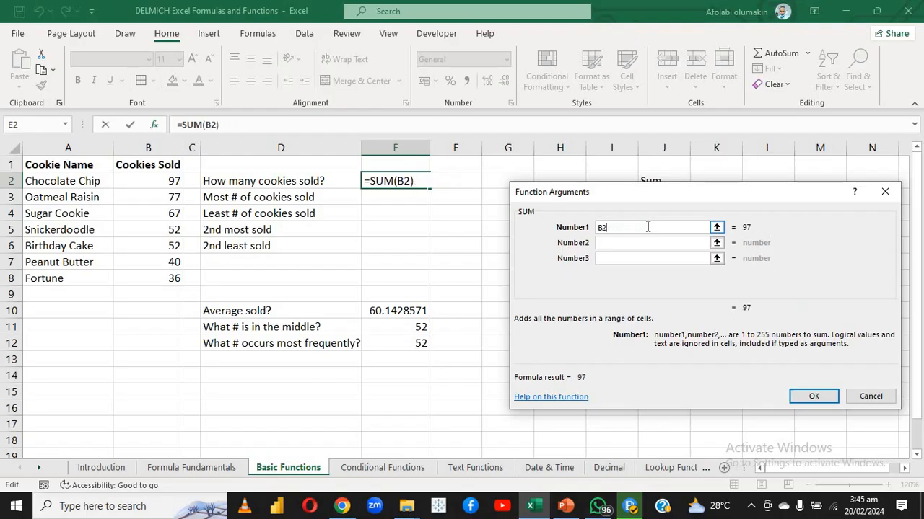
{"action": "key", "text": "BackSpace"}
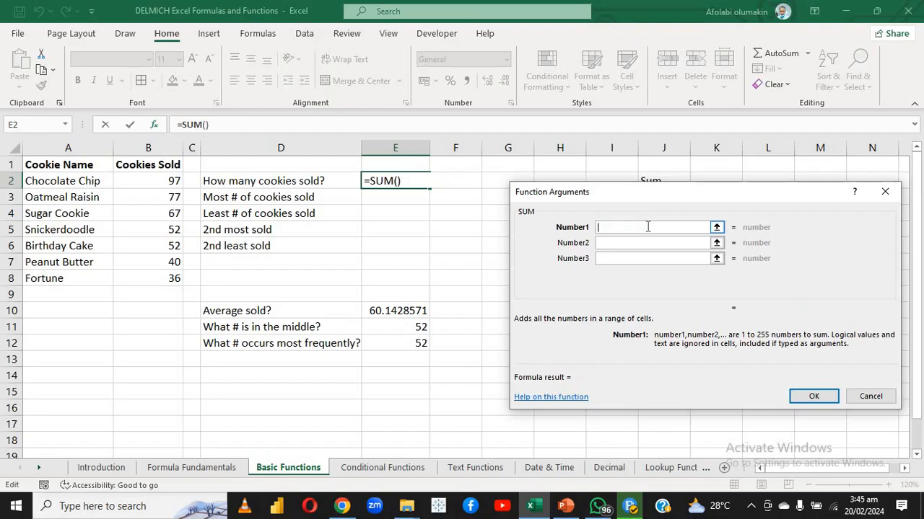
{"action": "left_click_drag", "start_coordinate": [166, 182], "coordinate": [182, 279]}
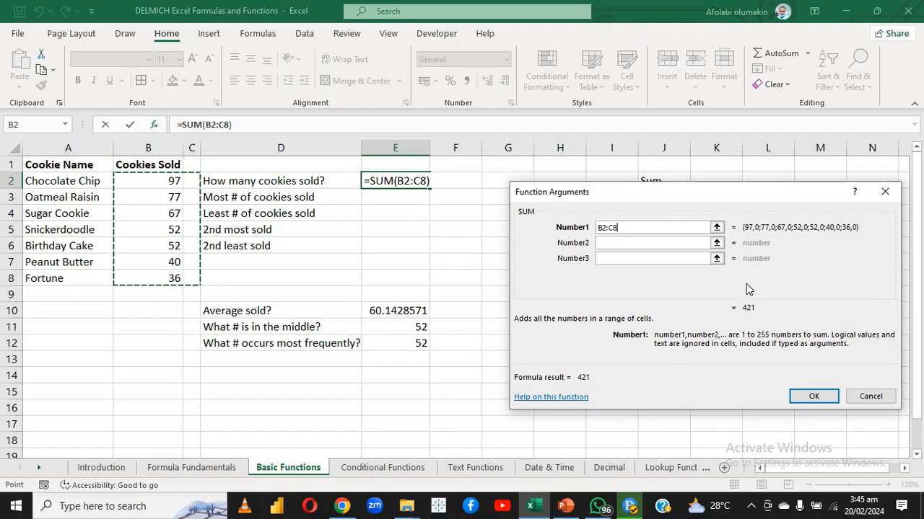
{"action": "left_click", "coordinate": [803, 398]}
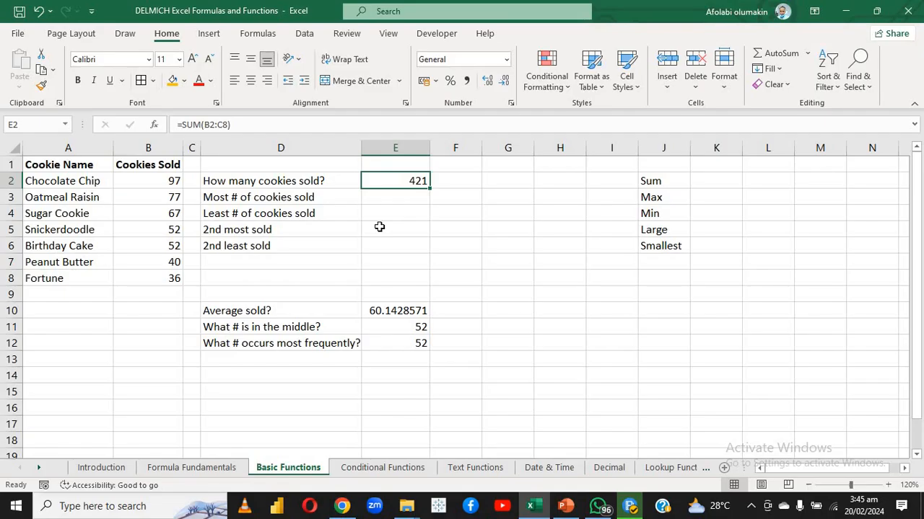
Reopen the function arguments of E2's SUM formula for review and close them without changes
{"action": "left_click", "coordinate": [401, 225]}
{"action": "left_click", "coordinate": [390, 176]}
{"action": "left_click", "coordinate": [154, 124]}
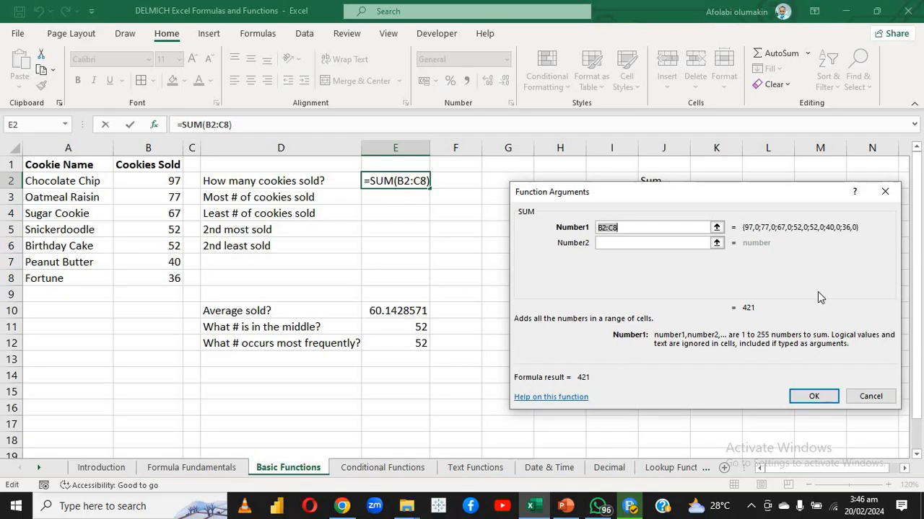
{"action": "left_click", "coordinate": [885, 191]}
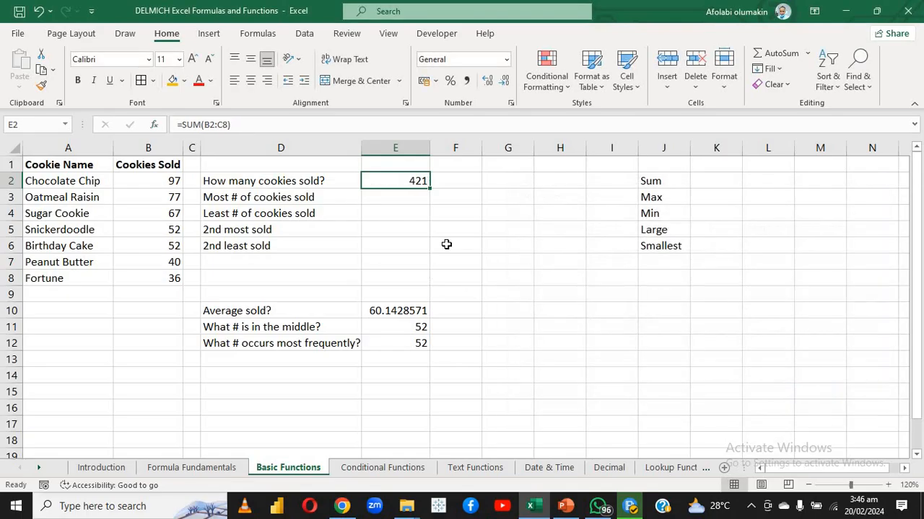
{"action": "left_click", "coordinate": [447, 245]}
{"action": "left_click_drag", "start_coordinate": [353, 214], "coordinate": [351, 204]}
{"action": "left_click", "coordinate": [389, 204]}
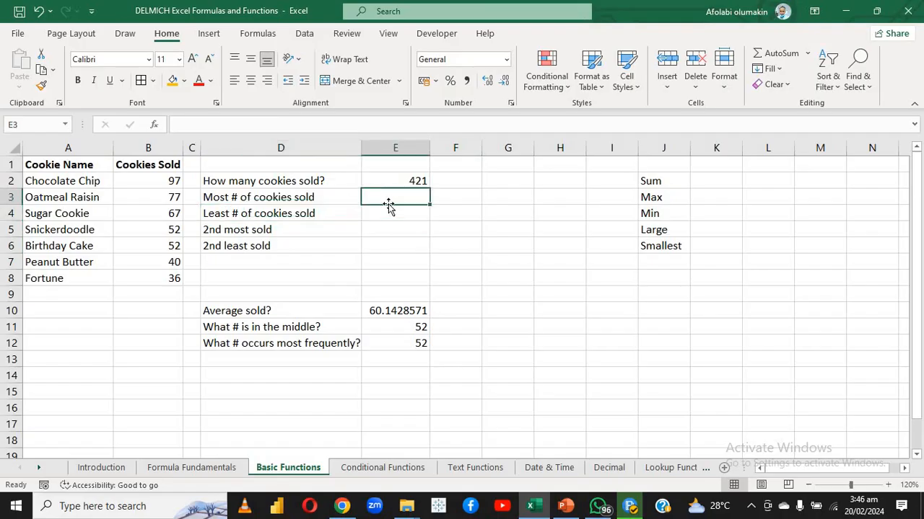
{"action": "left_click", "coordinate": [385, 223]}
{"action": "left_click", "coordinate": [380, 195]}
Enter a MAX formula over B2:B8 in E3 for the most cookies sold
{"action": "left_click", "coordinate": [218, 201]}
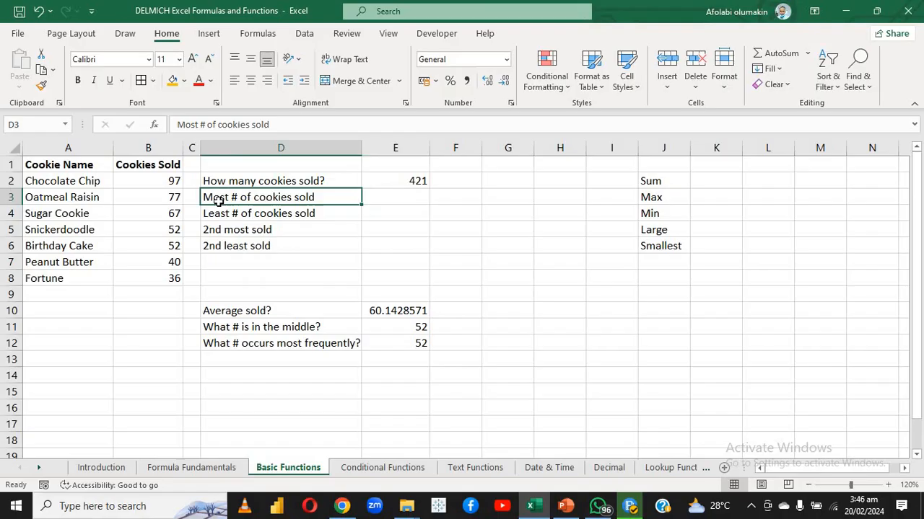
{"action": "left_click", "coordinate": [415, 200]}
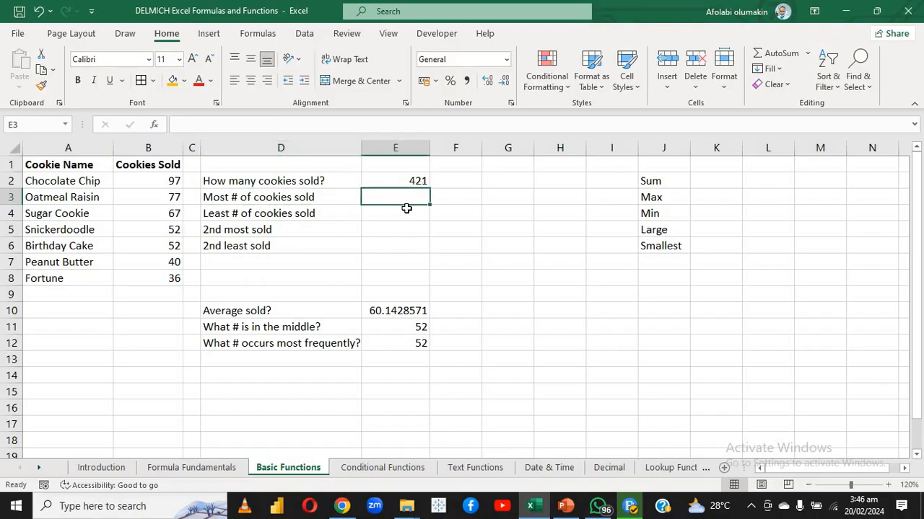
{"action": "type", "text": "=SUM"}
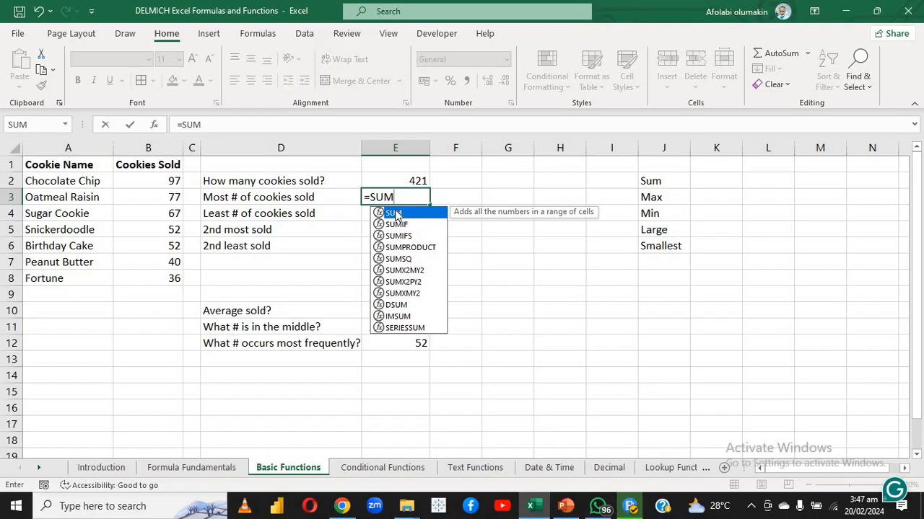
{"action": "key", "text": "BackSpace"}
{"action": "key", "text": "BackSpace"}
{"action": "key", "text": "BackSpace"}
{"action": "type", "text": "MAX"}
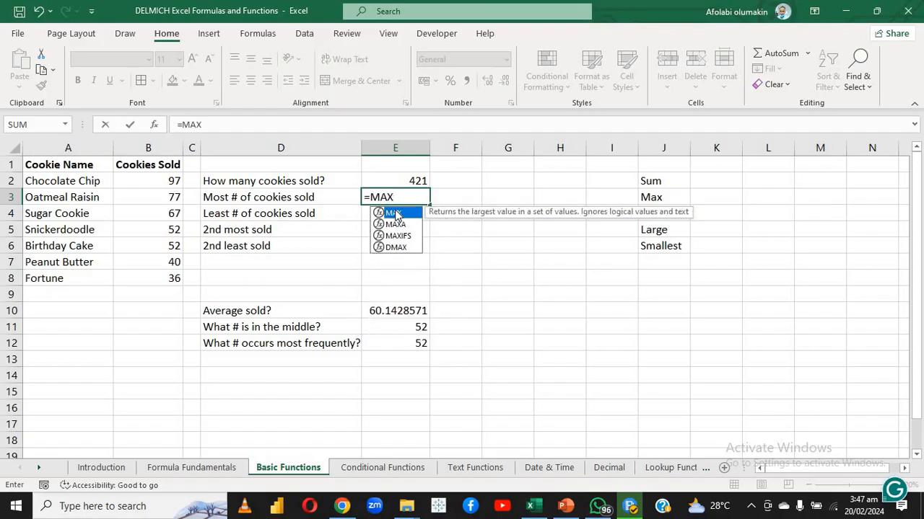
{"action": "double_click", "coordinate": [401, 214]}
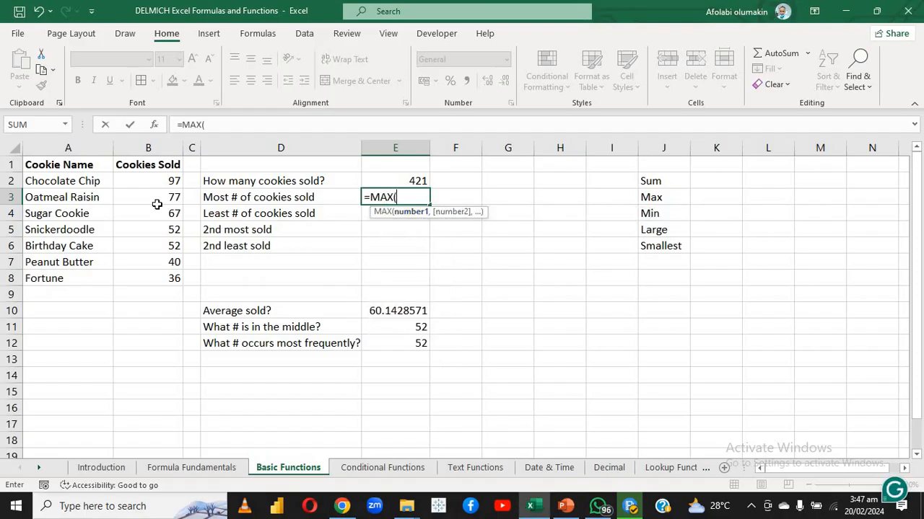
{"action": "left_click_drag", "start_coordinate": [151, 177], "coordinate": [156, 280]}
{"action": "key", "text": "Return"}
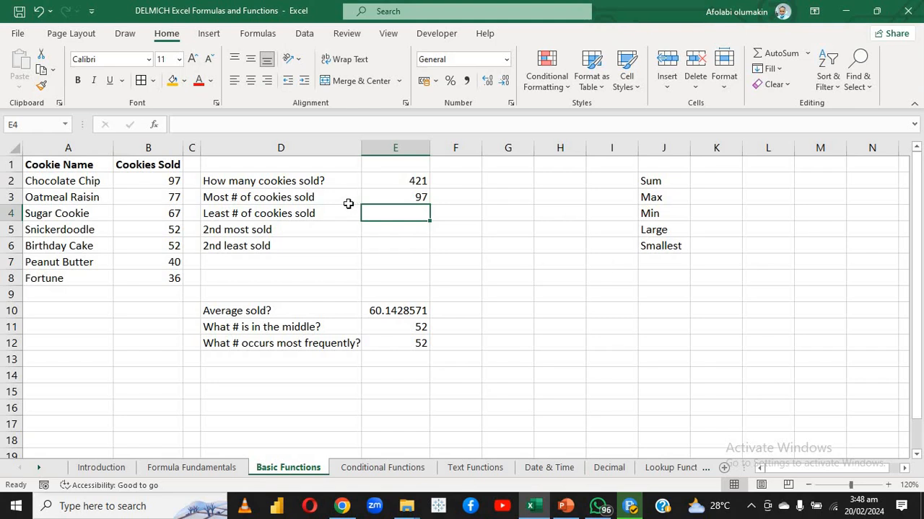
Clear E3 and rebuild its MAX formula with Insert Function, searching for MAX and setting Number1 to B2:B8
{"action": "left_click", "coordinate": [395, 197]}
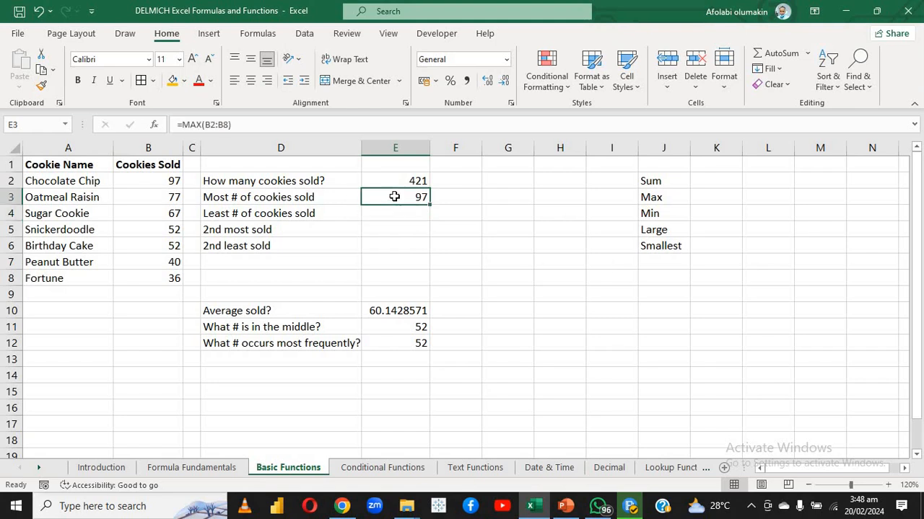
{"action": "key", "text": "Delete"}
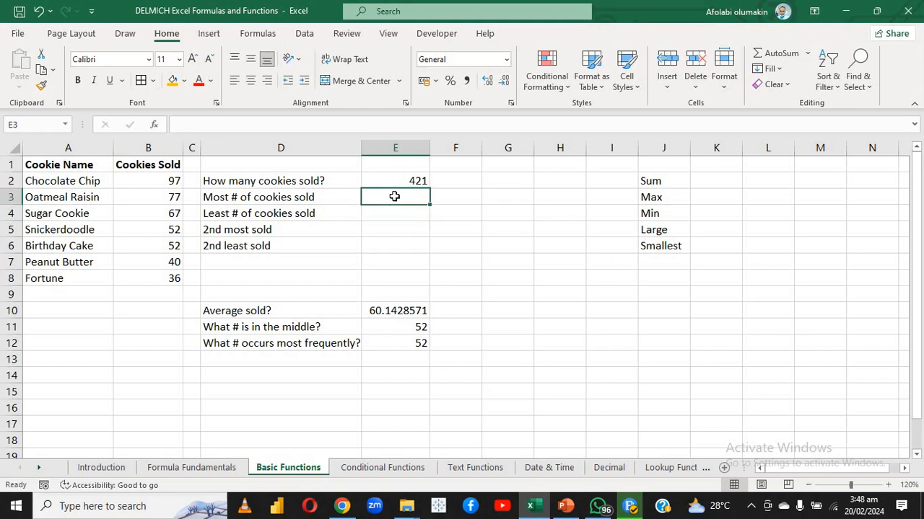
{"action": "left_click", "coordinate": [153, 125]}
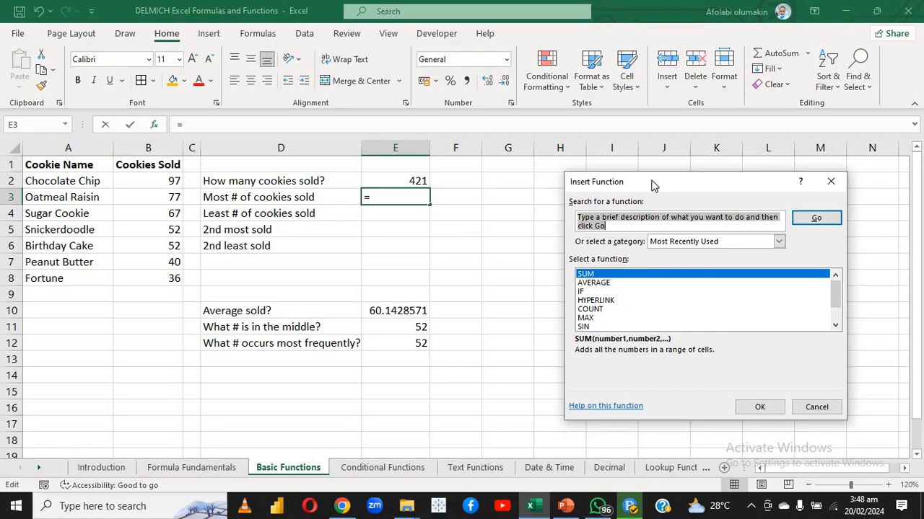
{"action": "left_click_drag", "start_coordinate": [652, 186], "coordinate": [632, 243]}
{"action": "type", "text": "MAX"}
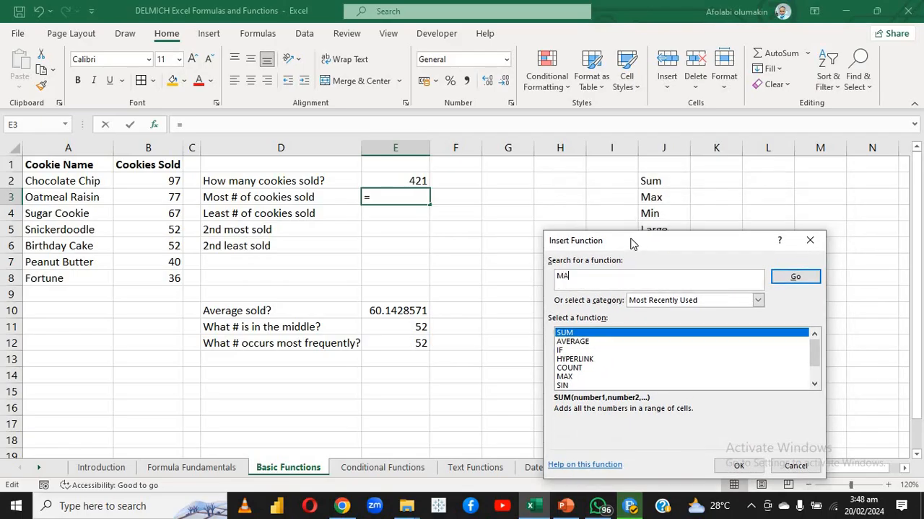
{"action": "left_click", "coordinate": [796, 277]}
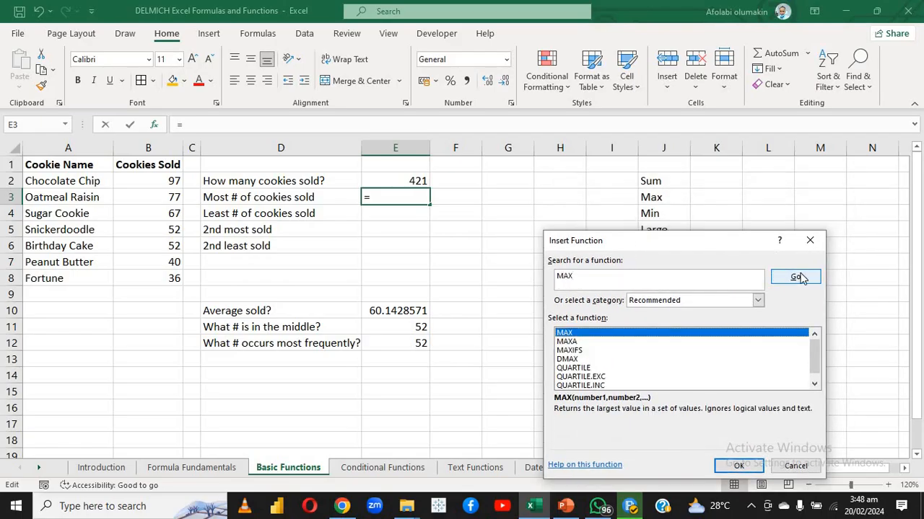
{"action": "left_click", "coordinate": [738, 467]}
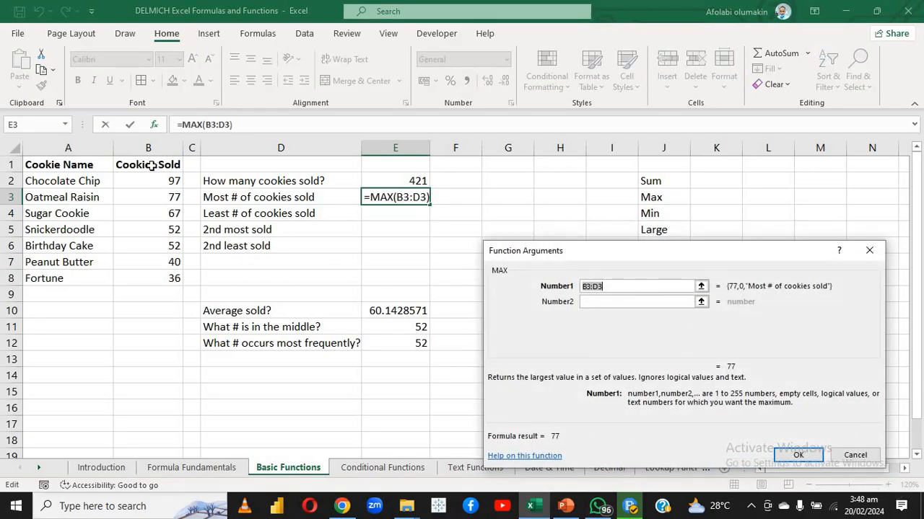
{"action": "left_click_drag", "start_coordinate": [149, 180], "coordinate": [156, 279]}
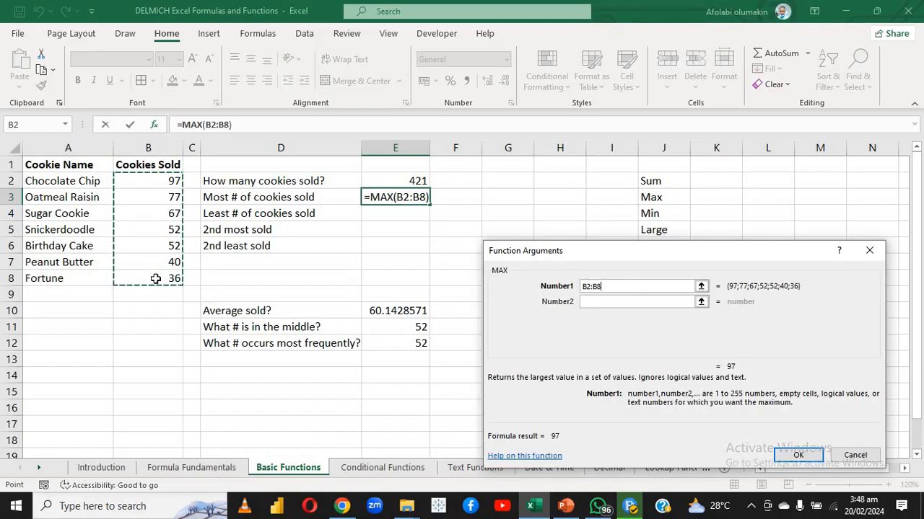
{"action": "key", "text": "Return"}
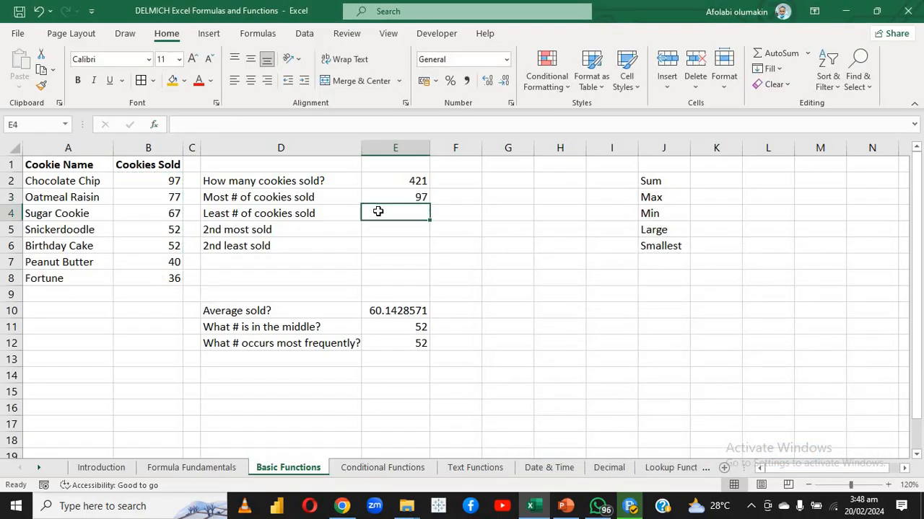
Enter a MIN formula over B2:B8 in E4 for the least cookies sold
{"action": "left_click", "coordinate": [374, 213]}
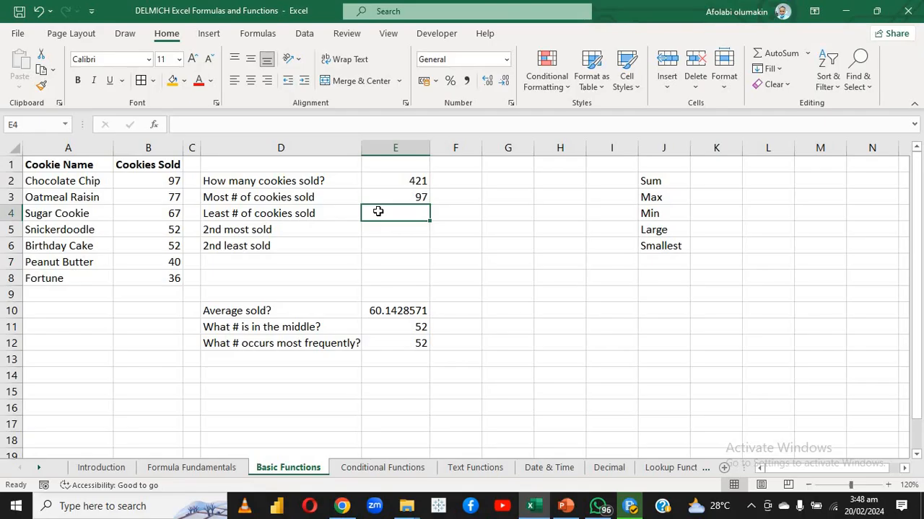
{"action": "type", "text": "="}
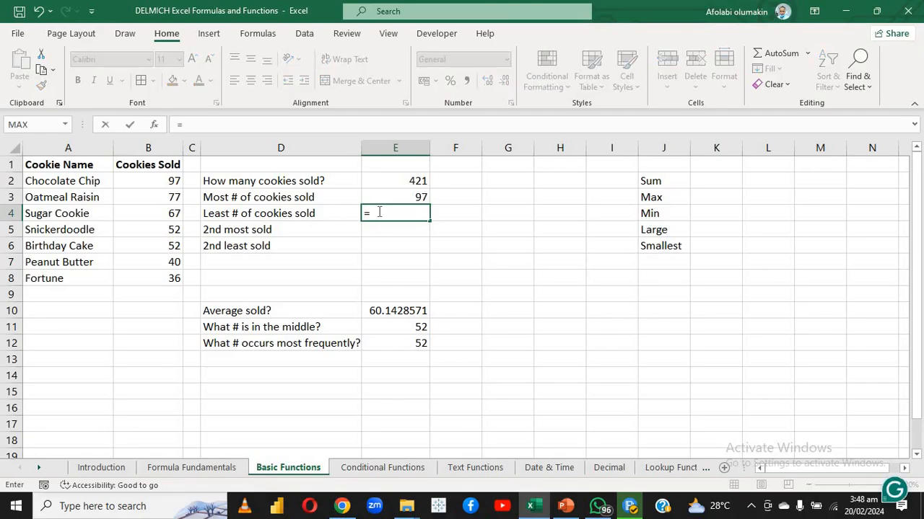
{"action": "type", "text": "MIN"}
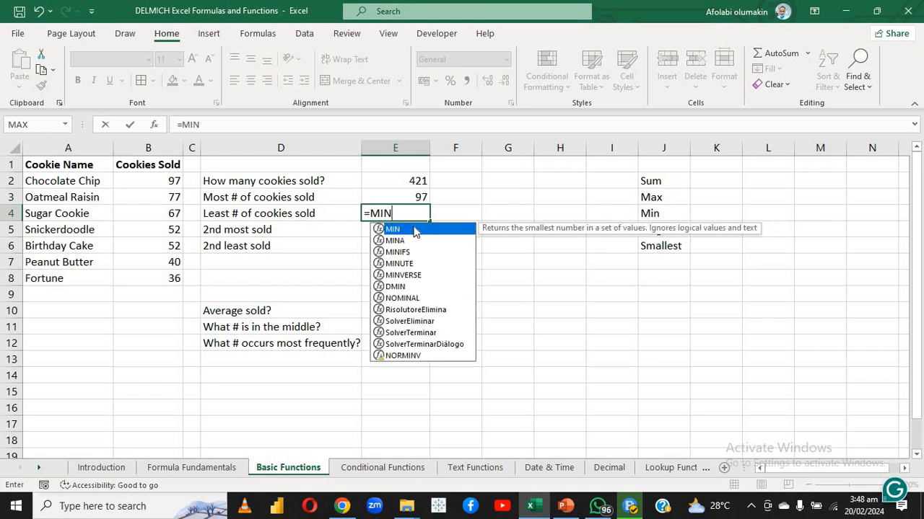
{"action": "double_click", "coordinate": [413, 230]}
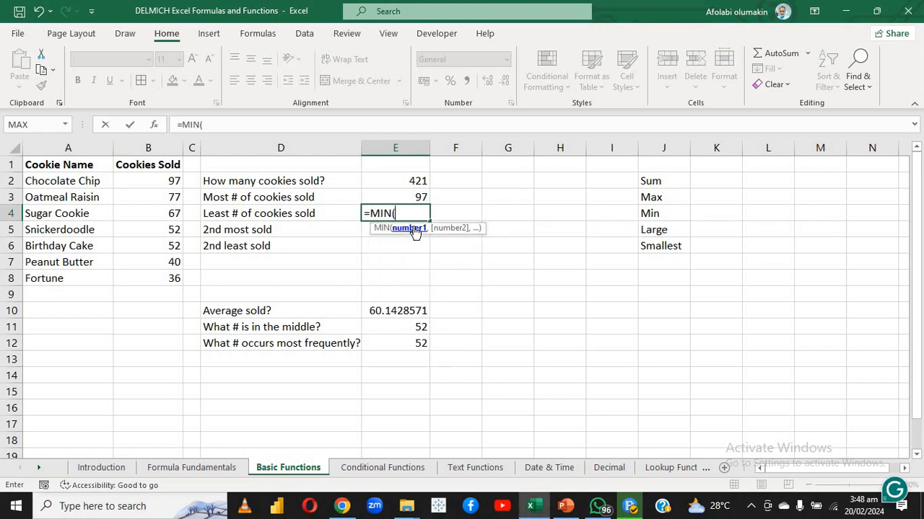
{"action": "left_click", "coordinate": [156, 181]}
{"action": "left_click_drag", "start_coordinate": [156, 198], "coordinate": [157, 280]}
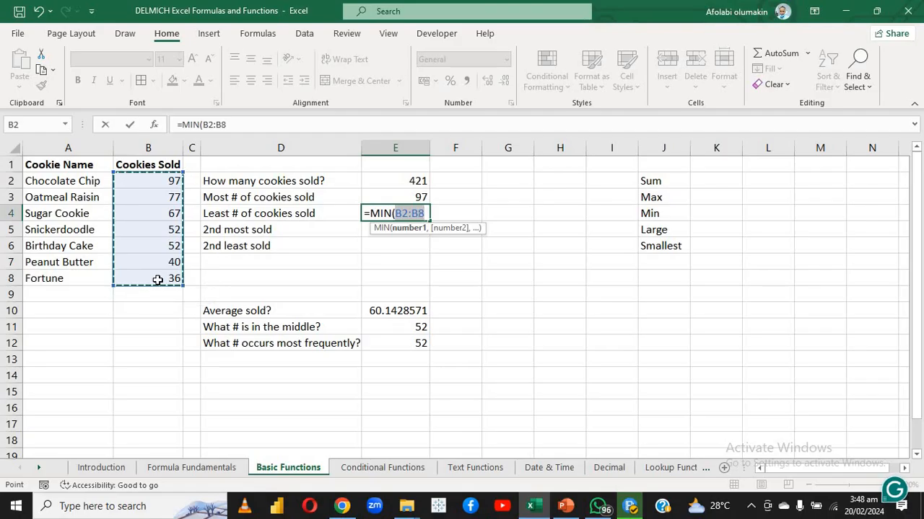
{"action": "key", "text": "Return"}
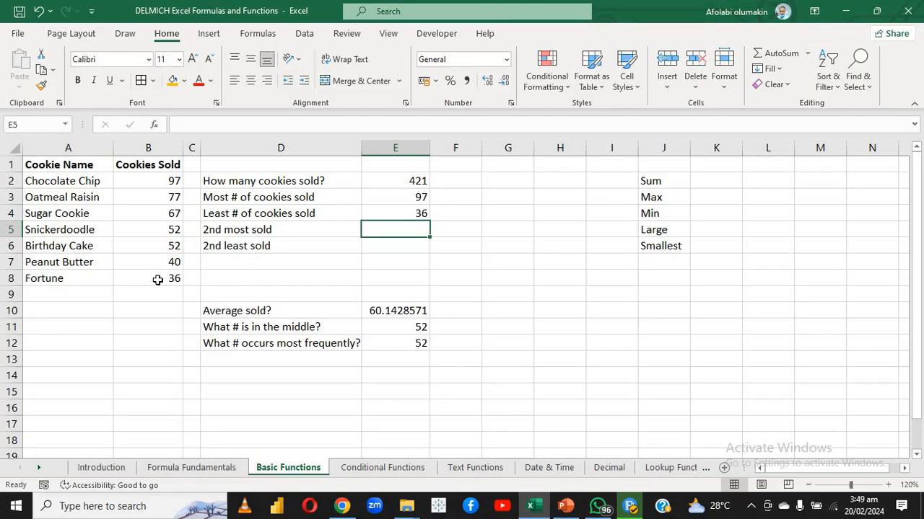
Review the MIN formula in E4 and clear it from the cell
{"action": "double_click", "coordinate": [376, 213]}
{"action": "key", "text": "Return"}
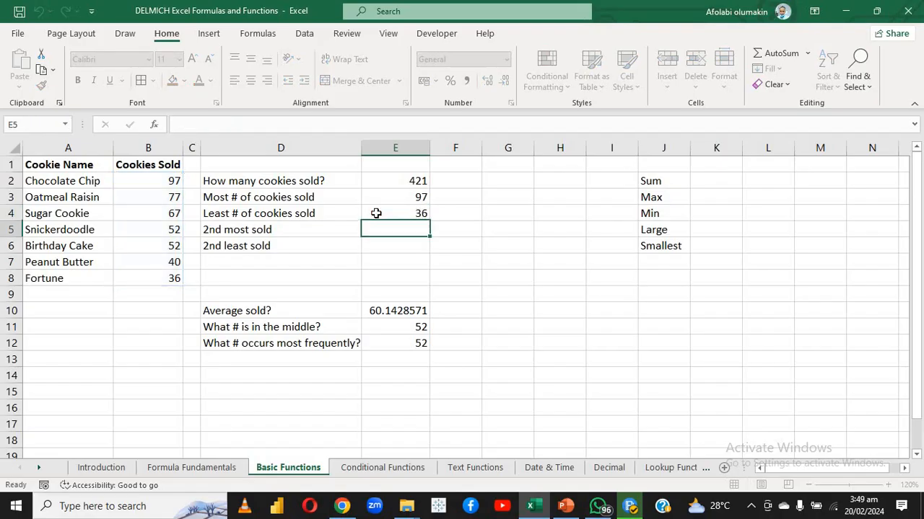
{"action": "left_click", "coordinate": [375, 213]}
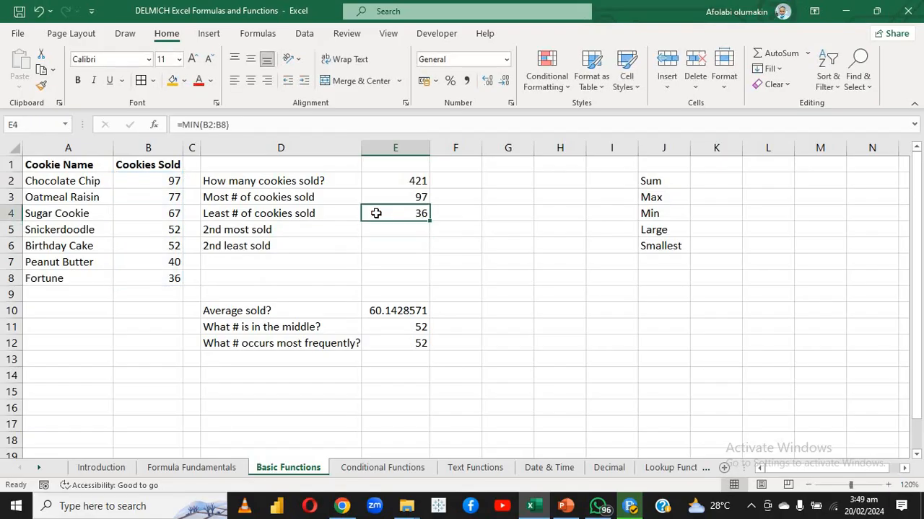
{"action": "key", "text": "Delete"}
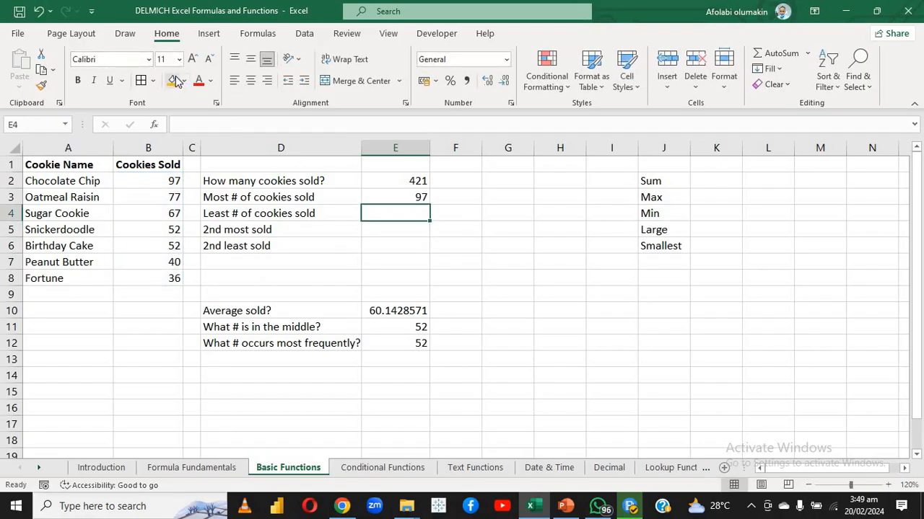
Try to insert a MIN function over B2:B8 in E4 with Insert Function
{"action": "left_click", "coordinate": [154, 126]}
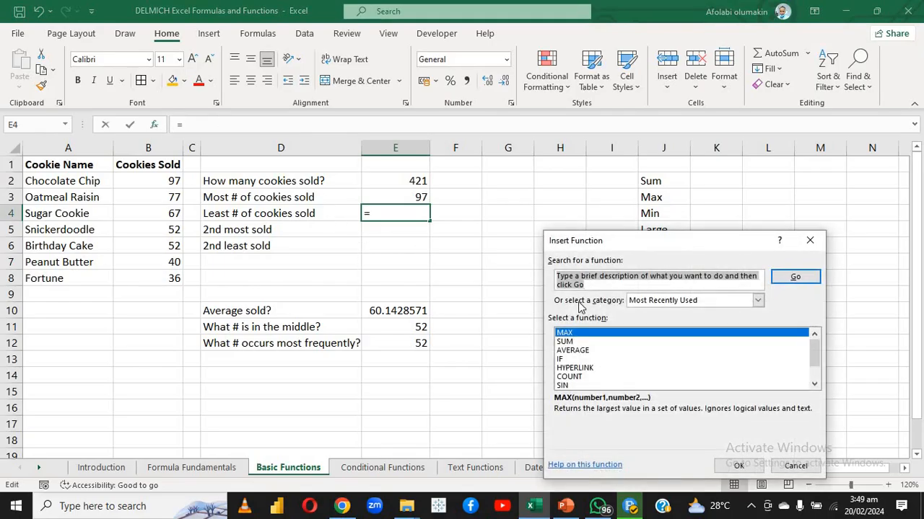
{"action": "type", "text": "MIN"}
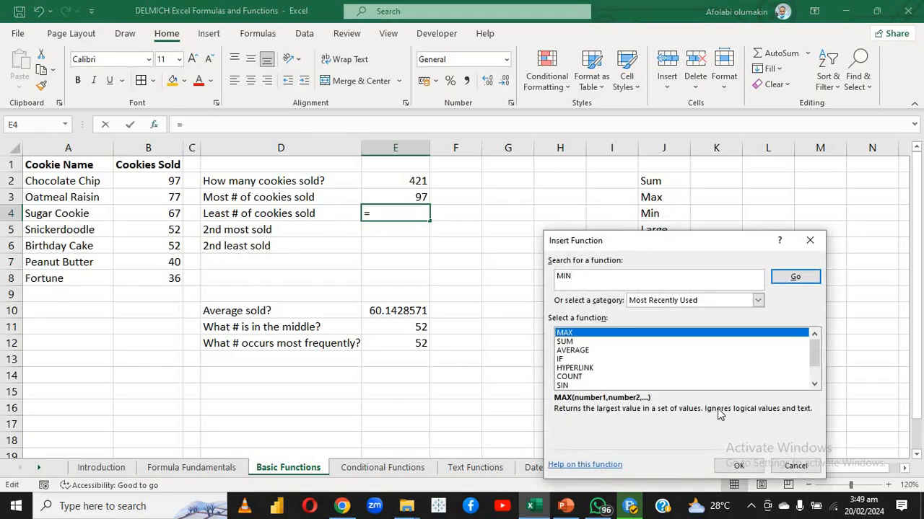
{"action": "left_click", "coordinate": [738, 465]}
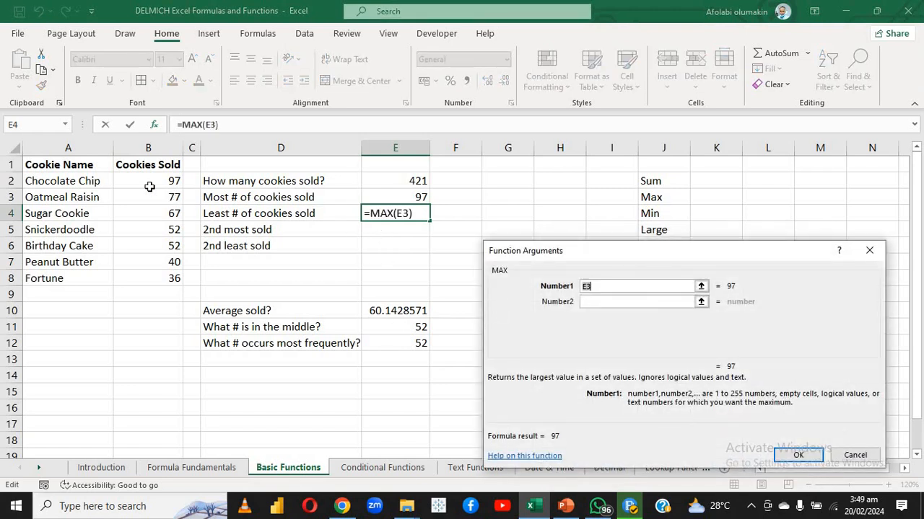
{"action": "left_click_drag", "start_coordinate": [146, 178], "coordinate": [140, 275]}
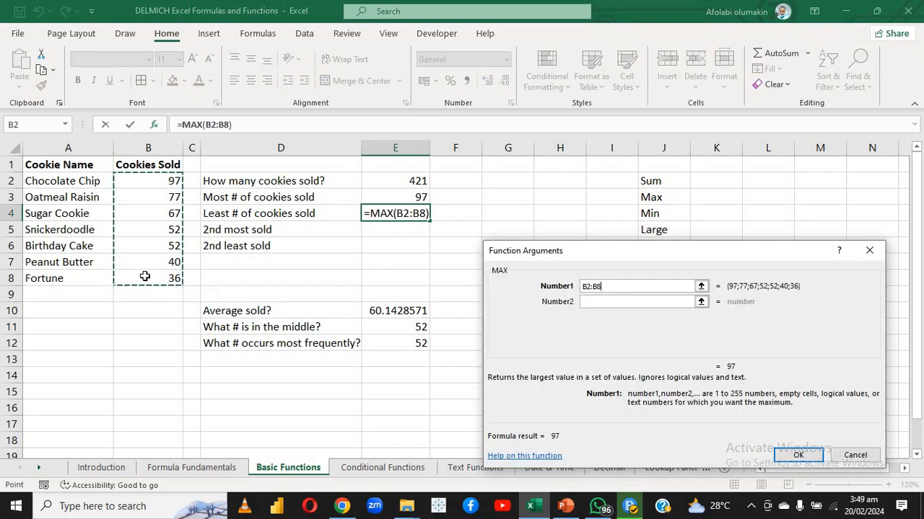
{"action": "left_click", "coordinate": [798, 456]}
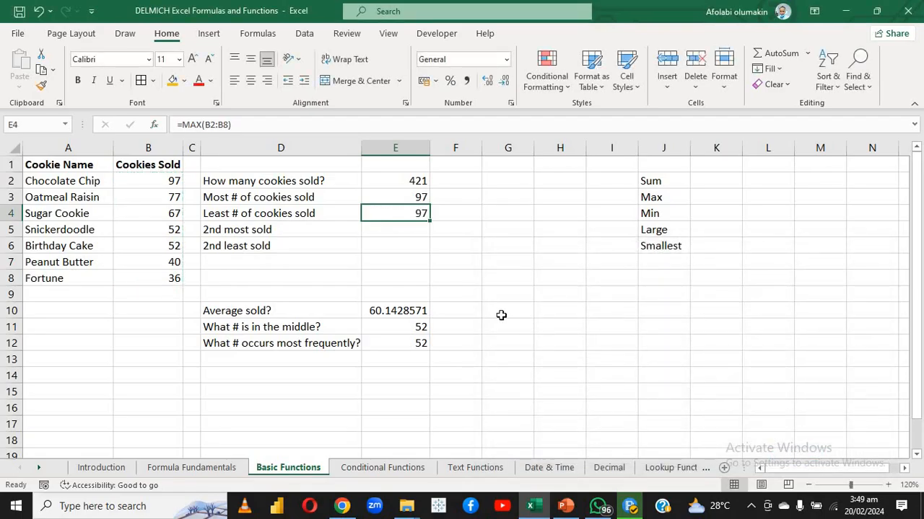
Review the formula and function arguments in E4 and close them without changes
{"action": "double_click", "coordinate": [381, 217]}
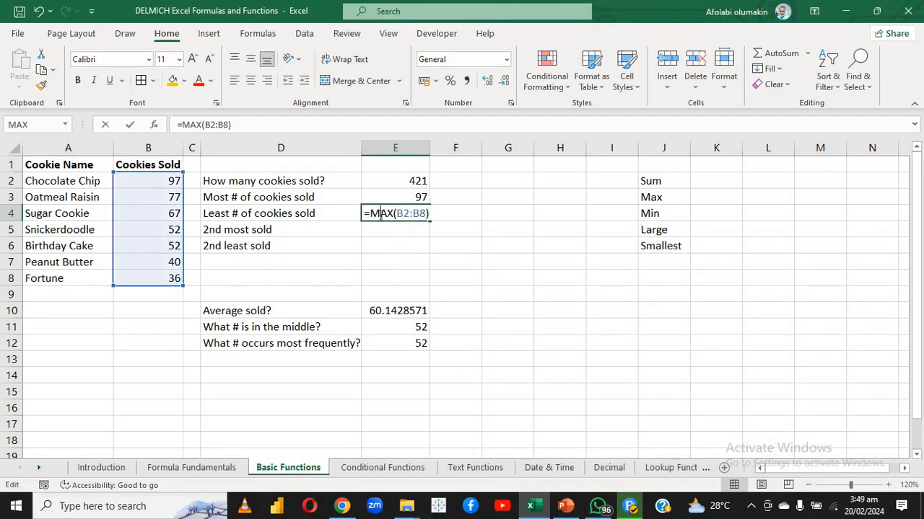
{"action": "left_click", "coordinate": [153, 124]}
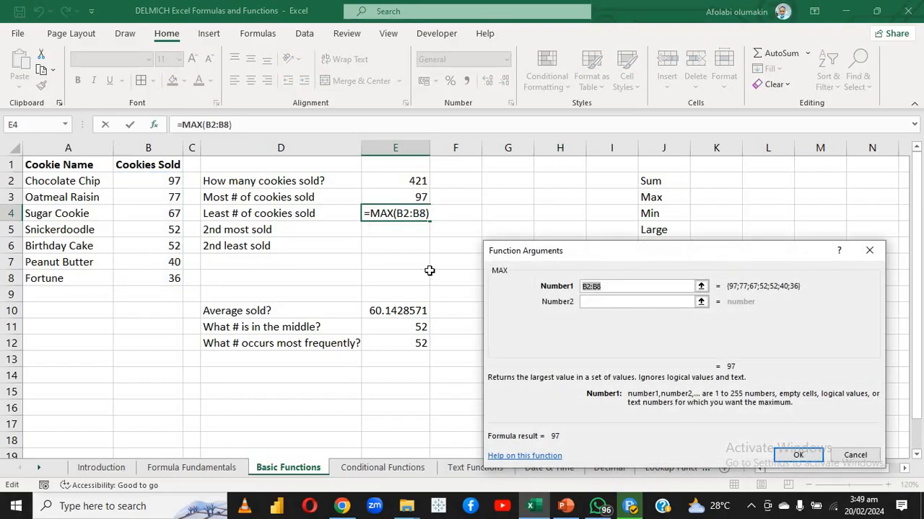
{"action": "left_click", "coordinate": [853, 455]}
{"action": "double_click", "coordinate": [371, 215]}
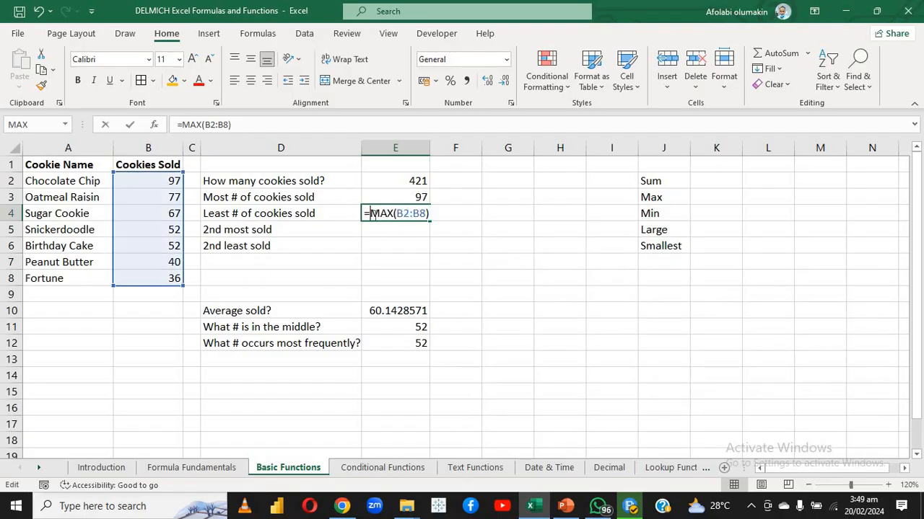
{"action": "key", "text": "Return"}
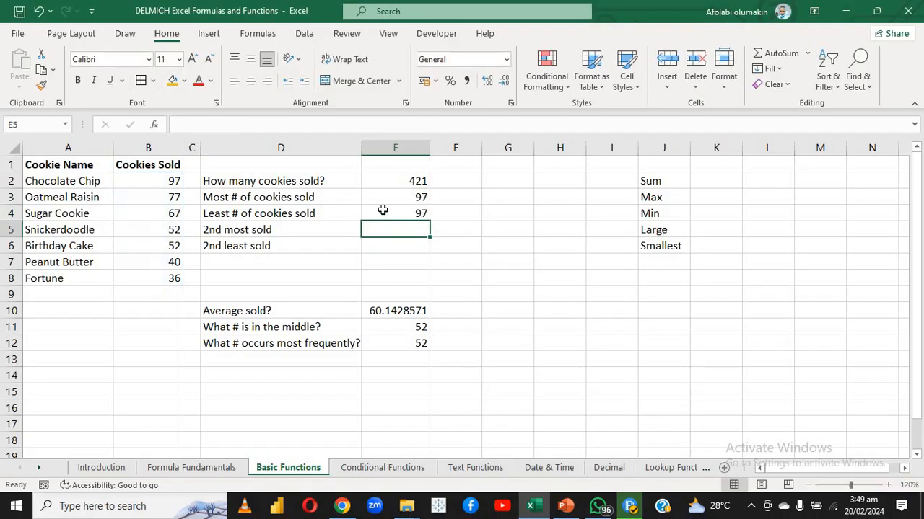
Clear the mistaken MAX formula from E4
{"action": "left_click", "coordinate": [383, 210]}
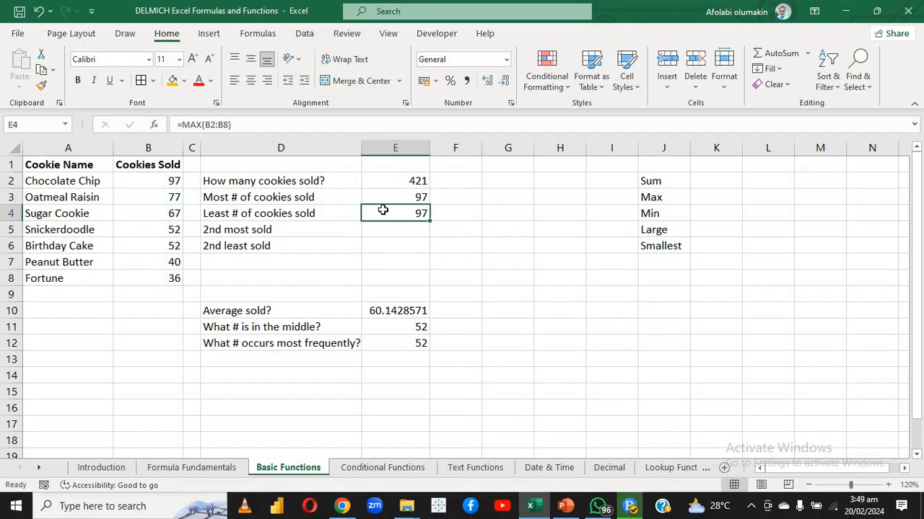
{"action": "key", "text": "Delete"}
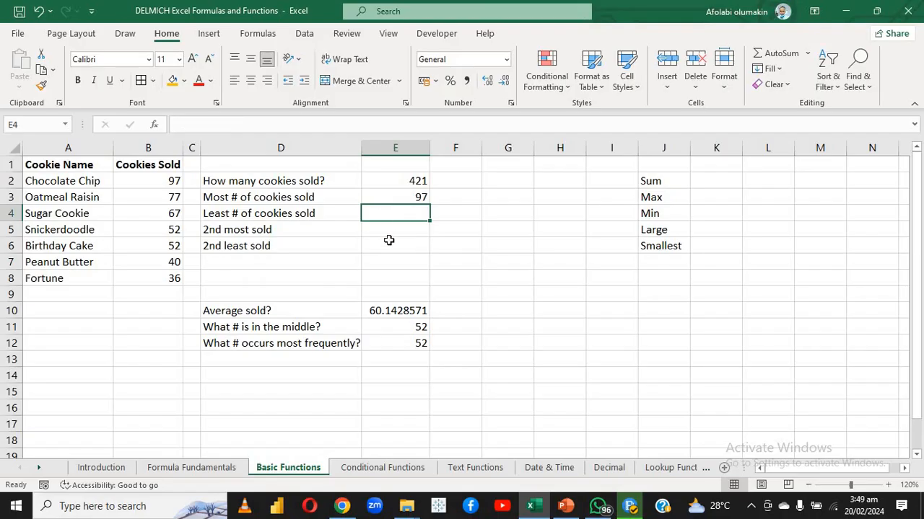
{"action": "key", "text": "Down"}
{"action": "key", "text": "Down"}
Search for MIN with Insert Function and insert it in E4 with B2:B8 as Number1
{"action": "left_click", "coordinate": [383, 217]}
{"action": "left_click", "coordinate": [154, 124]}
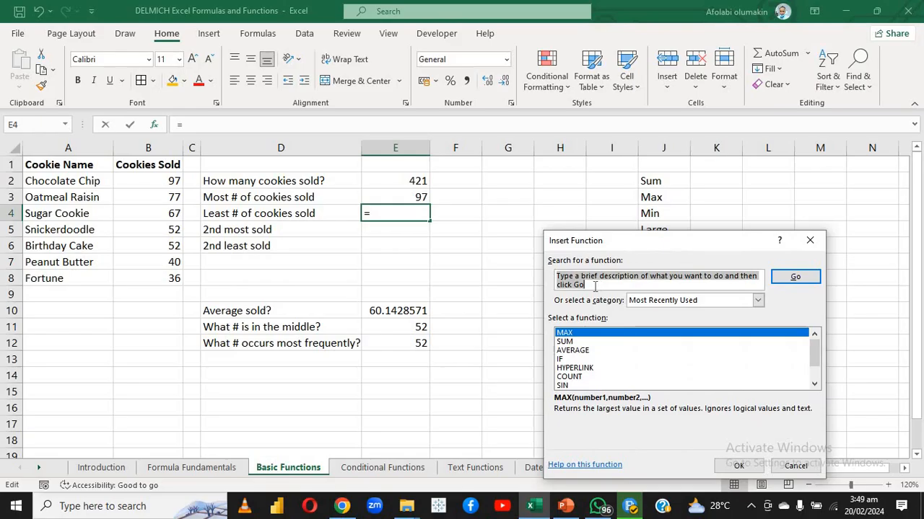
{"action": "type", "text": "MIN"}
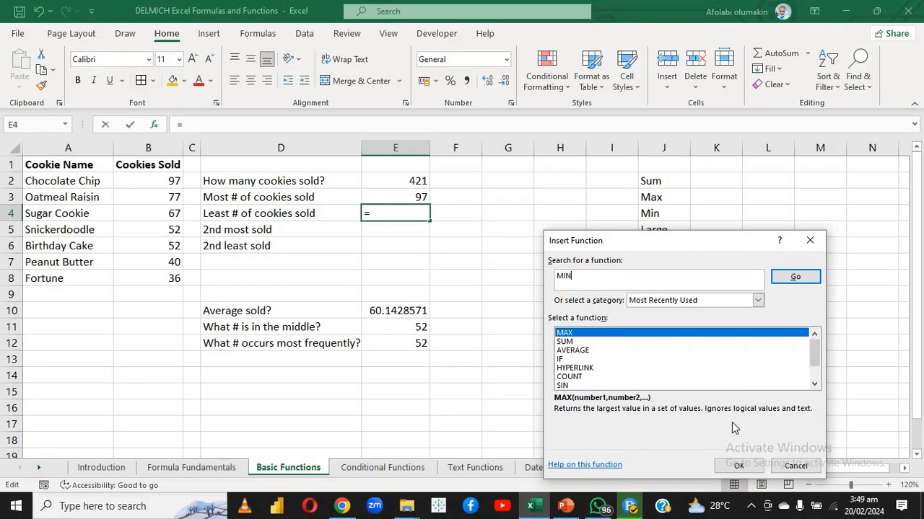
{"action": "left_click", "coordinate": [793, 278]}
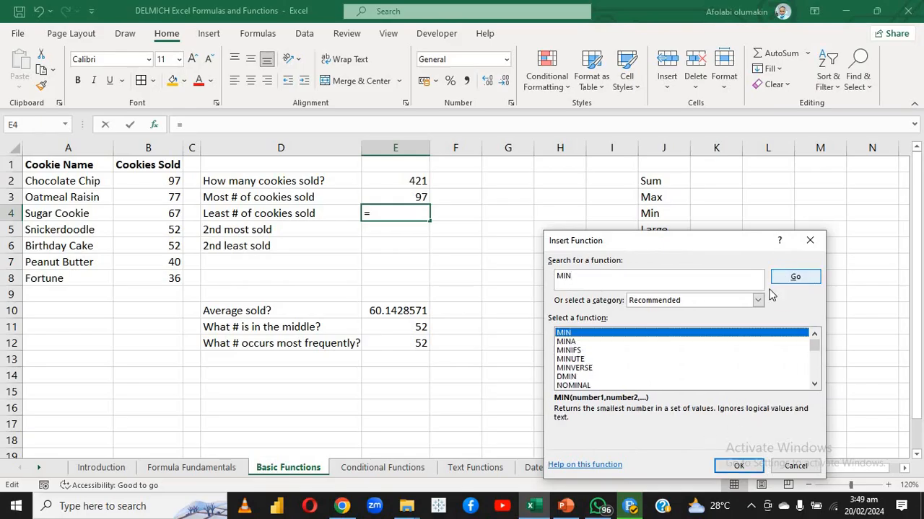
{"action": "left_click", "coordinate": [738, 467]}
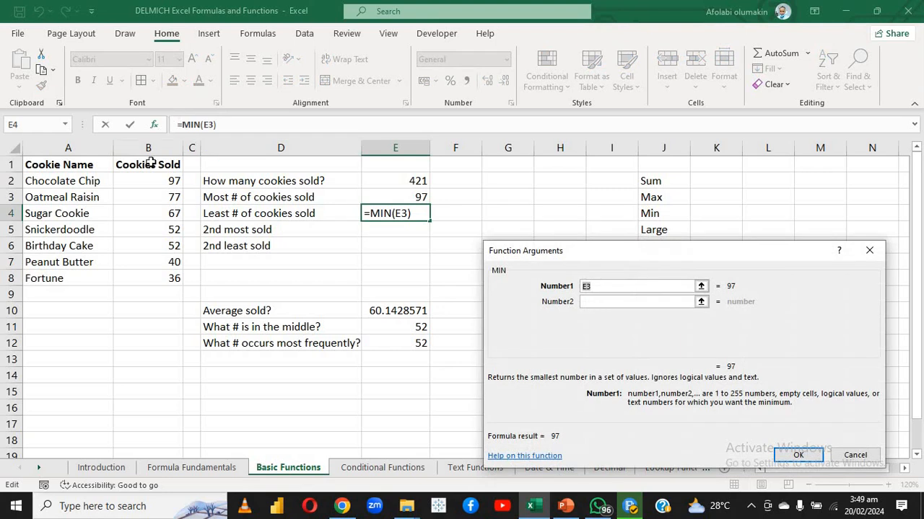
{"action": "left_click_drag", "start_coordinate": [154, 181], "coordinate": [156, 272]}
{"action": "key", "text": "Return"}
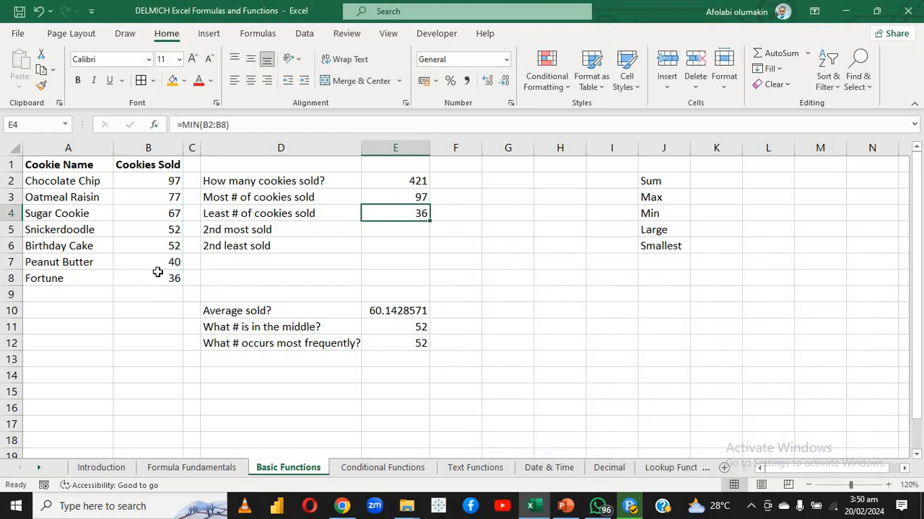
{"action": "left_click", "coordinate": [378, 231]}
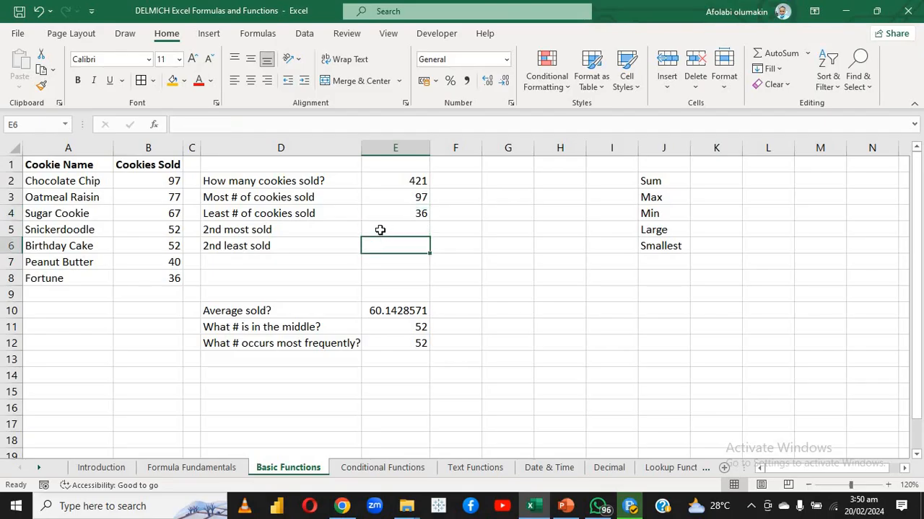
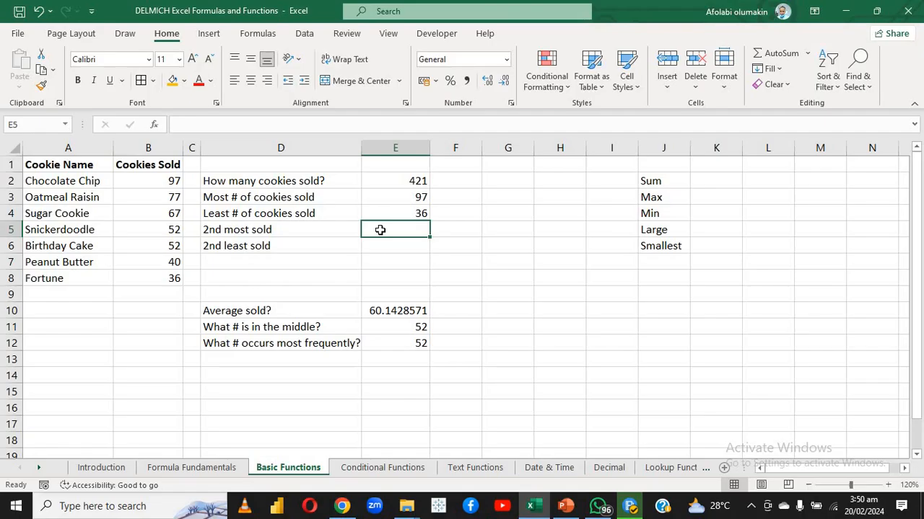
Search for LARGE with Insert Function and insert it in E5 with B2:B8 as Array and 2 as K
{"action": "left_click", "coordinate": [156, 125]}
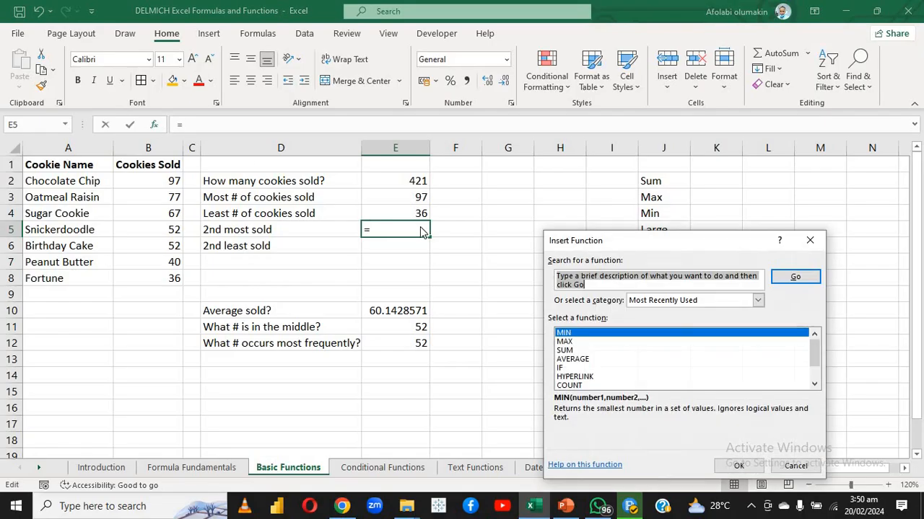
{"action": "type", "text": "LARGE"}
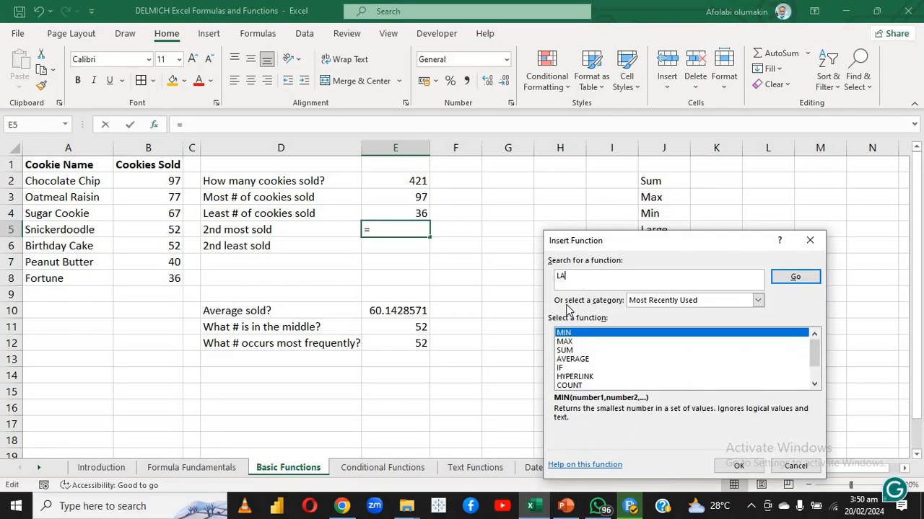
{"action": "left_click", "coordinate": [792, 278]}
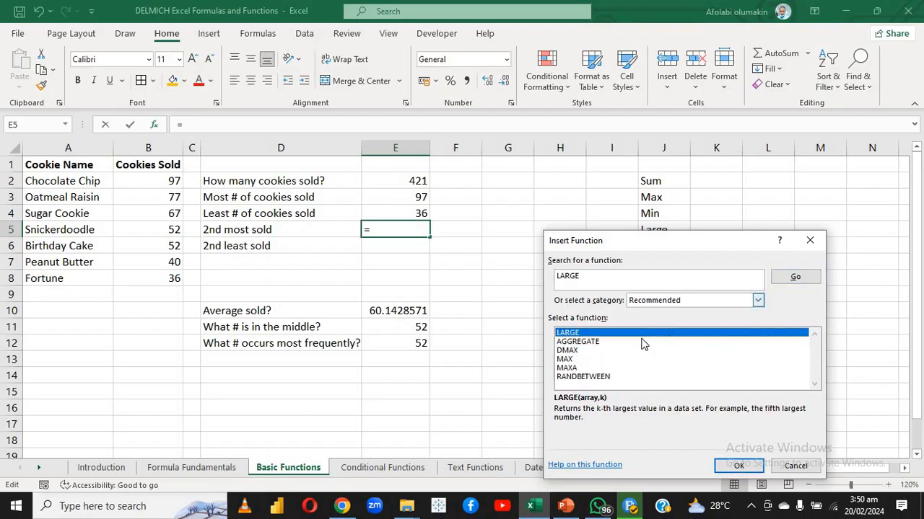
{"action": "left_click", "coordinate": [737, 467]}
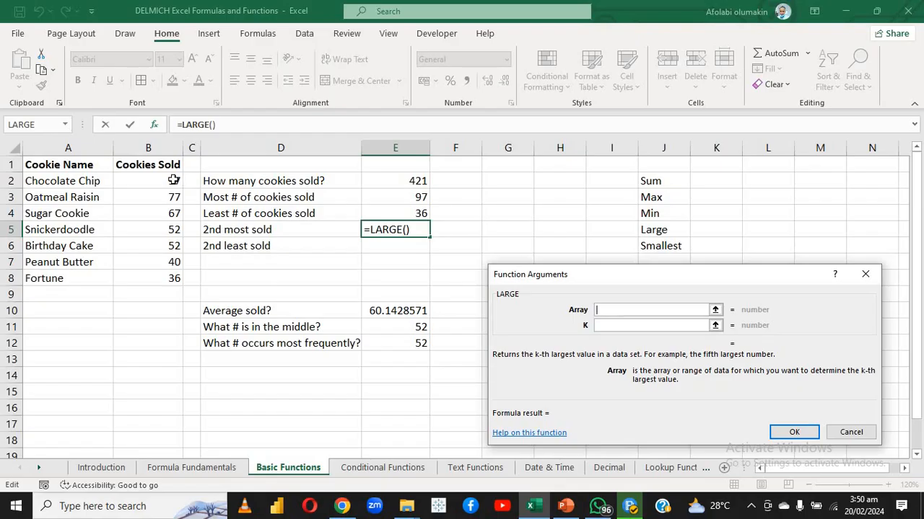
{"action": "left_click_drag", "start_coordinate": [171, 181], "coordinate": [147, 277]}
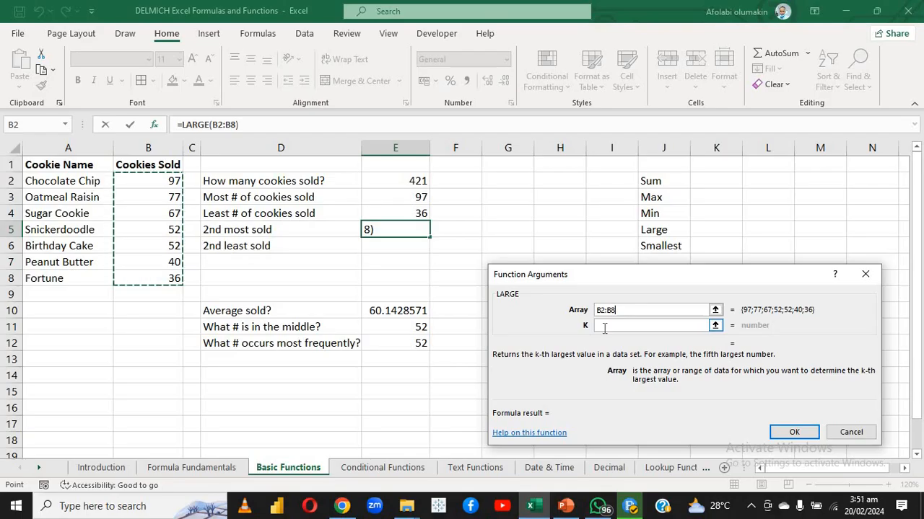
{"action": "left_click", "coordinate": [605, 326]}
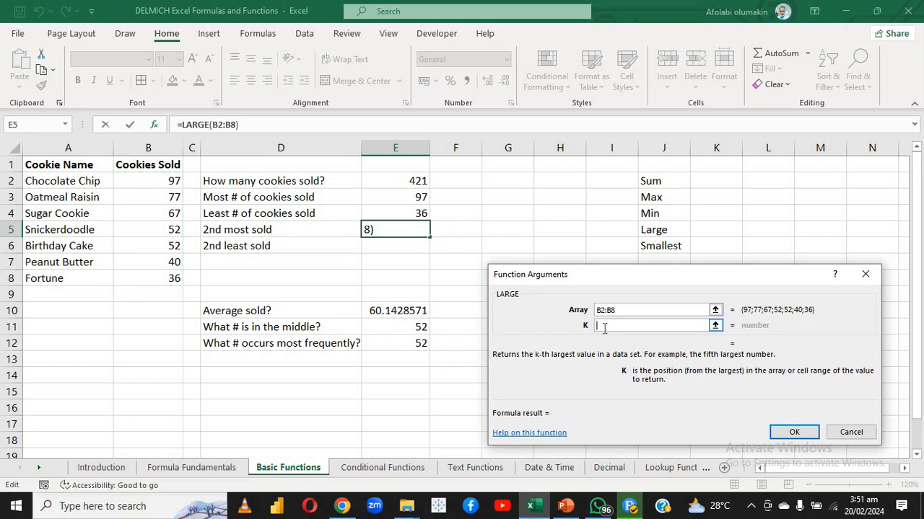
{"action": "type", "text": "2"}
{"action": "key", "text": "Return"}
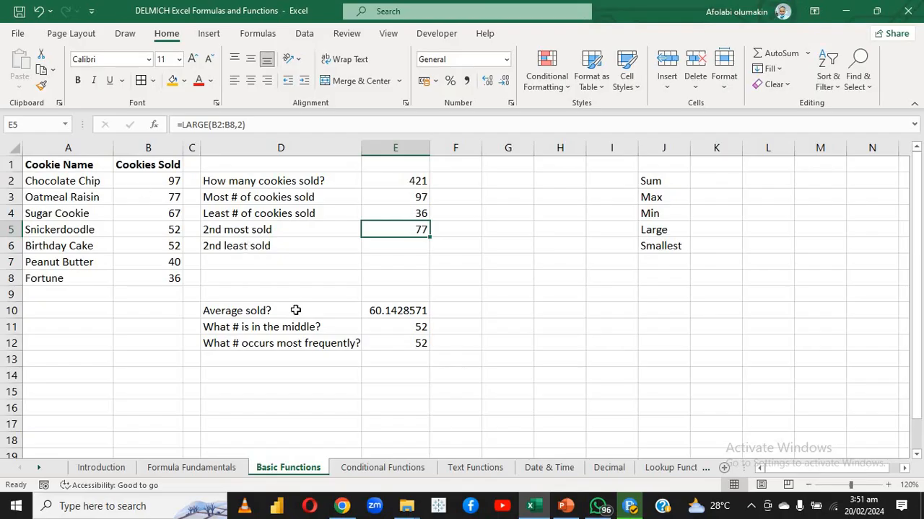
{"action": "left_click", "coordinate": [388, 249]}
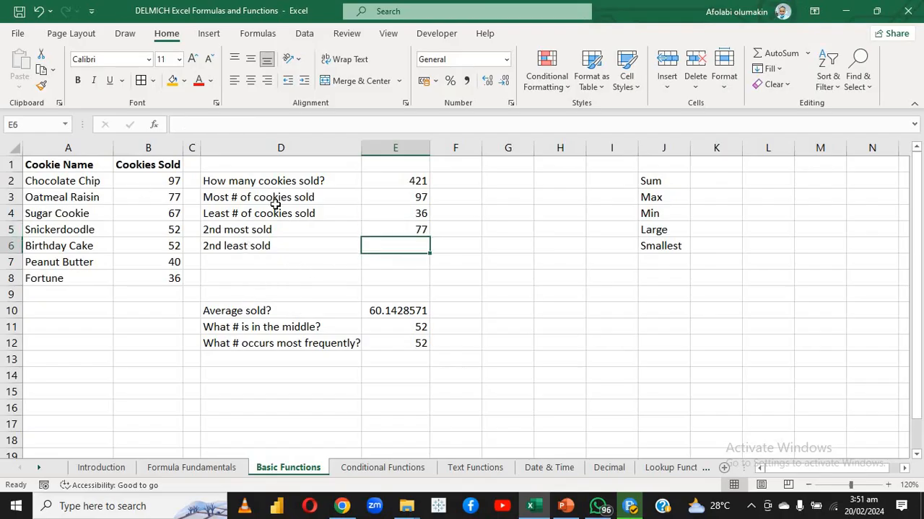
{"action": "left_click", "coordinate": [153, 124]}
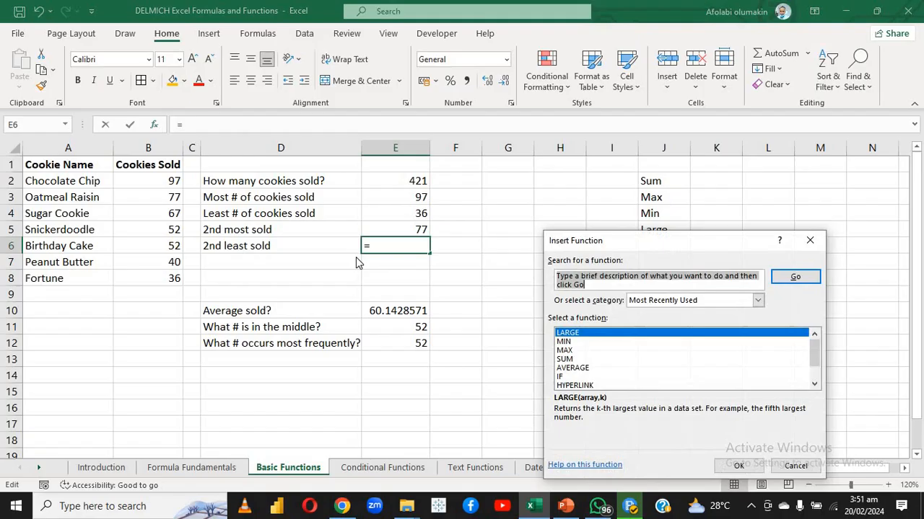
{"action": "type", "text": "LEASE"}
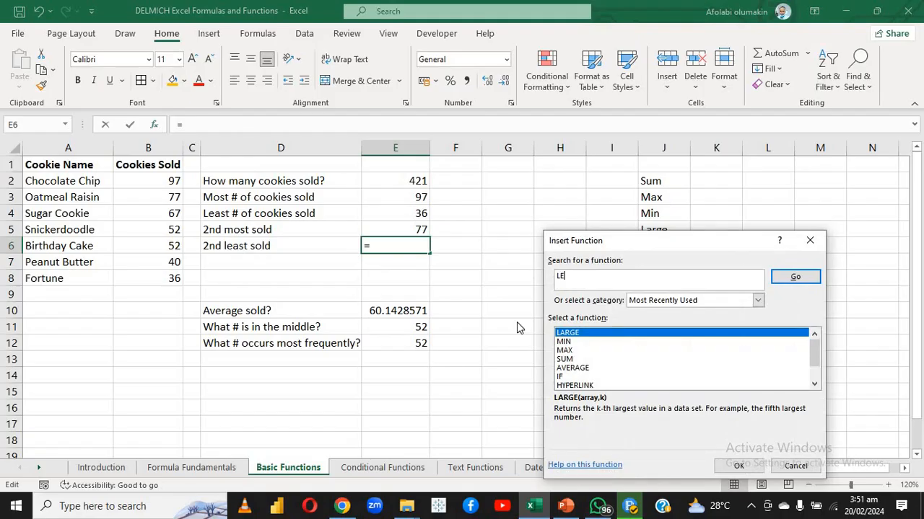
{"action": "left_click", "coordinate": [795, 277]}
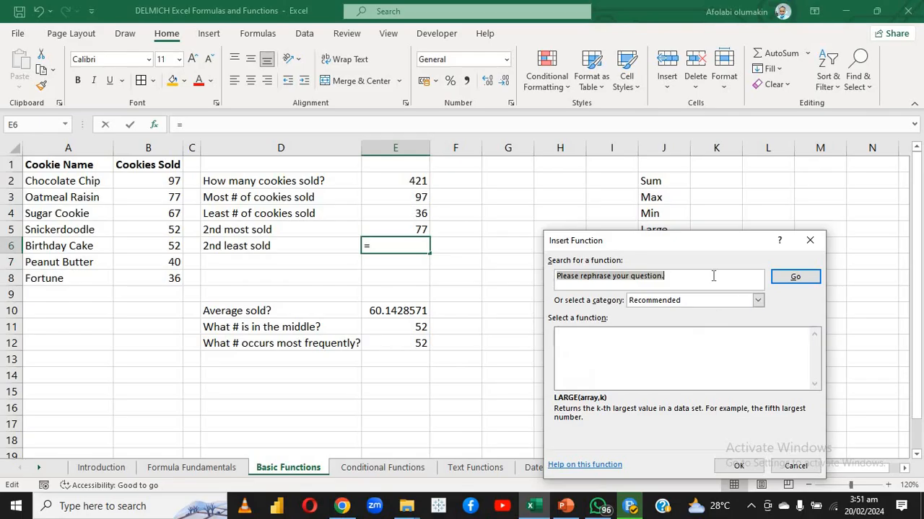
{"action": "key", "text": "BackSpace"}
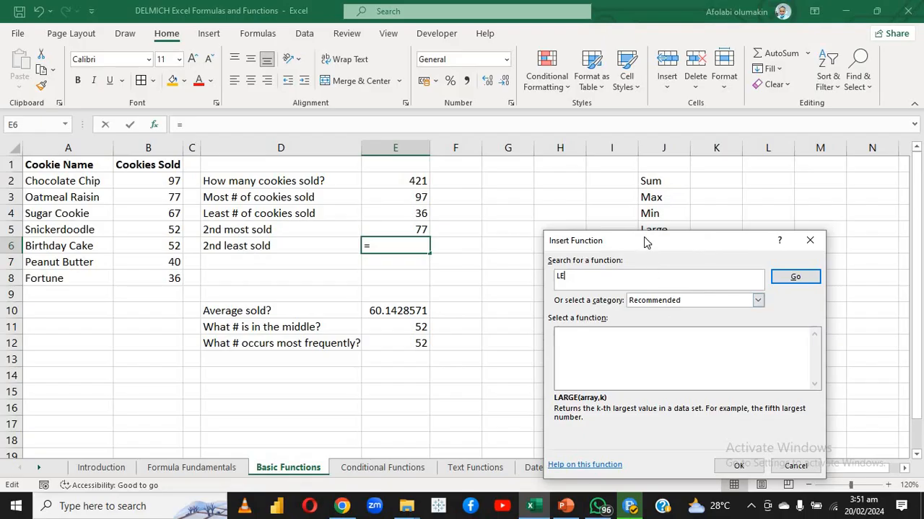
{"action": "key", "text": "BackSpace"}
{"action": "key", "text": "BackSpace"}
{"action": "type", "text": "SMALLEST"}
{"action": "left_click", "coordinate": [790, 279]}
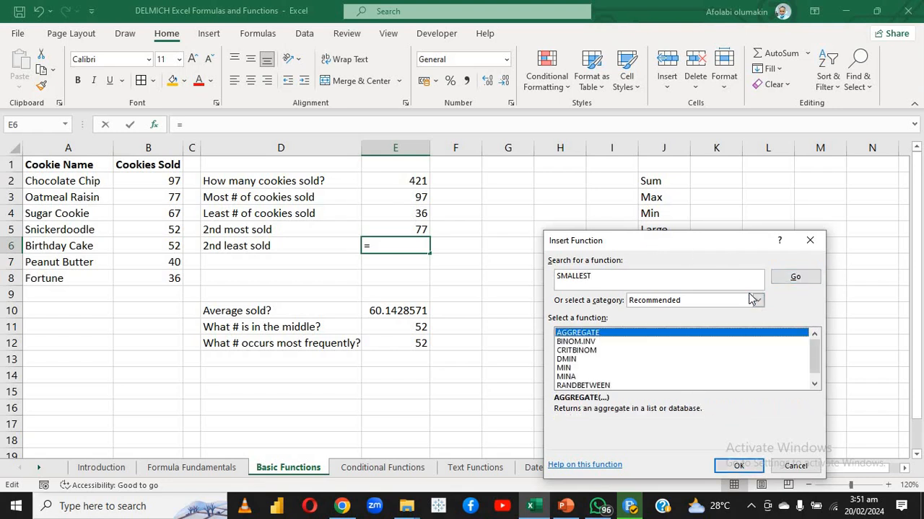
{"action": "left_click_drag", "start_coordinate": [716, 244], "coordinate": [629, 269]}
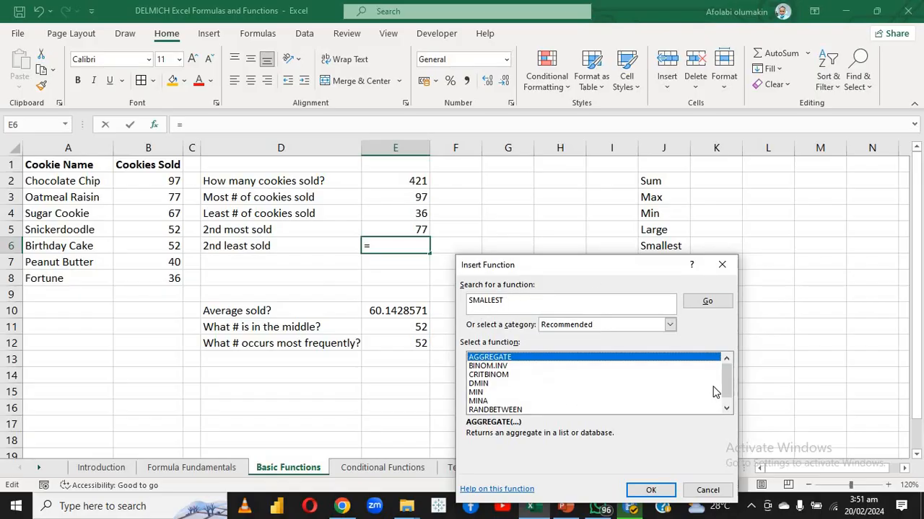
{"action": "scroll", "coordinate": [727, 397], "scroll_direction": "down", "scroll_amount": 1}
{"action": "scroll", "coordinate": [723, 394], "scroll_direction": "up", "scroll_amount": 1}
{"action": "left_click", "coordinate": [618, 367]}
{"action": "left_click_drag", "start_coordinate": [631, 370], "coordinate": [622, 297]}
{"action": "left_click", "coordinate": [703, 302]}
{"action": "left_click", "coordinate": [722, 265]}
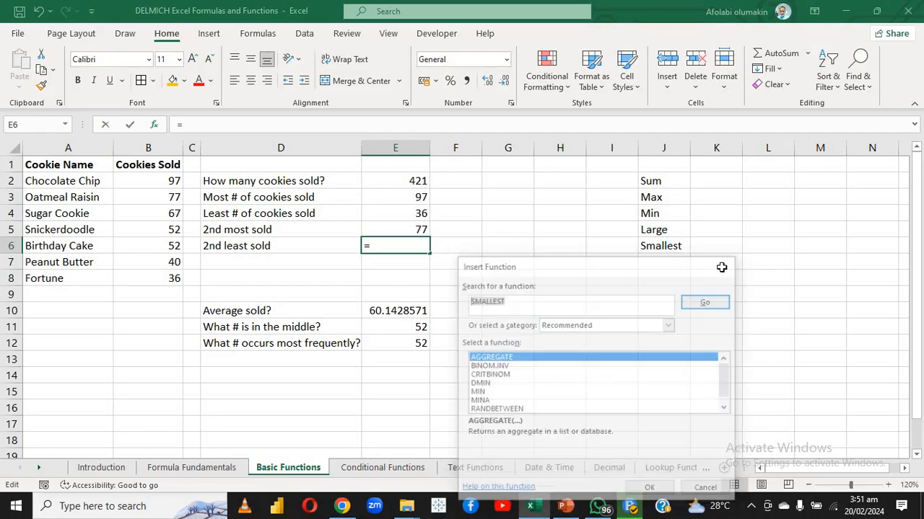
Search Insert Function for SMALLEST, refine the search to SMALL, and choose the SMALL function for E6
{"action": "left_click", "coordinate": [153, 124]}
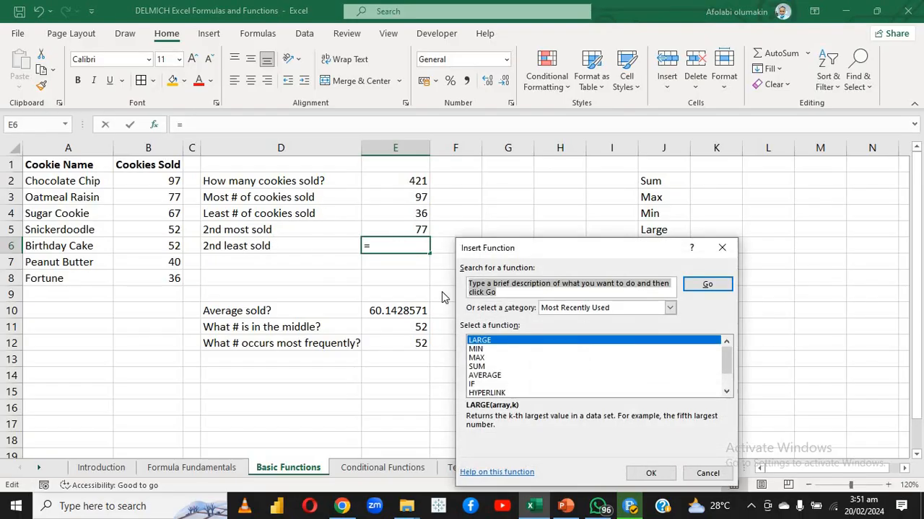
{"action": "type", "text": "SM"}
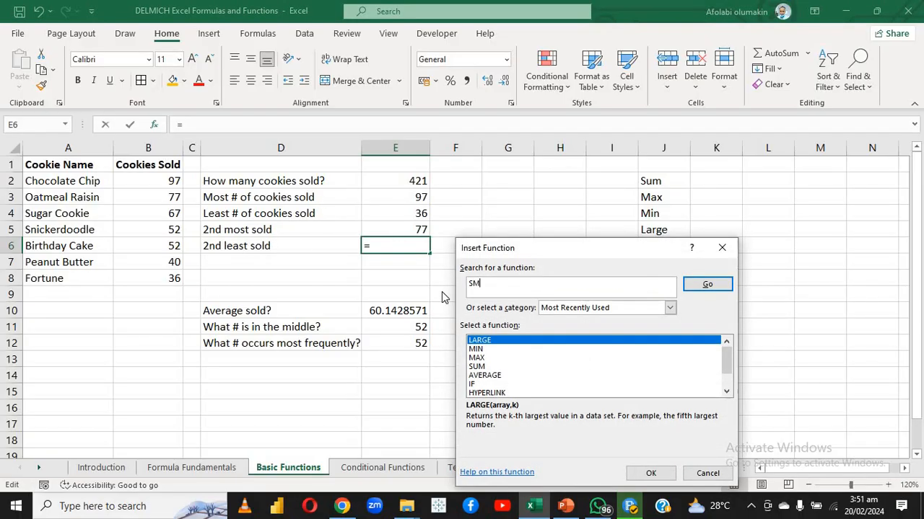
{"action": "type", "text": "ALLEST"}
{"action": "left_click", "coordinate": [706, 285]}
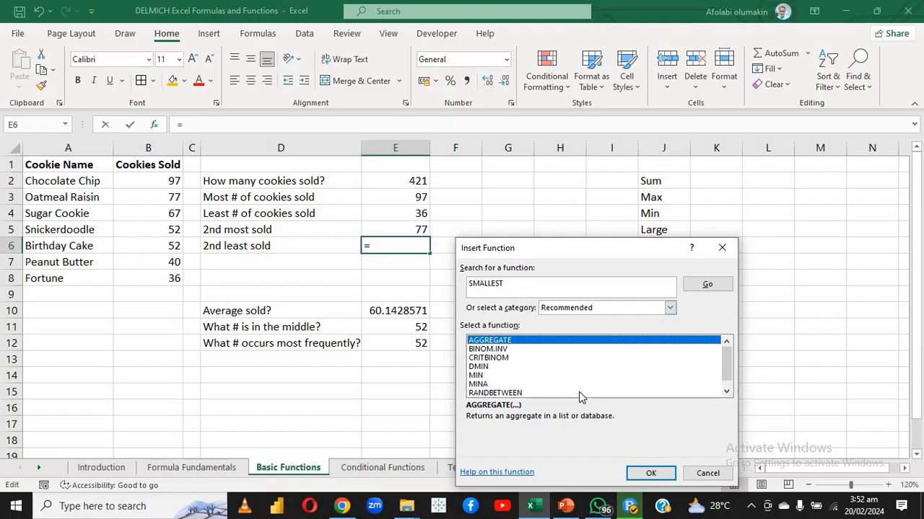
{"action": "left_click", "coordinate": [531, 282]}
{"action": "key", "text": "BackSpace"}
{"action": "key", "text": "BackSpace"}
{"action": "key", "text": "BackSpace"}
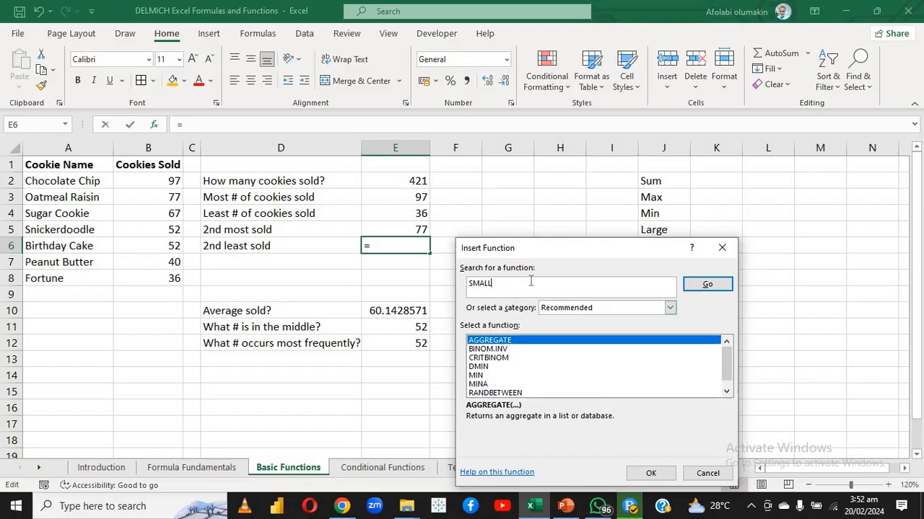
{"action": "left_click", "coordinate": [707, 286]}
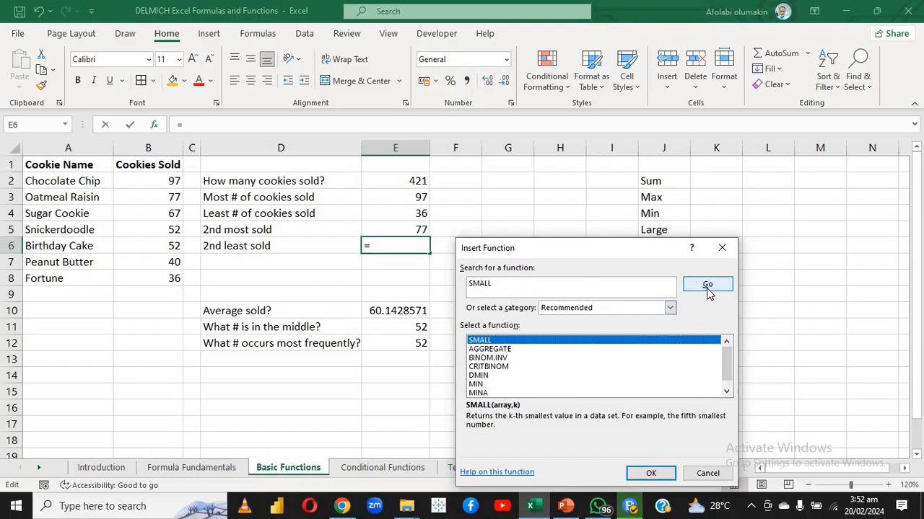
{"action": "left_click", "coordinate": [648, 473]}
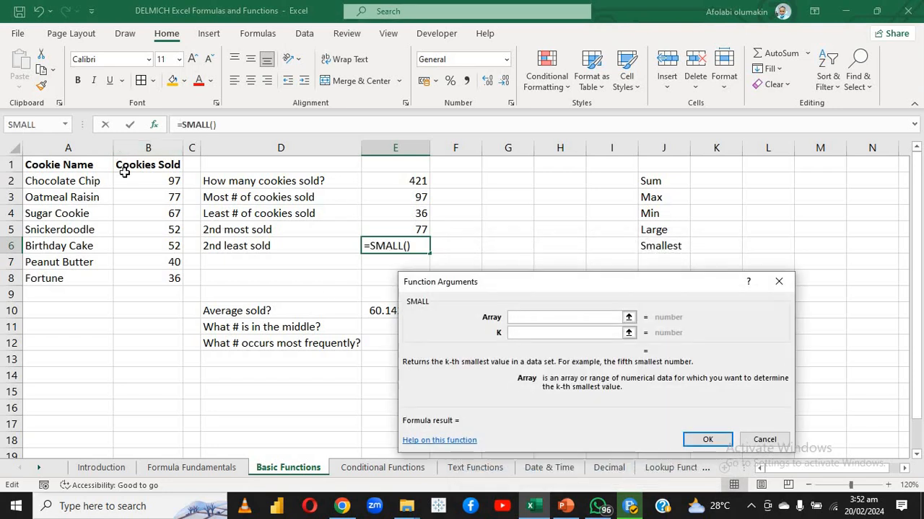
Complete the SMALL function in E6 with B2:B8 as Array and 2 as K
{"action": "left_click_drag", "start_coordinate": [128, 180], "coordinate": [140, 278]}
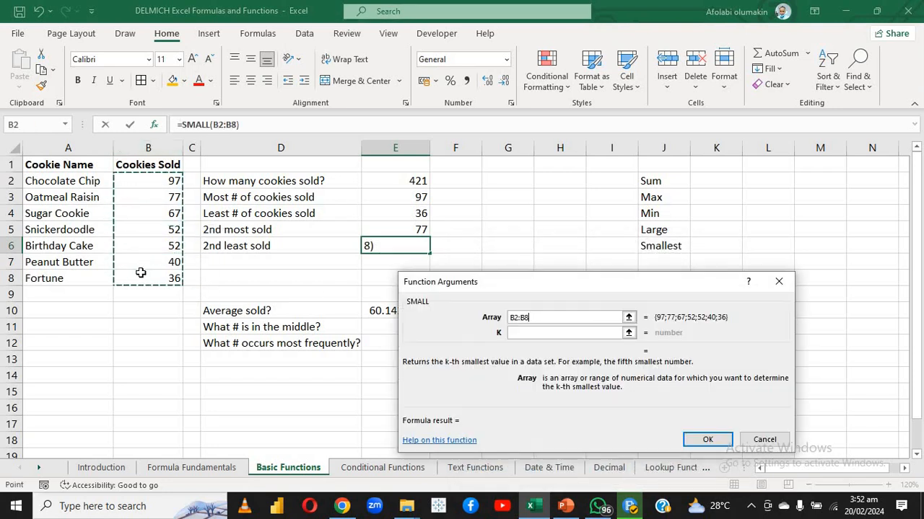
{"action": "left_click", "coordinate": [514, 332]}
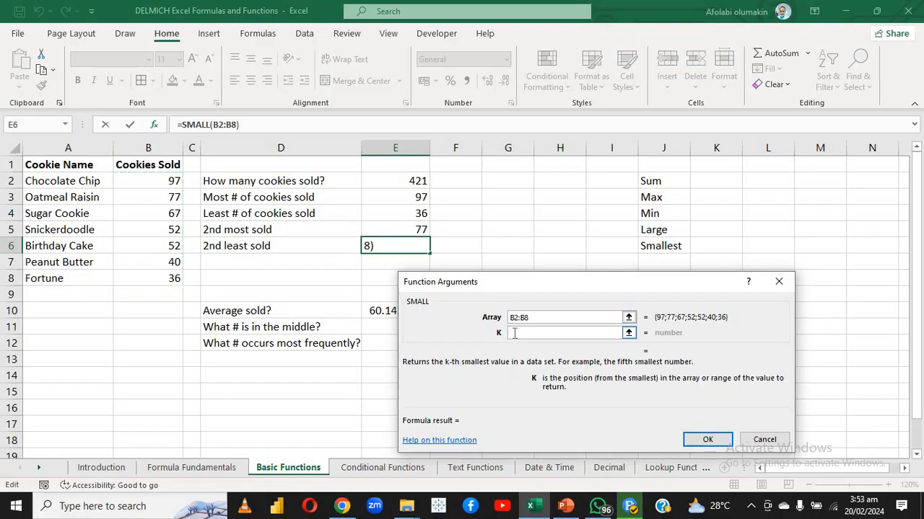
{"action": "type", "text": "2"}
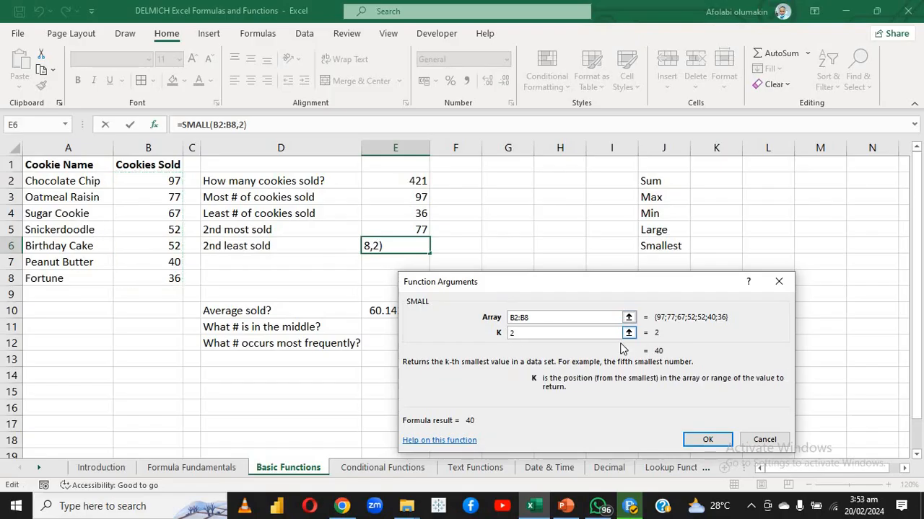
{"action": "left_click", "coordinate": [707, 440]}
{"action": "left_click", "coordinate": [507, 333]}
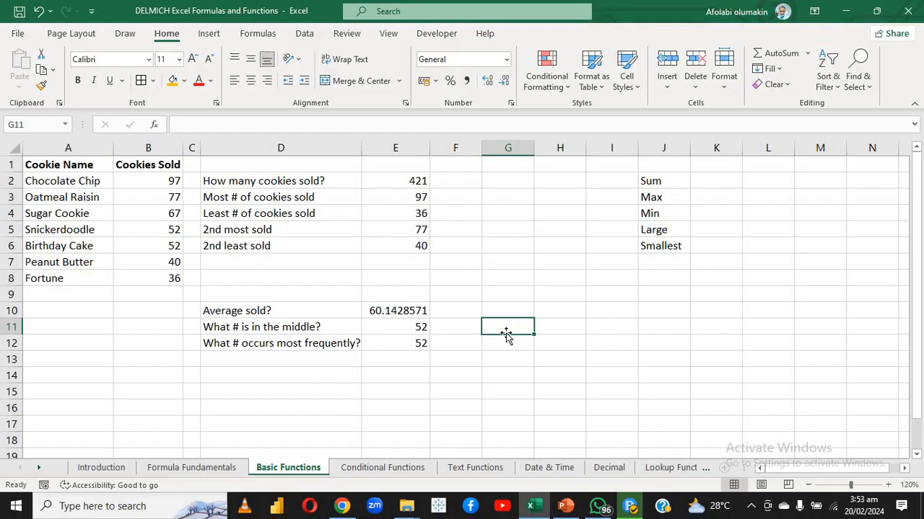
Overwrite E6 with the directly entered formula =SMALL(B2:B8,2) for the 2nd least sold
{"action": "left_click", "coordinate": [410, 251]}
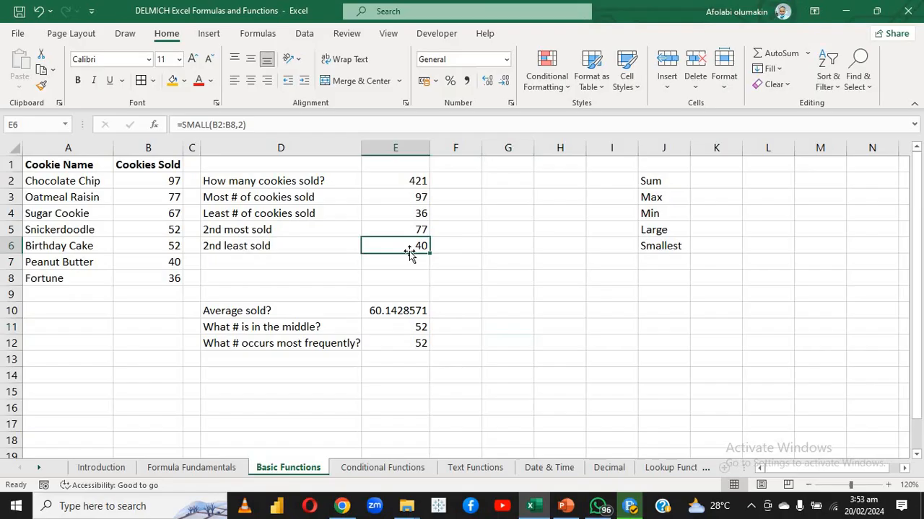
{"action": "type", "text": "="}
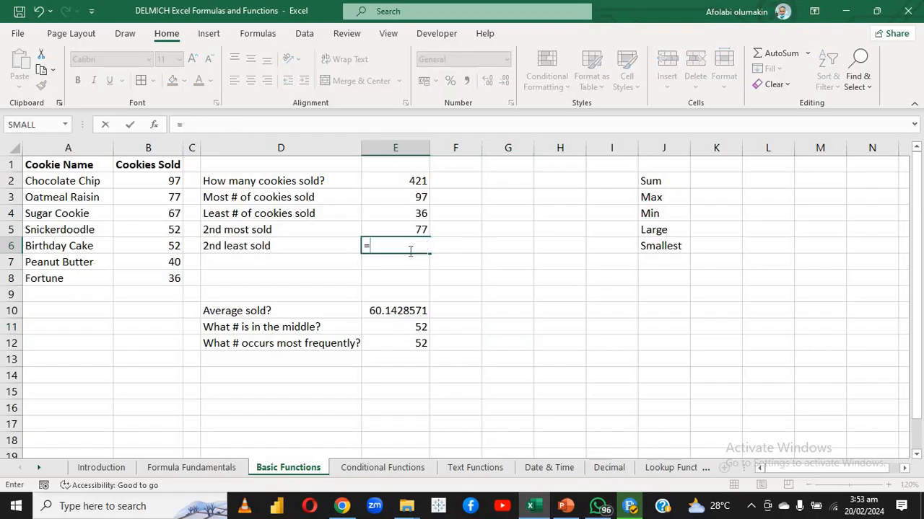
{"action": "type", "text": "SMA"}
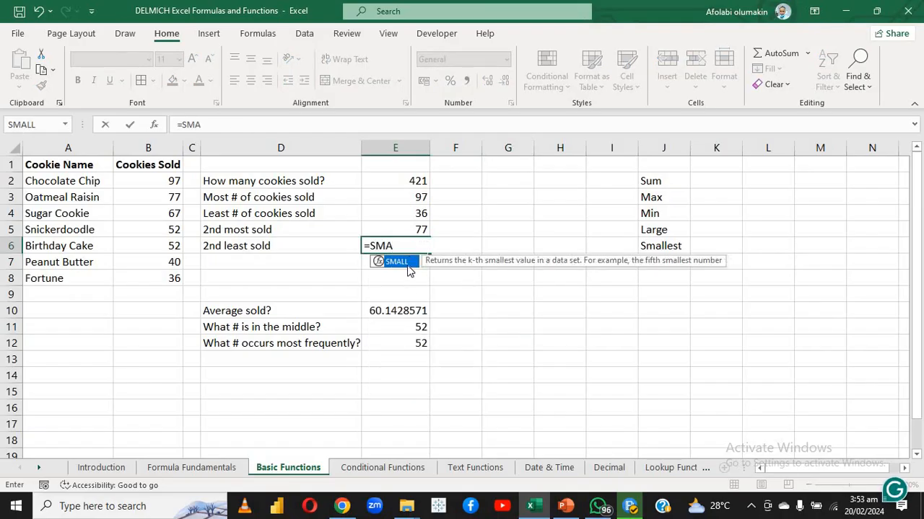
{"action": "double_click", "coordinate": [408, 268]}
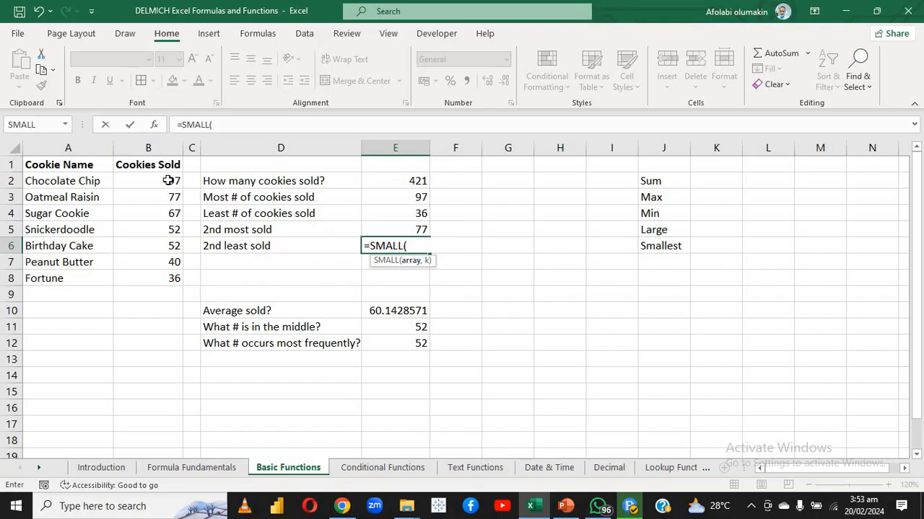
{"action": "left_click_drag", "start_coordinate": [168, 181], "coordinate": [168, 272]}
{"action": "type", "text": ","}
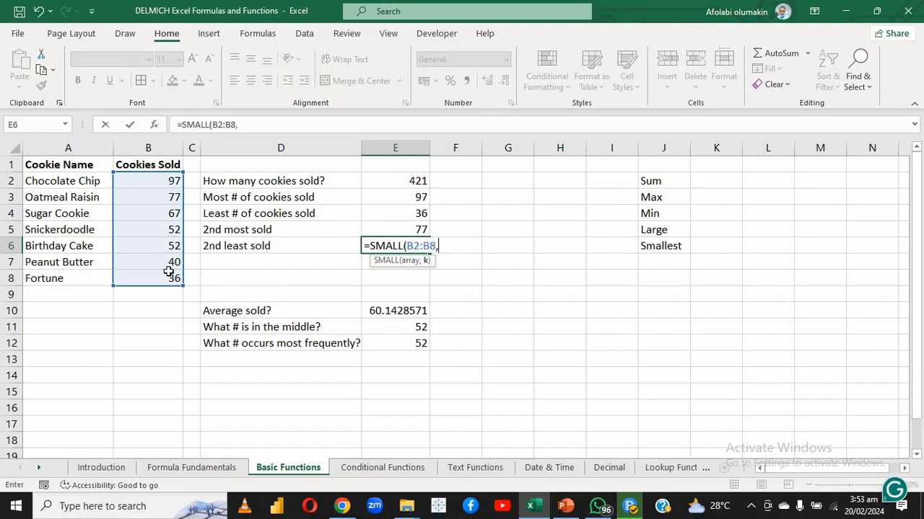
{"action": "type", "text": "2"}
{"action": "key", "text": "Return"}
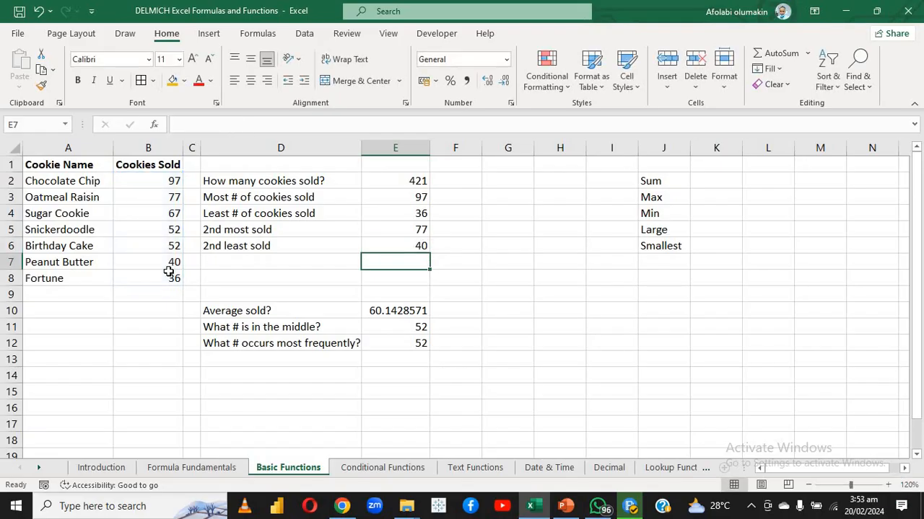
Review the AVERAGE formula in E10 and clear it from the cell
{"action": "left_click", "coordinate": [310, 277]}
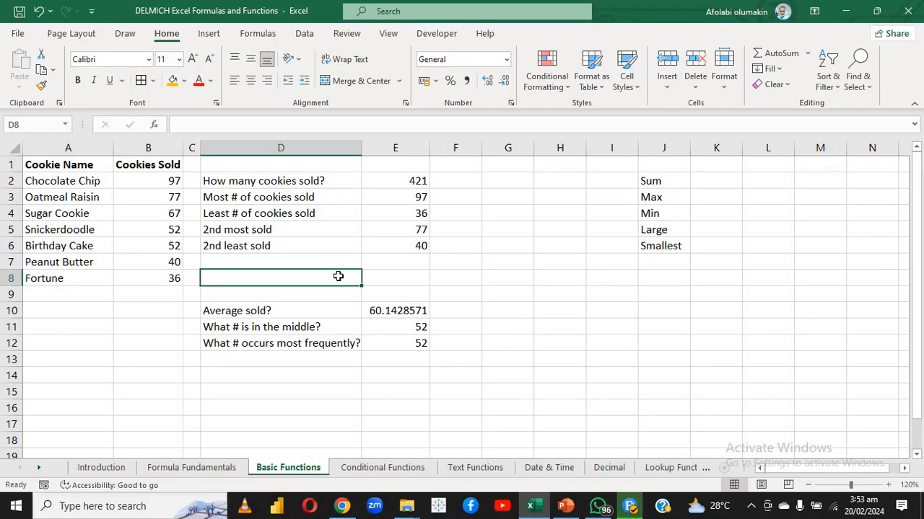
{"action": "double_click", "coordinate": [376, 311]}
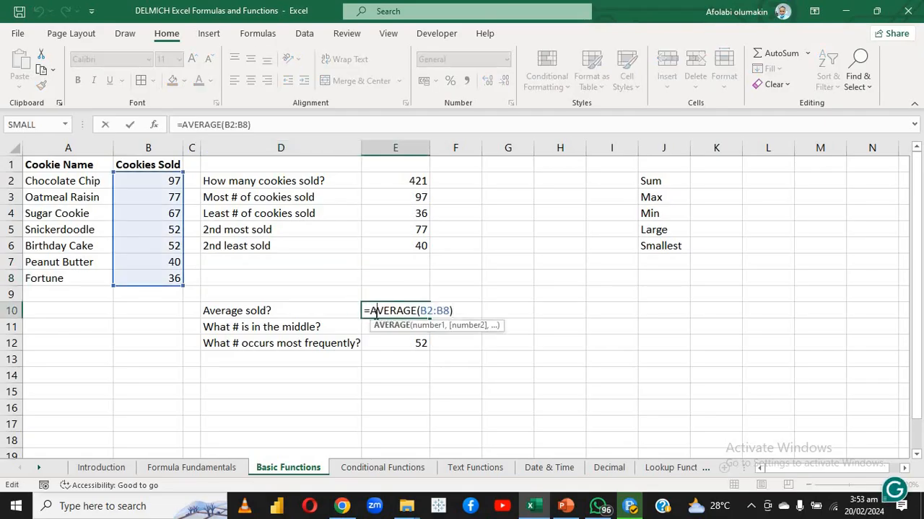
{"action": "left_click", "coordinate": [366, 356]}
{"action": "left_click", "coordinate": [383, 297]}
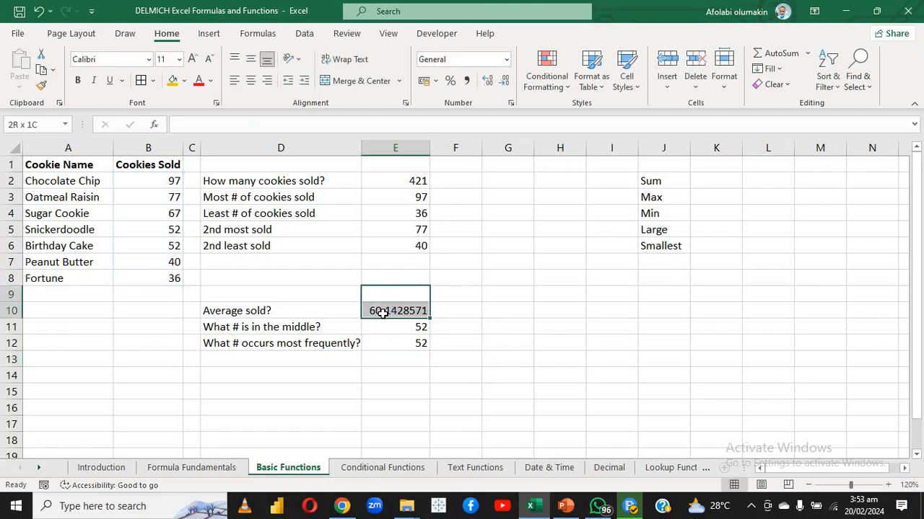
{"action": "left_click", "coordinate": [383, 311]}
{"action": "key", "text": "Delete"}
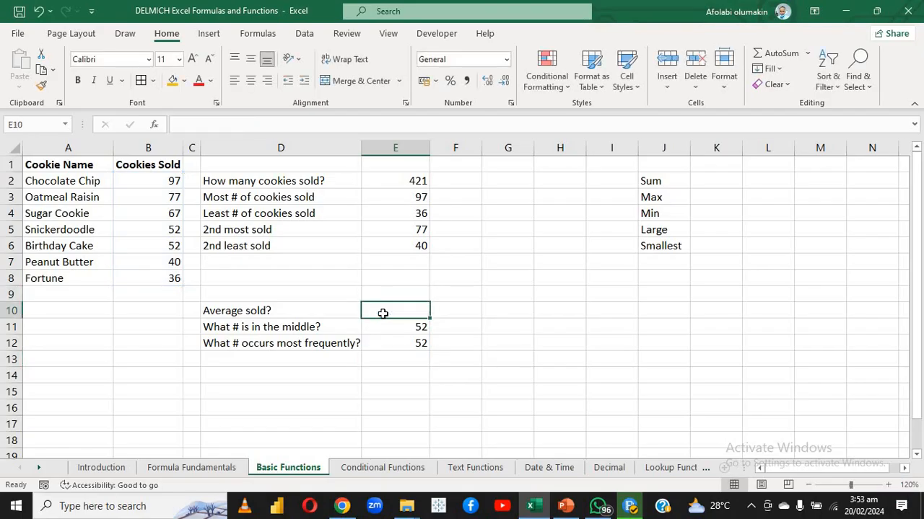
Enter =AVERAGE(B2:B8) in E10 for the average cookies sold
{"action": "type", "text": "=AVE"}
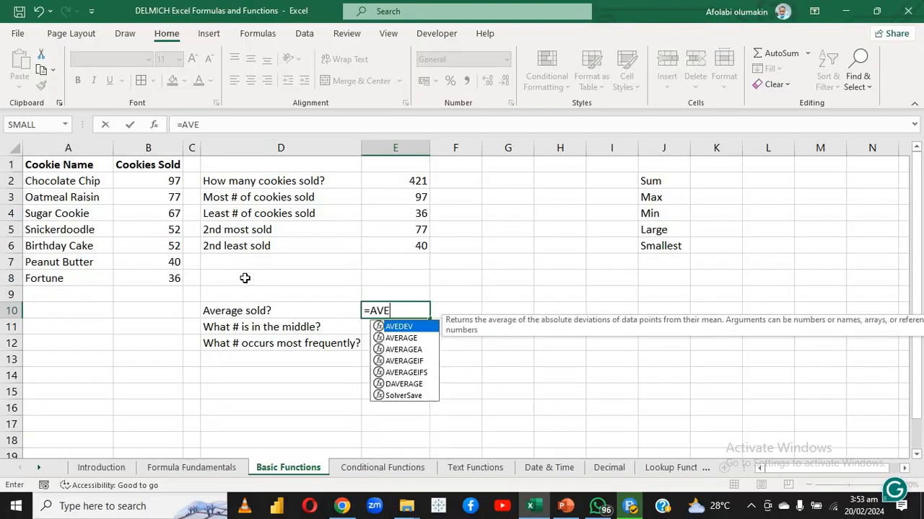
{"action": "double_click", "coordinate": [408, 337]}
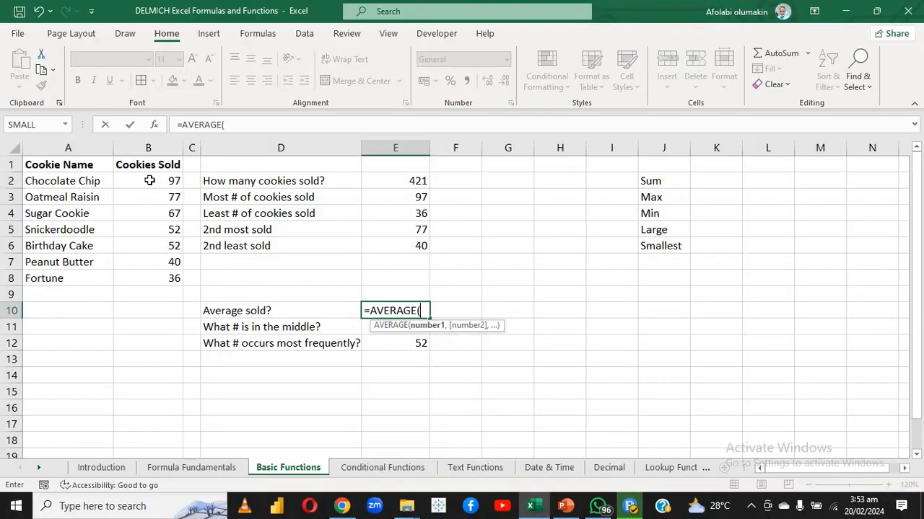
{"action": "left_click_drag", "start_coordinate": [149, 180], "coordinate": [158, 274]}
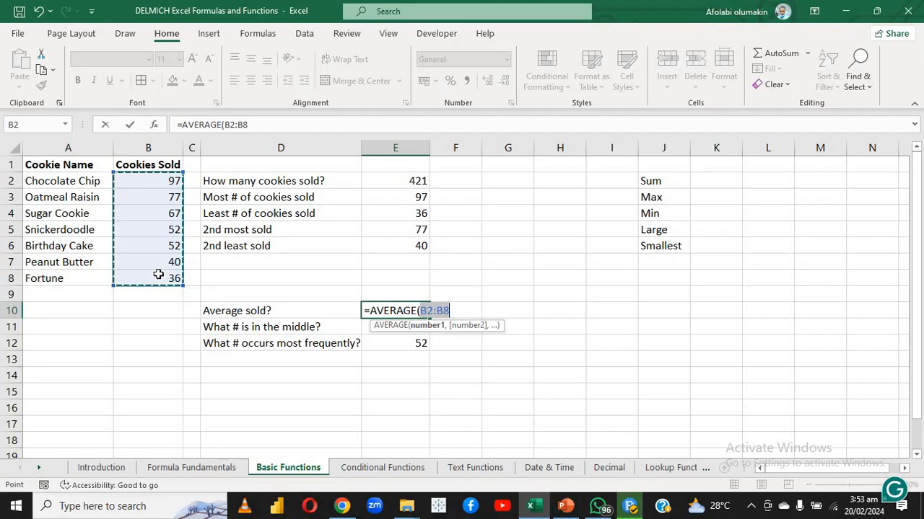
{"action": "key", "text": "Return"}
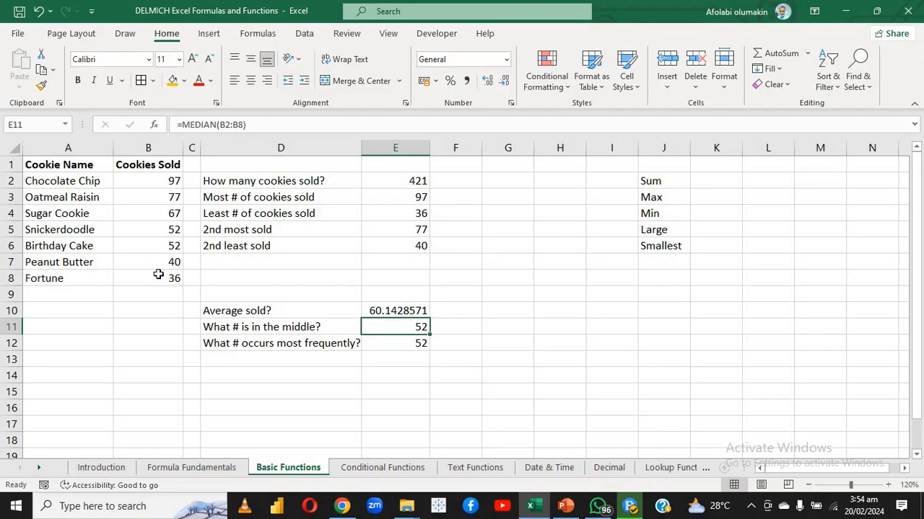
Overwrite E11 with =MEDIAN(B2:B8) to find the middle number of cookies sold
{"action": "type", "text": "=MI"}
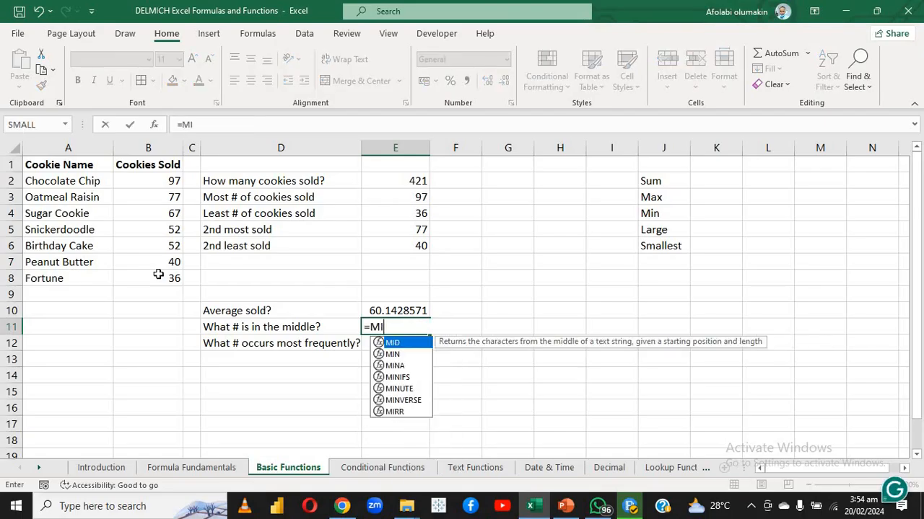
{"action": "type", "text": "D"}
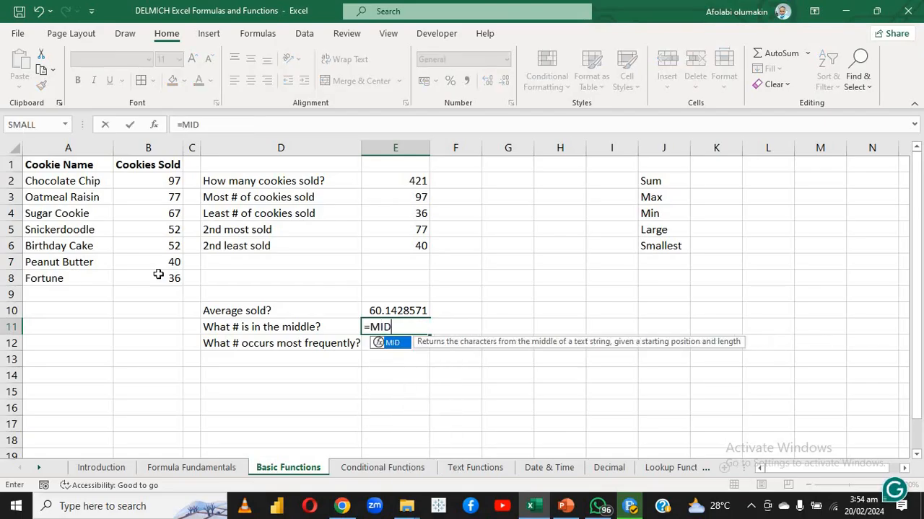
{"action": "type", "text": "I"}
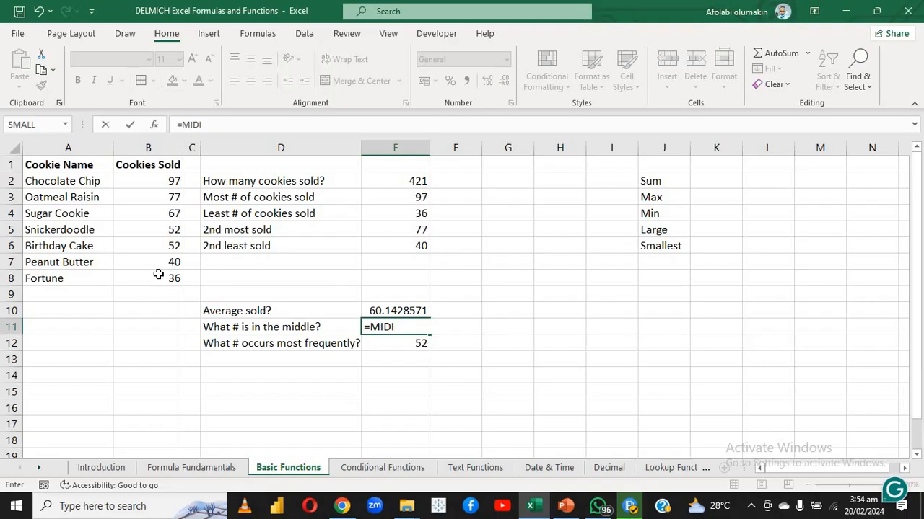
{"action": "key", "text": "BackSpace"}
{"action": "key", "text": "BackSpace"}
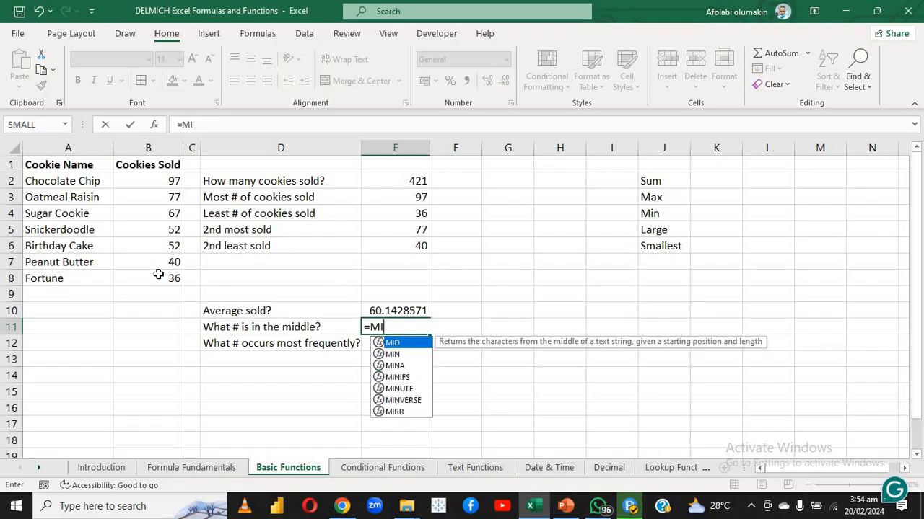
{"action": "key", "text": "BackSpace"}
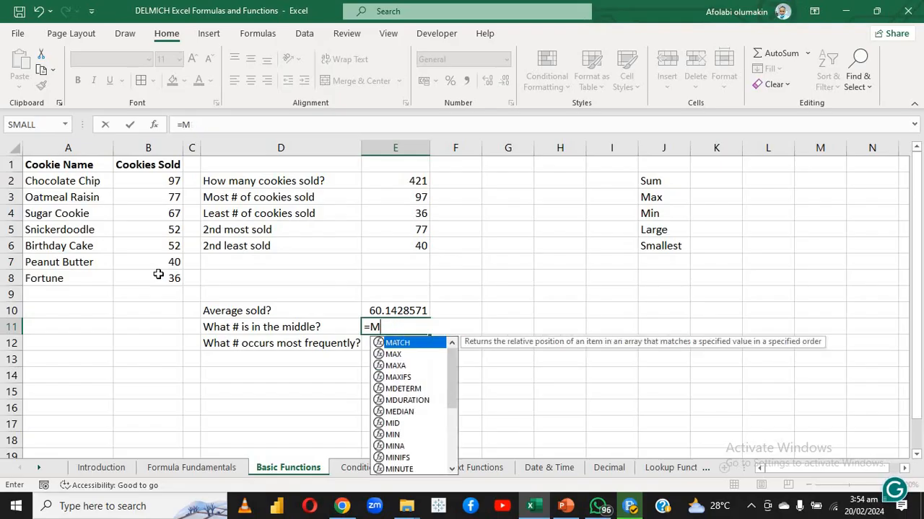
{"action": "type", "text": "EDI"}
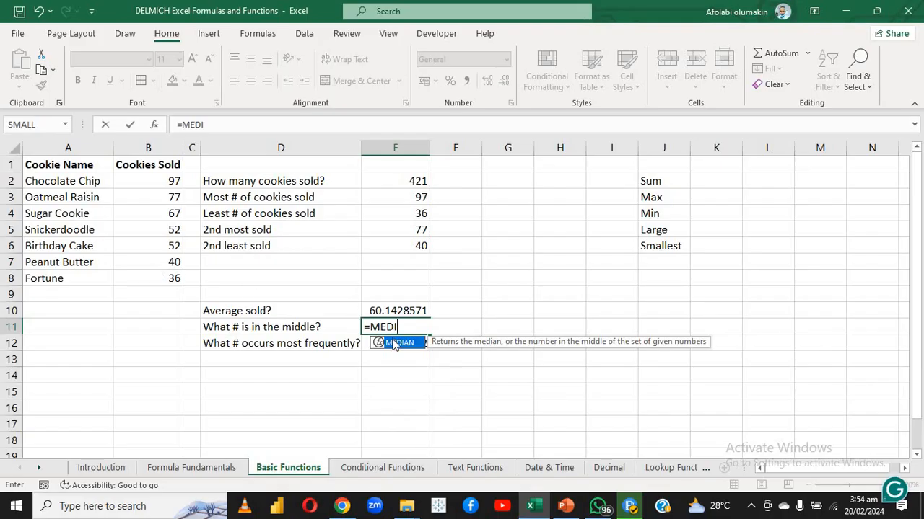
{"action": "double_click", "coordinate": [394, 343]}
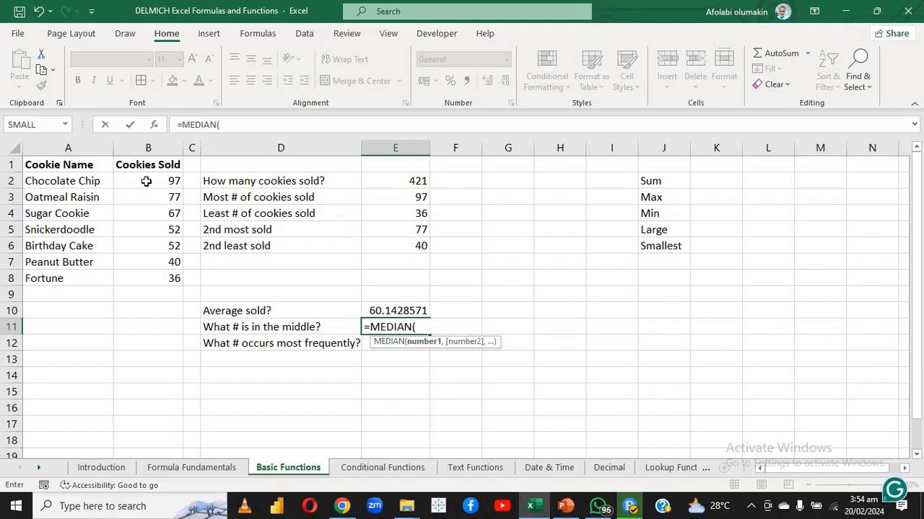
{"action": "left_click_drag", "start_coordinate": [146, 181], "coordinate": [147, 276]}
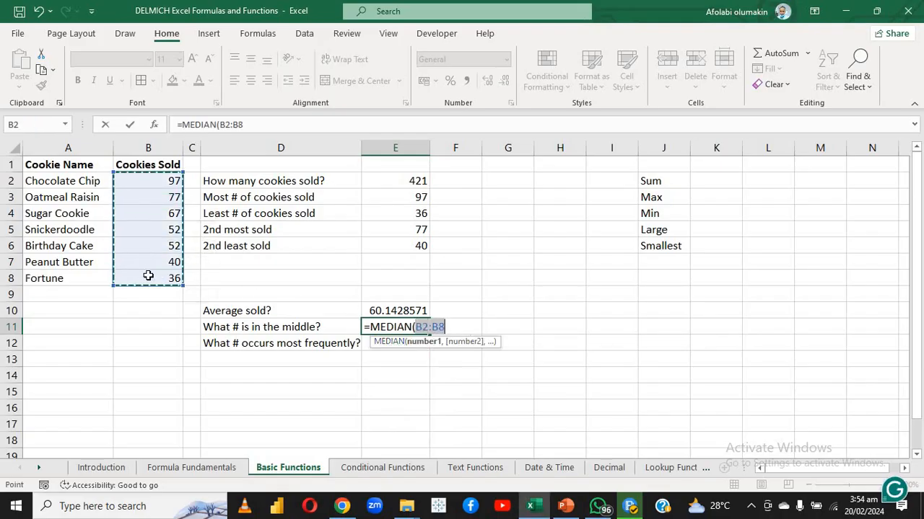
{"action": "key", "text": "Return"}
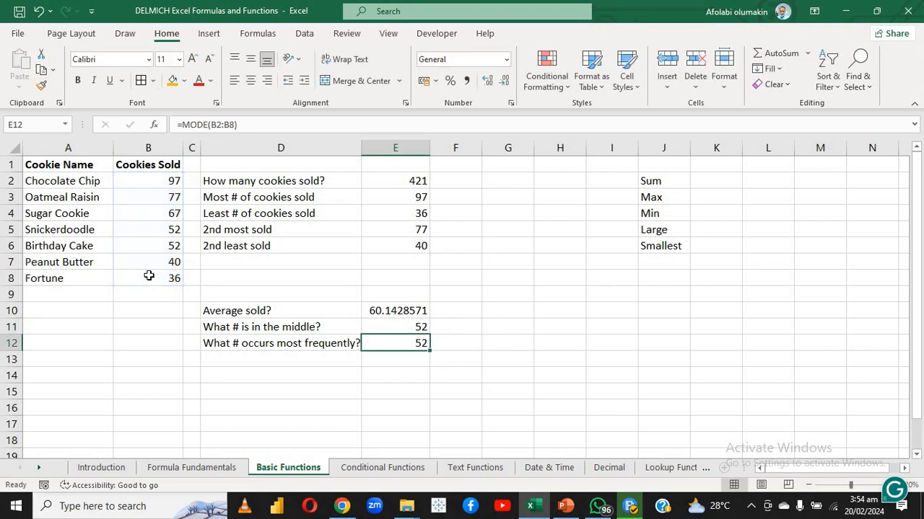
Review the formula in E12, clear it, and re-enter =MODE(B2:B8) for the most frequent number
{"action": "double_click", "coordinate": [384, 343]}
{"action": "key", "text": "Return"}
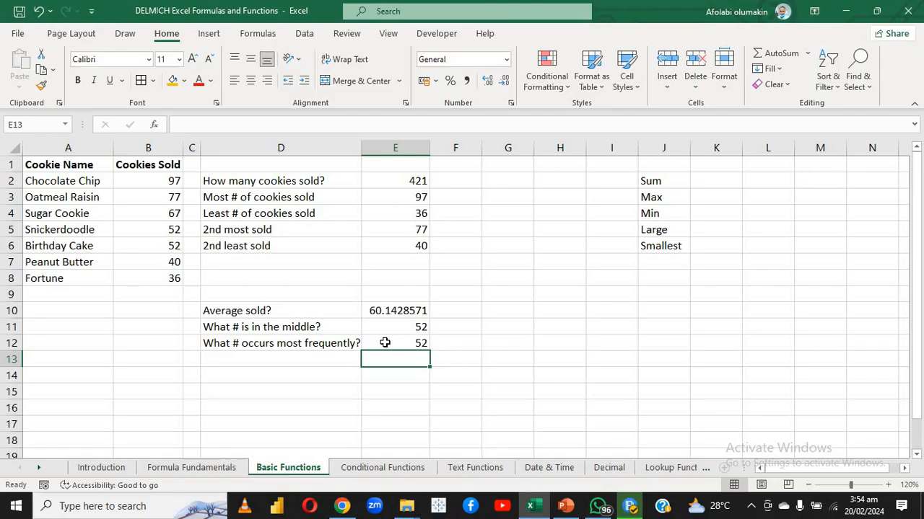
{"action": "left_click", "coordinate": [385, 343]}
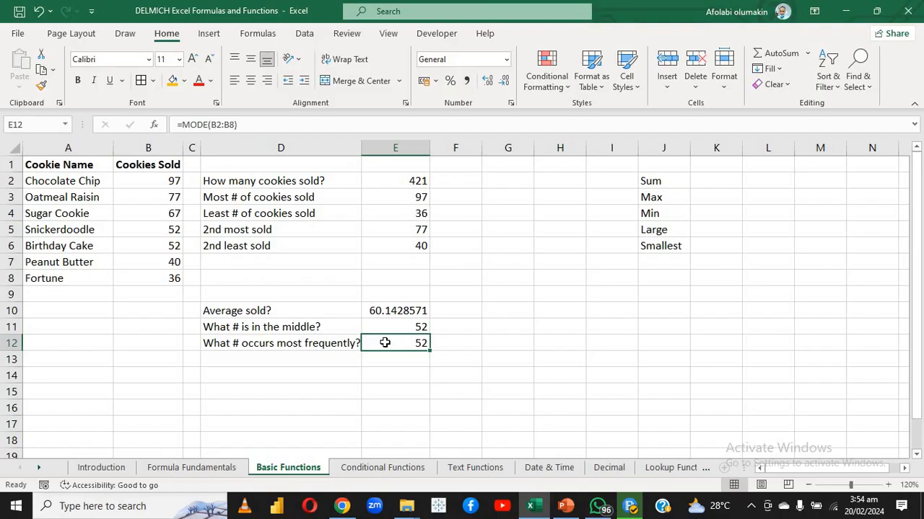
{"action": "key", "text": "Delete"}
{"action": "type", "text": "="}
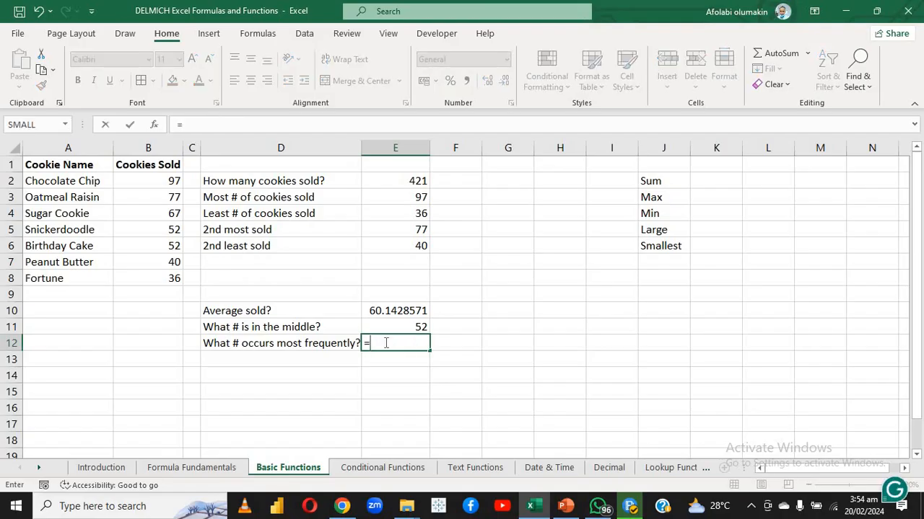
{"action": "type", "text": "MODE"}
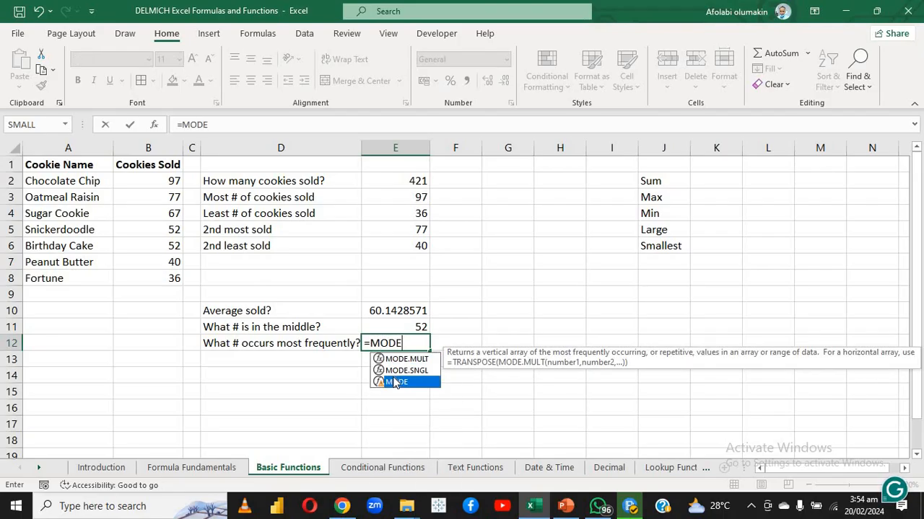
{"action": "double_click", "coordinate": [394, 380]}
{"action": "left_click", "coordinate": [166, 181]}
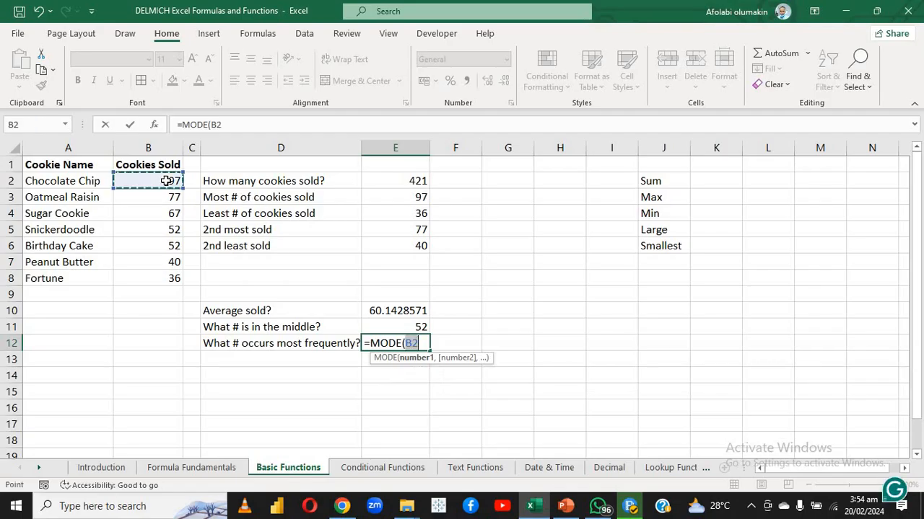
{"action": "left_click_drag", "start_coordinate": [184, 191], "coordinate": [163, 290]}
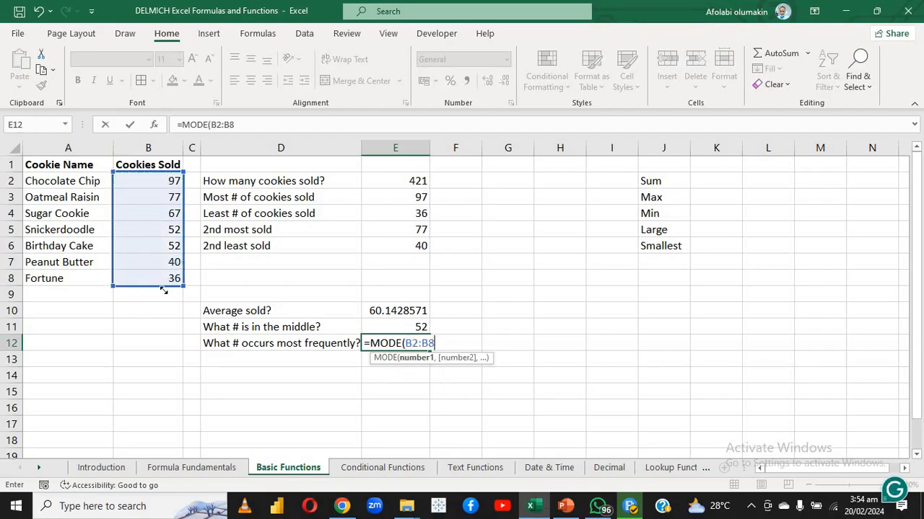
{"action": "key", "text": "Return"}
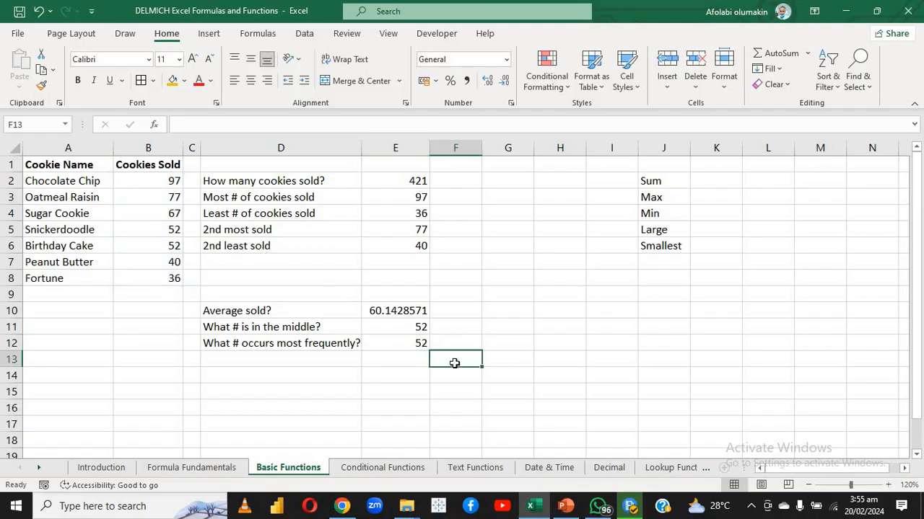
Go to the Conditional Functions sheet with the cookie sales by country
{"action": "left_click", "coordinate": [364, 471]}
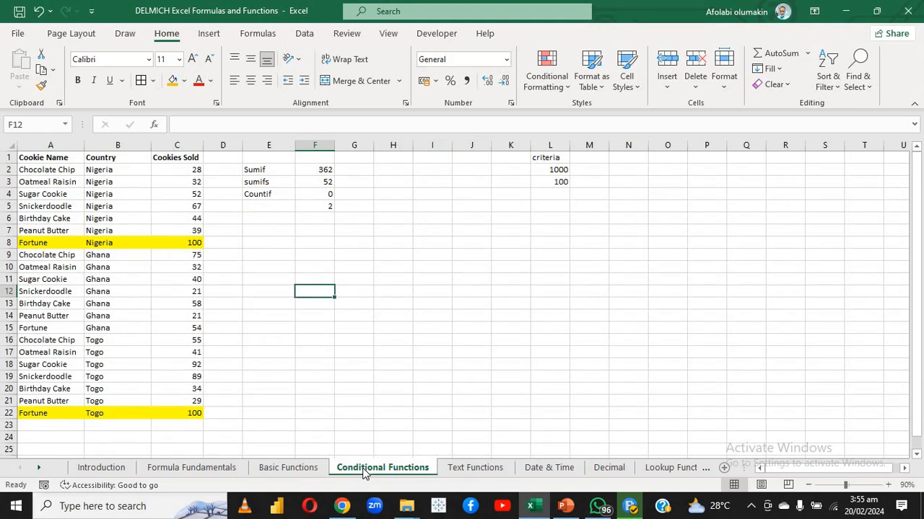
{"action": "left_click", "coordinate": [261, 397]}
{"action": "left_click", "coordinate": [322, 324]}
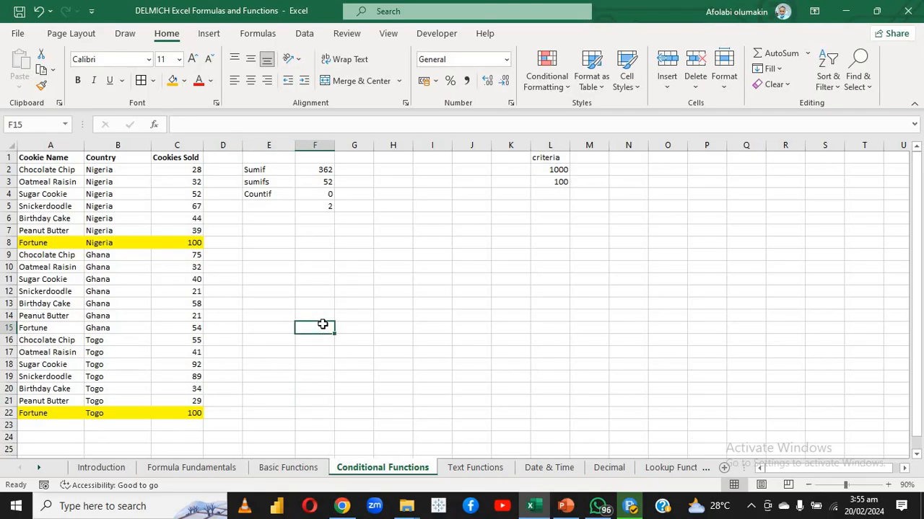
{"action": "left_click", "coordinate": [223, 232]}
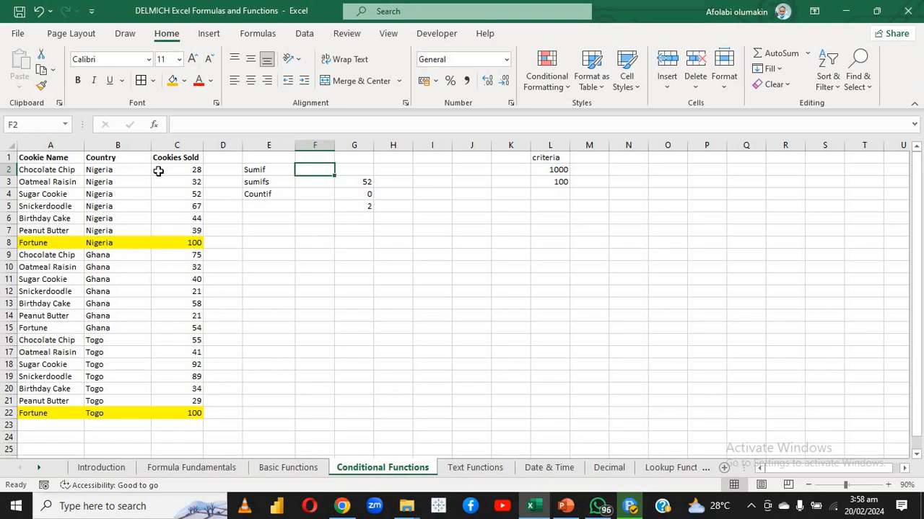
Check the total of the Nigeria sales by selecting C2:C8 in the Cookies Sold column
{"action": "left_click_drag", "start_coordinate": [158, 171], "coordinate": [166, 243]}
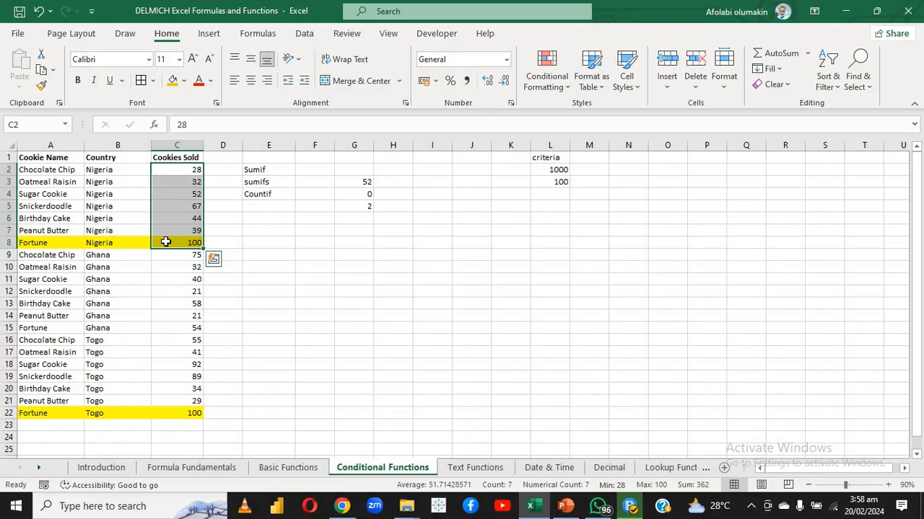
{"action": "left_click", "coordinate": [259, 182]}
{"action": "left_click", "coordinate": [314, 160]}
Search Insert Function for SUMIF and choose the SUMIF function for F2
{"action": "left_click", "coordinate": [312, 169]}
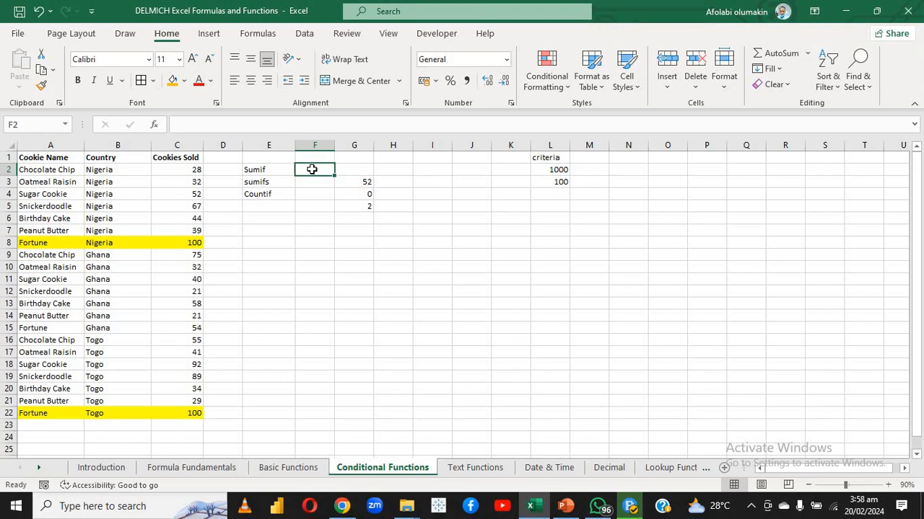
{"action": "left_click", "coordinate": [154, 125]}
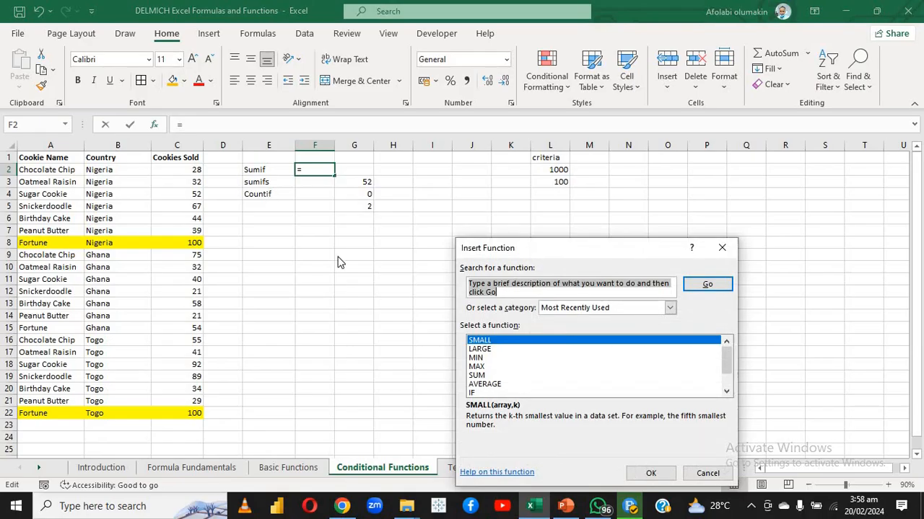
{"action": "type", "text": "SUM"}
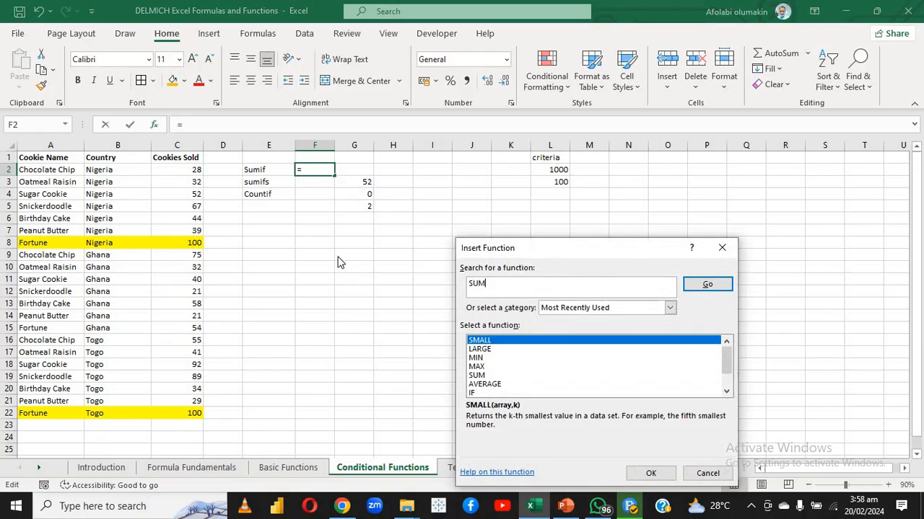
{"action": "type", "text": "IF"}
{"action": "left_click", "coordinate": [691, 287]}
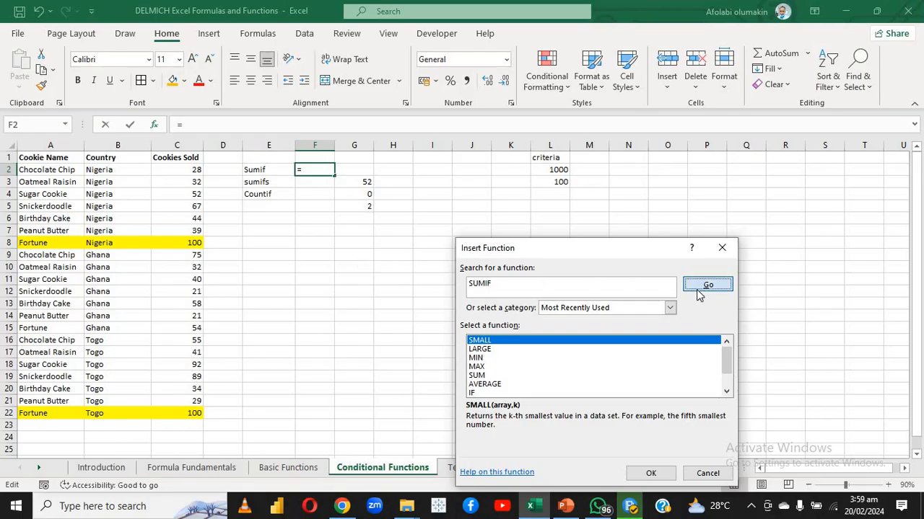
{"action": "left_click", "coordinate": [647, 473]}
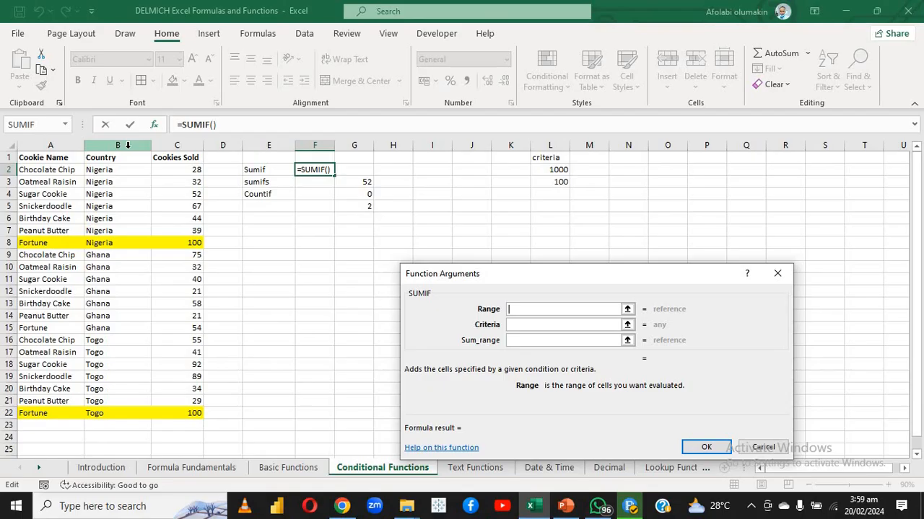
Complete the SUMIF function in F2 with B:B as Range, B2 as Criteria and C:C as Sum_range
{"action": "left_click", "coordinate": [128, 145]}
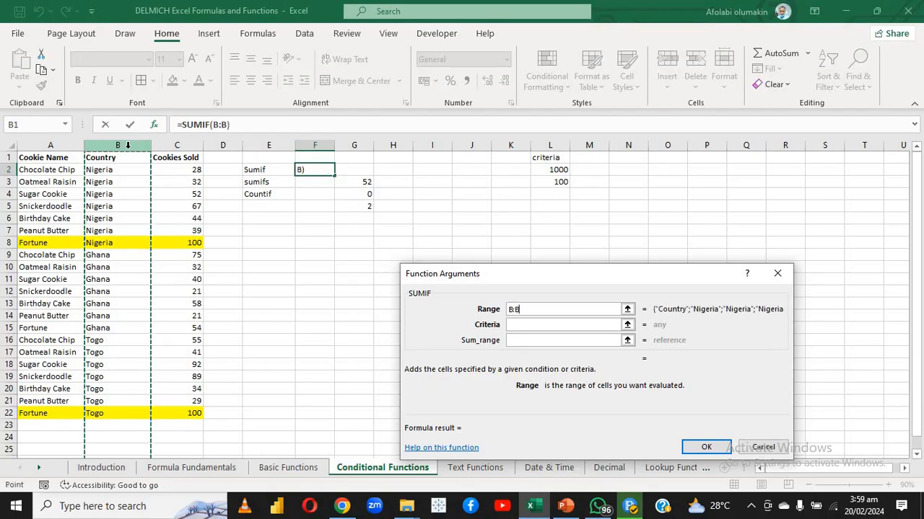
{"action": "left_click", "coordinate": [515, 325]}
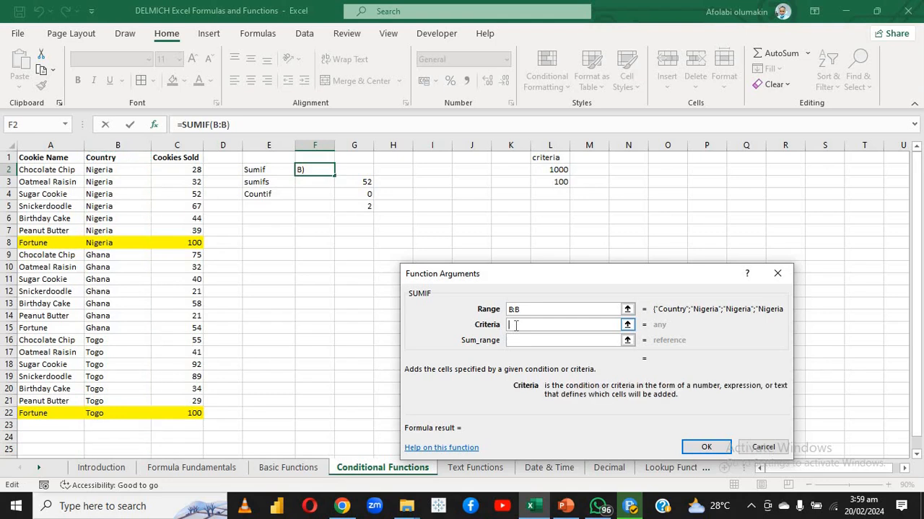
{"action": "left_click", "coordinate": [129, 174]}
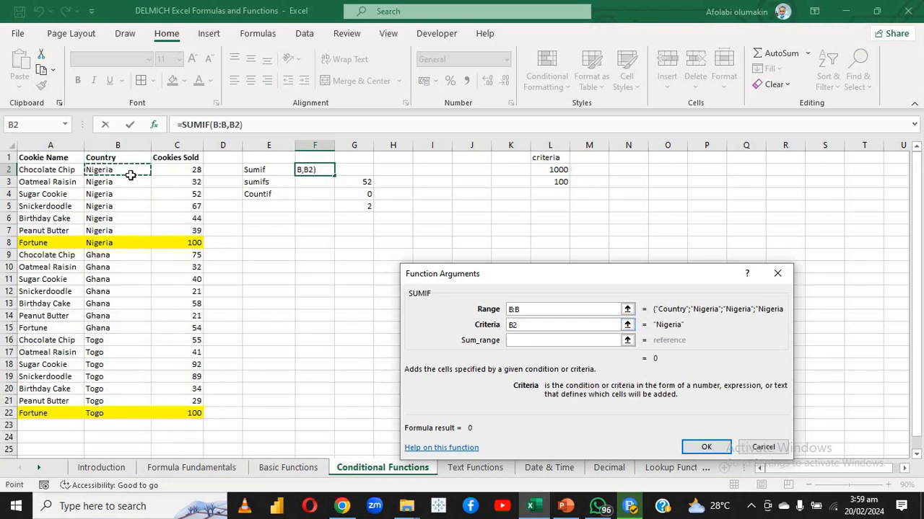
{"action": "left_click", "coordinate": [515, 340]}
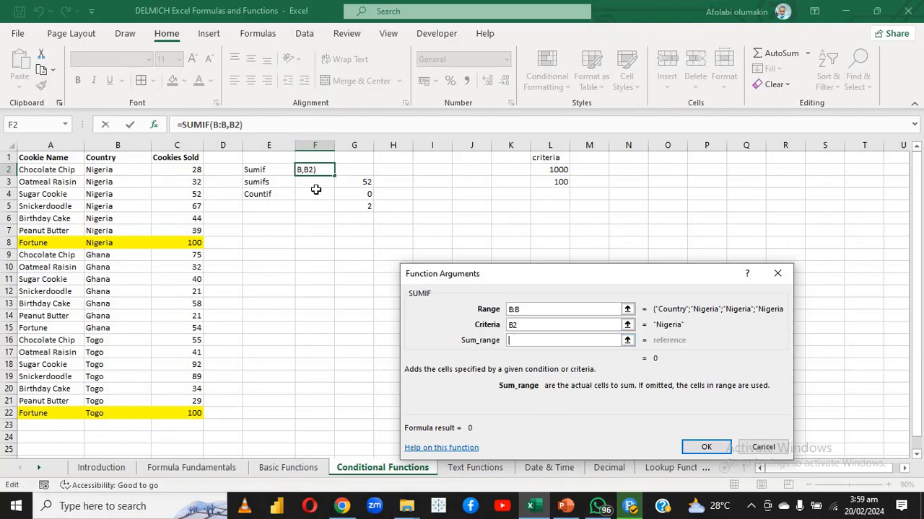
{"action": "left_click", "coordinate": [171, 138]}
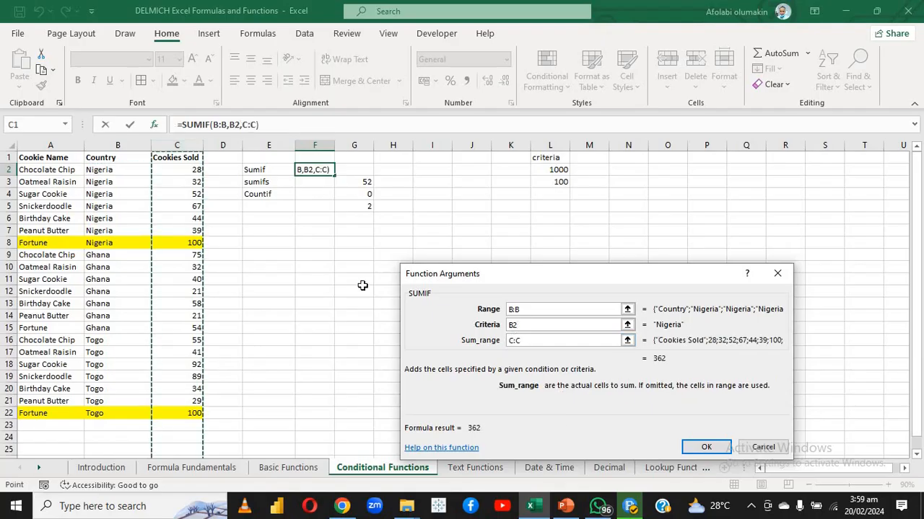
{"action": "key", "text": "Return"}
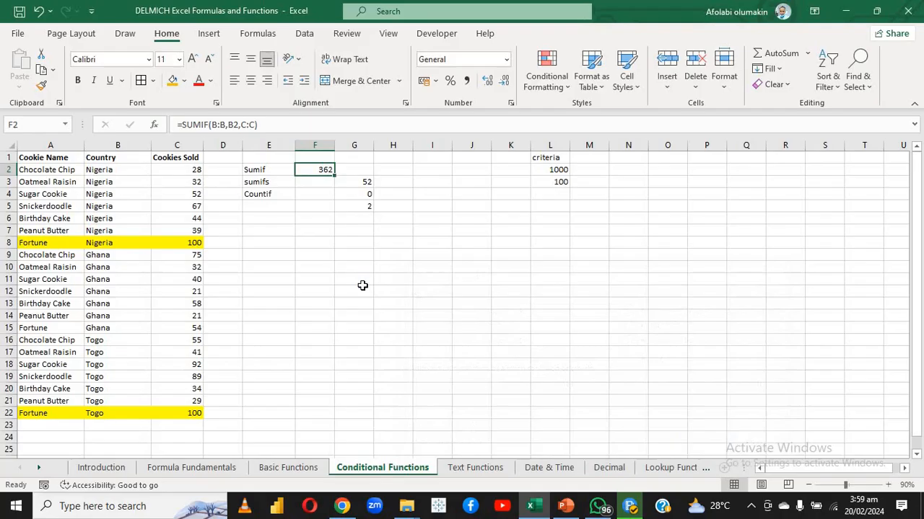
Search Insert Function for SUMIFS and choose the SUMIFS function for F3
{"action": "left_click", "coordinate": [316, 255]}
{"action": "left_click", "coordinate": [301, 167]}
{"action": "left_click", "coordinate": [314, 187]}
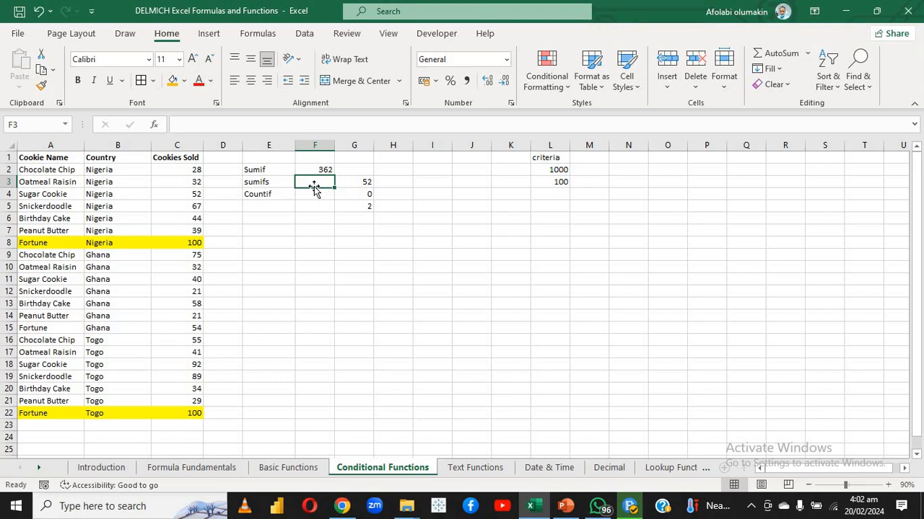
{"action": "left_click", "coordinate": [154, 125]}
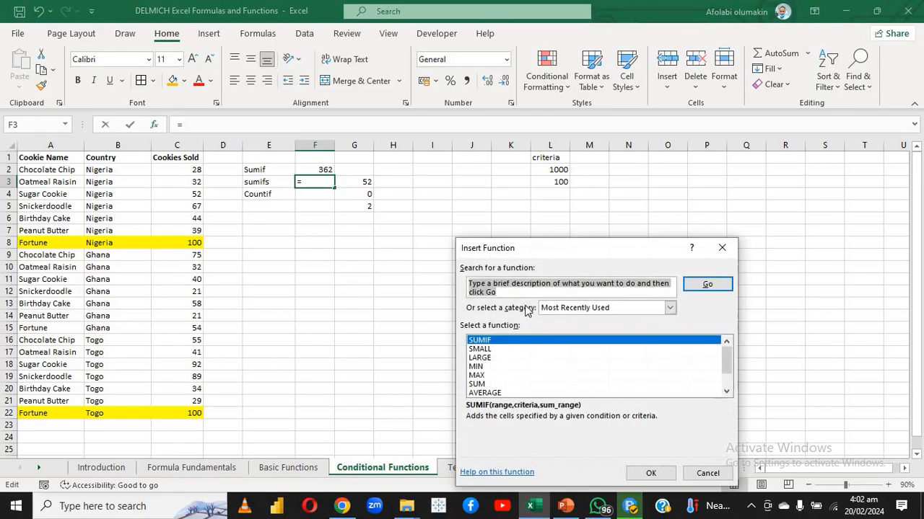
{"action": "type", "text": "SUN"}
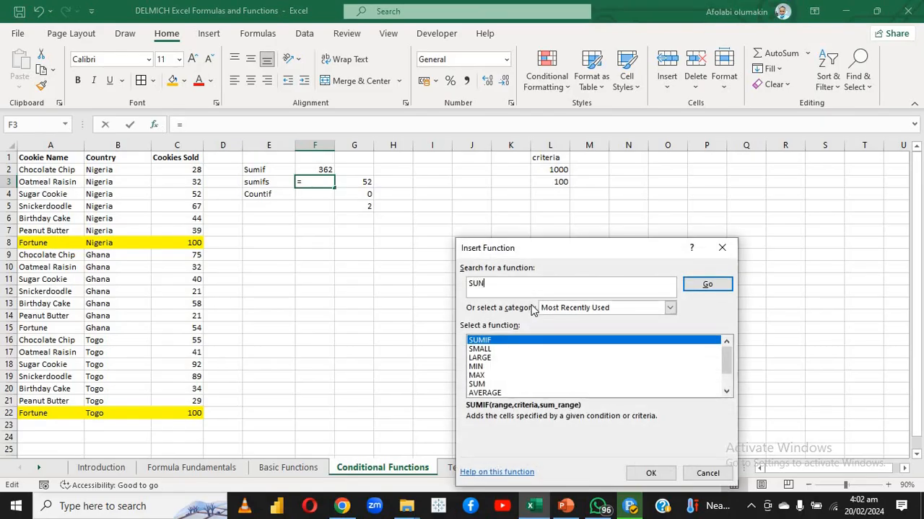
{"action": "key", "text": "BackSpace"}
{"action": "type", "text": "MIFS"}
{"action": "left_click", "coordinate": [708, 285]}
{"action": "left_click", "coordinate": [650, 473]}
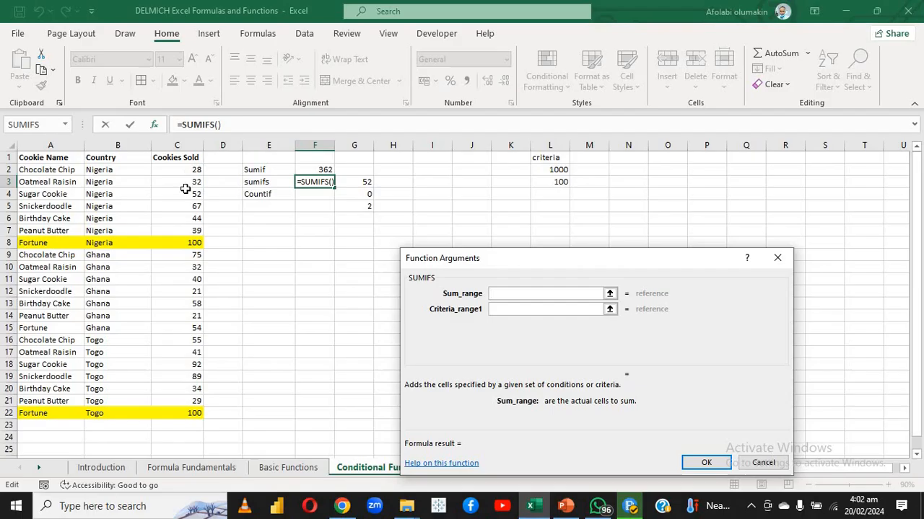
Set the SUMIFS arguments to C:C as Sum_range, B:B as Criteria_range1 and B2 as Criteria1
{"action": "left_click", "coordinate": [187, 144]}
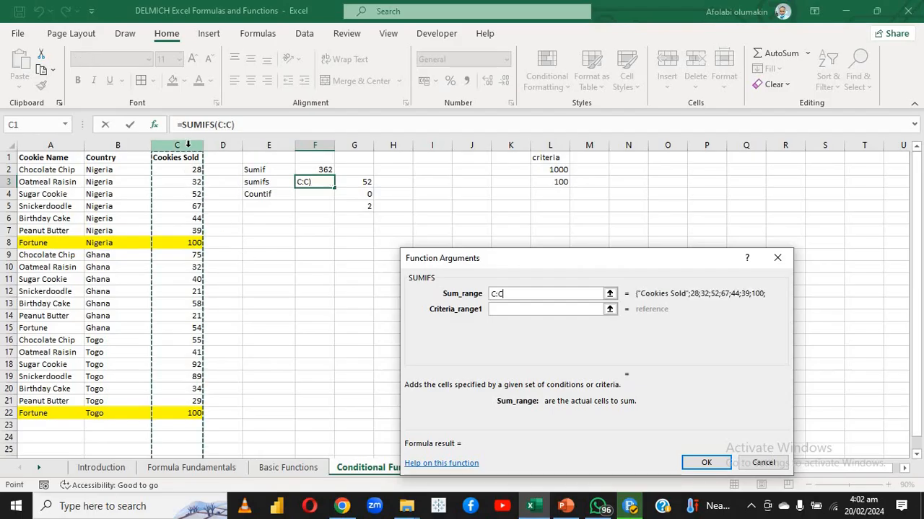
{"action": "left_click", "coordinate": [504, 310]}
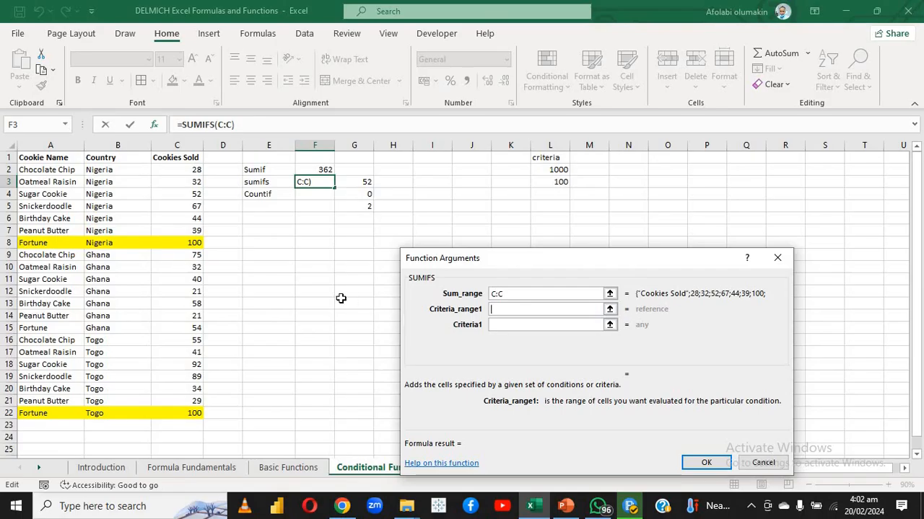
{"action": "left_click", "coordinate": [133, 145]}
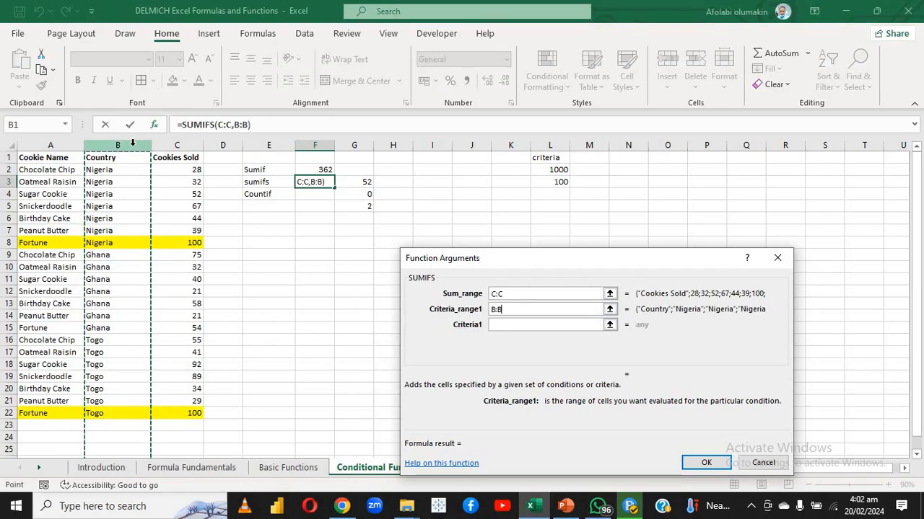
{"action": "left_click", "coordinate": [502, 324]}
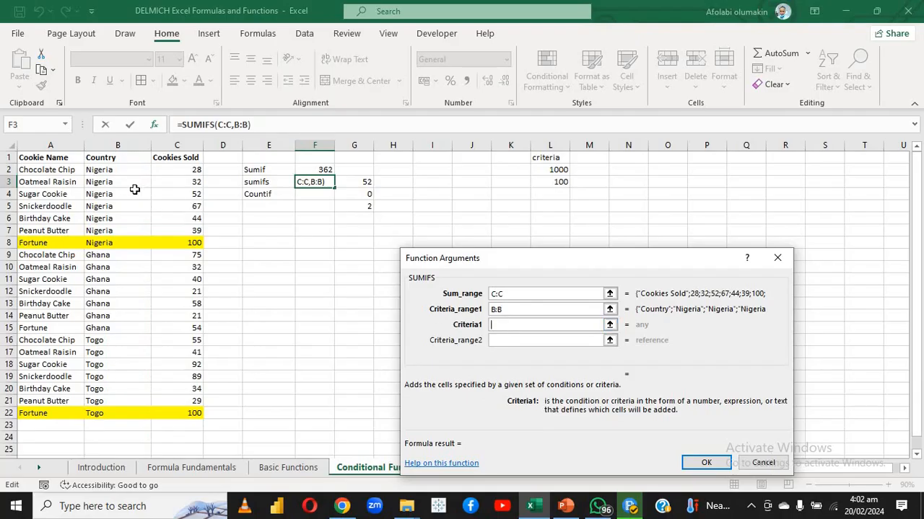
{"action": "left_click", "coordinate": [115, 171]}
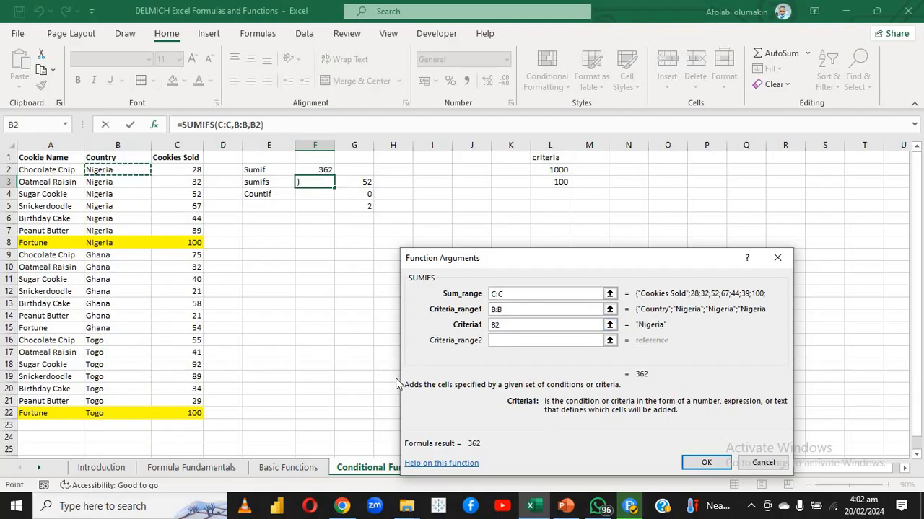
Set Criteria_range2 to A:A, try A2 as Criteria2, and complete the SUMIFS function in F3 with A6 as Criteria2 instead
{"action": "left_click", "coordinate": [510, 341]}
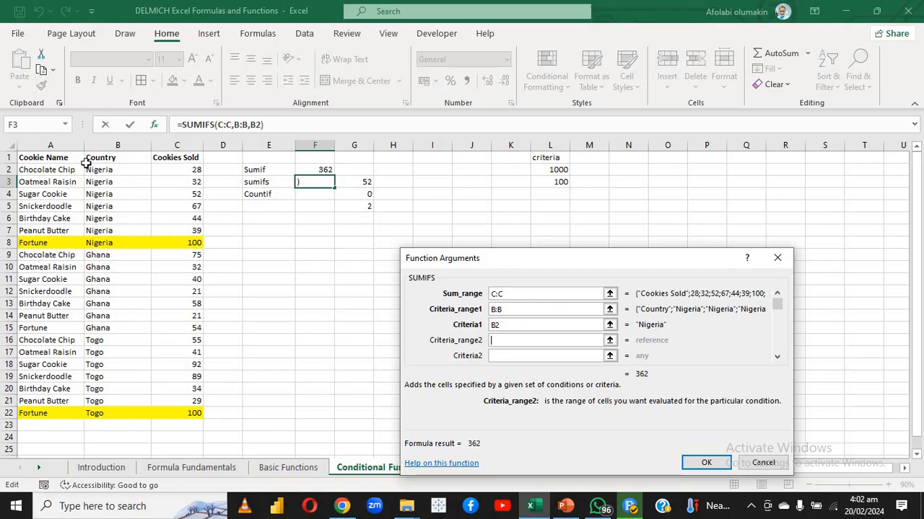
{"action": "left_click", "coordinate": [70, 145]}
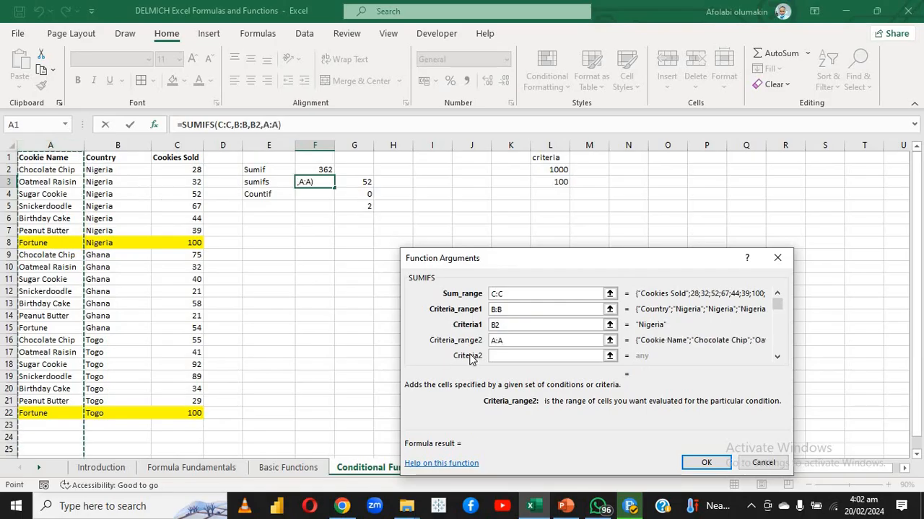
{"action": "left_click", "coordinate": [495, 356]}
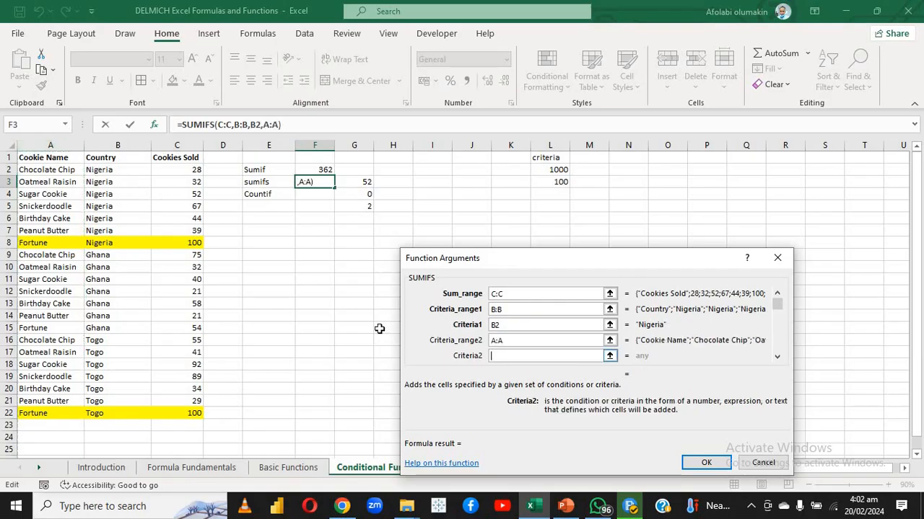
{"action": "left_click", "coordinate": [41, 173]}
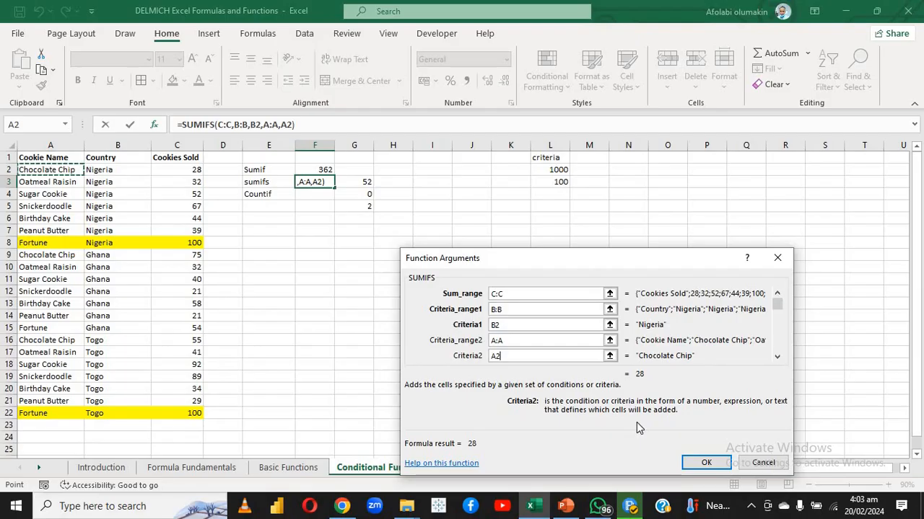
{"action": "key", "text": "BackSpace"}
{"action": "key", "text": "BackSpace"}
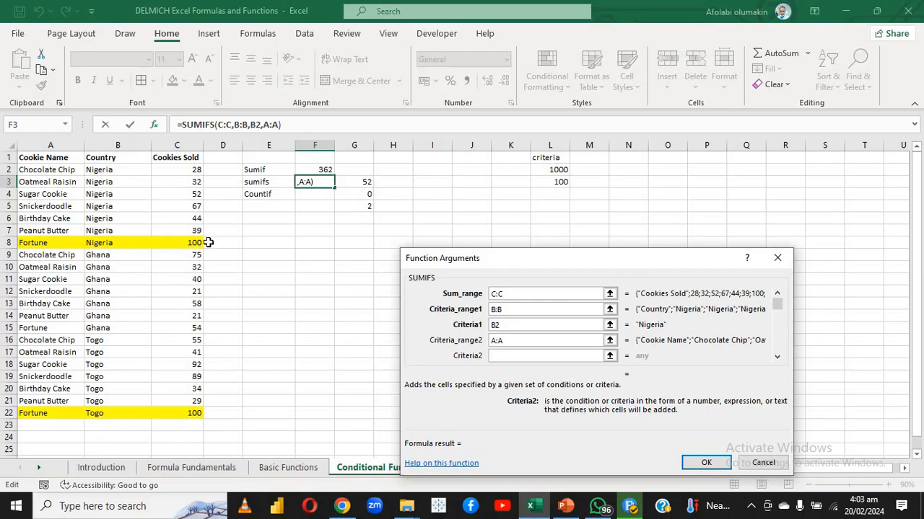
{"action": "left_click", "coordinate": [54, 218]}
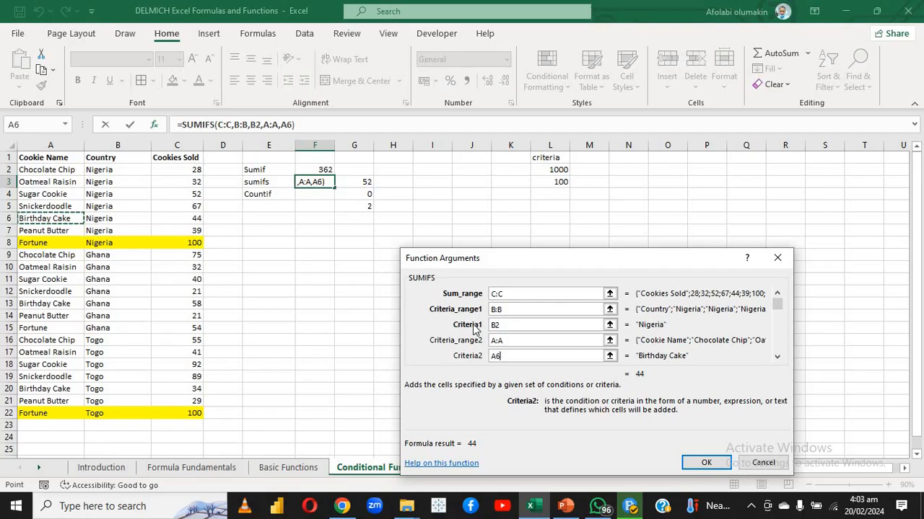
{"action": "left_click", "coordinate": [706, 462]}
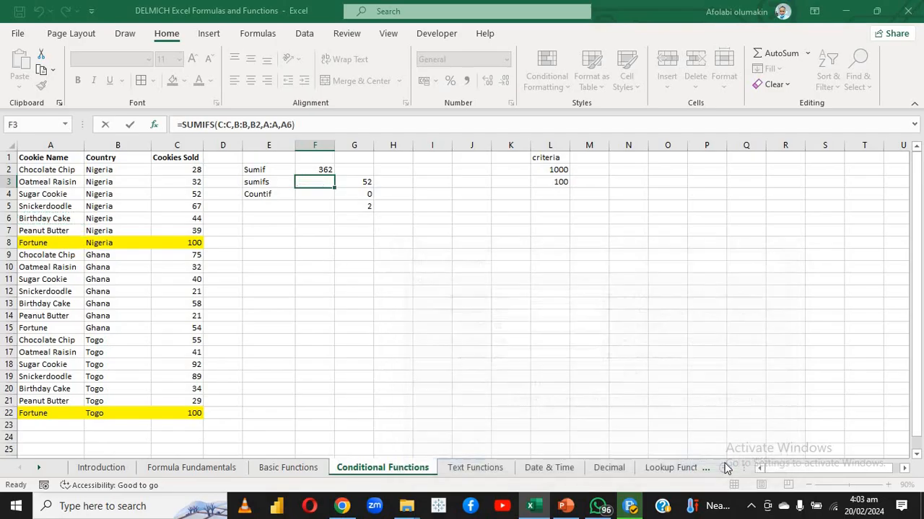
{"action": "left_click", "coordinate": [356, 374]}
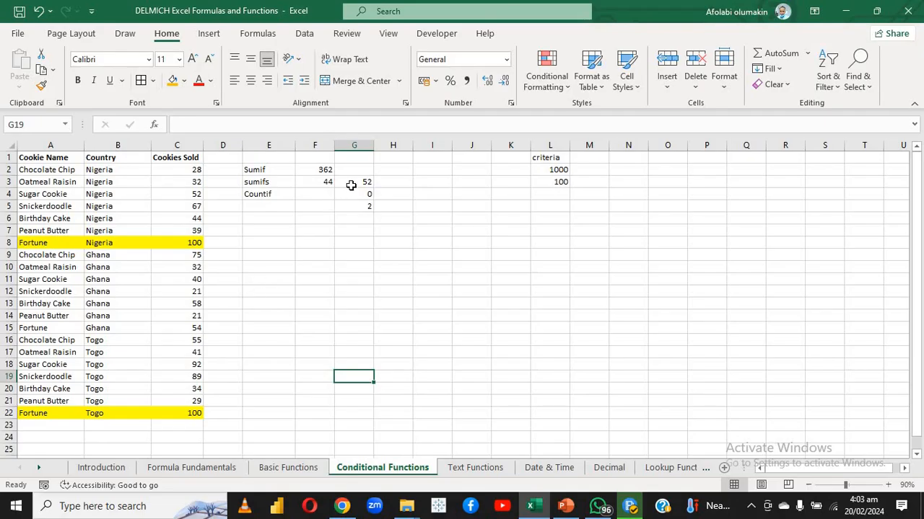
Clear the old example results in G3:G5 beside the sumifs and Countif rows
{"action": "left_click_drag", "start_coordinate": [351, 184], "coordinate": [356, 208]}
{"action": "key", "text": "Delete"}
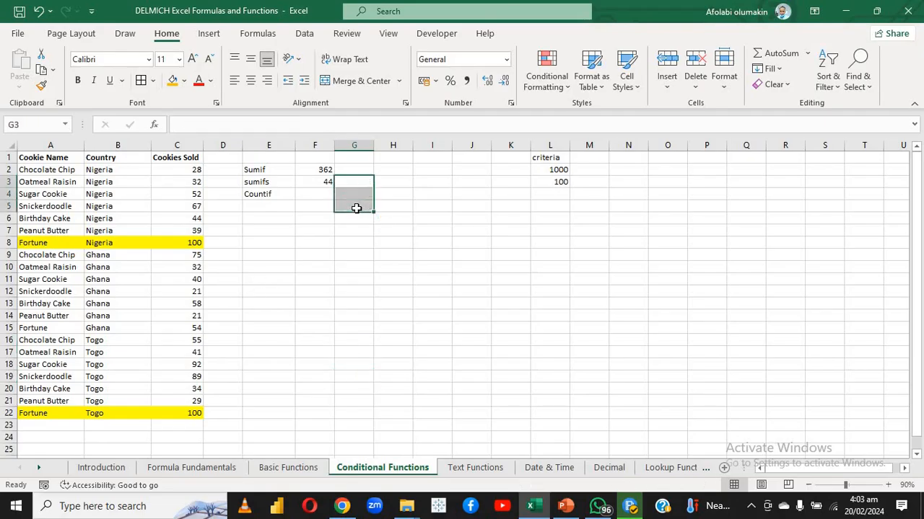
{"action": "left_click", "coordinate": [306, 234]}
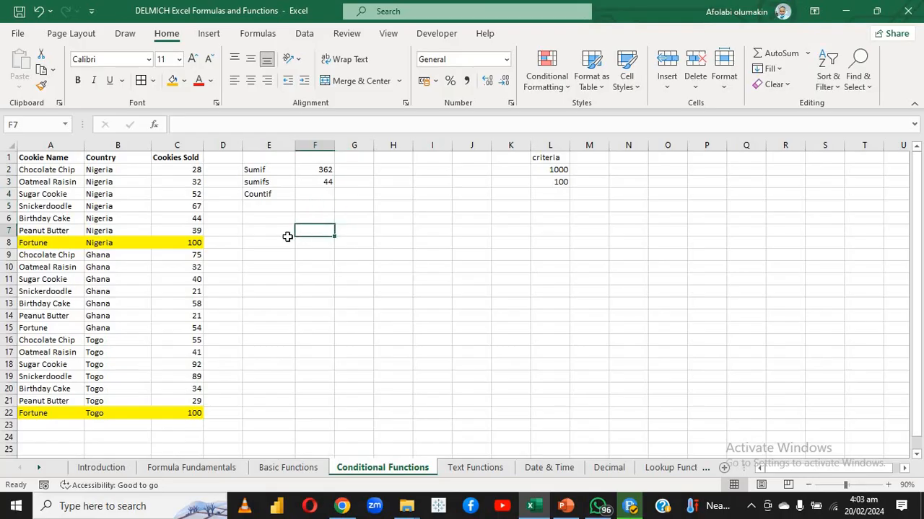
{"action": "left_click", "coordinate": [288, 241]}
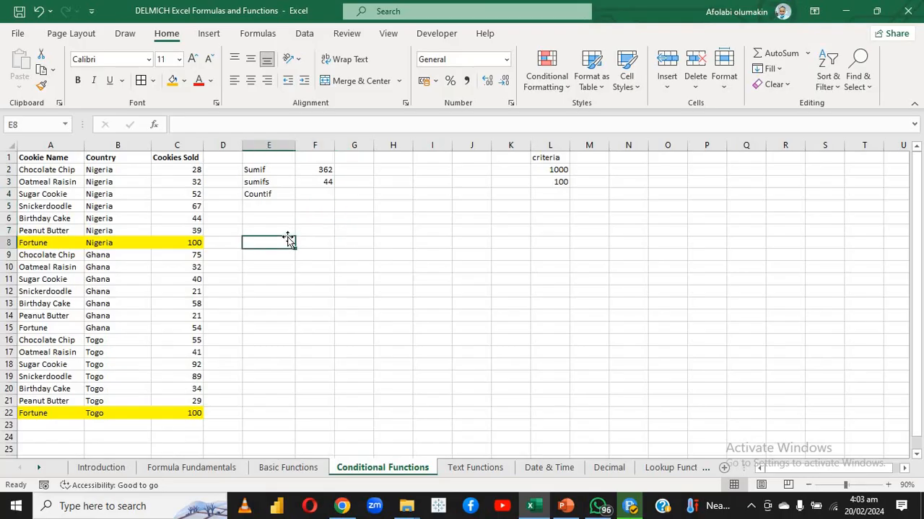
{"action": "left_click", "coordinate": [344, 232]}
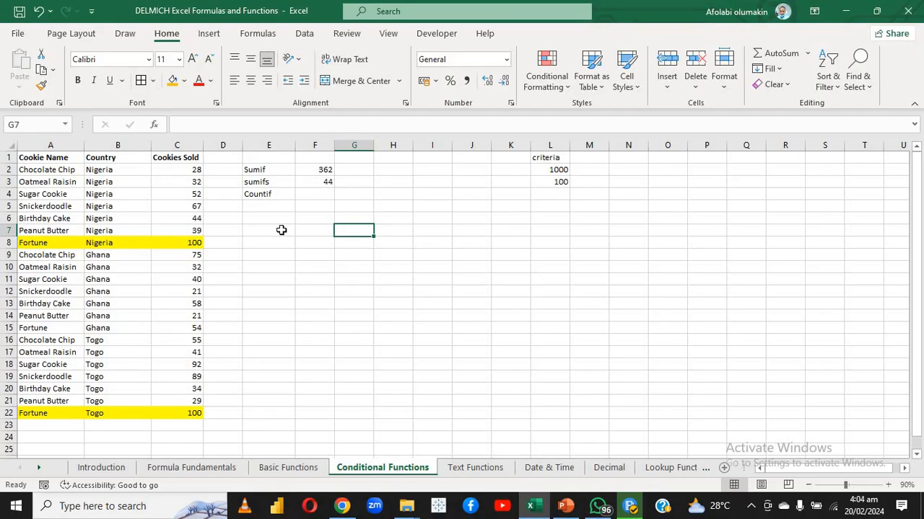
Search Insert Function for COUNTIF and choose the COUNTIF function for F4
{"action": "left_click", "coordinate": [310, 193]}
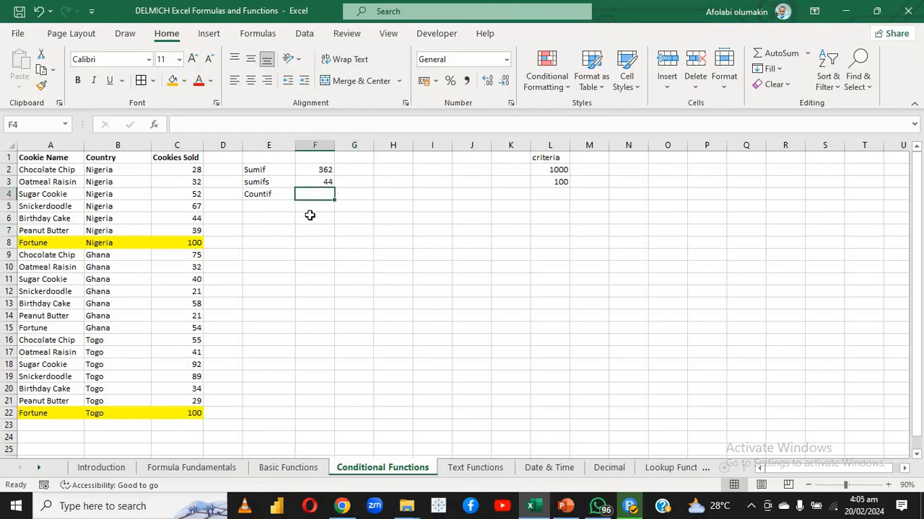
{"action": "type", "text": "="}
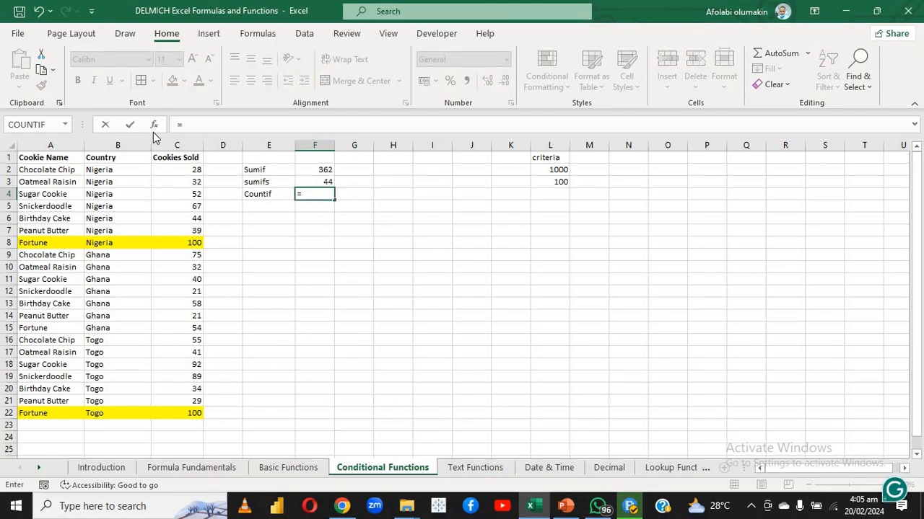
{"action": "left_click", "coordinate": [154, 125]}
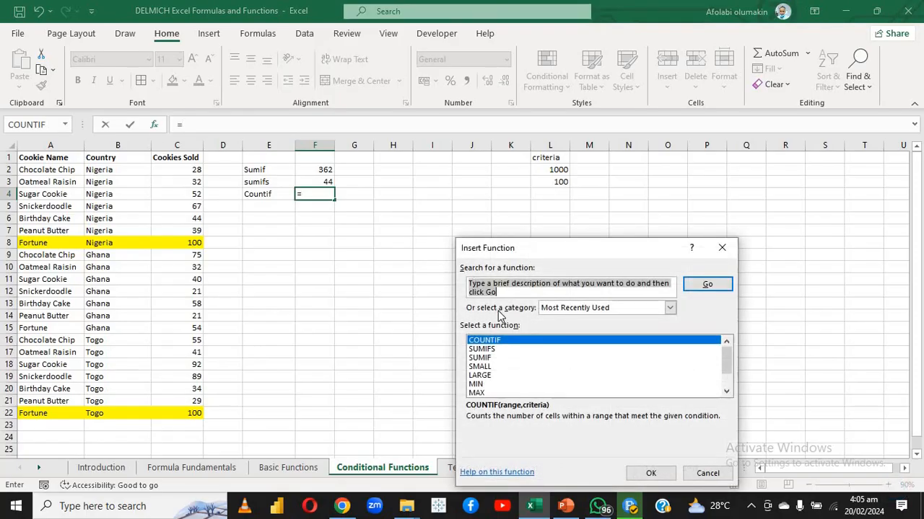
{"action": "type", "text": "COUNT"}
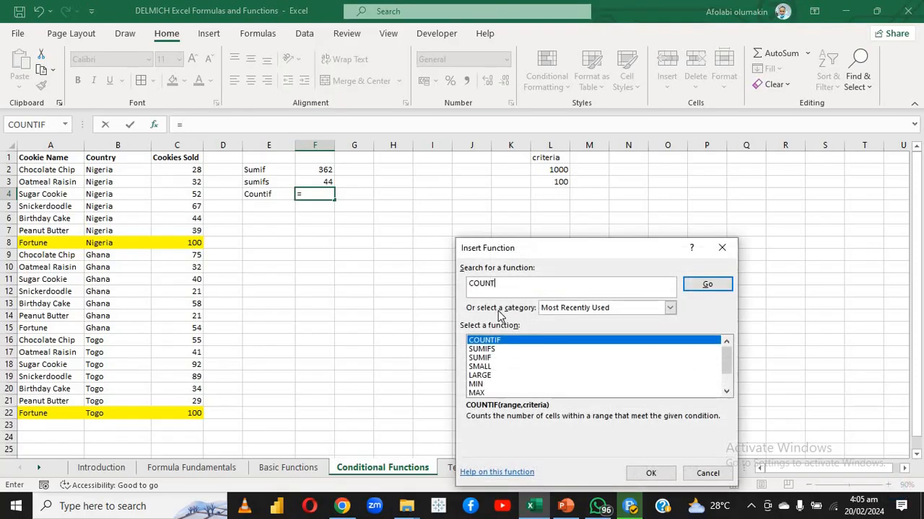
{"action": "type", "text": "IF"}
{"action": "left_click", "coordinate": [686, 285]}
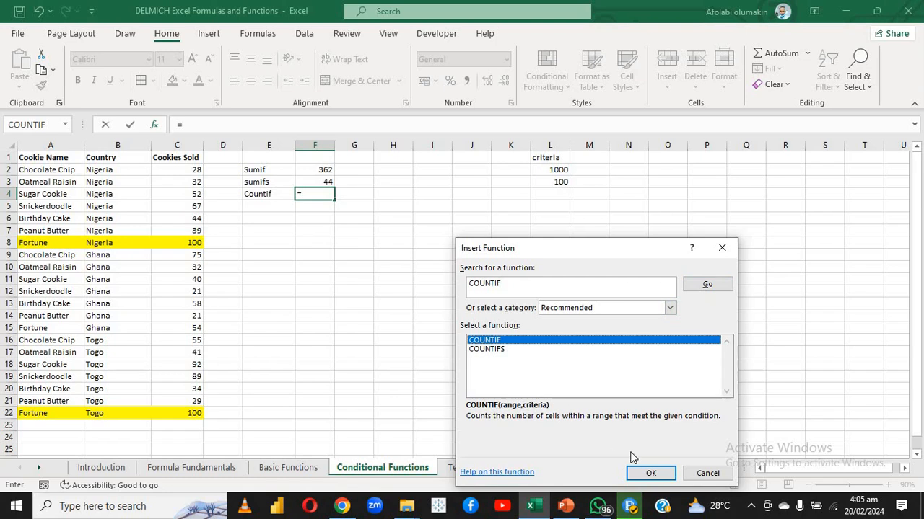
{"action": "left_click", "coordinate": [639, 473]}
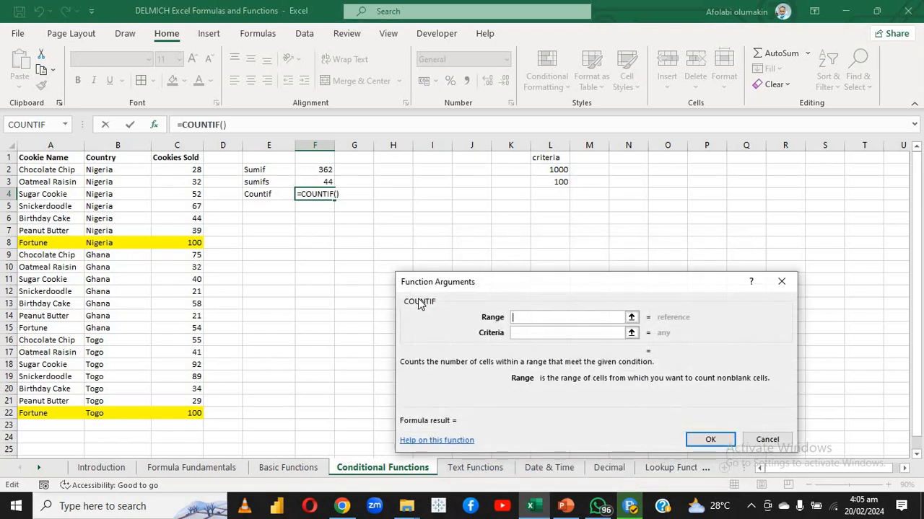
Complete the COUNTIF function in F4 with C:C as Range and L2 as Criteria
{"action": "left_click", "coordinate": [177, 145]}
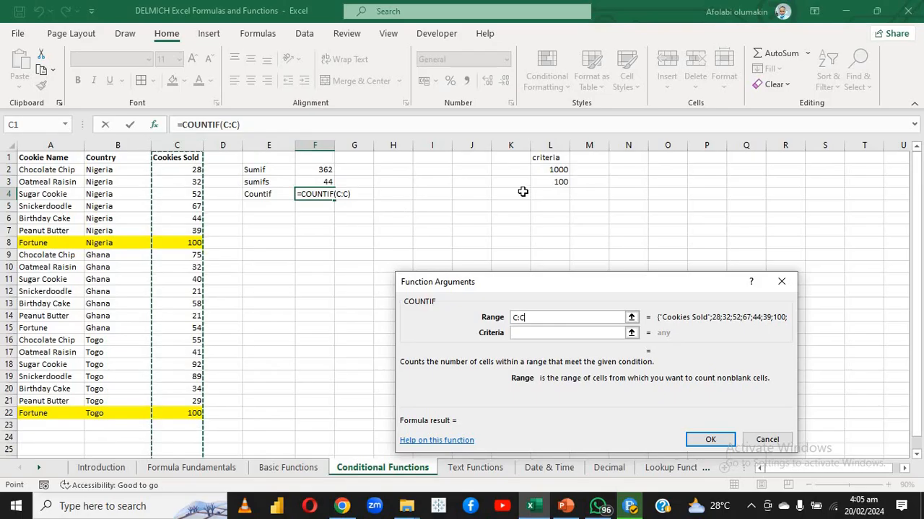
{"action": "left_click", "coordinate": [555, 332]}
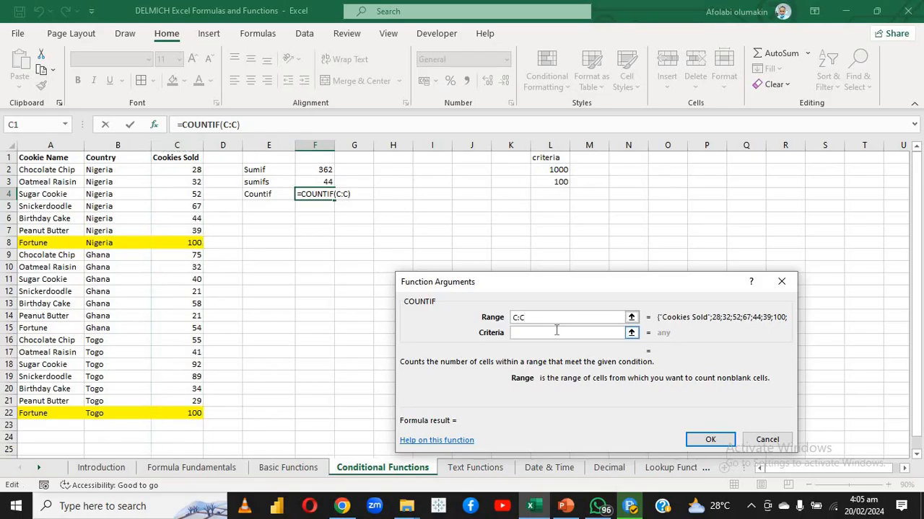
{"action": "left_click", "coordinate": [554, 173]}
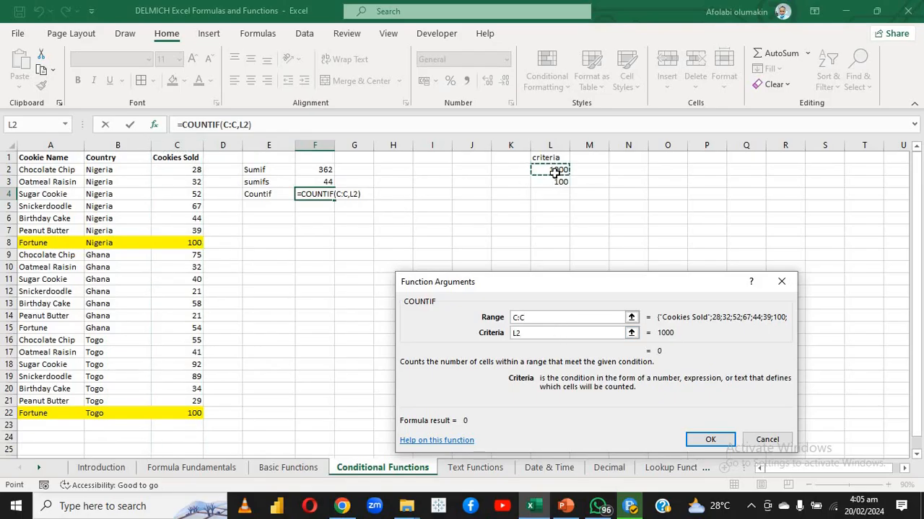
{"action": "key", "text": "Return"}
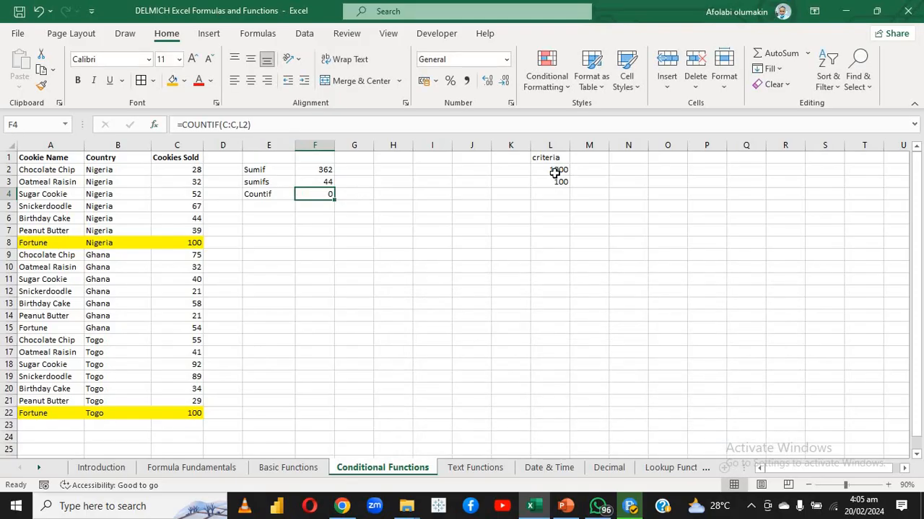
{"action": "left_click", "coordinate": [313, 226]}
Extend the criteria reference of the COUNTIF formula in F4 to L2:L3
{"action": "double_click", "coordinate": [308, 194]}
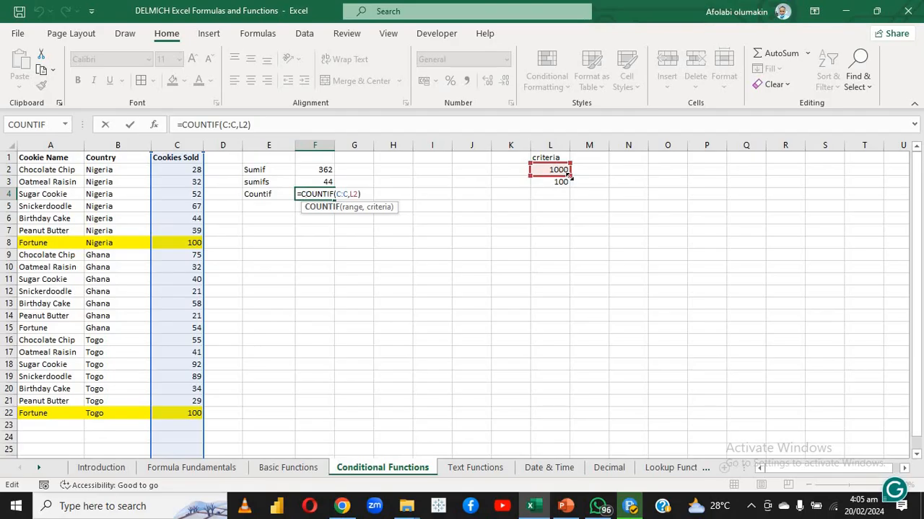
{"action": "left_click_drag", "start_coordinate": [569, 175], "coordinate": [569, 183]}
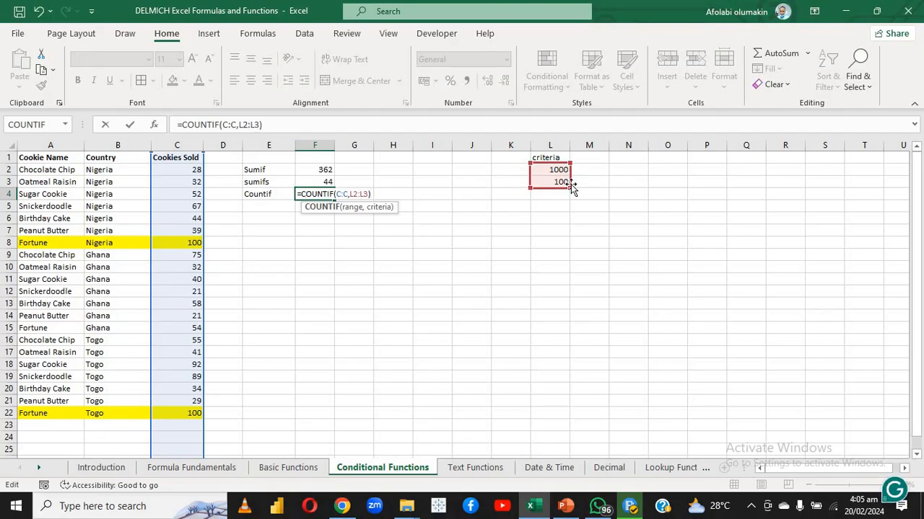
{"action": "key", "text": "Return"}
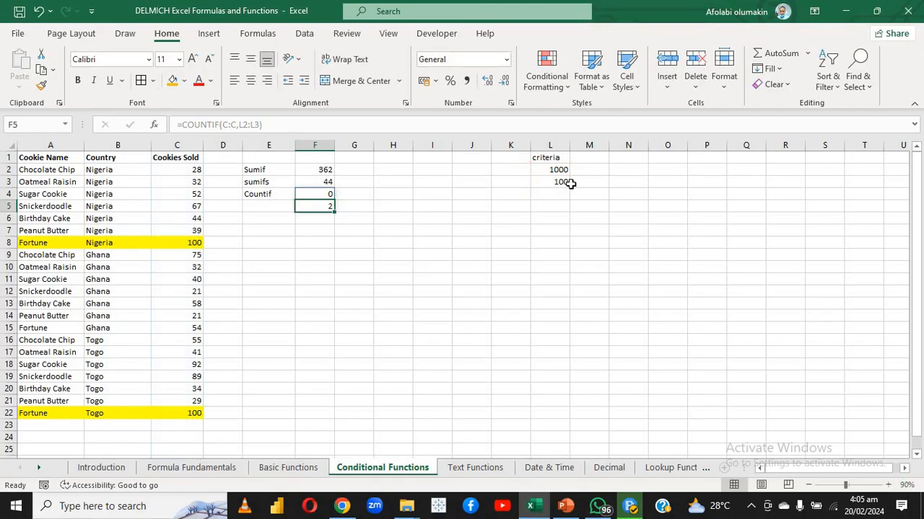
Check the Cookies Sold values in the two highlighted Fortune rows, C8 and C22, against the COUNTIF criteria
{"action": "left_click", "coordinate": [472, 195]}
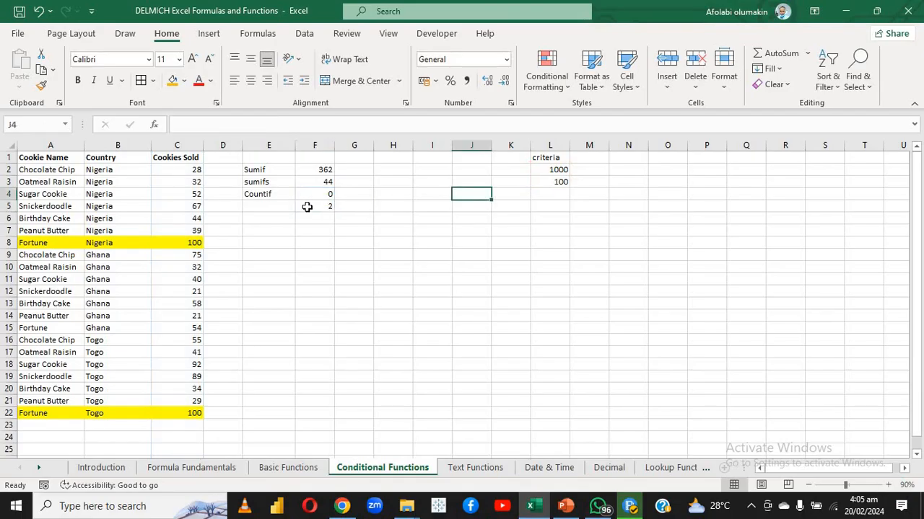
{"action": "left_click", "coordinate": [167, 243]}
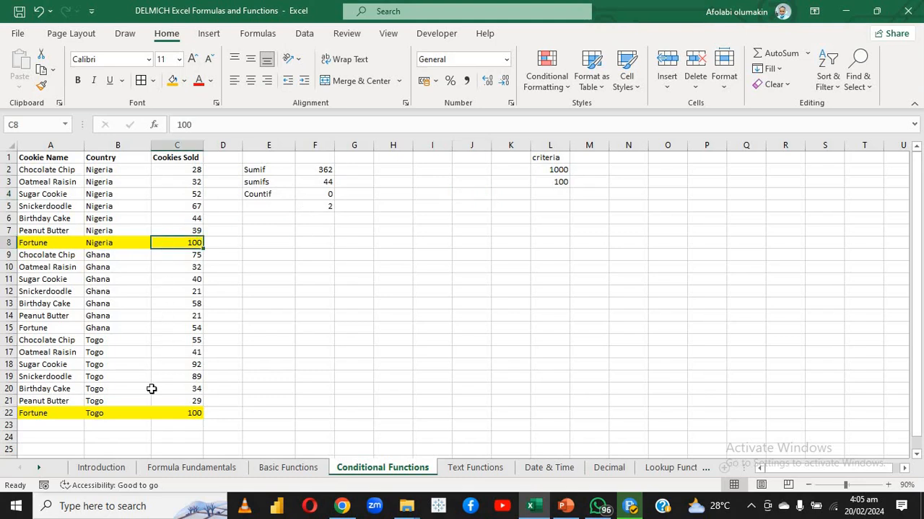
{"action": "left_click", "coordinate": [153, 412]}
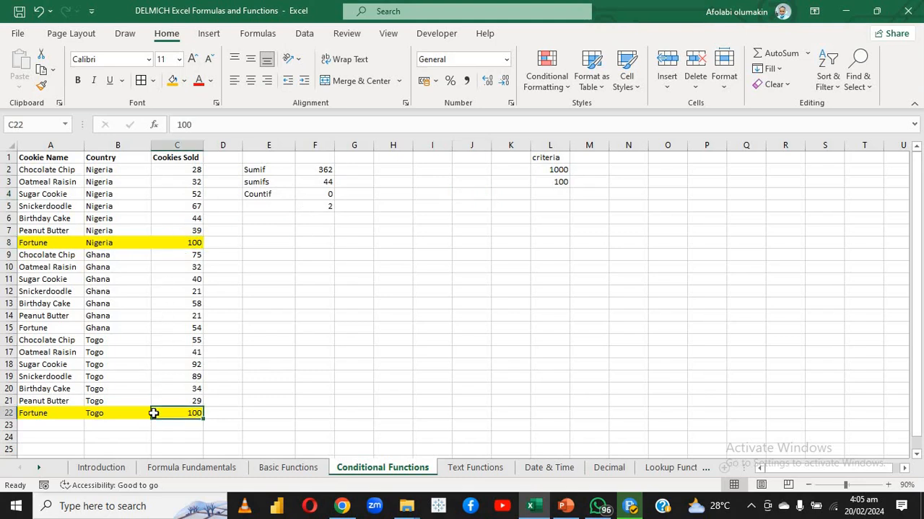
{"action": "left_click", "coordinate": [392, 362]}
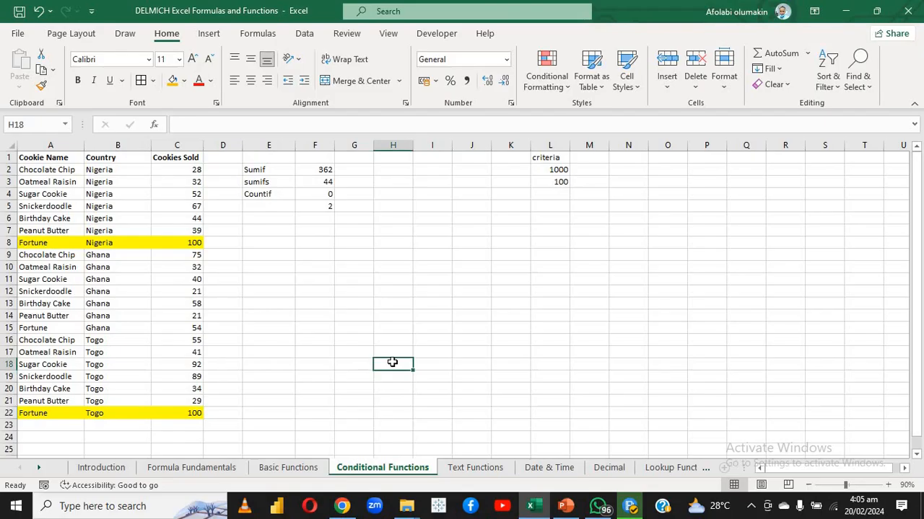
{"action": "left_click", "coordinate": [329, 279]}
On the Text Functions sheet, enter =PROPER(A2) in A3 to convert the name to proper case
{"action": "left_click", "coordinate": [475, 467]}
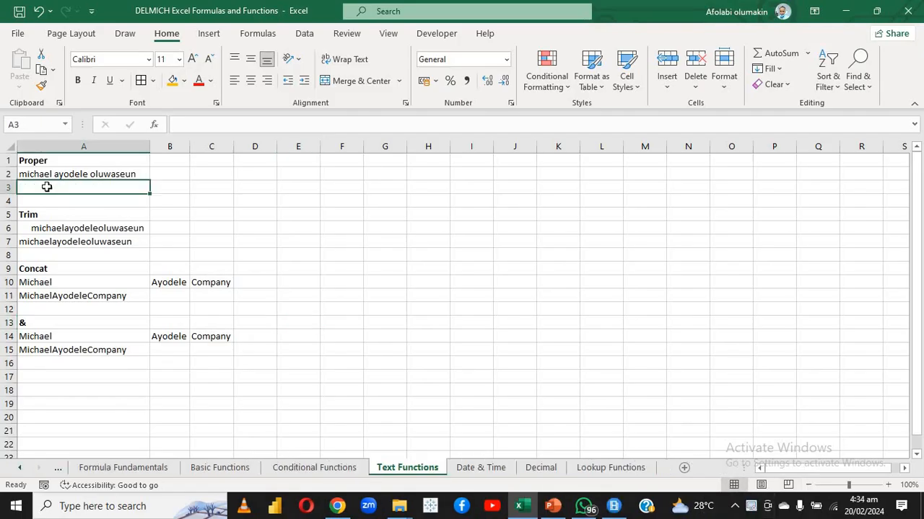
{"action": "type", "text": "="}
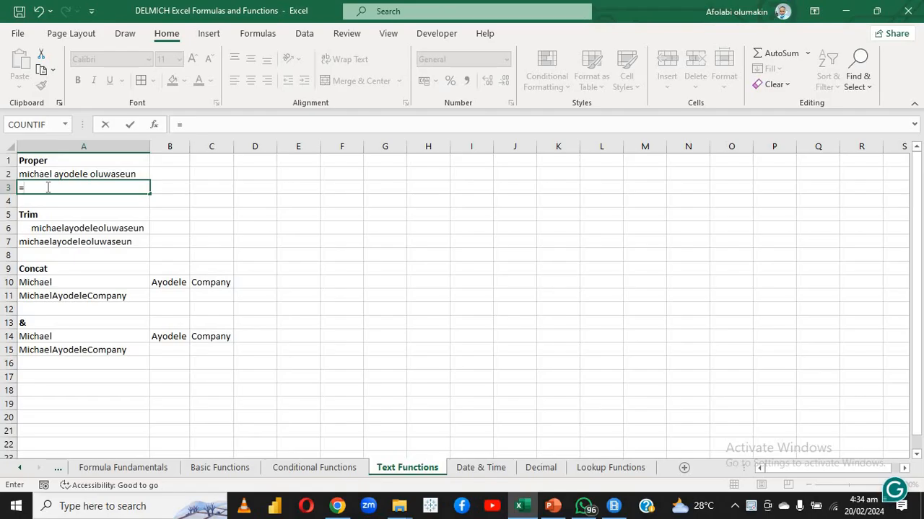
{"action": "type", "text": "PRO"}
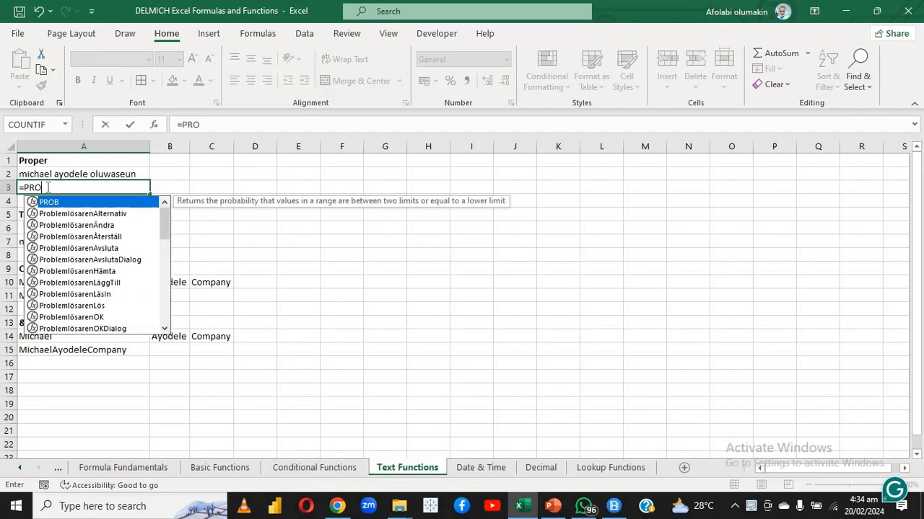
{"action": "type", "text": "PER"}
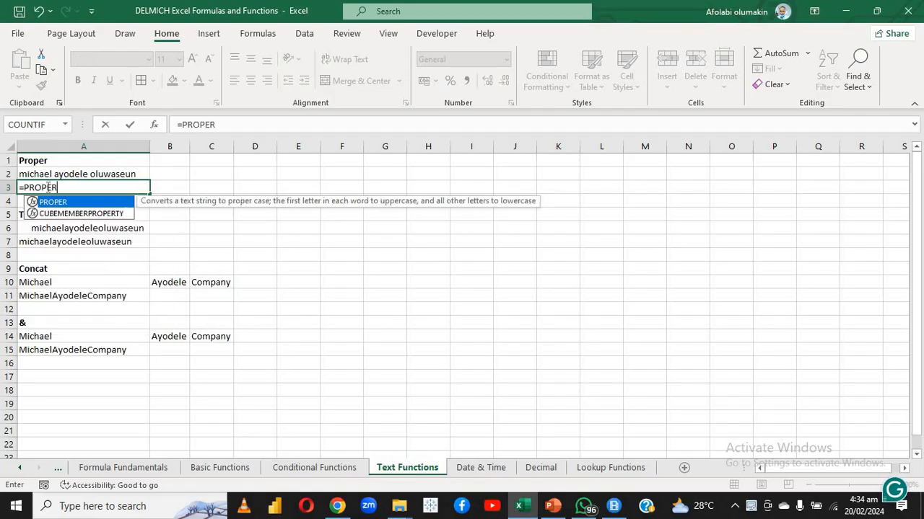
{"action": "double_click", "coordinate": [55, 203]}
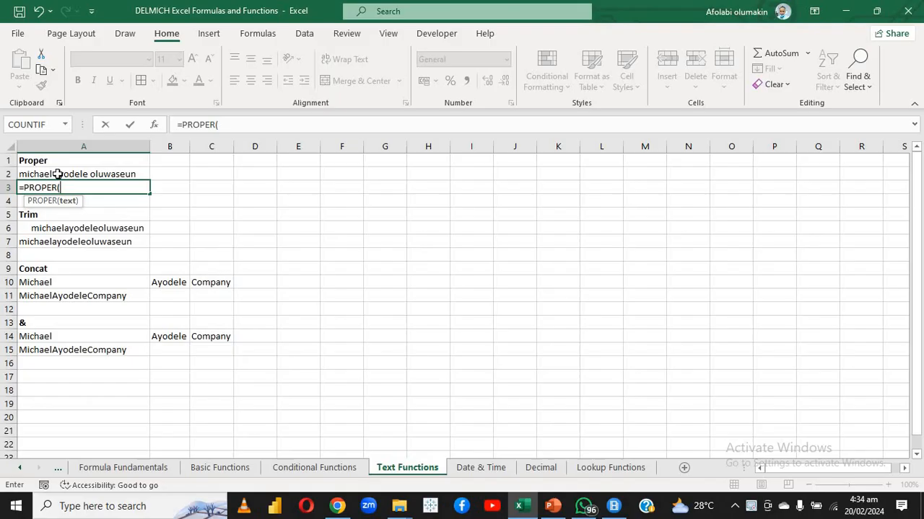
{"action": "left_click", "coordinate": [58, 174]}
{"action": "type", "text": ")"}
{"action": "key", "text": "Return"}
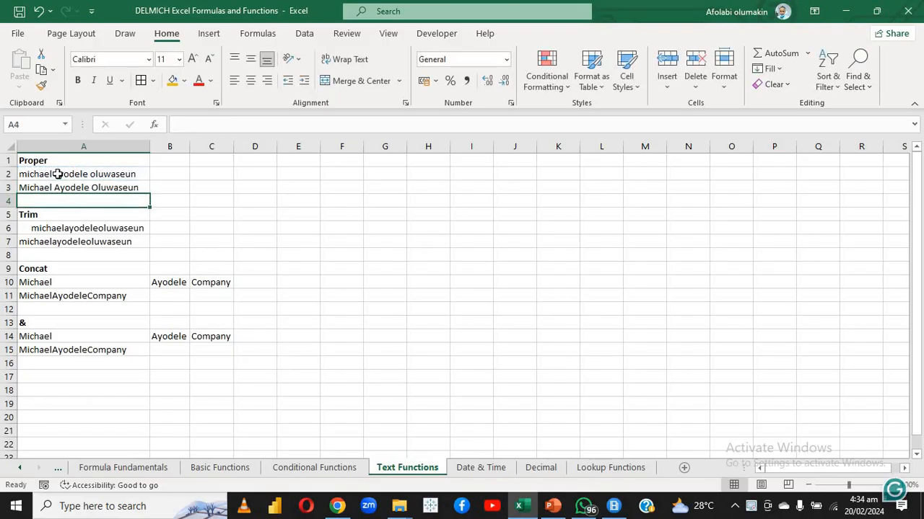
Replace the old Trim result in A7 with a TRIM formula that references A6
{"action": "left_click", "coordinate": [57, 241]}
{"action": "key", "text": "Delete"}
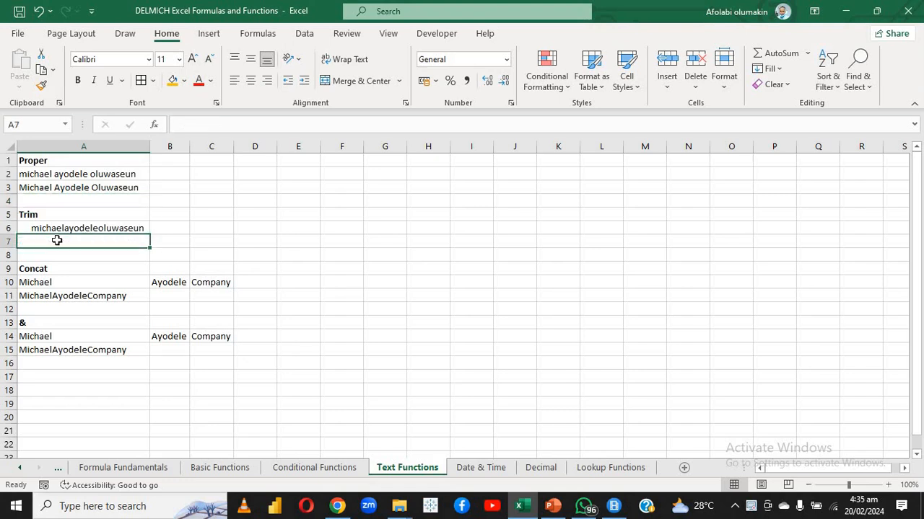
{"action": "type", "text": "=TRIM"}
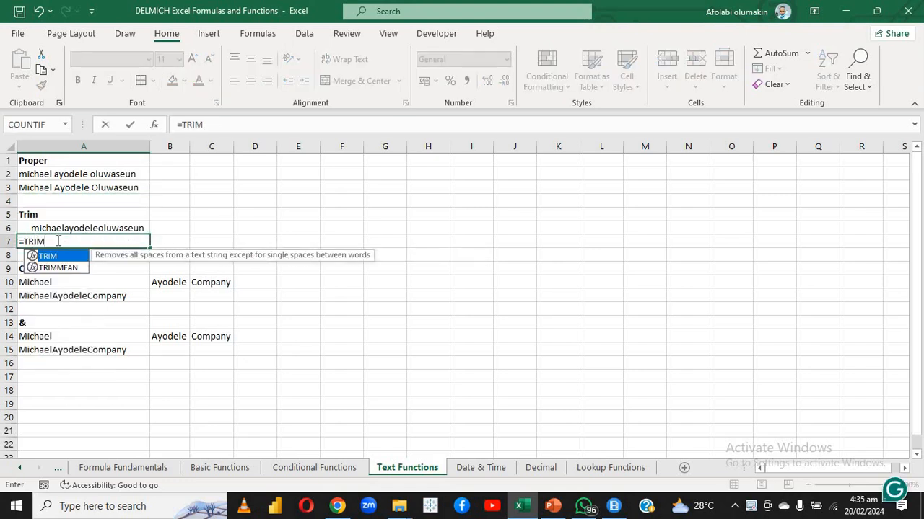
{"action": "double_click", "coordinate": [60, 258]}
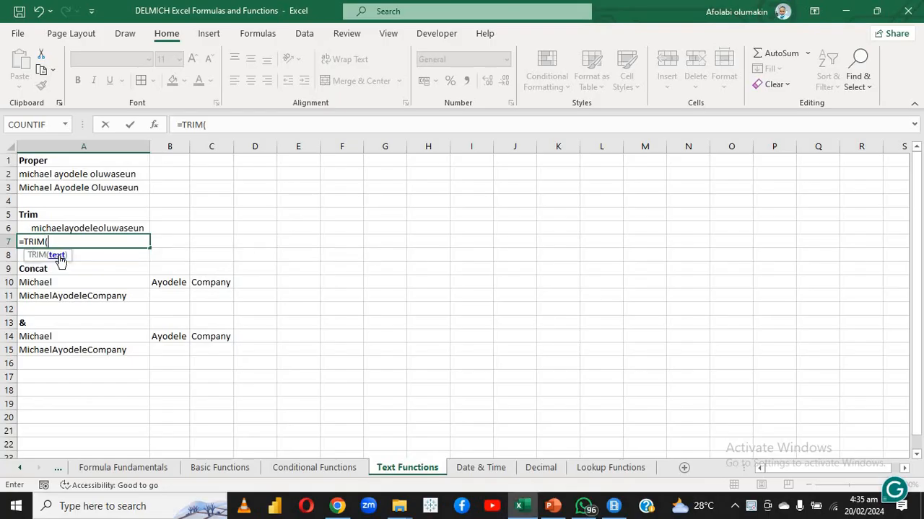
{"action": "left_click", "coordinate": [59, 228]}
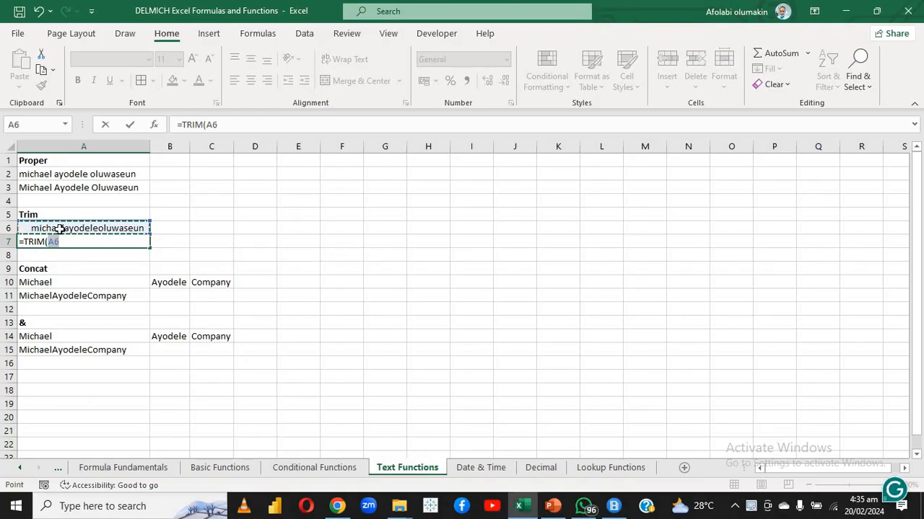
{"action": "key", "text": "Return"}
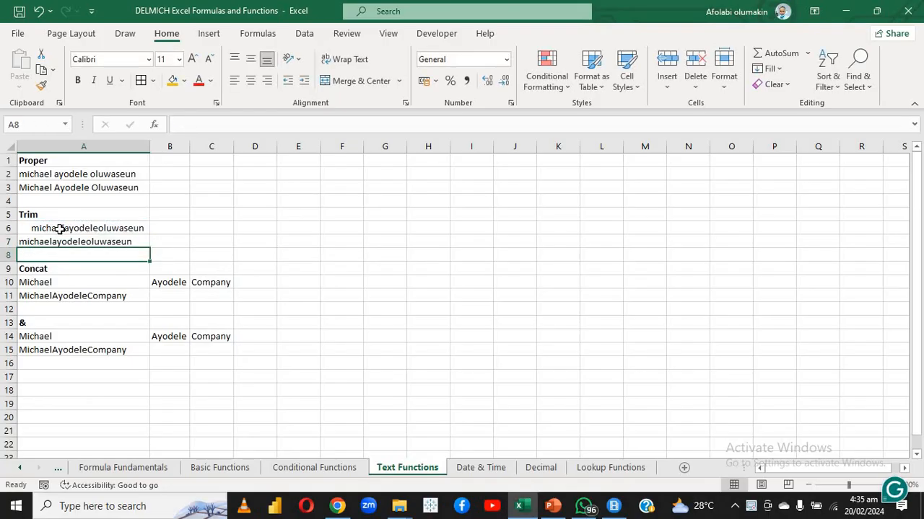
Clear the old Concat result in A11
{"action": "left_click", "coordinate": [59, 298]}
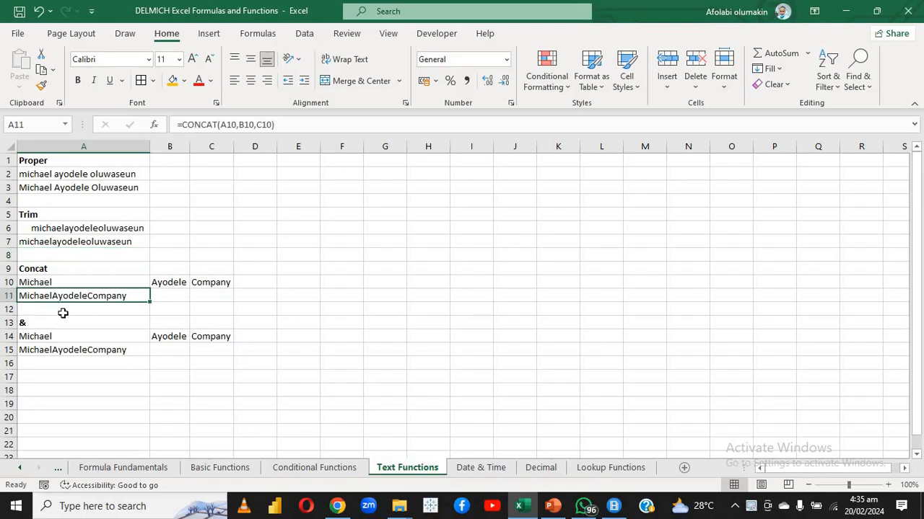
{"action": "left_click", "coordinate": [62, 311]}
{"action": "left_click", "coordinate": [57, 294]}
{"action": "left_click", "coordinate": [50, 310]}
{"action": "left_click", "coordinate": [50, 297]}
{"action": "key", "text": "Delete"}
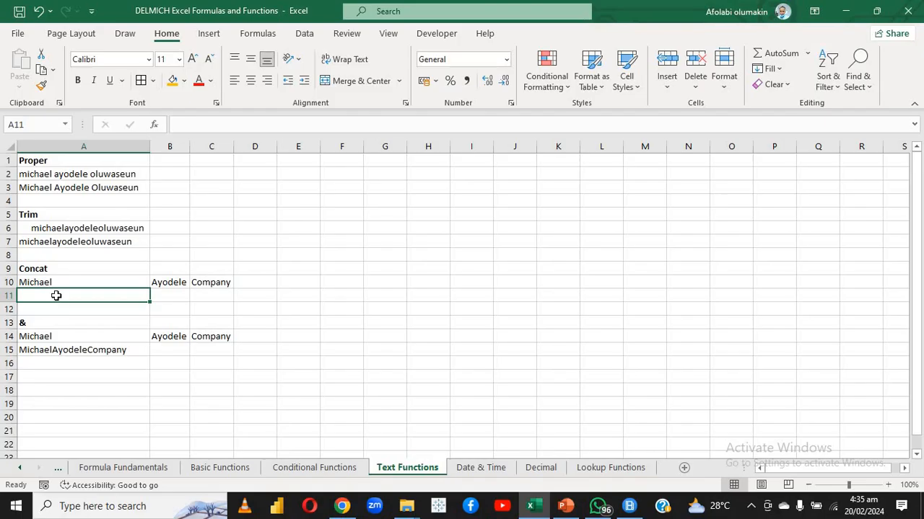
Try to enter a formula in A11 that lists only the references A10,B10,C10
{"action": "type", "text": "="}
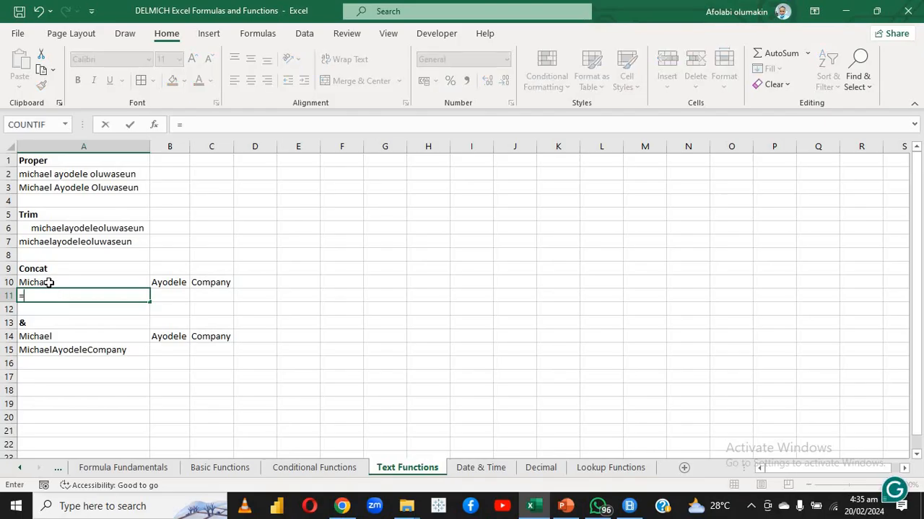
{"action": "left_click", "coordinate": [48, 282]}
{"action": "type", "text": ","}
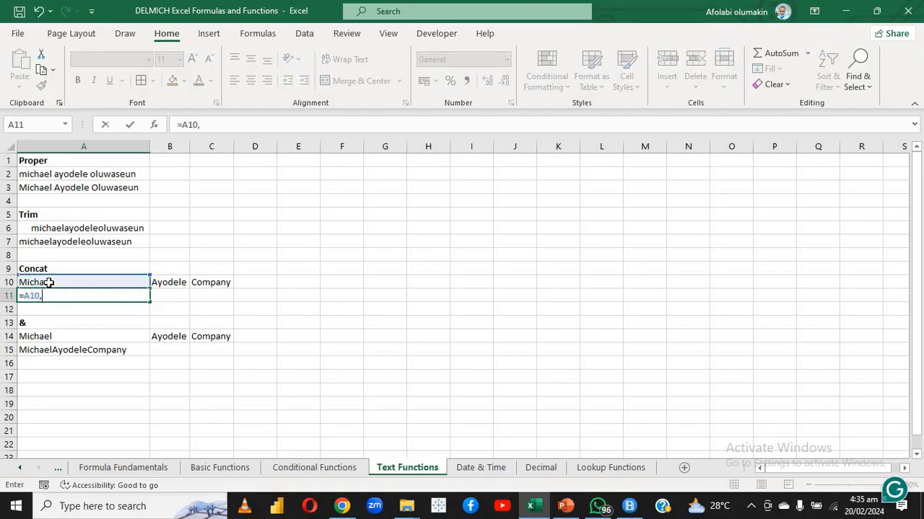
{"action": "left_click", "coordinate": [165, 281]}
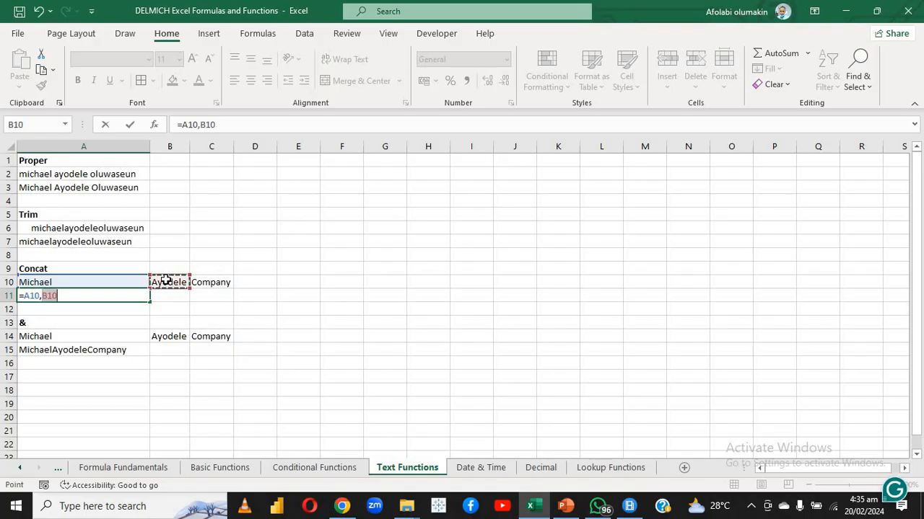
{"action": "type", "text": ","}
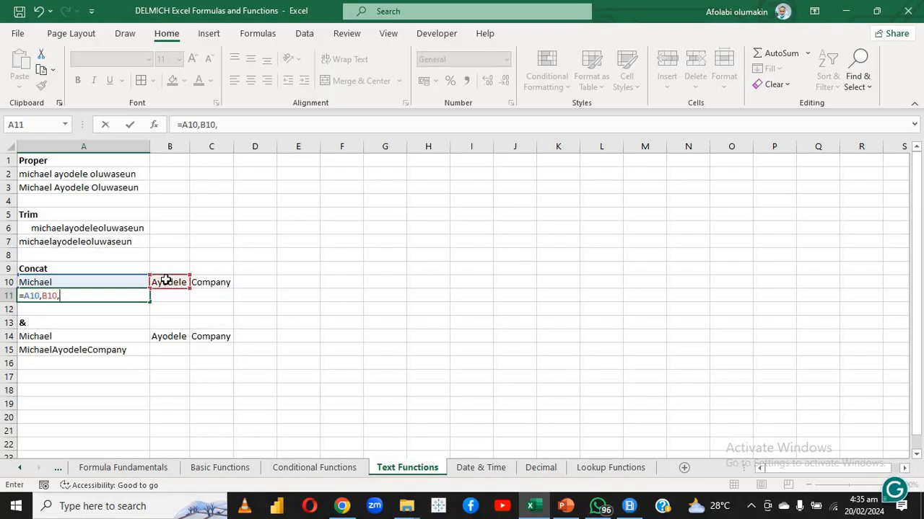
{"action": "left_click", "coordinate": [206, 285]}
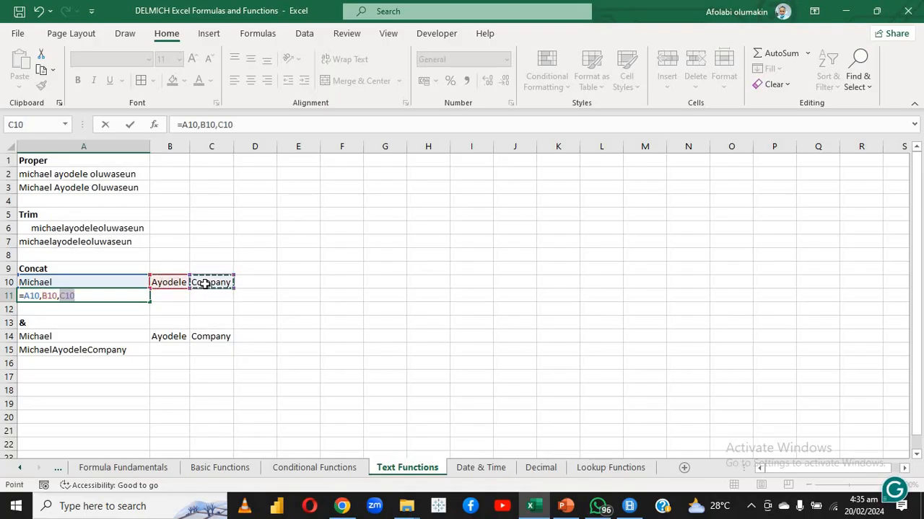
{"action": "key", "text": "Return"}
Insert the CONCAT function before the references in A11 so that it joins A10, B10 and C10
{"action": "double_click", "coordinate": [132, 294]}
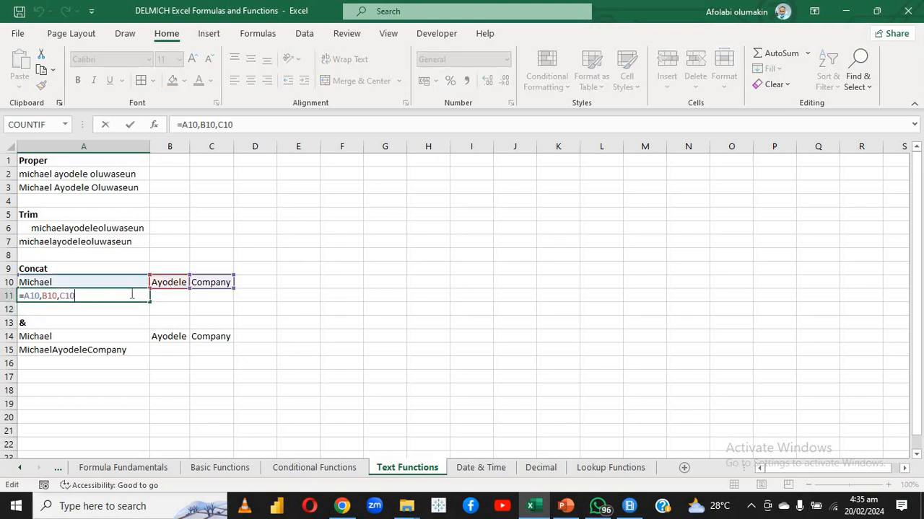
{"action": "left_click", "coordinate": [29, 294]}
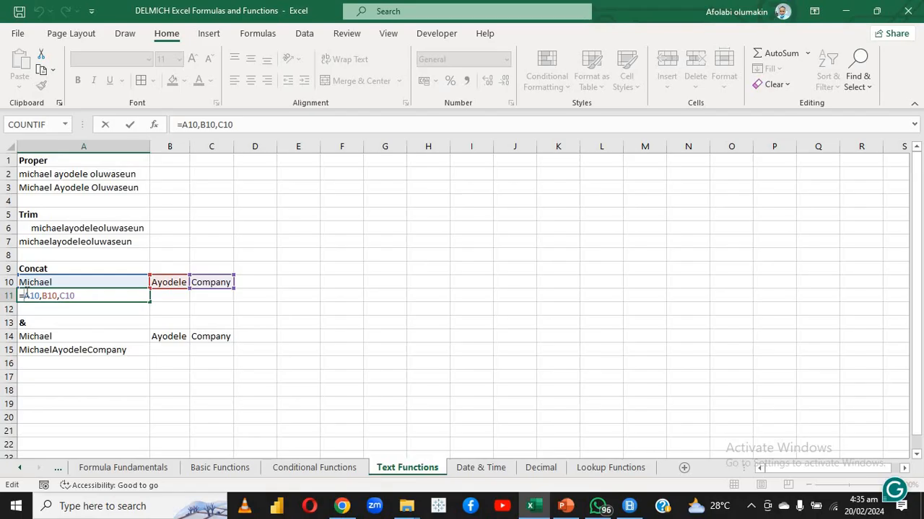
{"action": "type", "text": "CON"}
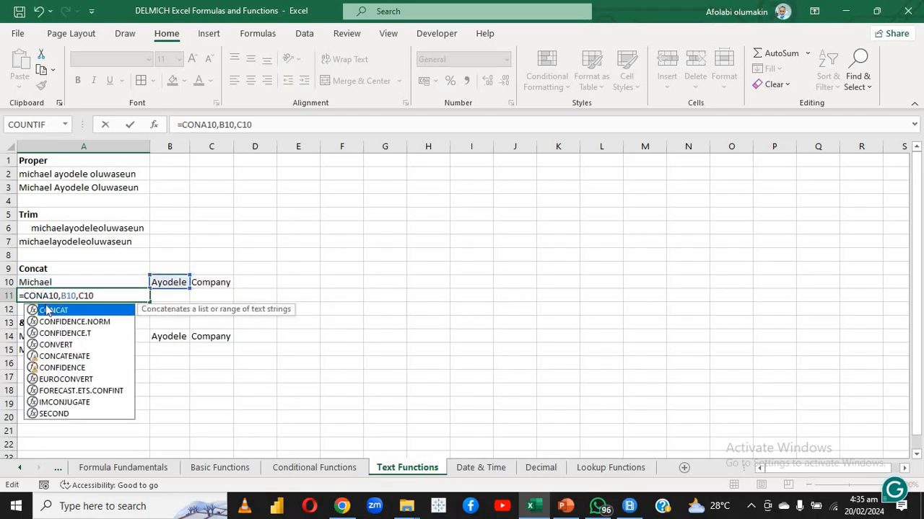
{"action": "double_click", "coordinate": [50, 310]}
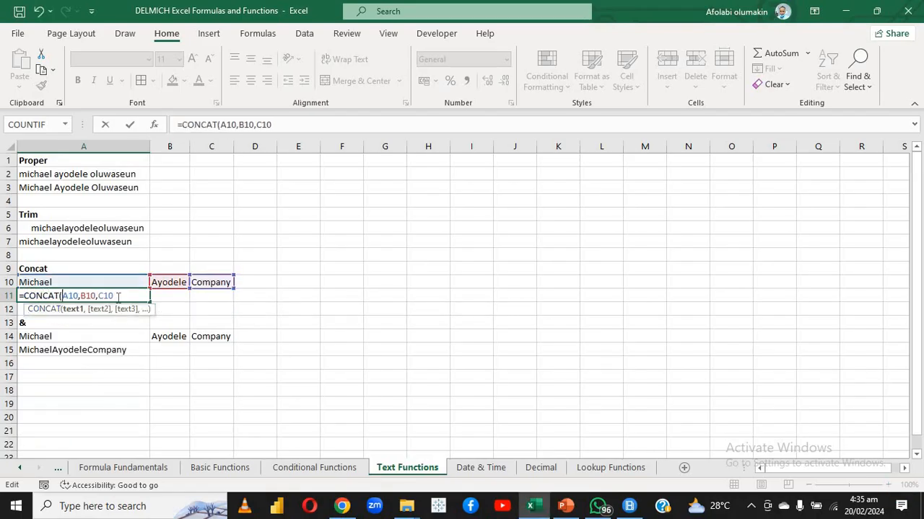
{"action": "key", "text": "Return"}
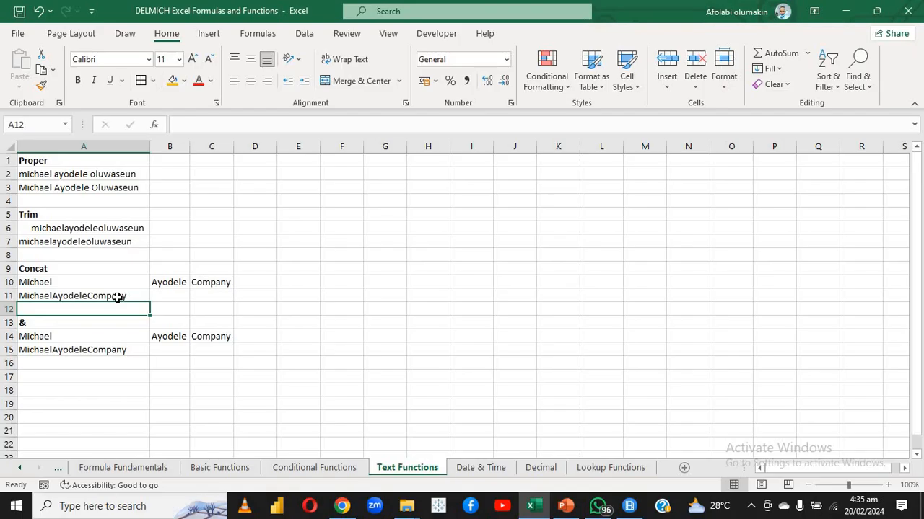
Review the existing ampersand formula in A15 and clear it
{"action": "double_click", "coordinate": [91, 353]}
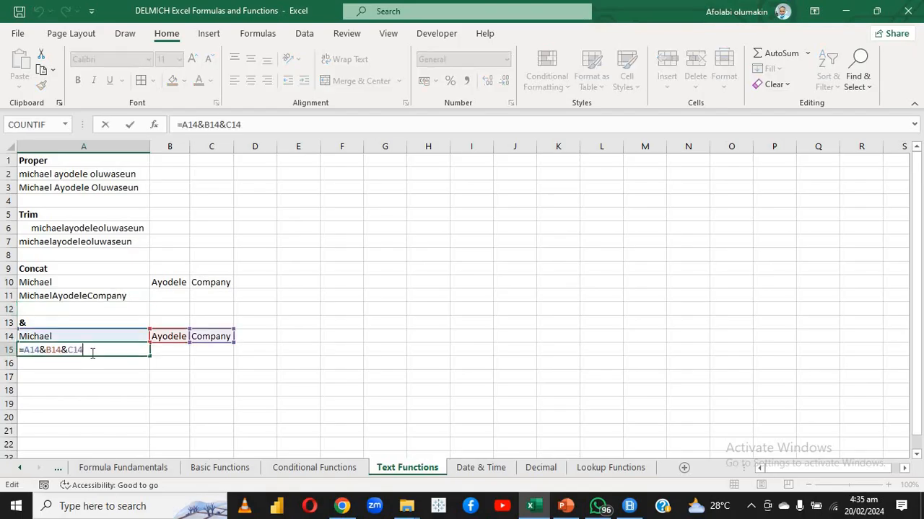
{"action": "key", "text": "Return"}
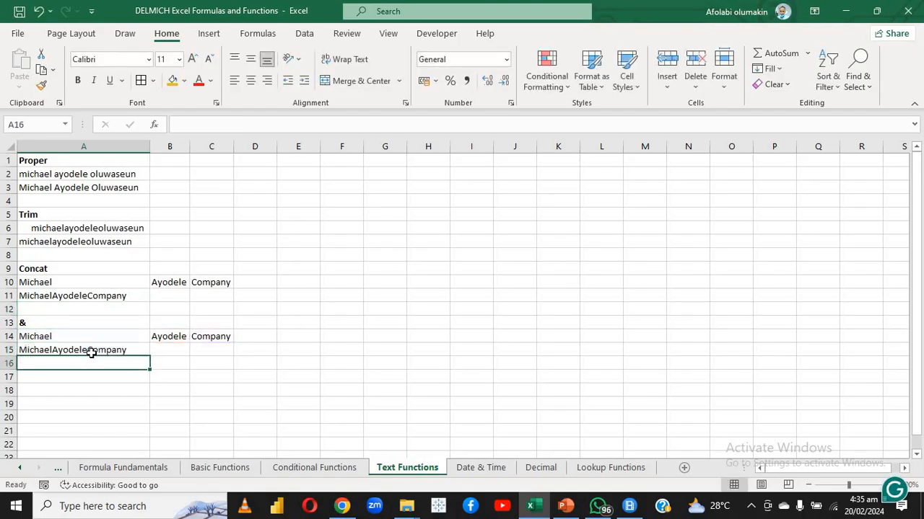
{"action": "left_click", "coordinate": [79, 351]}
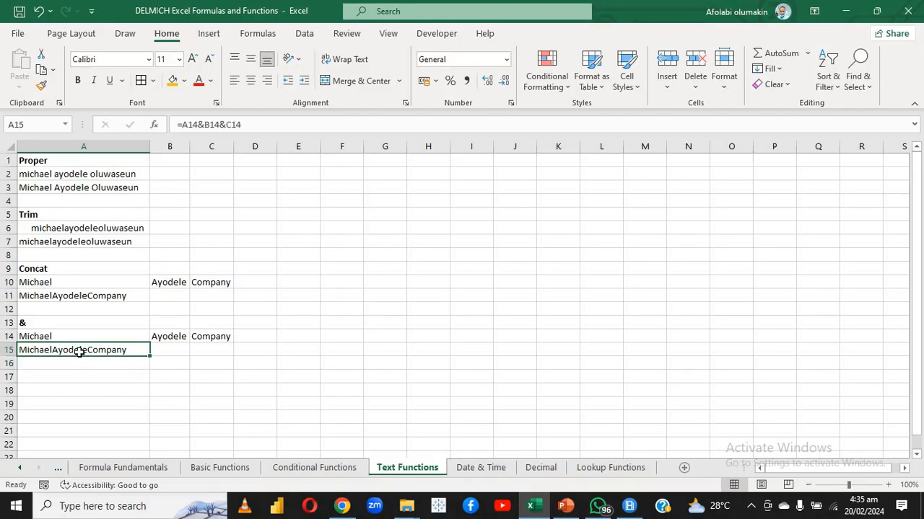
{"action": "left_click", "coordinate": [91, 367]}
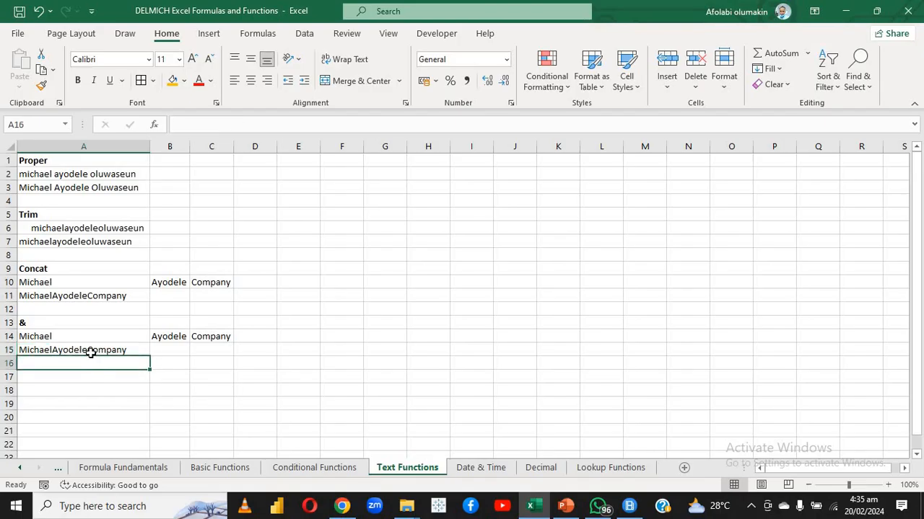
{"action": "left_click", "coordinate": [88, 349]}
{"action": "left_click_drag", "start_coordinate": [76, 372], "coordinate": [70, 350]}
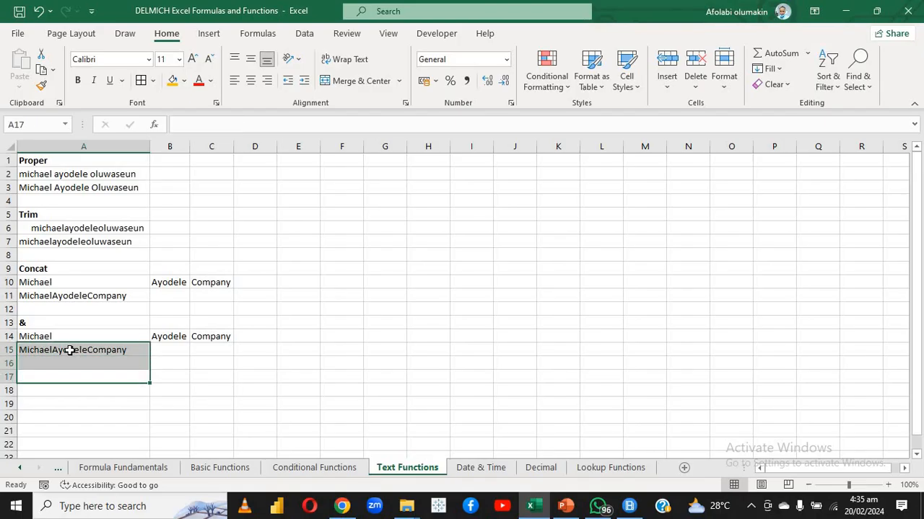
{"action": "left_click", "coordinate": [70, 350]}
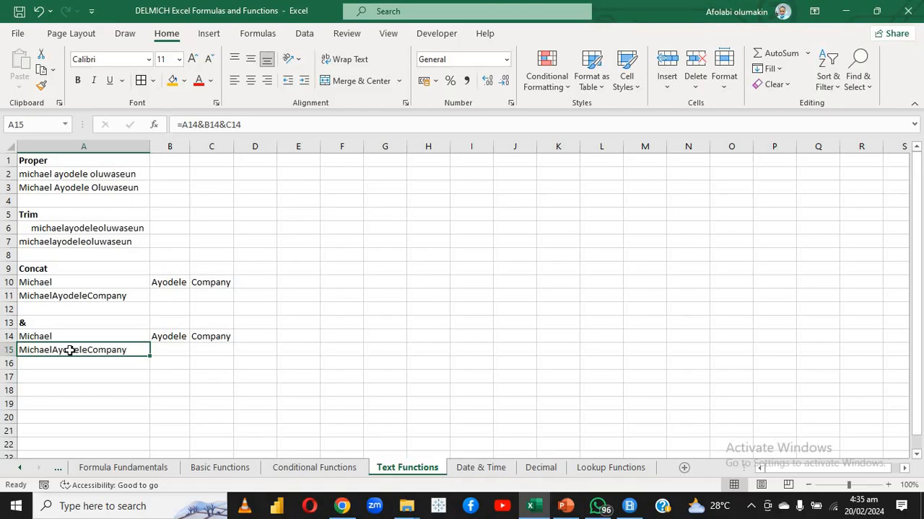
{"action": "key", "text": "Delete"}
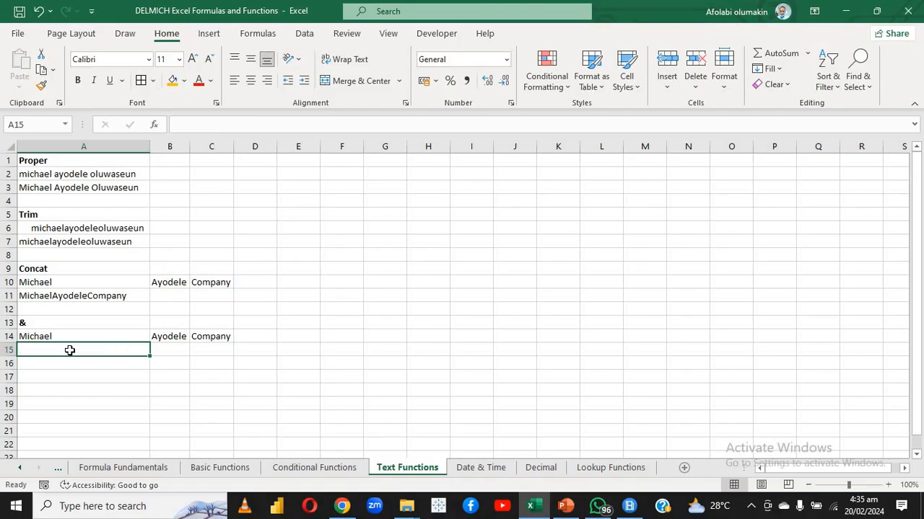
Enter an ampersand formula in A15 that joins the contents of A14, B14 and C14
{"action": "type", "text": "="}
{"action": "left_click", "coordinate": [63, 337]}
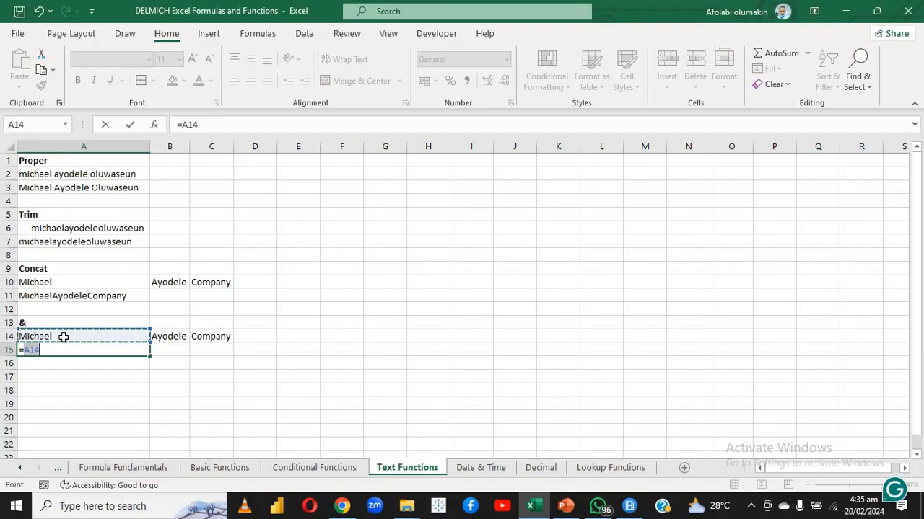
{"action": "type", "text": "&"}
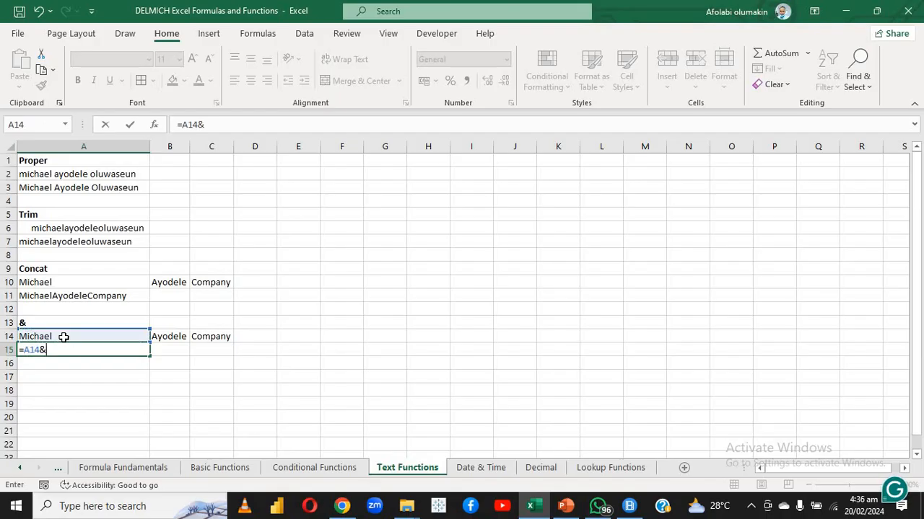
{"action": "left_click", "coordinate": [169, 336]}
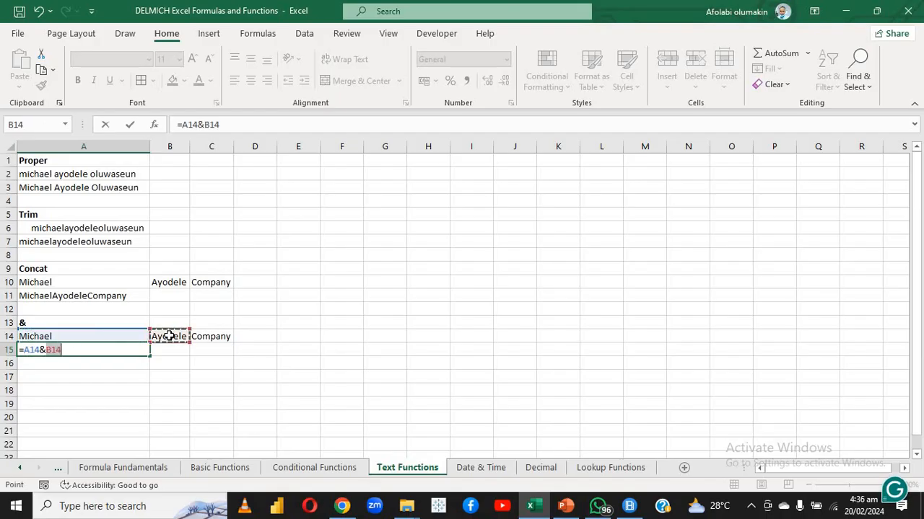
{"action": "type", "text": "&"}
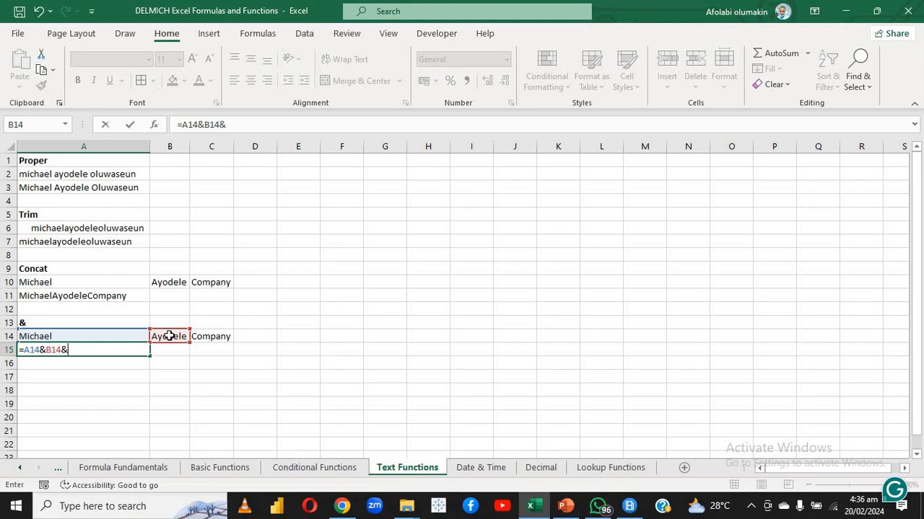
{"action": "left_click", "coordinate": [220, 334]}
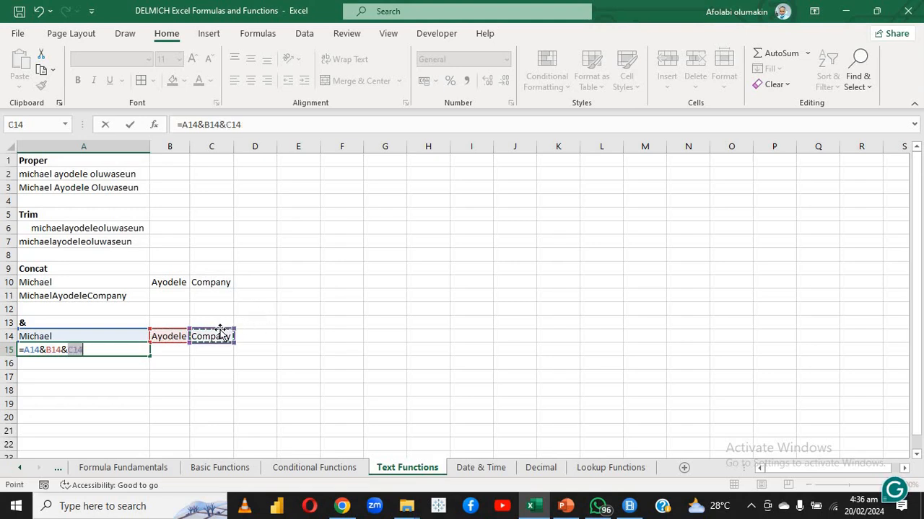
{"action": "key", "text": "Return"}
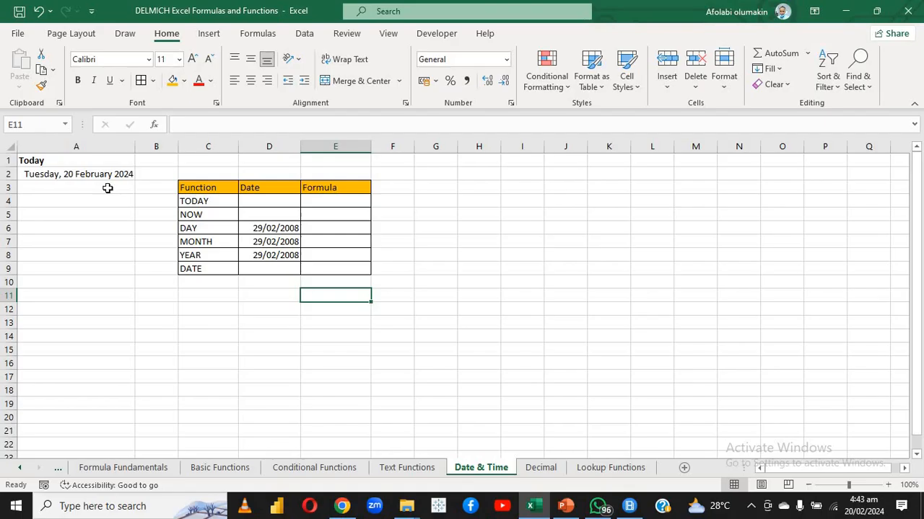
Enter the TODAY function in E4 of the Date & Time sheet to return the current date
{"action": "left_click", "coordinate": [306, 201]}
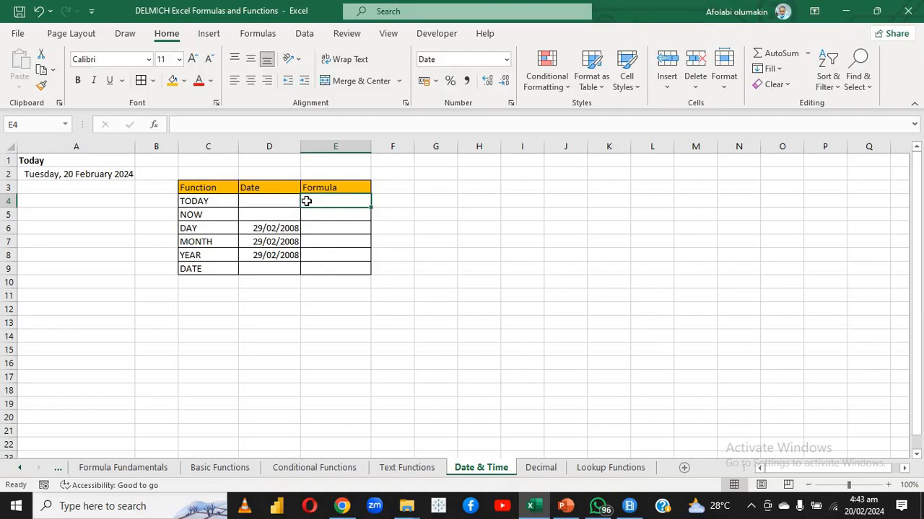
{"action": "type", "text": "=TODAY"}
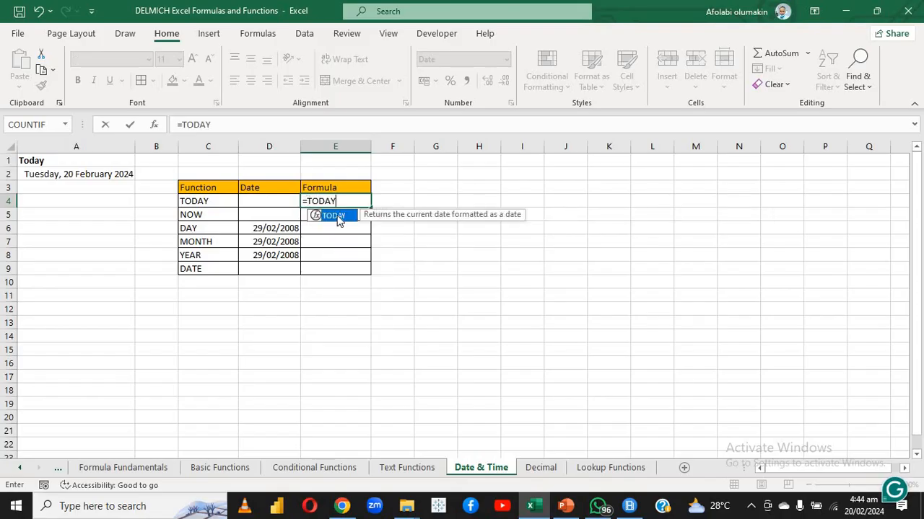
{"action": "double_click", "coordinate": [334, 216]}
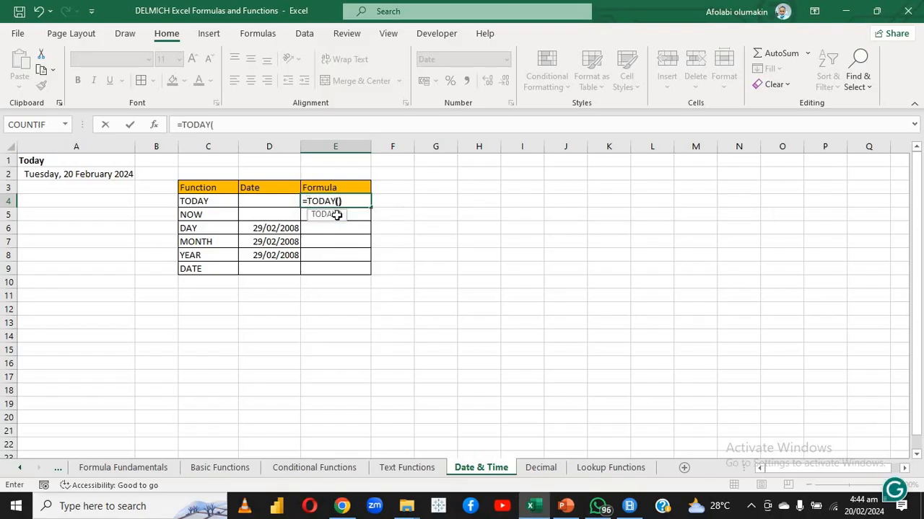
{"action": "type", "text": ")"}
{"action": "key", "text": "Return"}
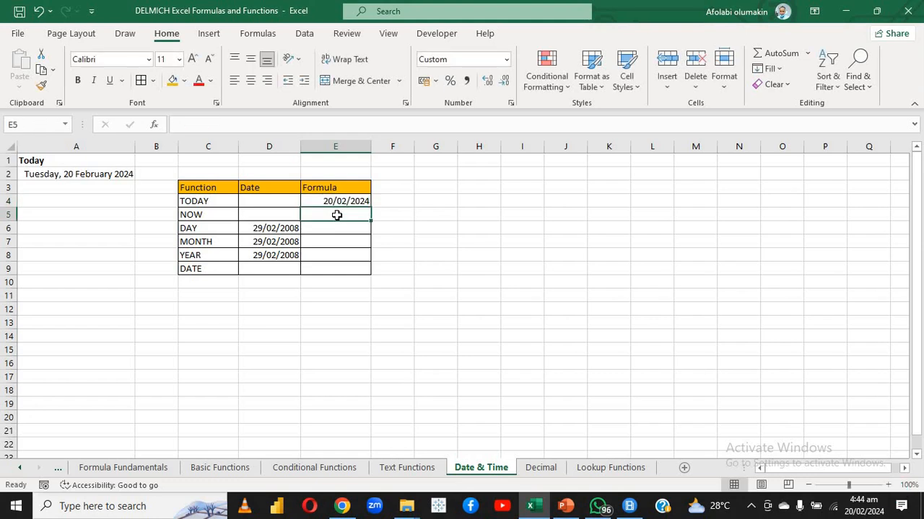
Enter the NOW function in E5 to return the current date and time
{"action": "type", "text": "="}
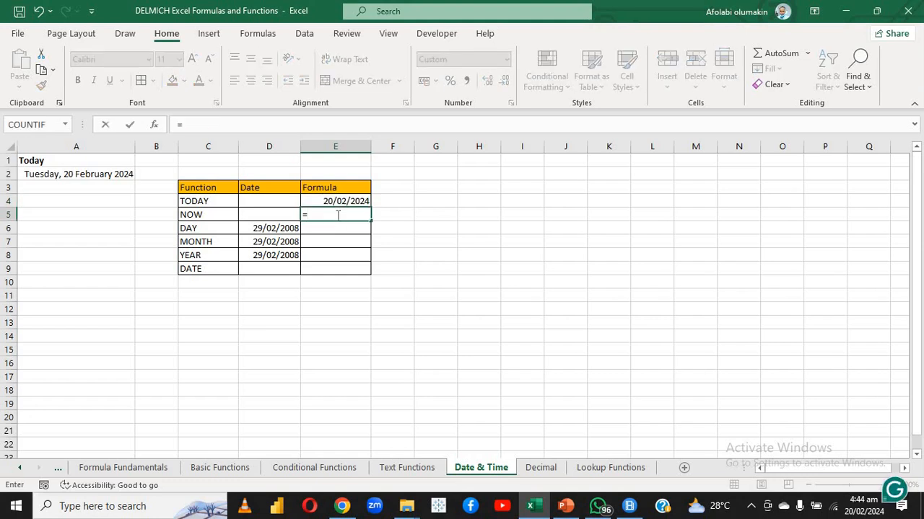
{"action": "type", "text": "NOW"}
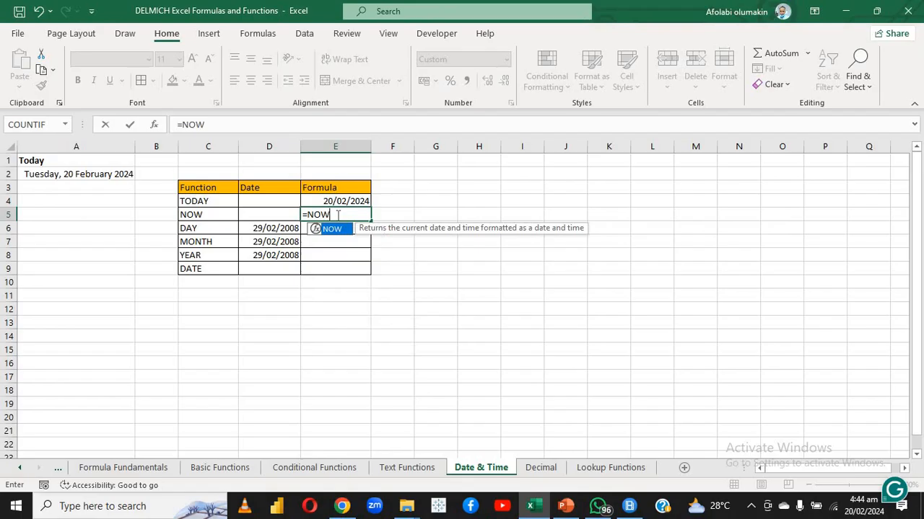
{"action": "double_click", "coordinate": [338, 228]}
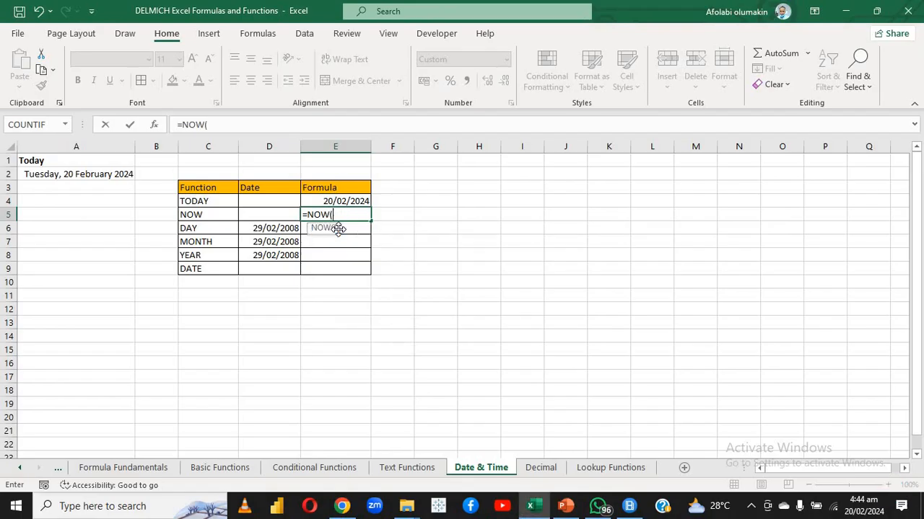
{"action": "key", "text": "Return"}
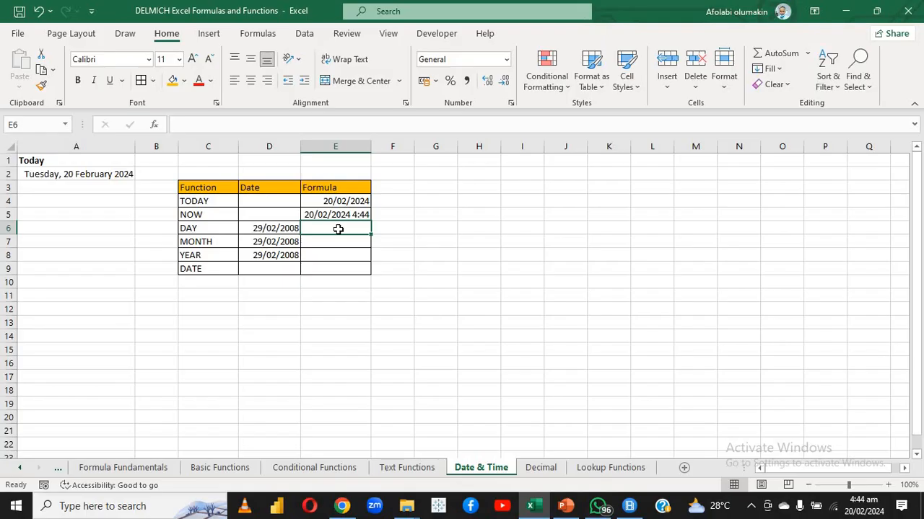
Use the DAY function in E6 to extract the day from the date in D6
{"action": "type", "text": "="}
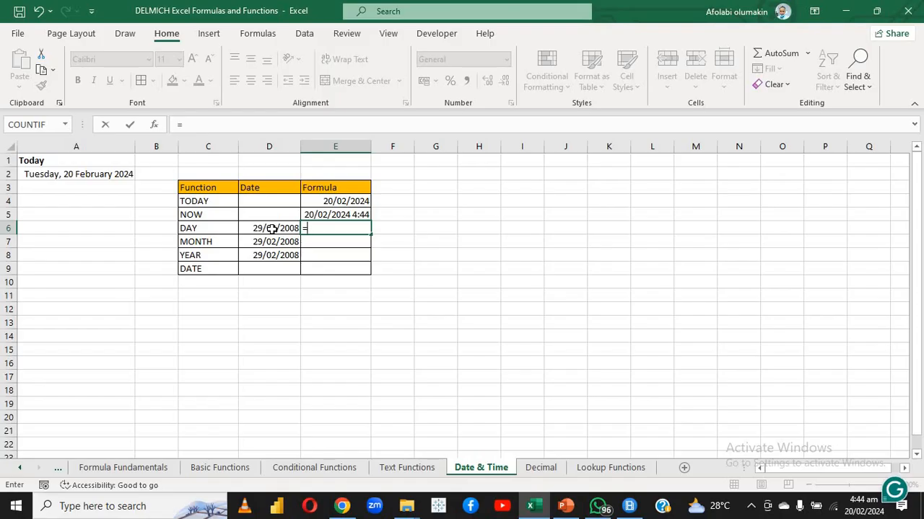
{"action": "type", "text": "DAY"}
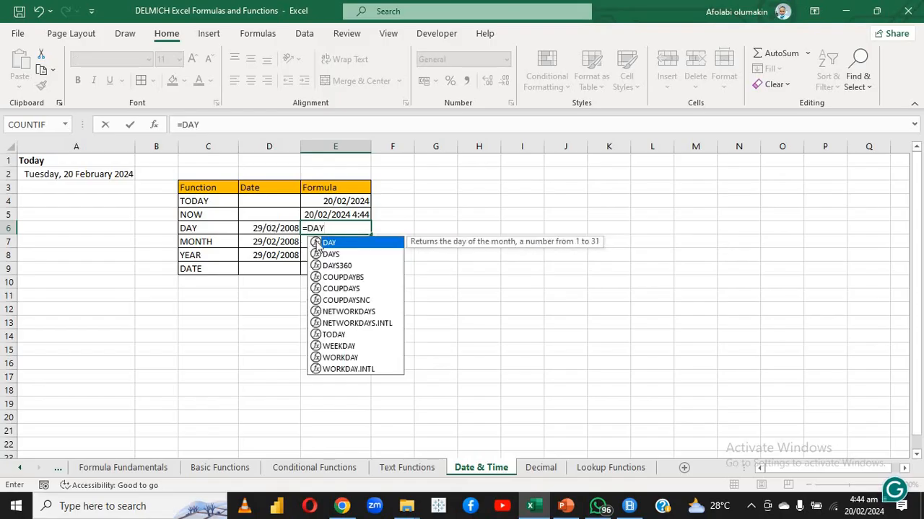
{"action": "double_click", "coordinate": [328, 244]}
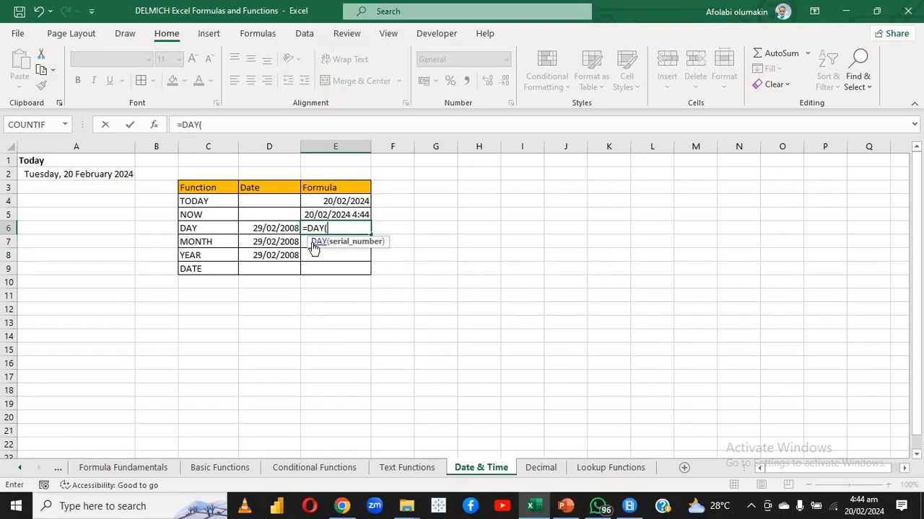
{"action": "left_click", "coordinate": [278, 229]}
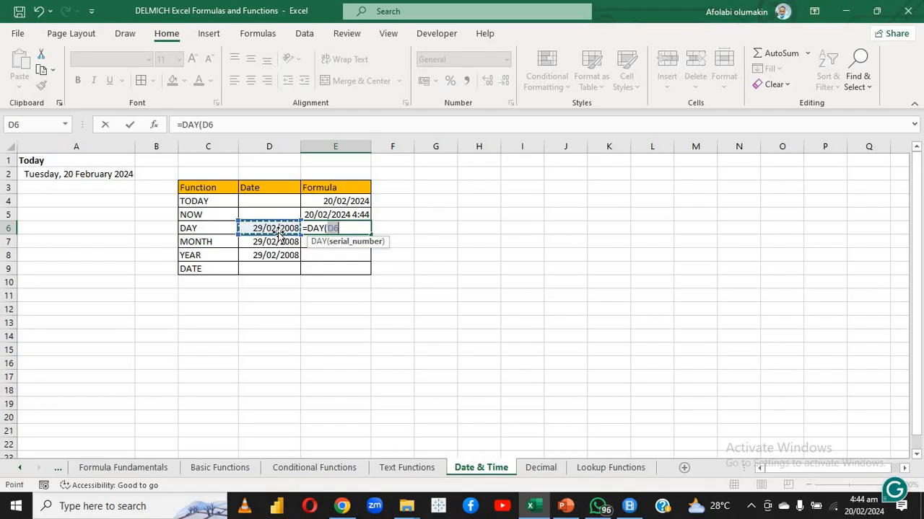
{"action": "key", "text": "Return"}
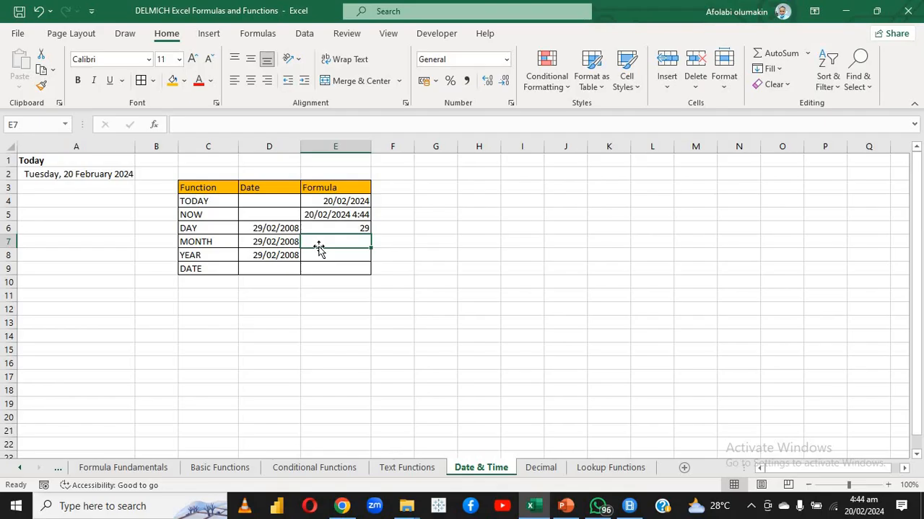
Use the MONTH function in E7 to extract the month from the date in D7
{"action": "type", "text": "=MONTH"}
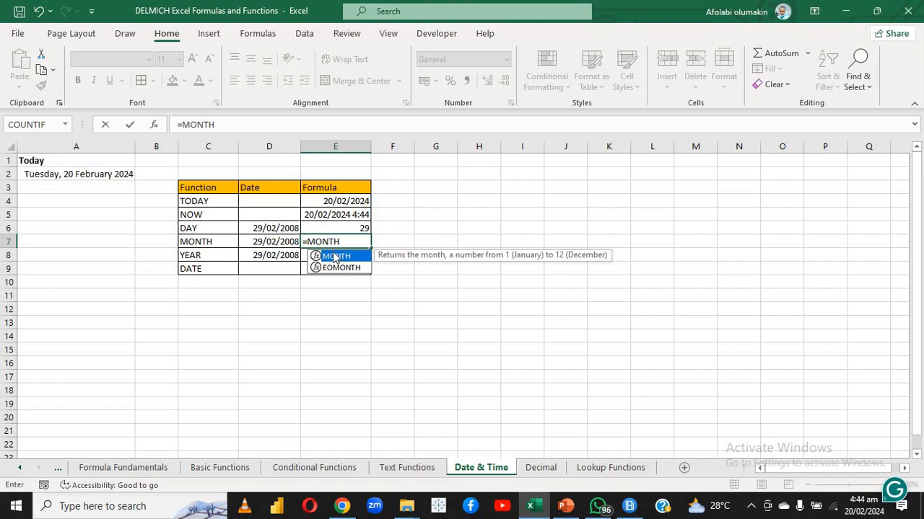
{"action": "double_click", "coordinate": [334, 258]}
{"action": "left_click", "coordinate": [289, 246]}
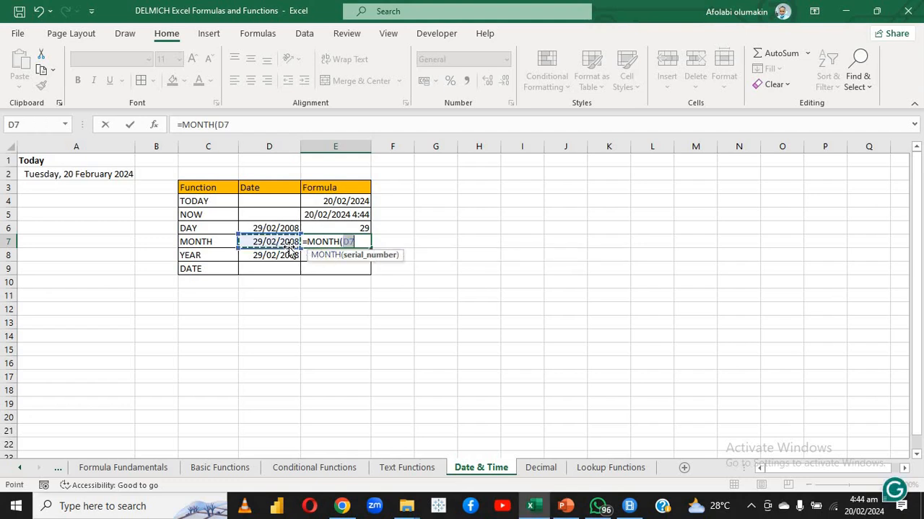
{"action": "key", "text": "Return"}
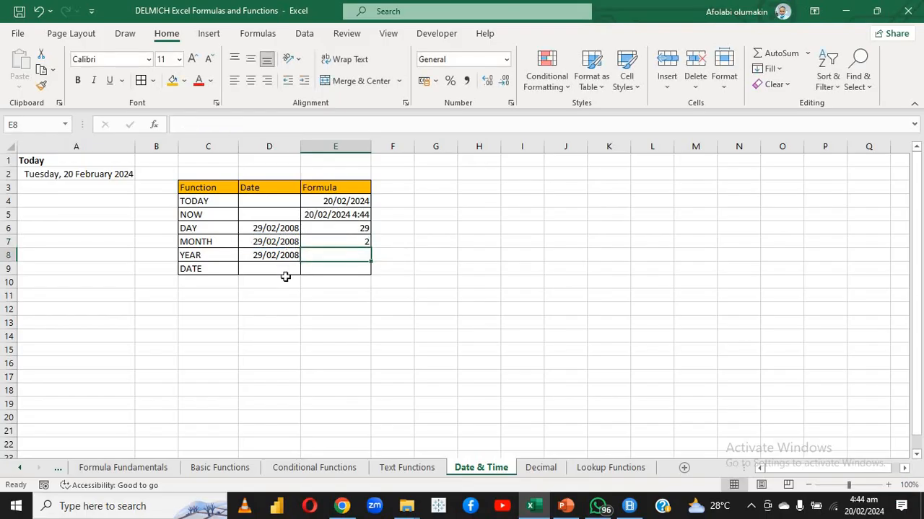
Use the YEAR function in E8 to extract the year from the date in D8
{"action": "type", "text": "=YEAR"}
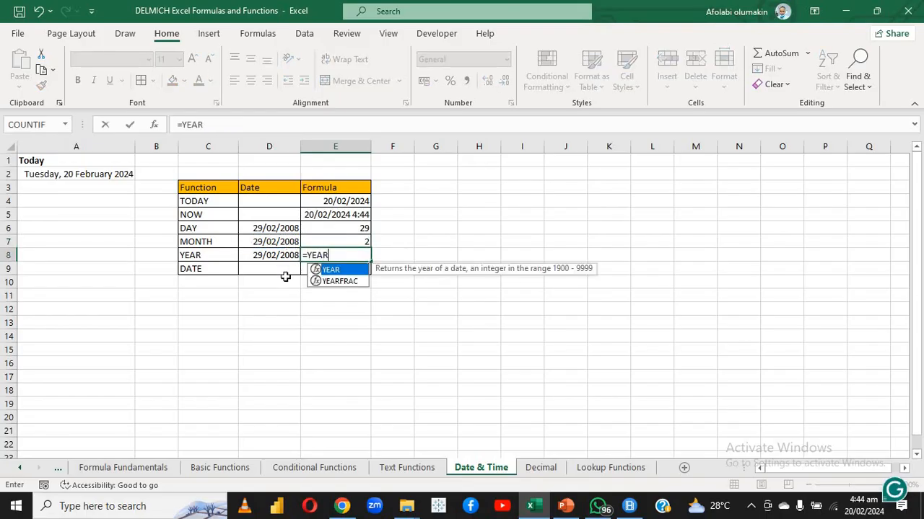
{"action": "type", "text": "("}
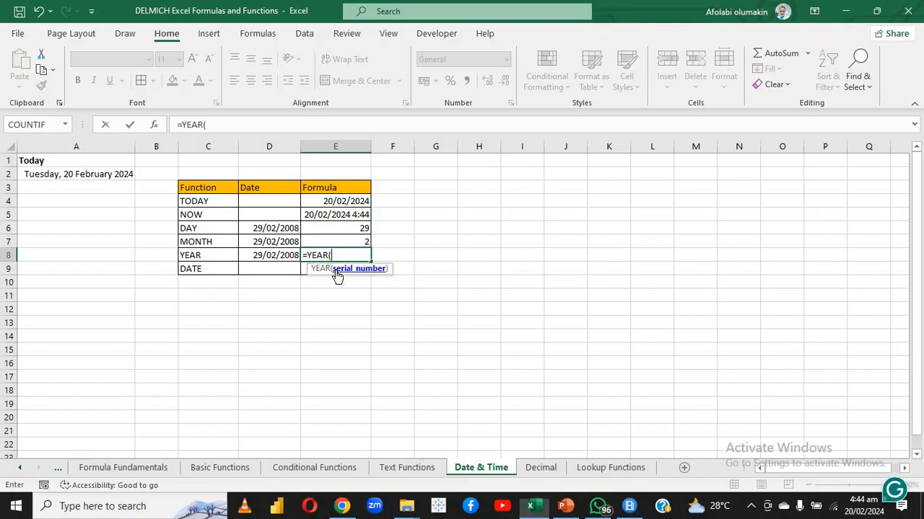
{"action": "left_click", "coordinate": [286, 258]}
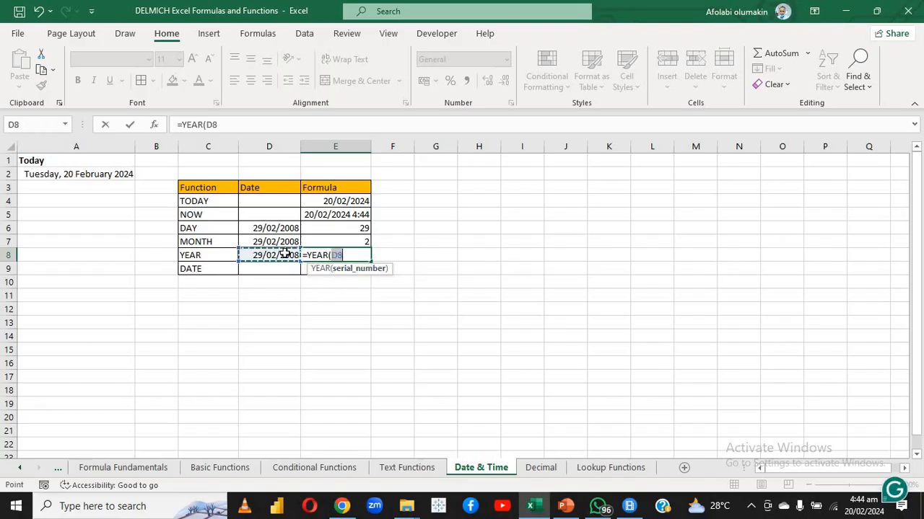
{"action": "key", "text": "Return"}
{"action": "left_click", "coordinate": [310, 291]}
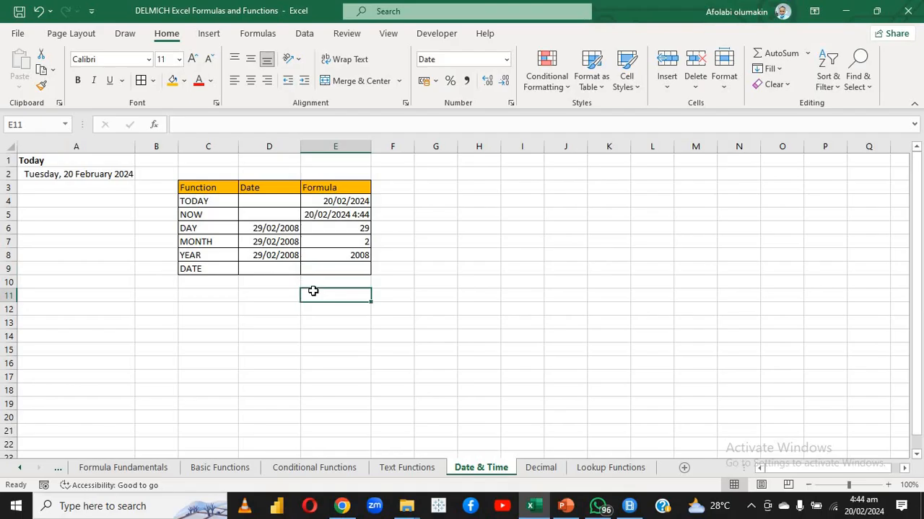
Build a date in E9 with the DATE function from year E8, month E7 and day E6, and select the source dates D6:D8
{"action": "left_click", "coordinate": [310, 268]}
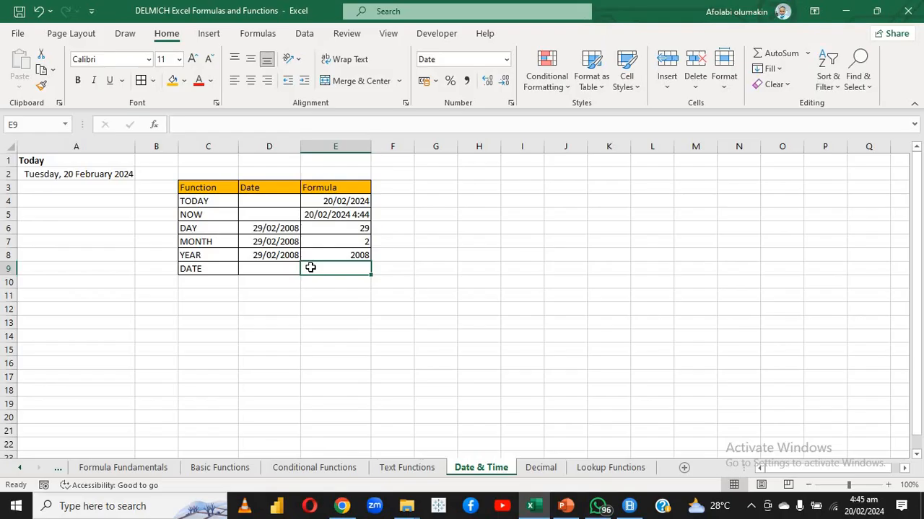
{"action": "type", "text": "="}
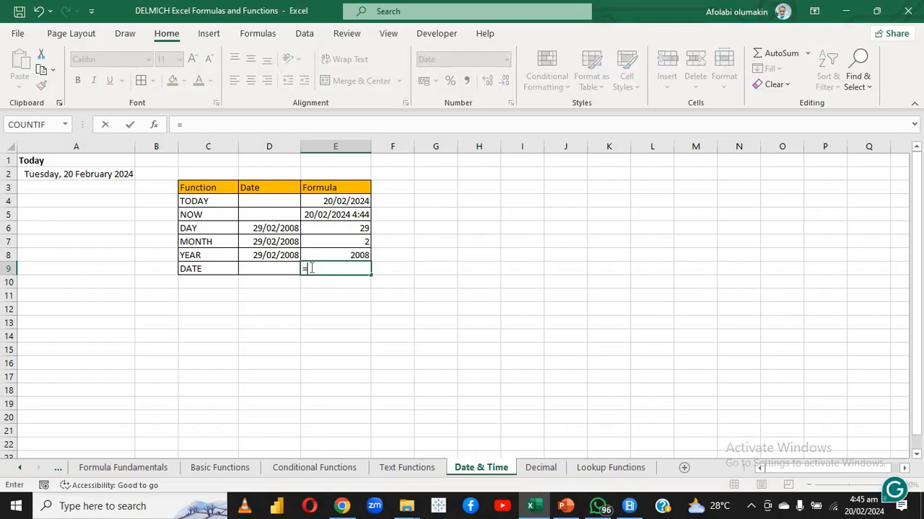
{"action": "type", "text": "DATE"}
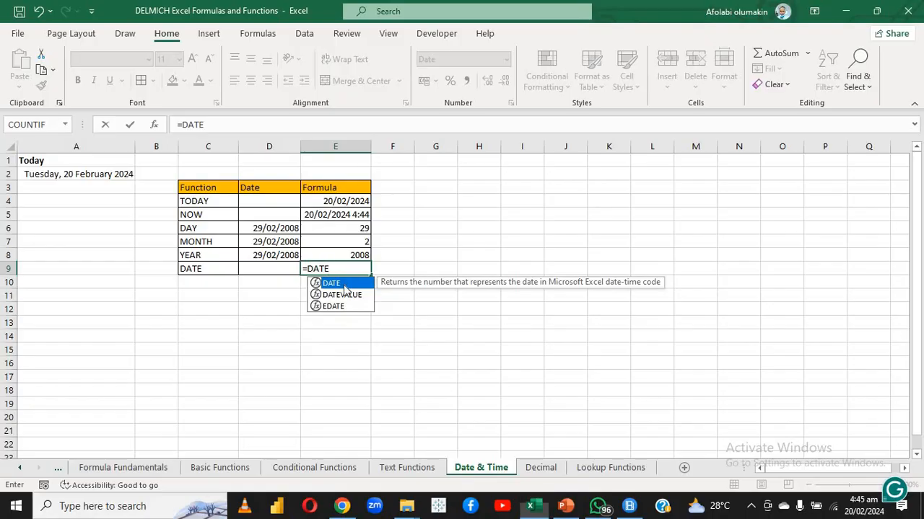
{"action": "double_click", "coordinate": [337, 283]}
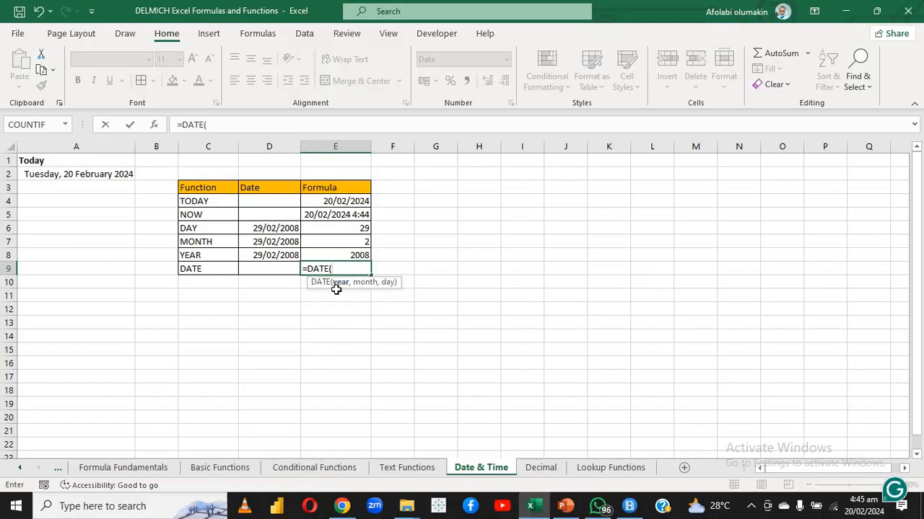
{"action": "left_click", "coordinate": [340, 255]}
{"action": "type", "text": ","}
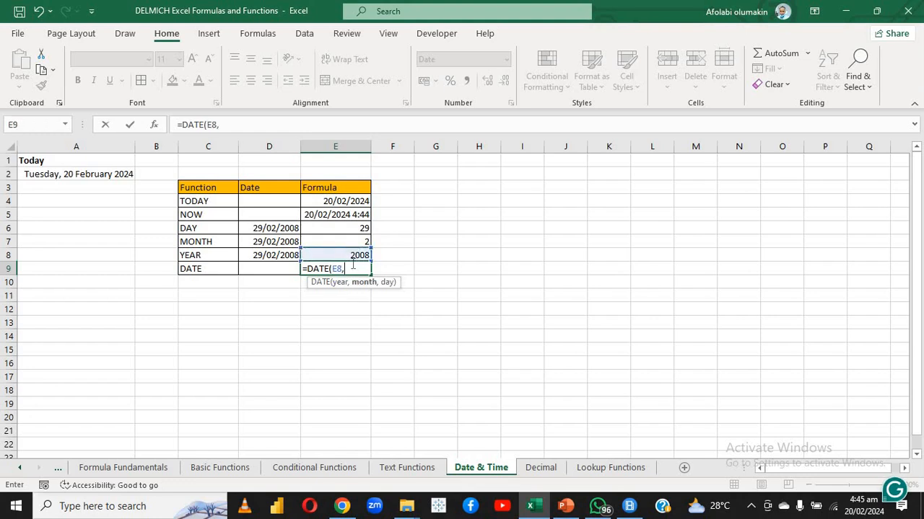
{"action": "left_click", "coordinate": [337, 242]}
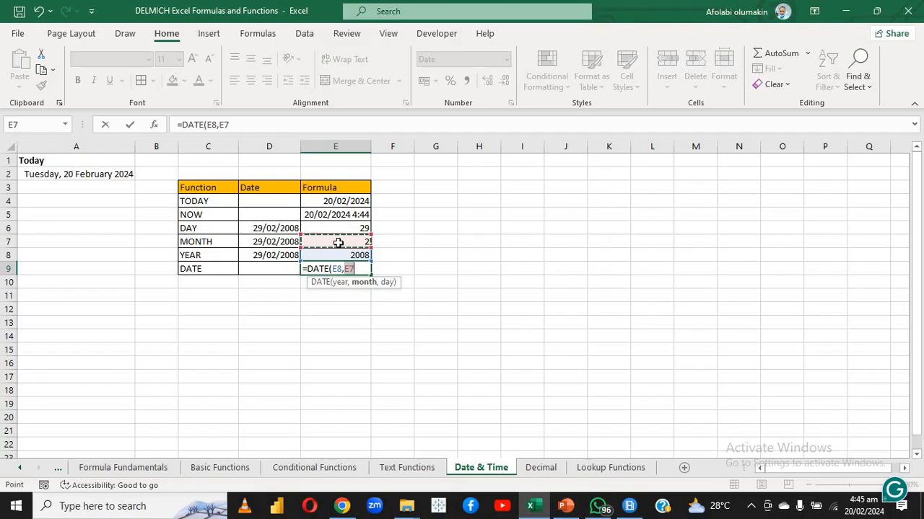
{"action": "type", "text": ","}
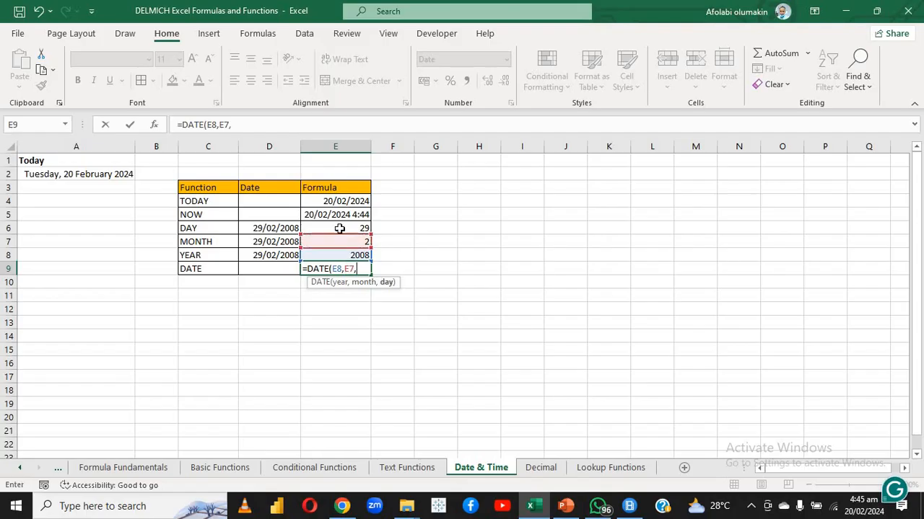
{"action": "left_click", "coordinate": [340, 228]}
{"action": "key", "text": "Return"}
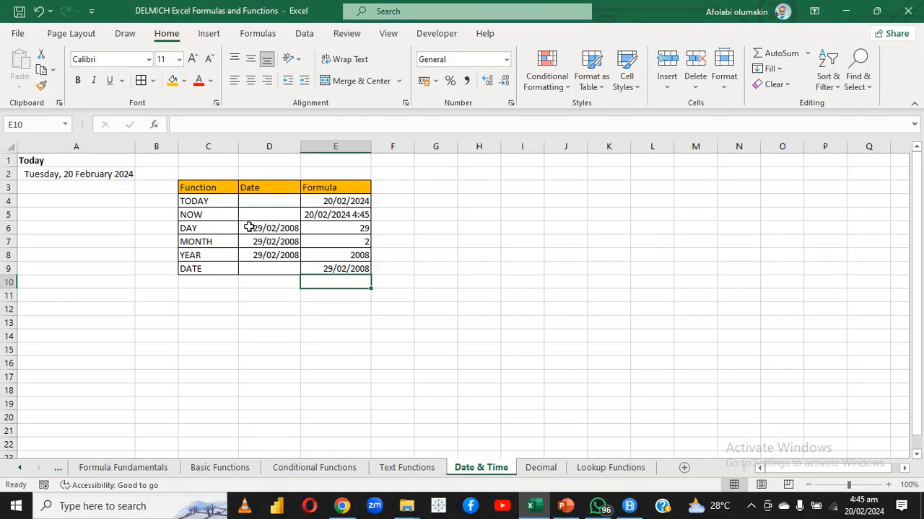
{"action": "left_click_drag", "start_coordinate": [248, 228], "coordinate": [252, 254]}
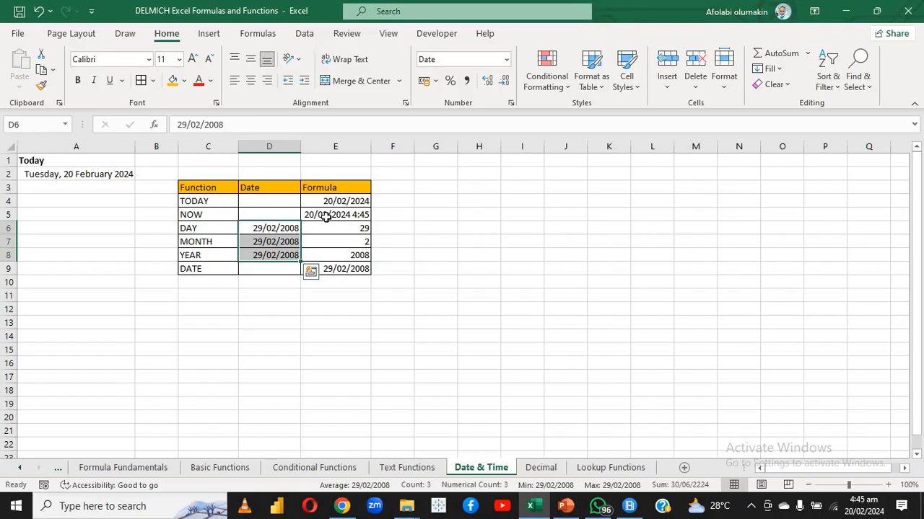
Format the source dates in D6:D8 with the custom date format dd-mmm-yy
{"action": "left_click", "coordinate": [272, 237]}
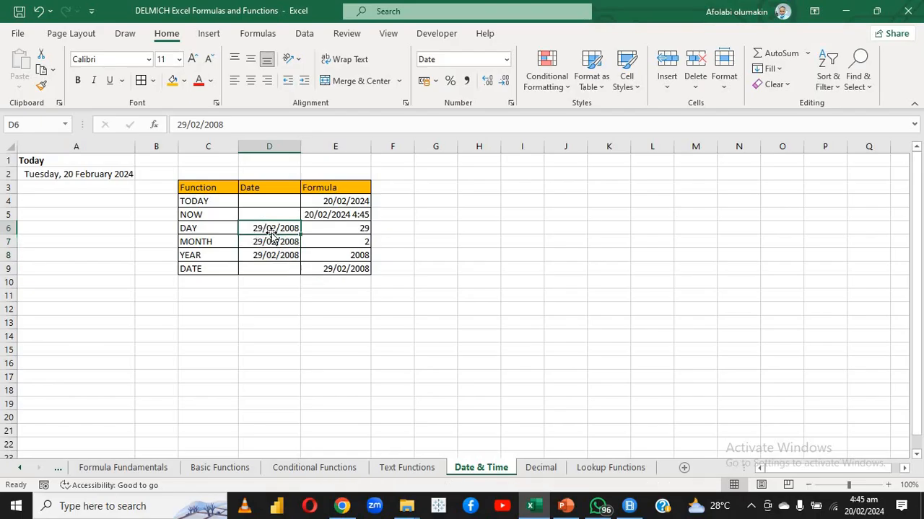
{"action": "left_click", "coordinate": [247, 265]}
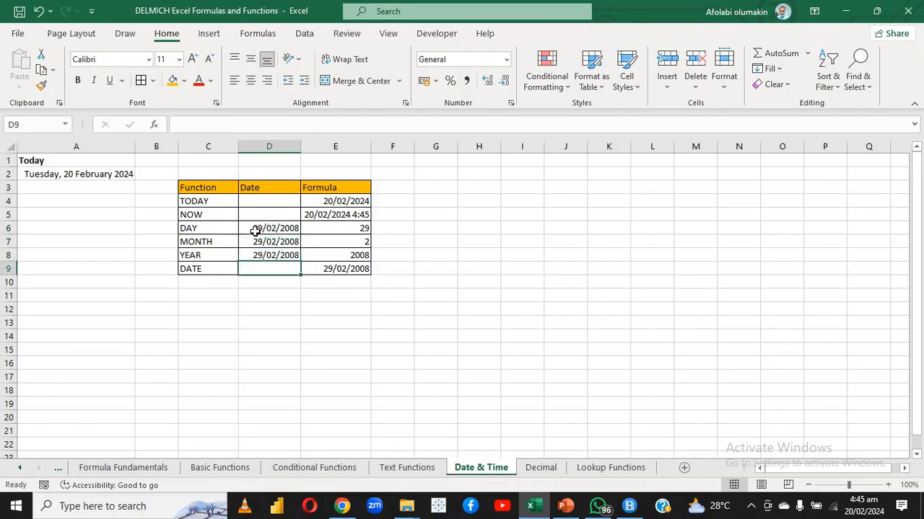
{"action": "left_click_drag", "start_coordinate": [255, 232], "coordinate": [253, 250]}
{"action": "right_click", "coordinate": [253, 250]}
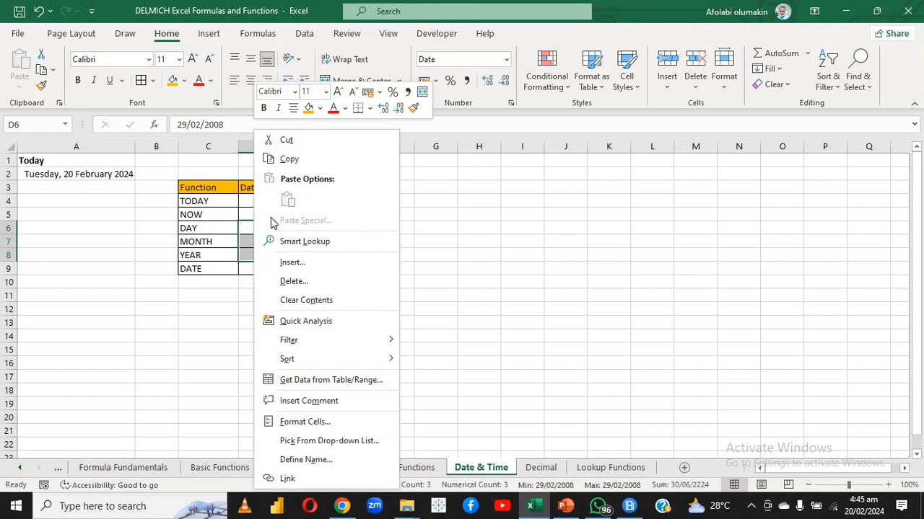
{"action": "left_click", "coordinate": [315, 421]}
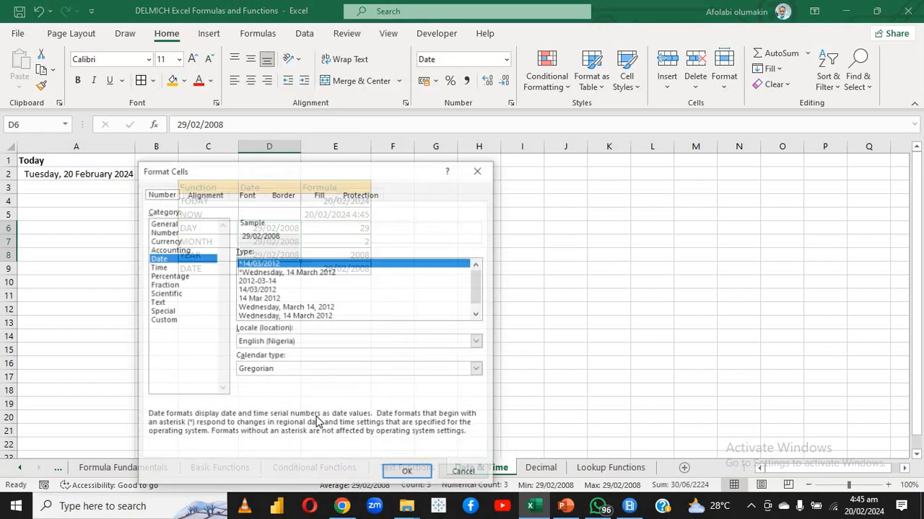
{"action": "left_click", "coordinate": [171, 323]}
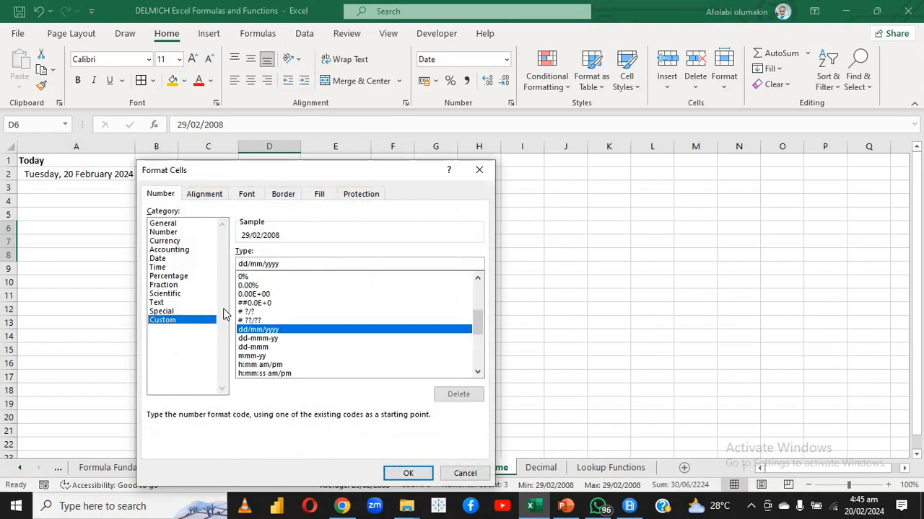
{"action": "left_click", "coordinate": [273, 338]}
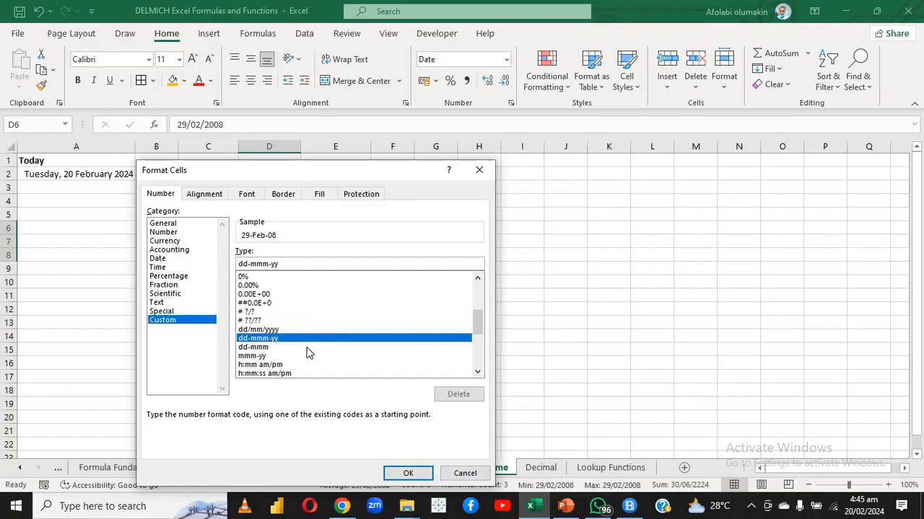
{"action": "left_click", "coordinate": [408, 472]}
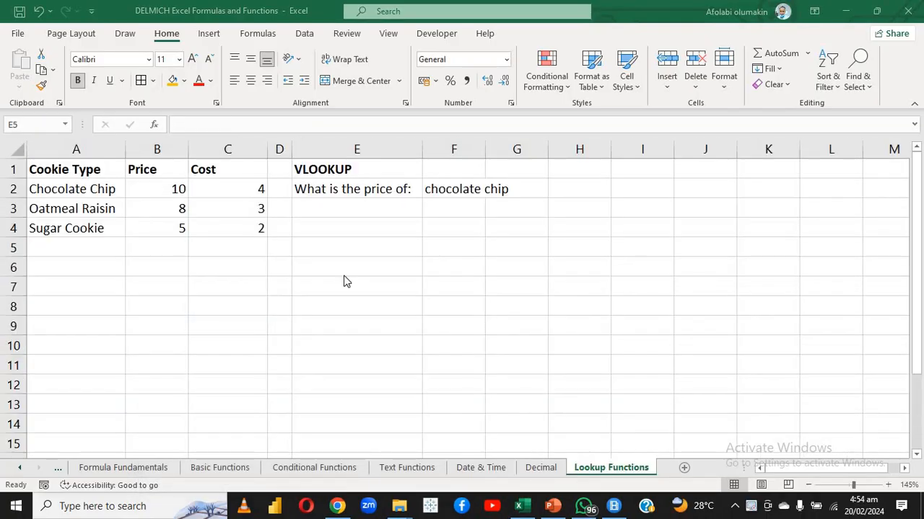
In E3 of the Lookup Functions sheet, enter a VLOOKUP of F2 in table A1:C4 that returns column 2
{"action": "left_click", "coordinate": [335, 216]}
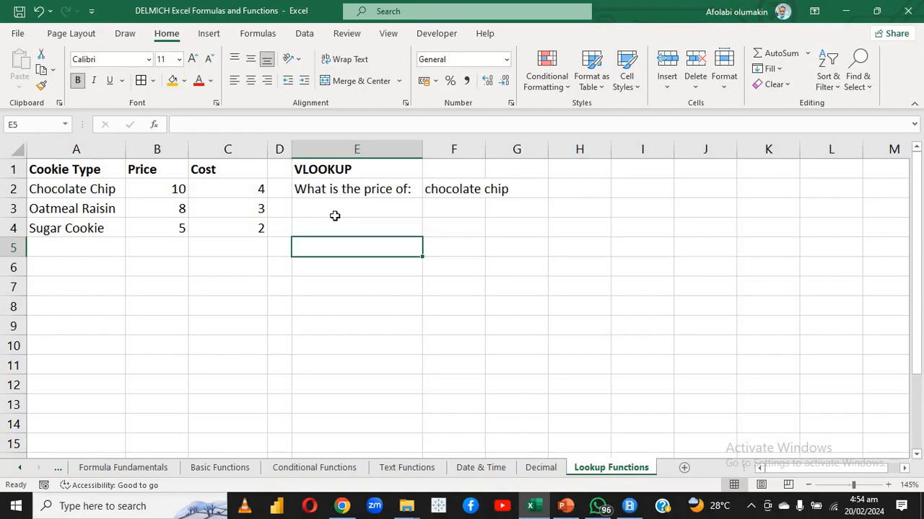
{"action": "left_click", "coordinate": [334, 215]}
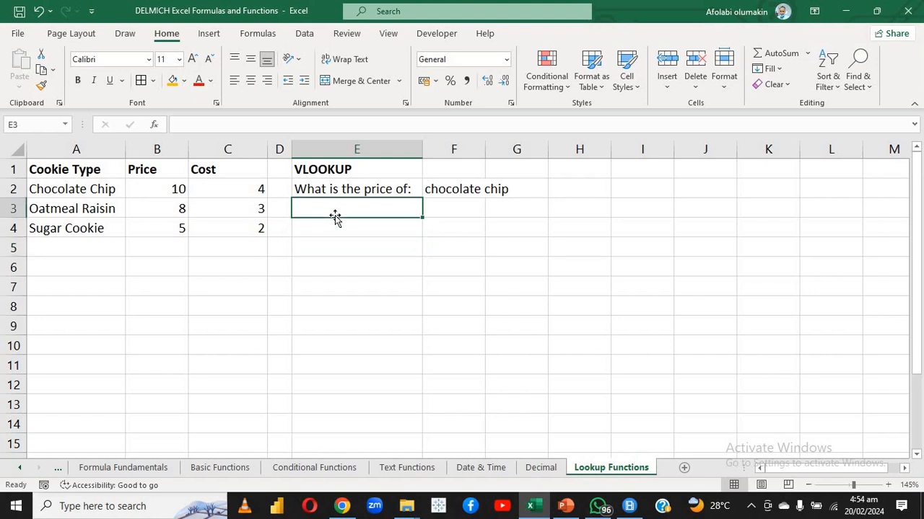
{"action": "type", "text": "=V"}
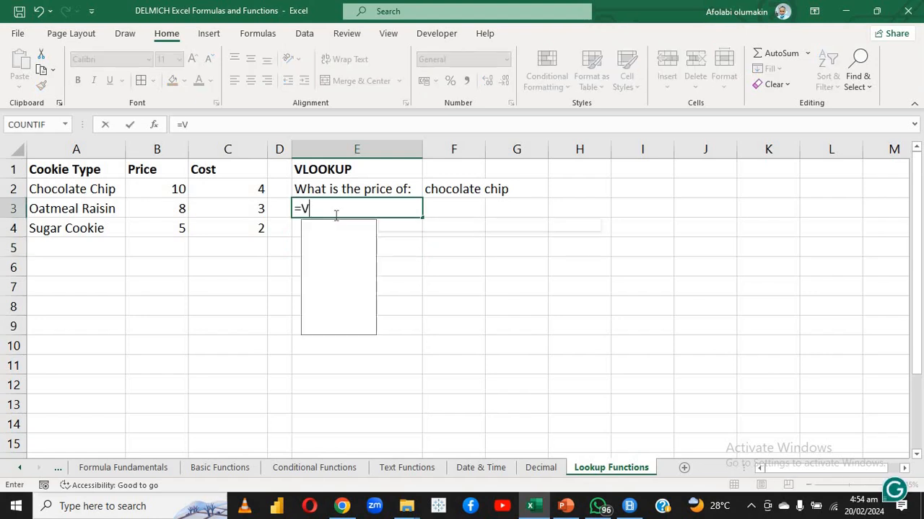
{"action": "type", "text": "LO"}
{"action": "double_click", "coordinate": [339, 234]}
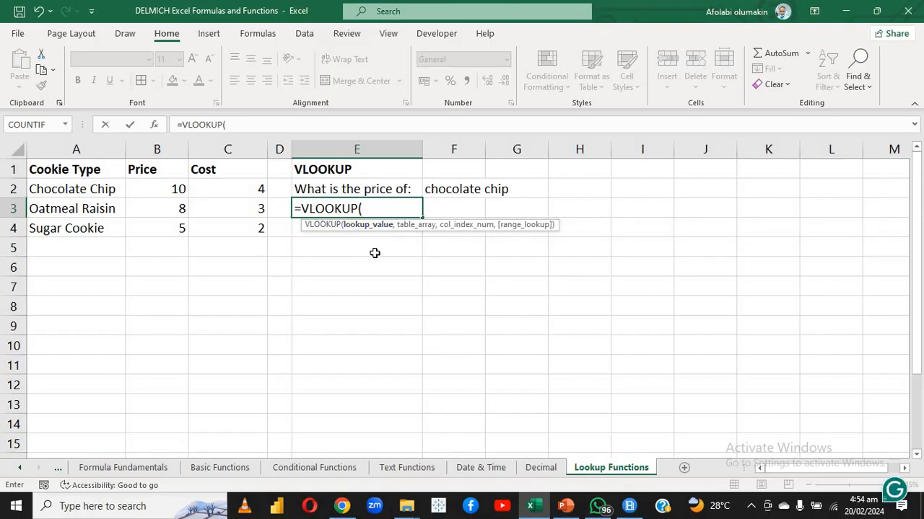
{"action": "left_click", "coordinate": [453, 189]}
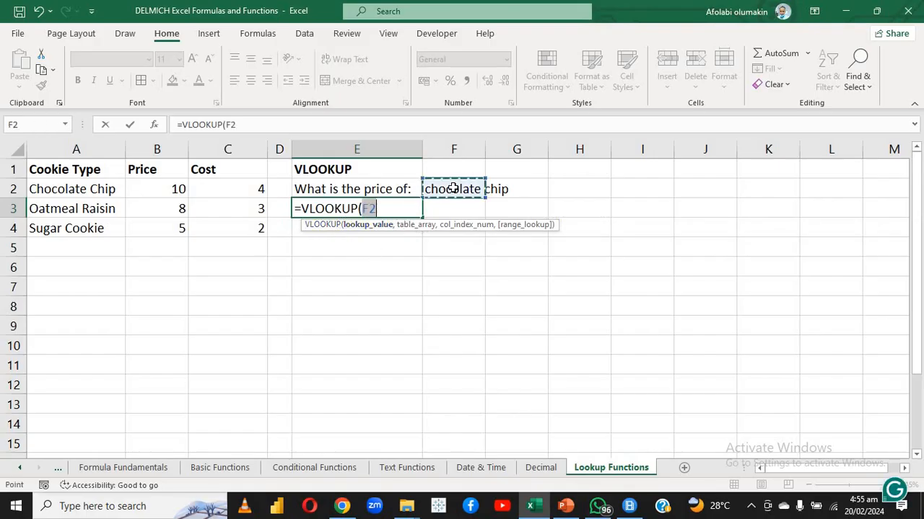
{"action": "type", "text": ","}
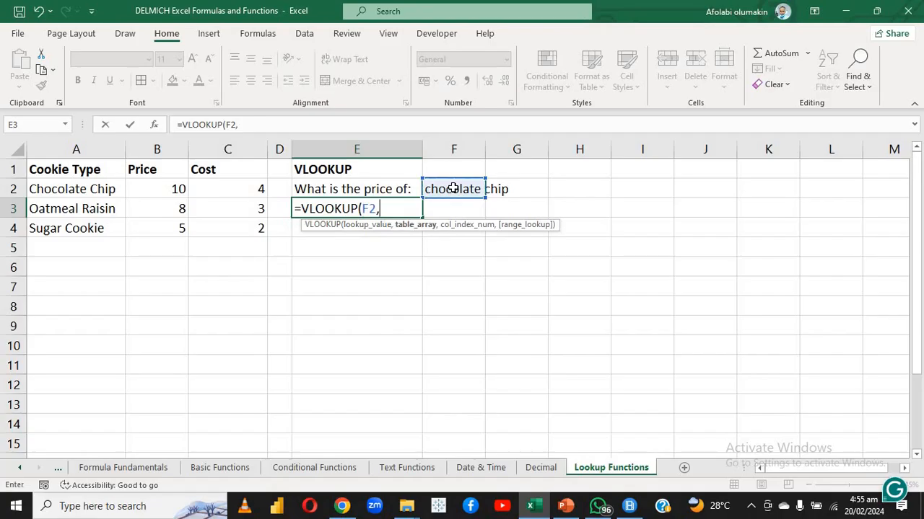
{"action": "left_click_drag", "start_coordinate": [62, 169], "coordinate": [217, 228]}
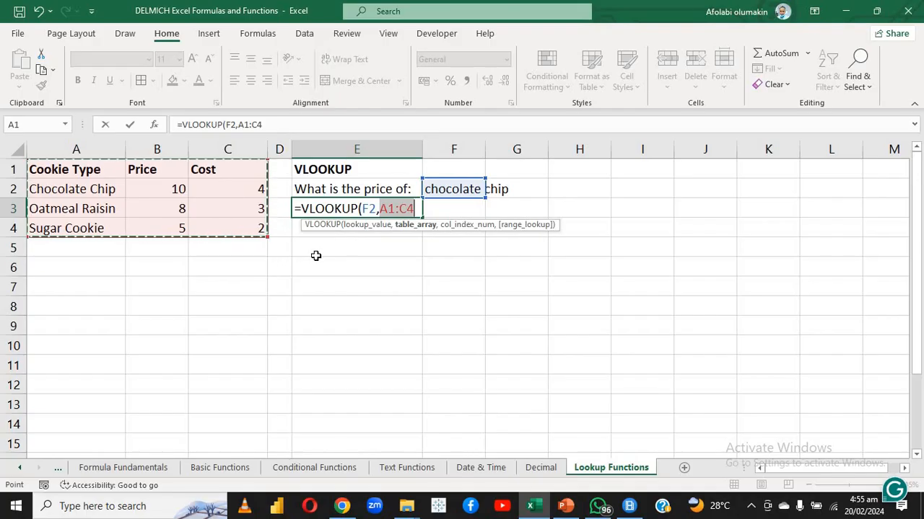
{"action": "type", "text": ","}
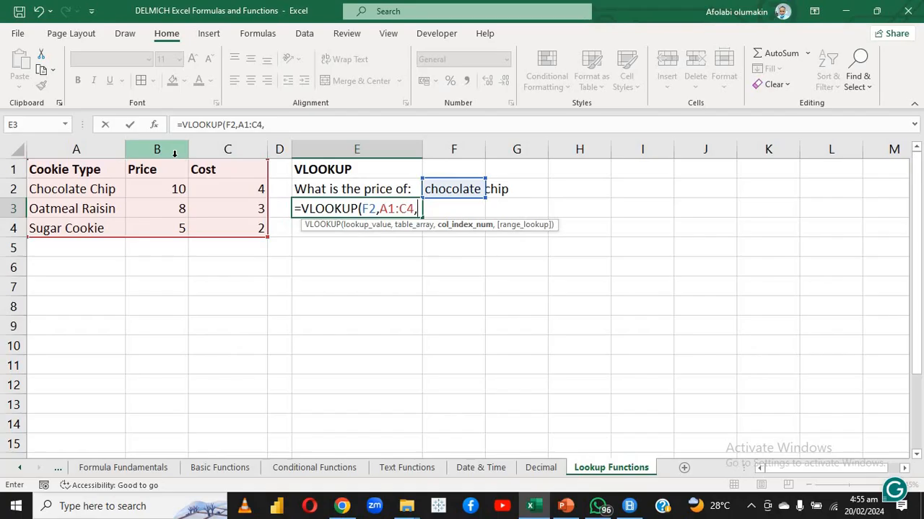
{"action": "type", "text": "2"}
{"action": "key", "text": "Return"}
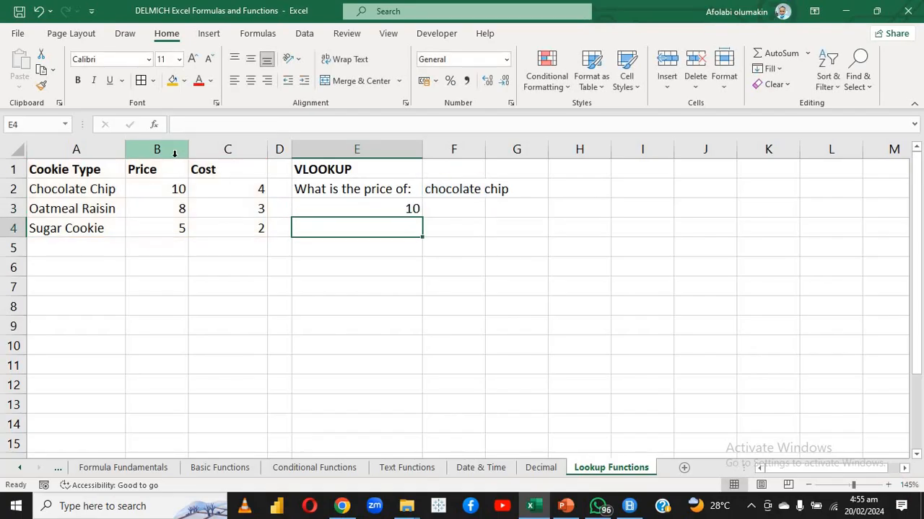
Change the column index of the VLOOKUP formula in E3 to 3 to return the cost
{"action": "double_click", "coordinate": [342, 208]}
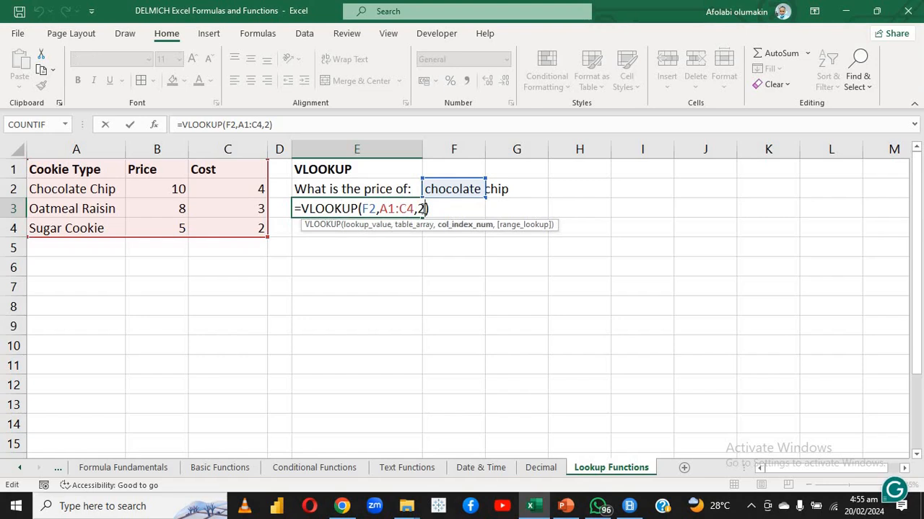
{"action": "key", "text": "BackSpace"}
{"action": "type", "text": "3"}
{"action": "key", "text": "ctrl+Return"}
{"action": "key", "text": "Return"}
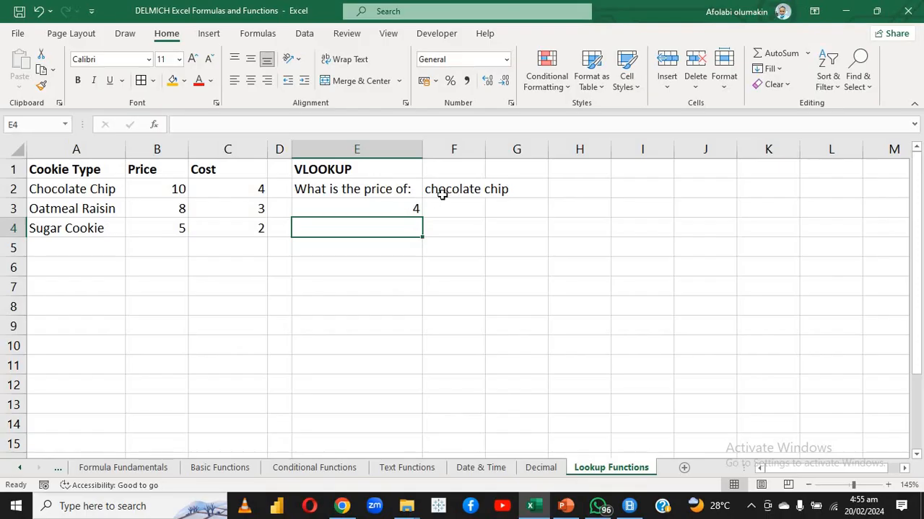
Examine the lookup value, table array and column index of the VLOOKUP formula in E3 without changing it
{"action": "key", "text": "ctrl+Up"}
{"action": "double_click", "coordinate": [394, 202]}
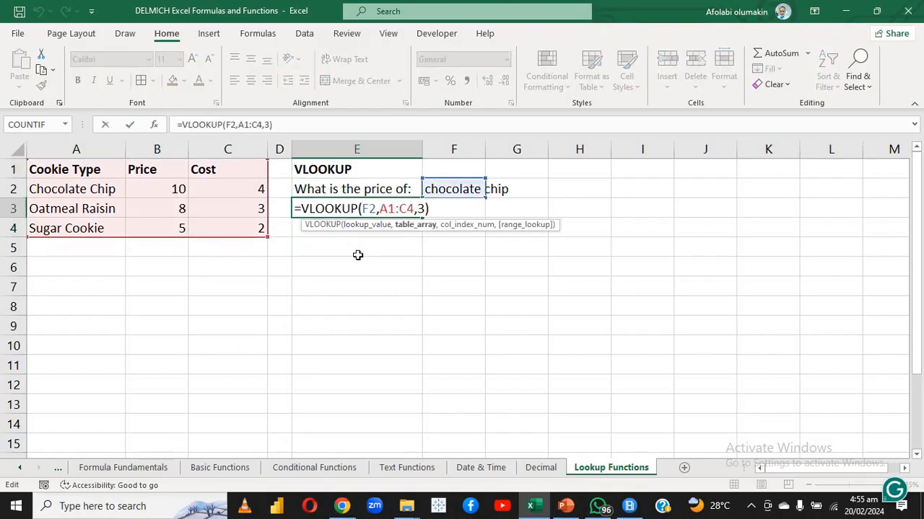
{"action": "key", "text": "Return"}
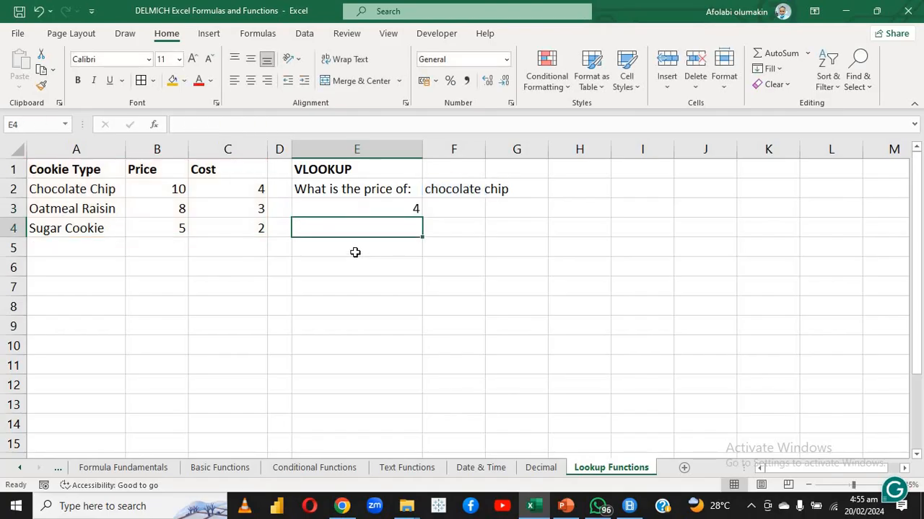
{"action": "double_click", "coordinate": [327, 209]}
{"action": "key", "text": "Return"}
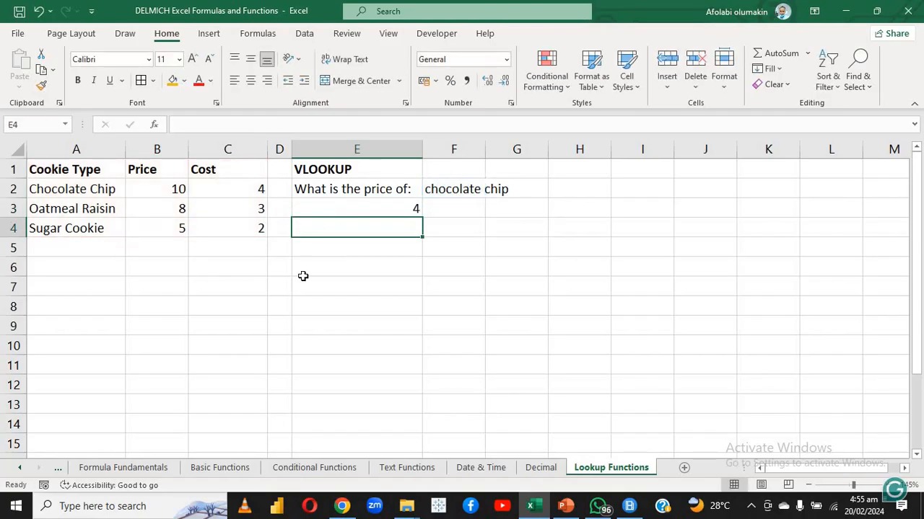
{"action": "left_click", "coordinate": [301, 274]}
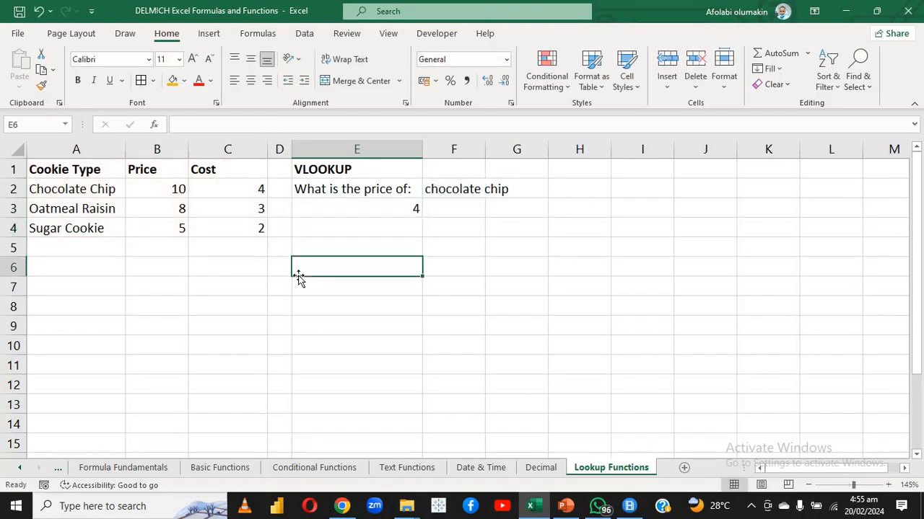
{"action": "double_click", "coordinate": [318, 208]}
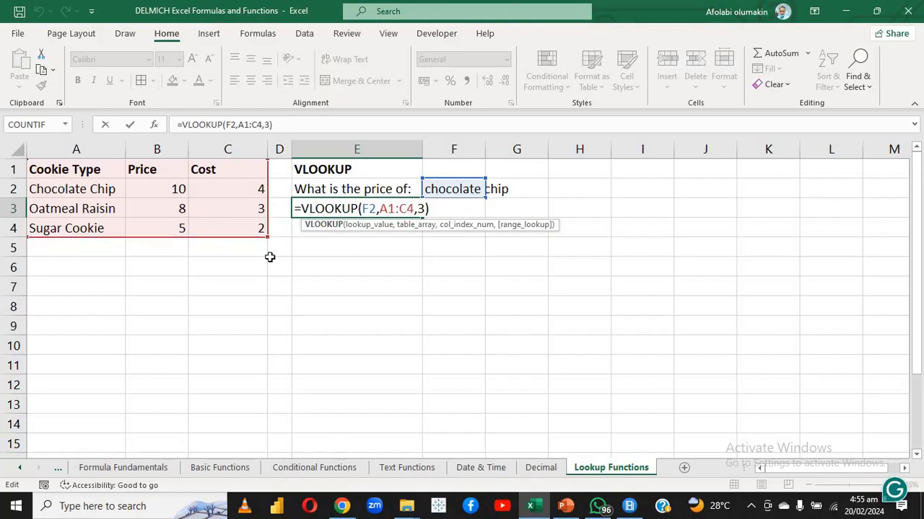
{"action": "key", "text": "Return"}
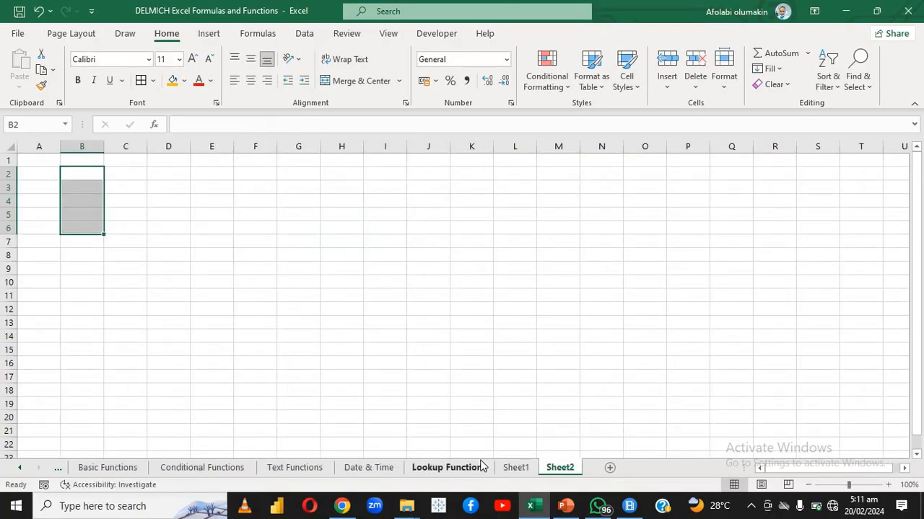
Apply all borders to the items and amounts table B2:C6 on Sheet1
{"action": "left_click", "coordinate": [456, 465]}
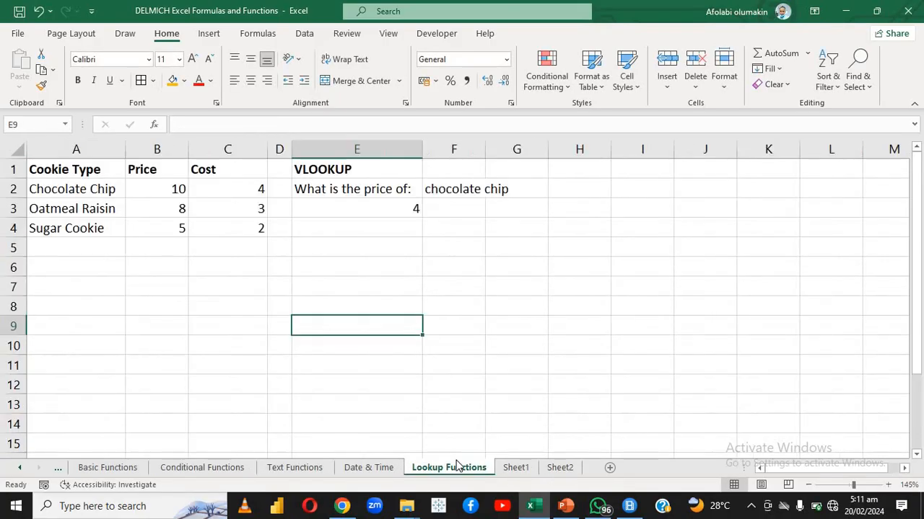
{"action": "left_click", "coordinate": [506, 468]}
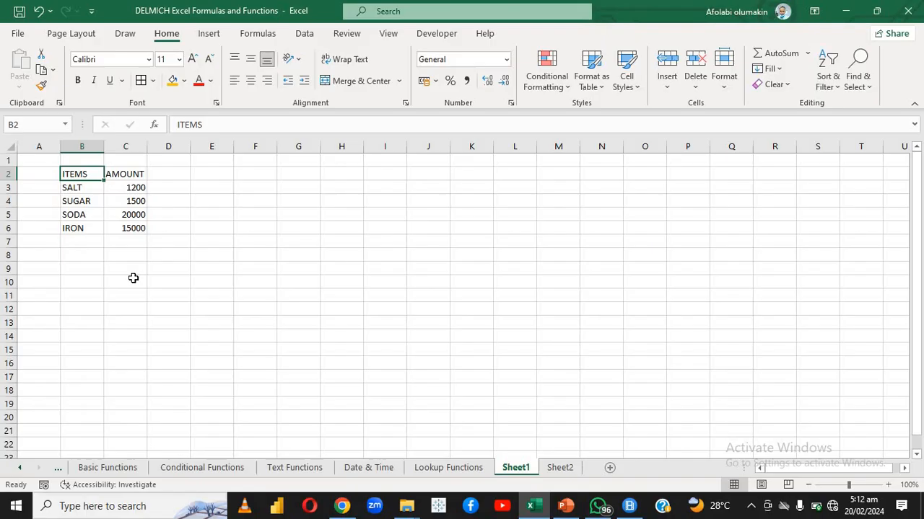
{"action": "left_click", "coordinate": [66, 251]}
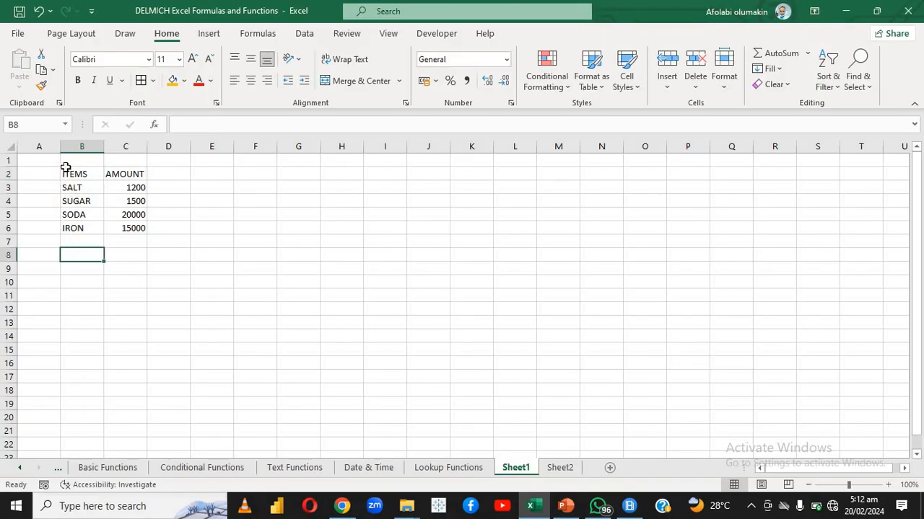
{"action": "left_click_drag", "start_coordinate": [66, 170], "coordinate": [114, 228]}
{"action": "left_click", "coordinate": [141, 80]}
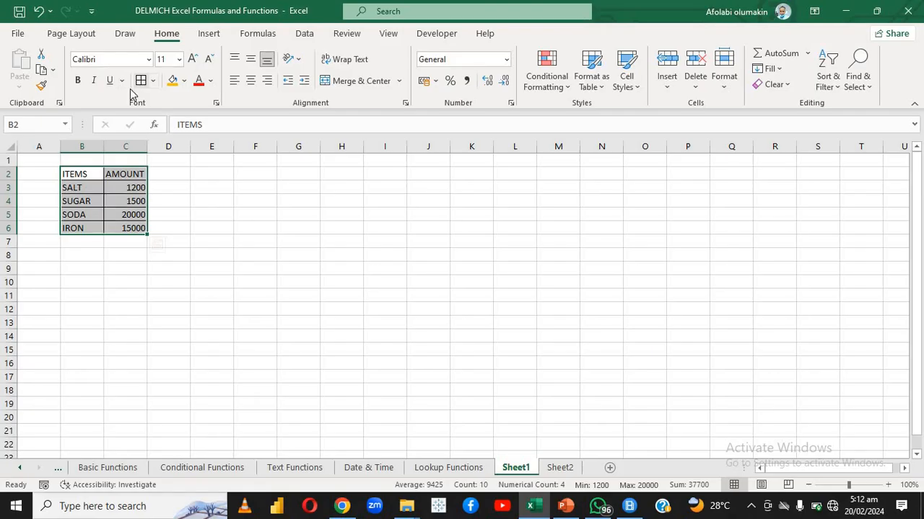
{"action": "left_click_drag", "start_coordinate": [100, 160], "coordinate": [87, 172]}
{"action": "left_click", "coordinate": [111, 211]}
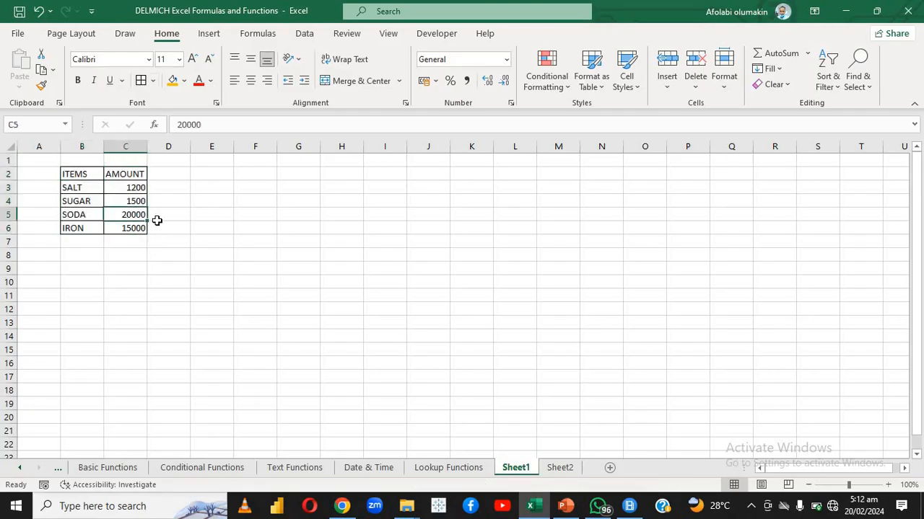
{"action": "left_click", "coordinate": [209, 224]}
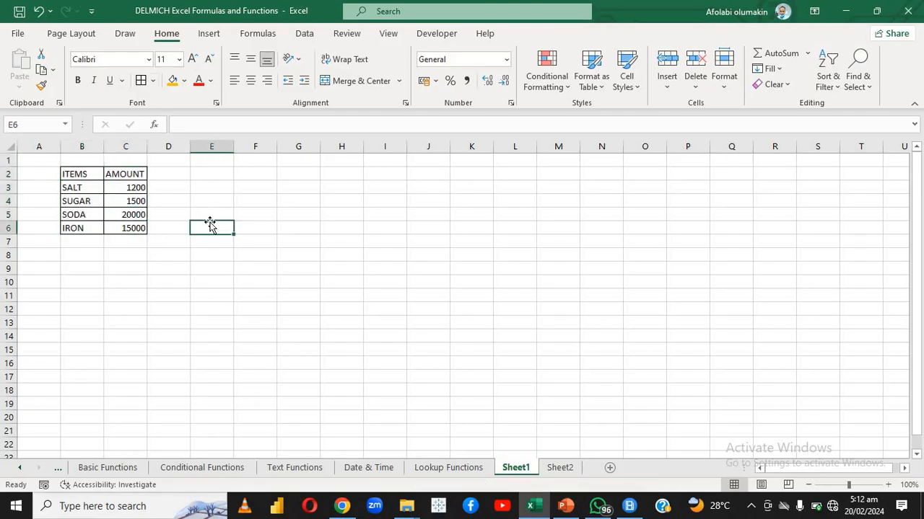
Link cell B2 of Sheet2 to the ITEMS heading with the formula =Sheet1!B2
{"action": "left_click", "coordinate": [562, 467]}
{"action": "left_click", "coordinate": [270, 202]}
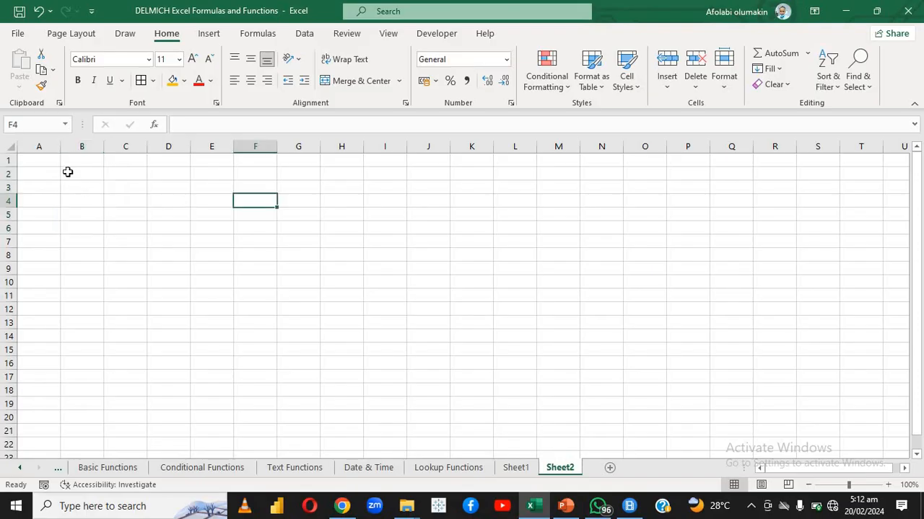
{"action": "left_click", "coordinate": [67, 172]}
{"action": "type", "text": "="}
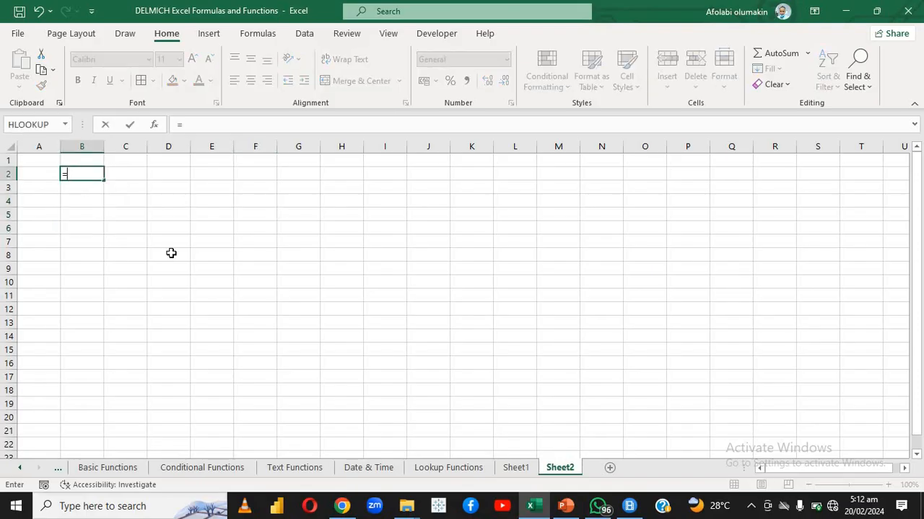
{"action": "left_click", "coordinate": [504, 467]}
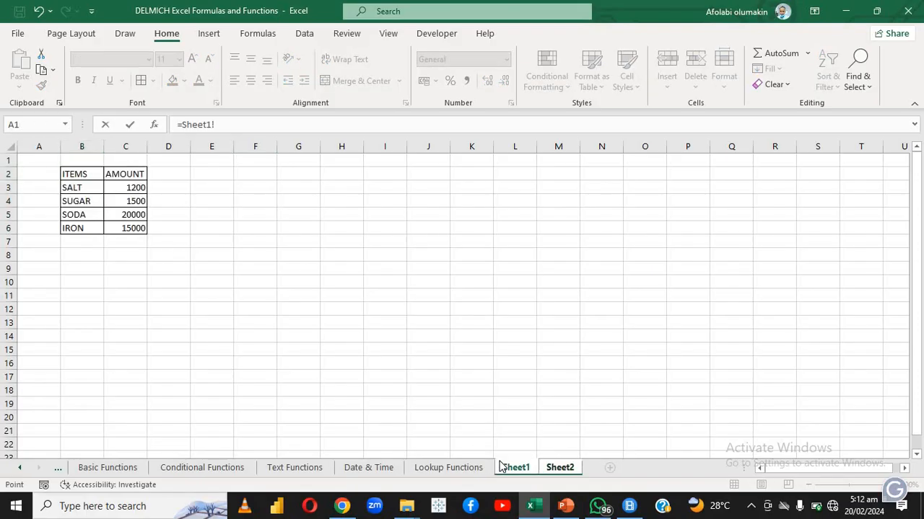
{"action": "left_click", "coordinate": [94, 176]}
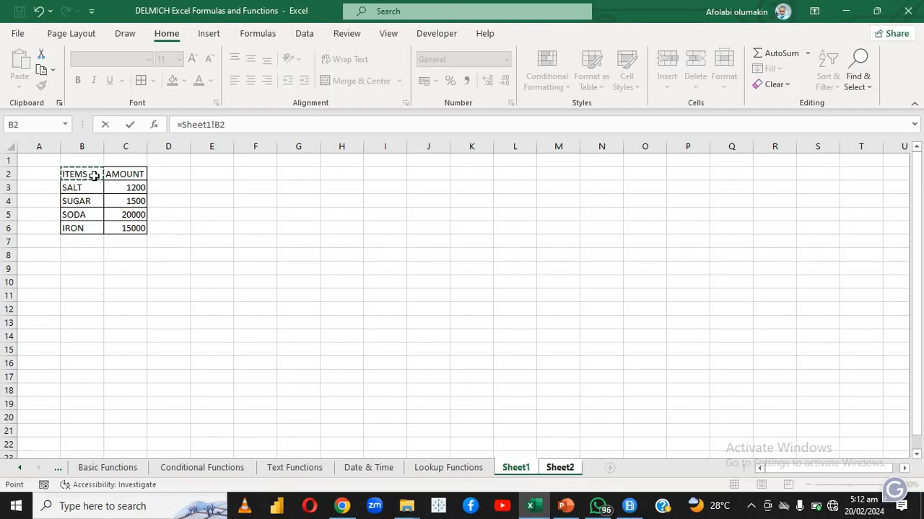
{"action": "key", "text": "Return"}
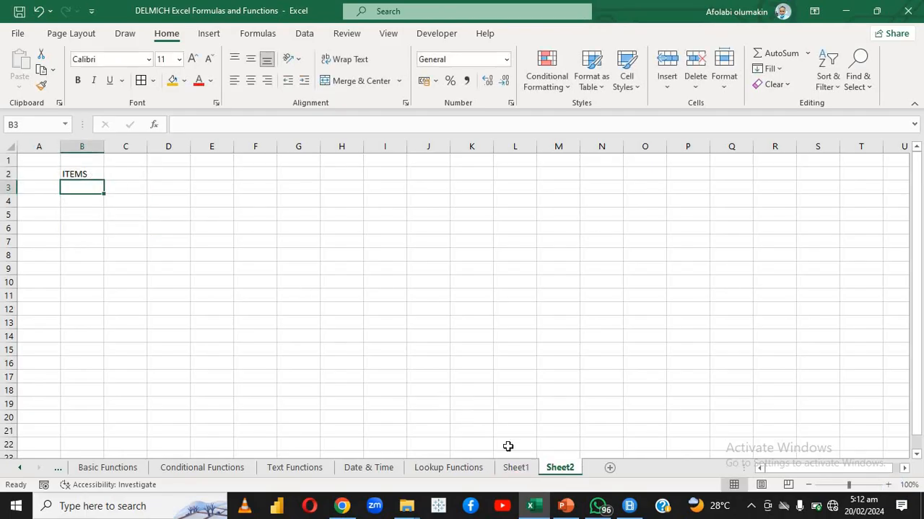
Clear cell B2 on Sheet2 and relink it to the ITEMS heading with the formula =Sheet1!B2
{"action": "left_click", "coordinate": [522, 468]}
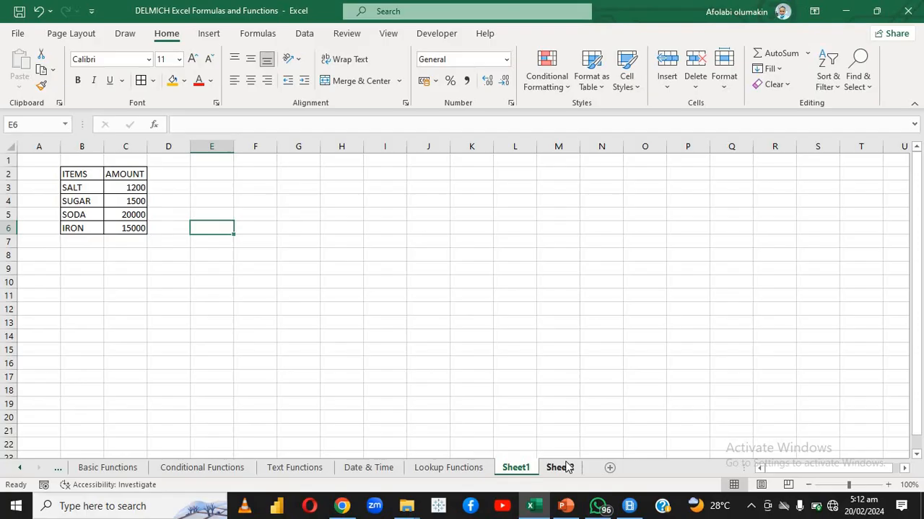
{"action": "left_click", "coordinate": [559, 466]}
{"action": "left_click", "coordinate": [97, 173]}
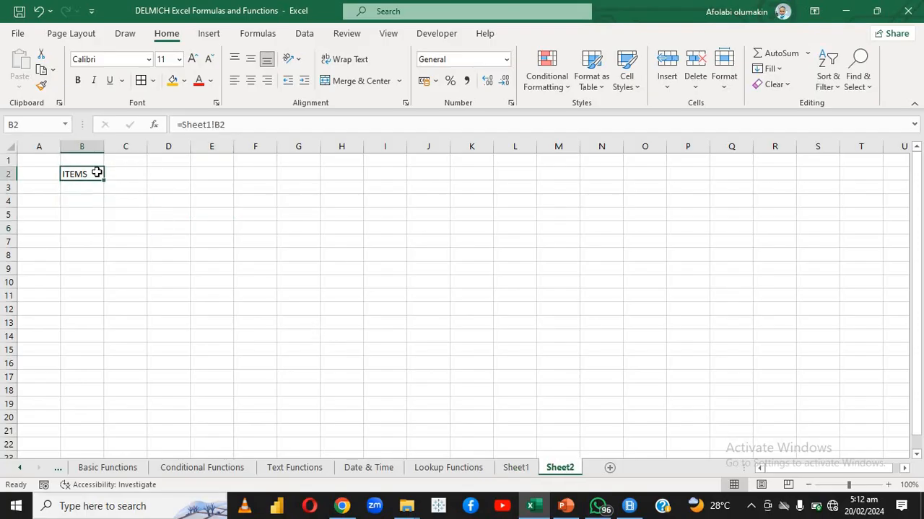
{"action": "key", "text": "BackSpace"}
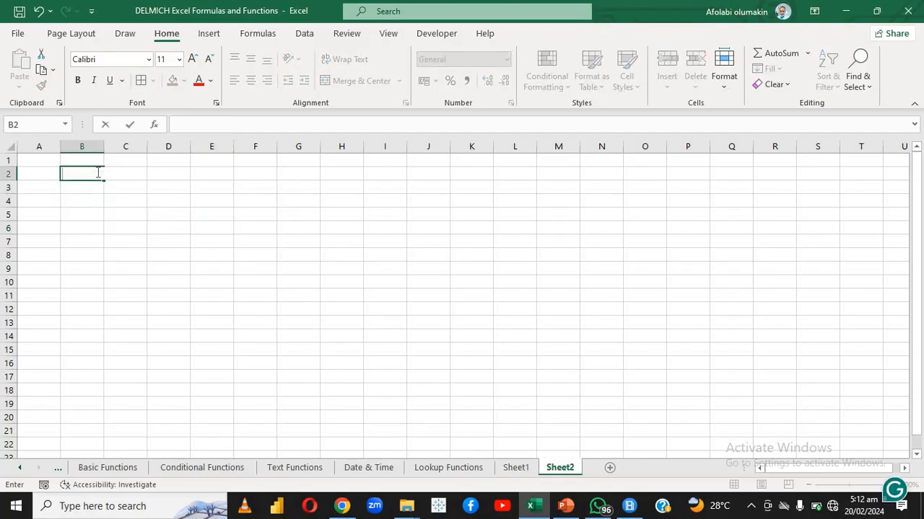
{"action": "type", "text": "="}
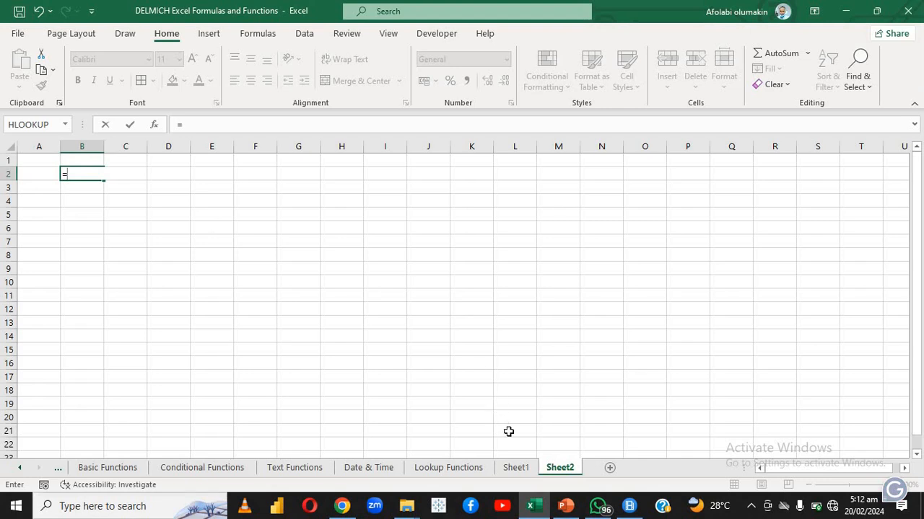
{"action": "left_click", "coordinate": [516, 467]}
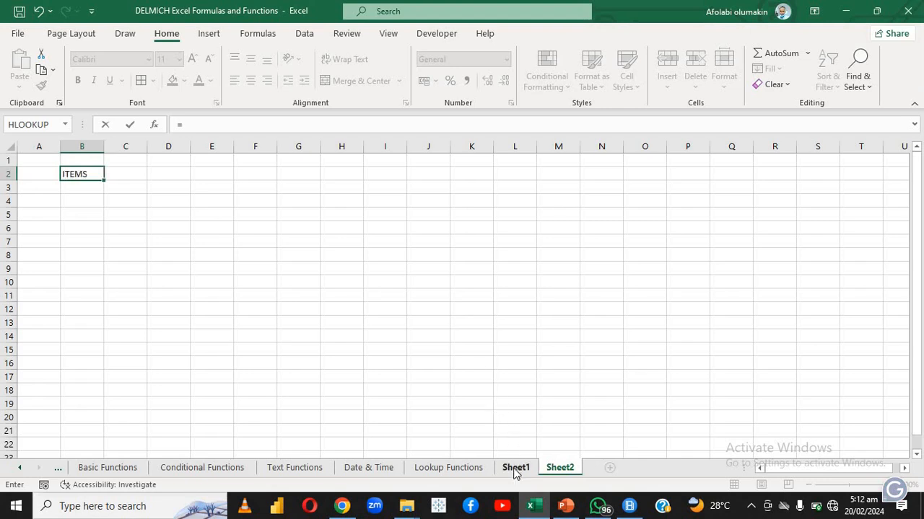
{"action": "left_click", "coordinate": [96, 175]}
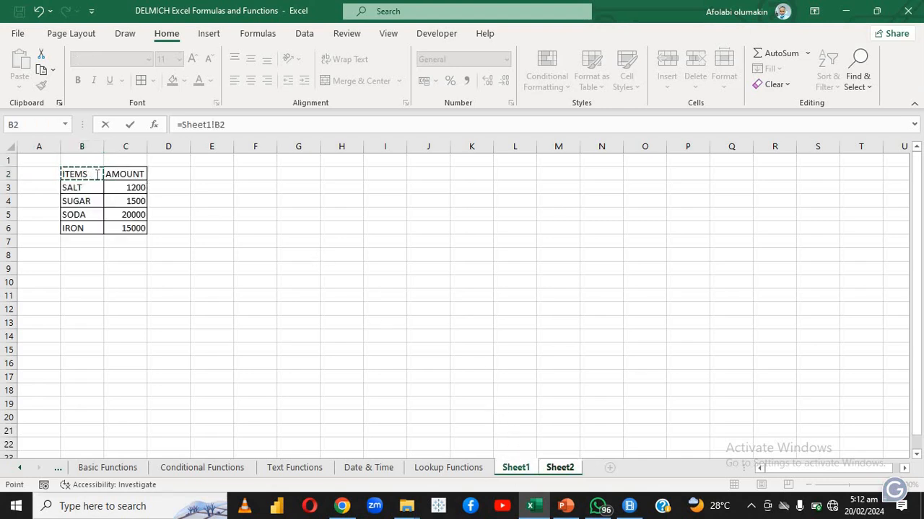
{"action": "key", "text": "Return"}
Fill the link formula from B2 down to B7 on Sheet2, and clear the surplus cell B7
{"action": "left_click", "coordinate": [99, 177]}
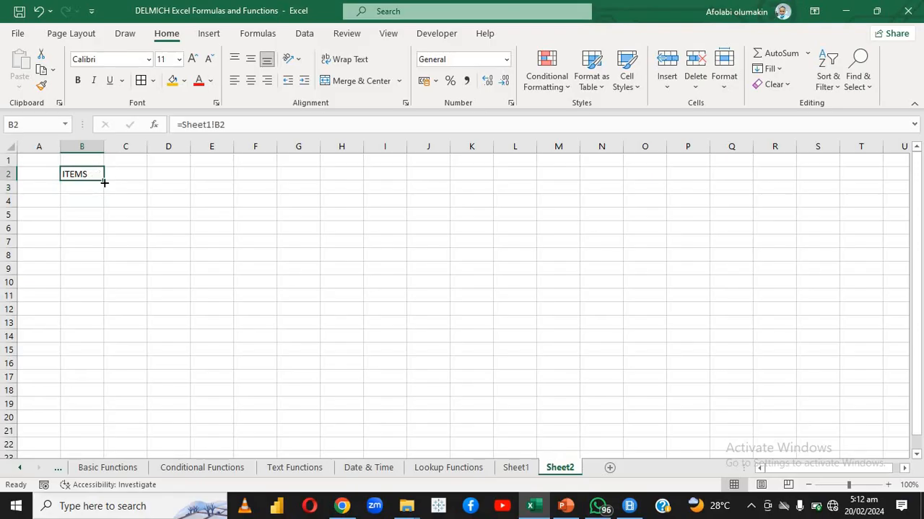
{"action": "left_click_drag", "start_coordinate": [104, 183], "coordinate": [93, 243]}
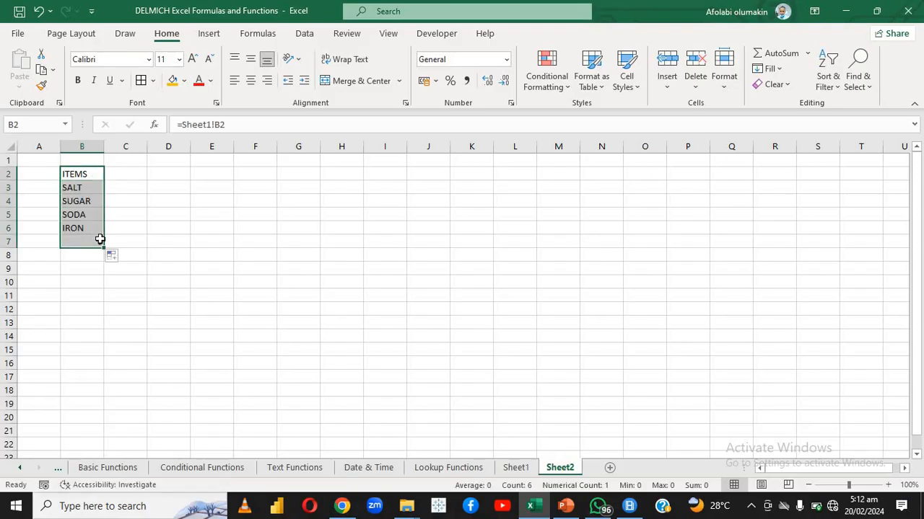
{"action": "left_click", "coordinate": [99, 241]}
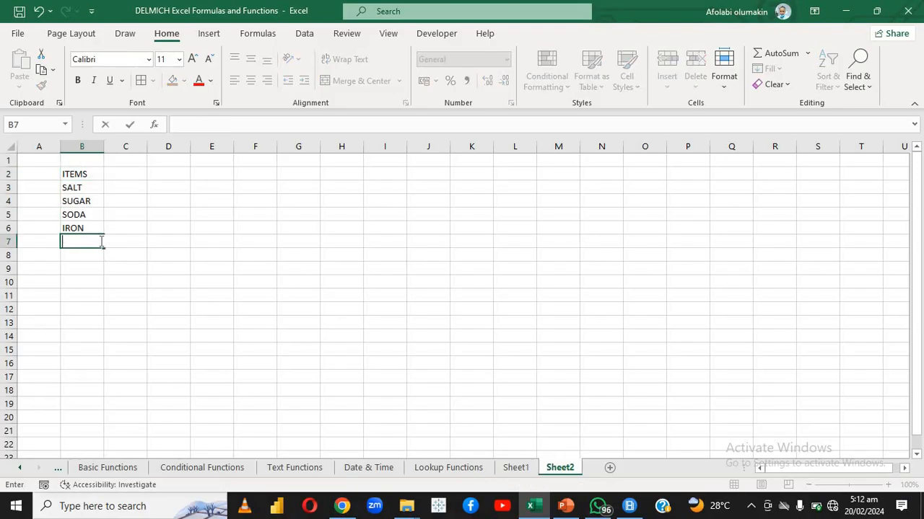
Fill the link formula from B2 across to column C and down to row 6, and check the formula in C4
{"action": "left_click", "coordinate": [85, 173]}
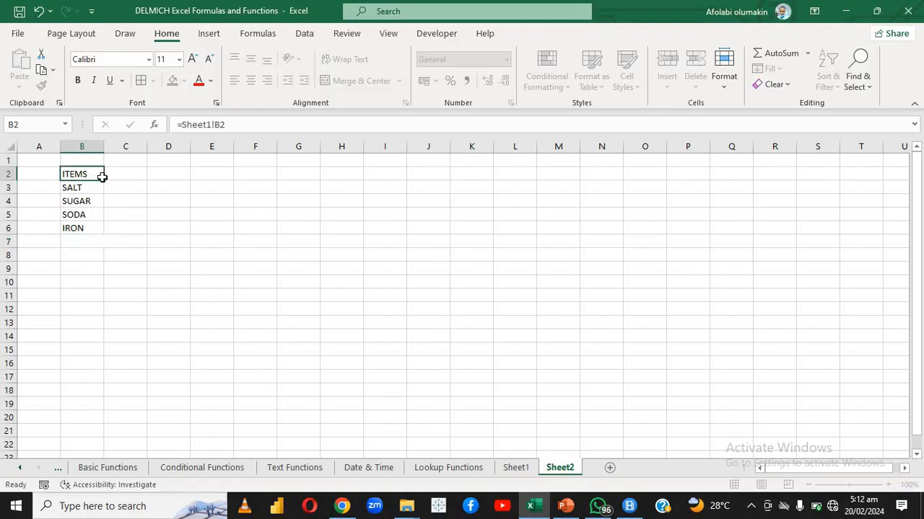
{"action": "left_click_drag", "start_coordinate": [102, 177], "coordinate": [106, 178]}
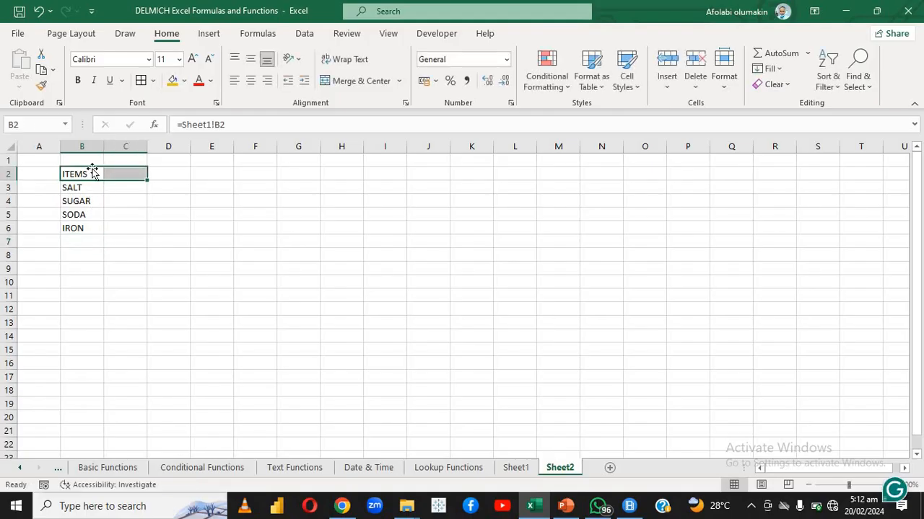
{"action": "left_click", "coordinate": [92, 174]}
{"action": "left_click", "coordinate": [93, 189]}
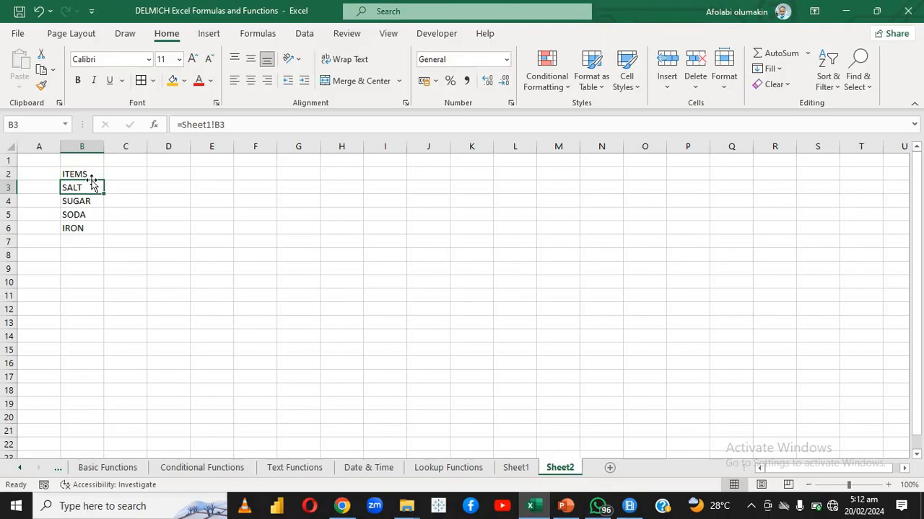
{"action": "left_click", "coordinate": [97, 175]}
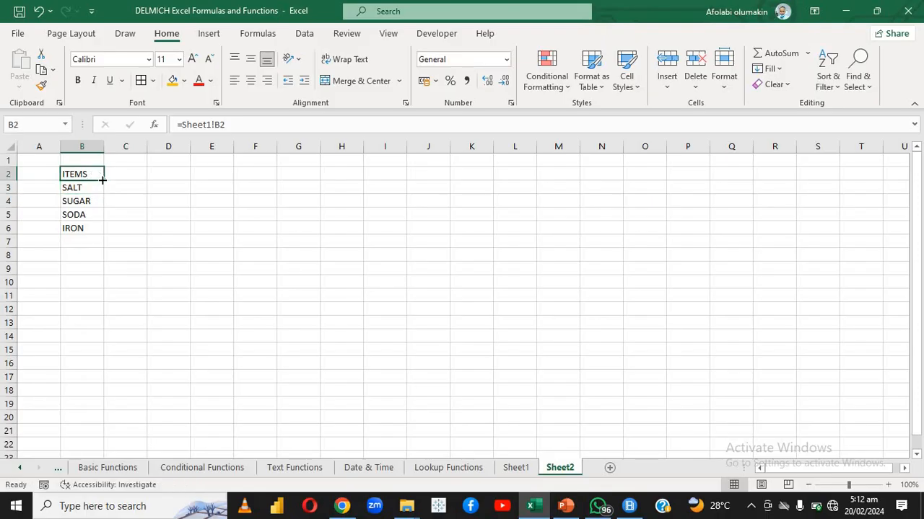
{"action": "left_click_drag", "start_coordinate": [103, 180], "coordinate": [140, 237]}
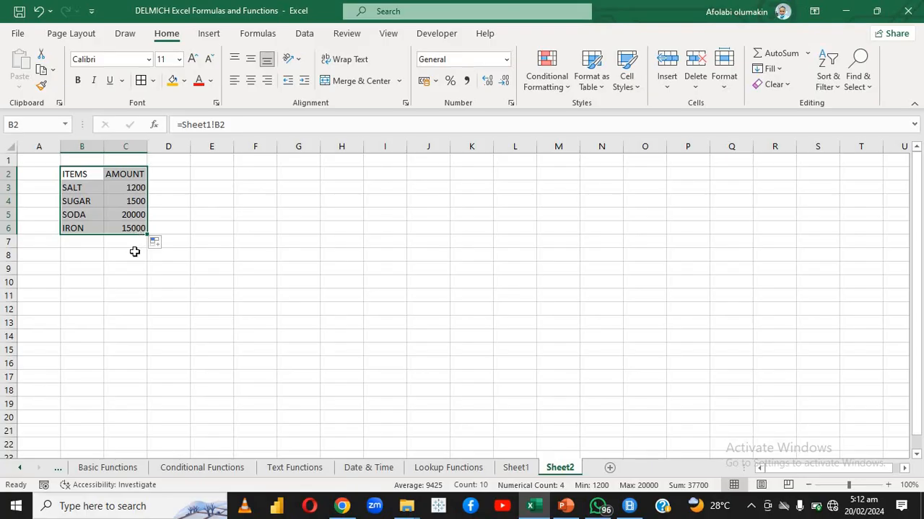
{"action": "left_click", "coordinate": [134, 253]}
{"action": "left_click", "coordinate": [121, 200]}
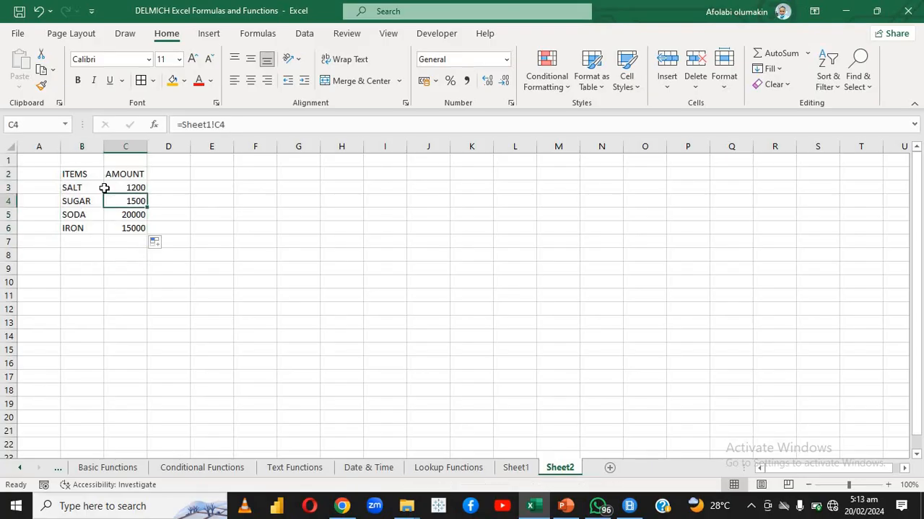
Delete the contents of the linked table B2:C6 on Sheet2
{"action": "left_click", "coordinate": [74, 174]}
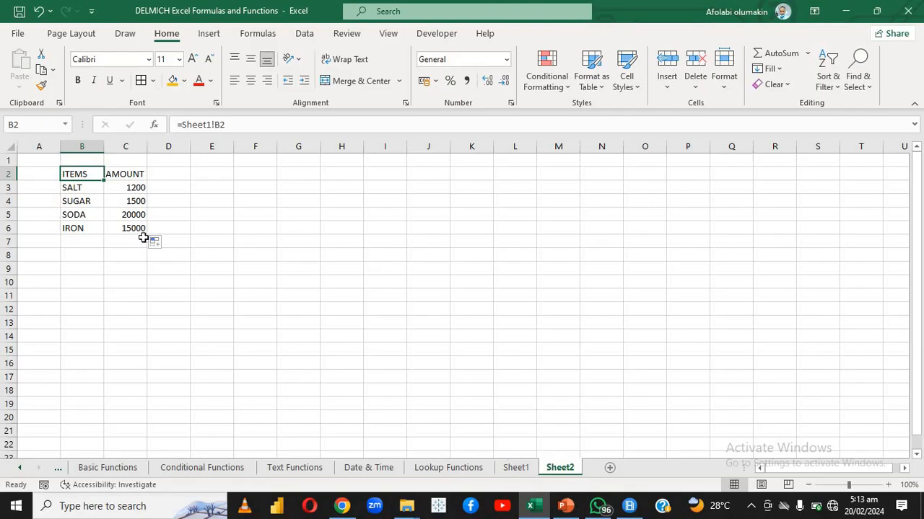
{"action": "left_click_drag", "start_coordinate": [135, 225], "coordinate": [77, 179]}
{"action": "left_click", "coordinate": [77, 179]}
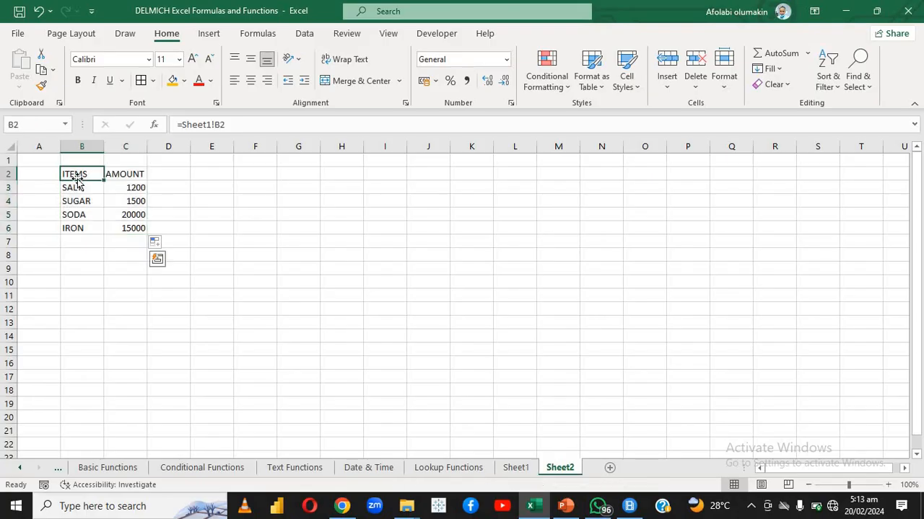
{"action": "key", "text": "Down"}
{"action": "key", "text": "Down"}
{"action": "left_click_drag", "start_coordinate": [68, 173], "coordinate": [121, 228]}
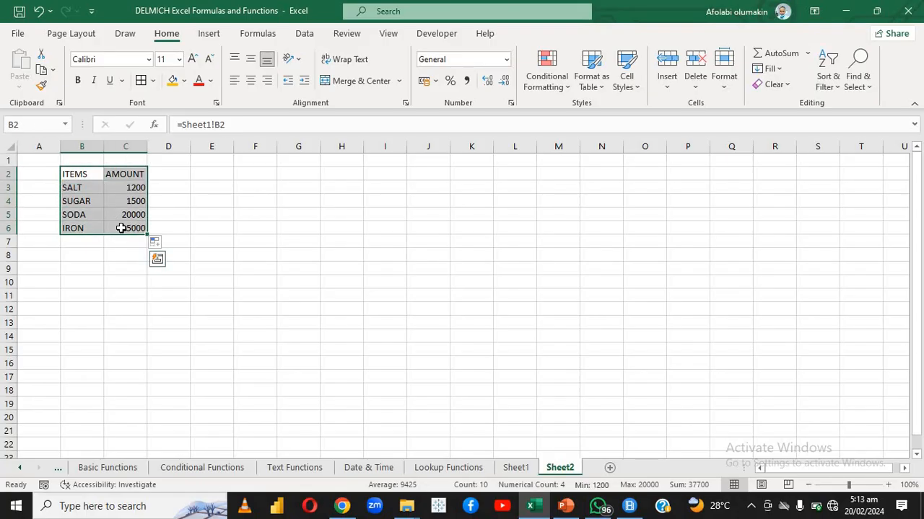
{"action": "key", "text": "Delete"}
Enter the formula =SHEET!B2 manually in cell B2 of Sheet2 and dismiss the file selection dialog
{"action": "left_click", "coordinate": [190, 128]}
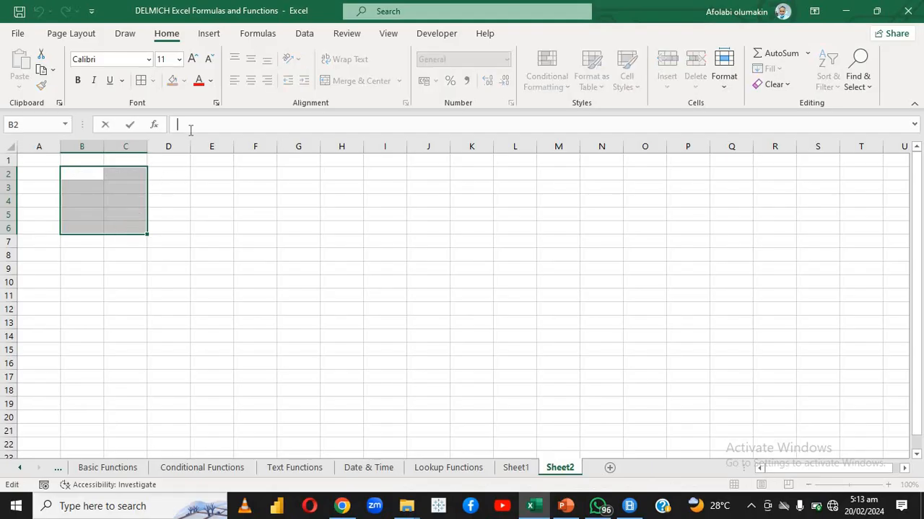
{"action": "type", "text": "="}
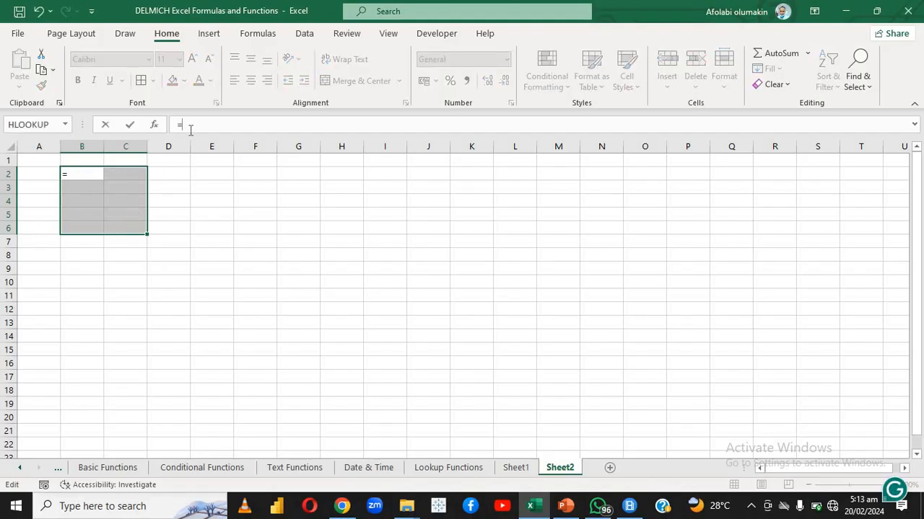
{"action": "type", "text": "SHEE"}
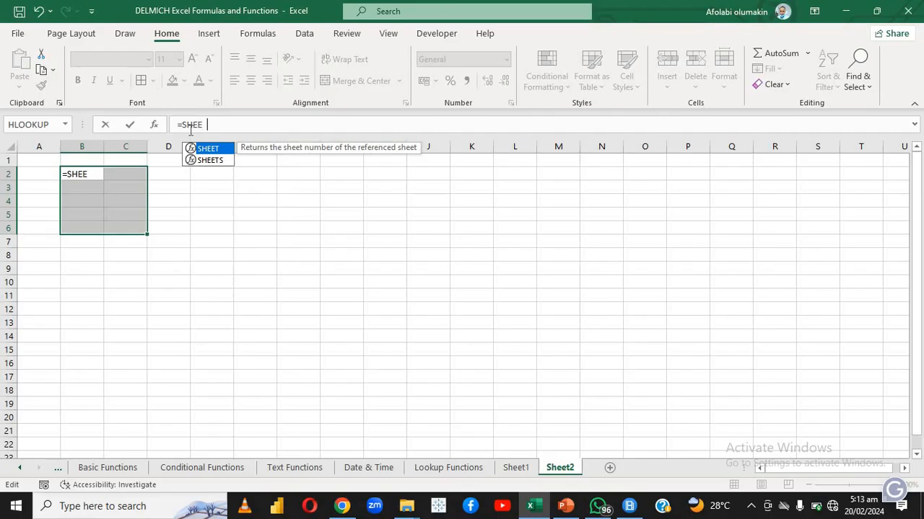
{"action": "type", "text": "T!"}
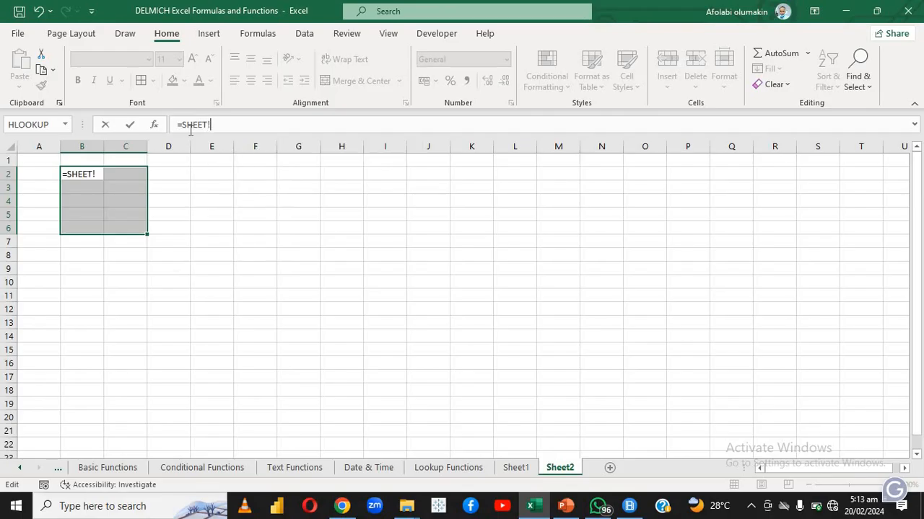
{"action": "type", "text": "B2"}
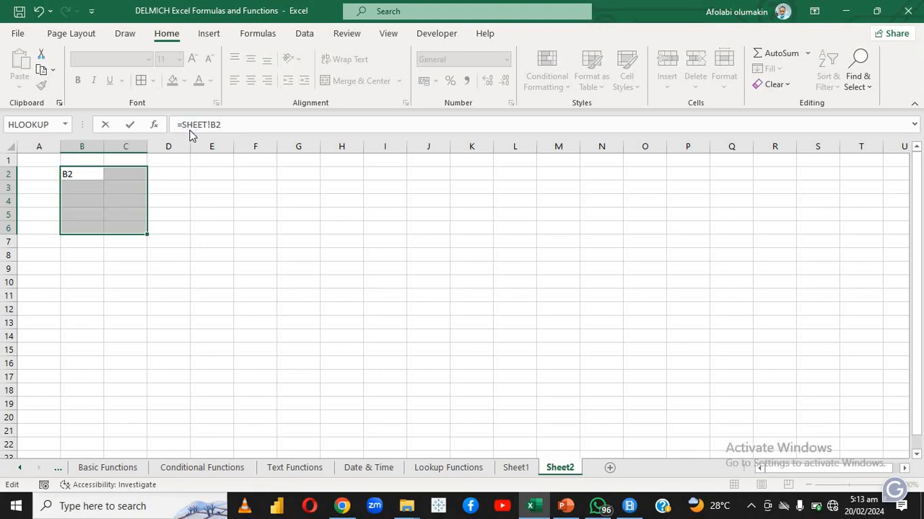
{"action": "key", "text": "Return"}
{"action": "left_click", "coordinate": [442, 12]}
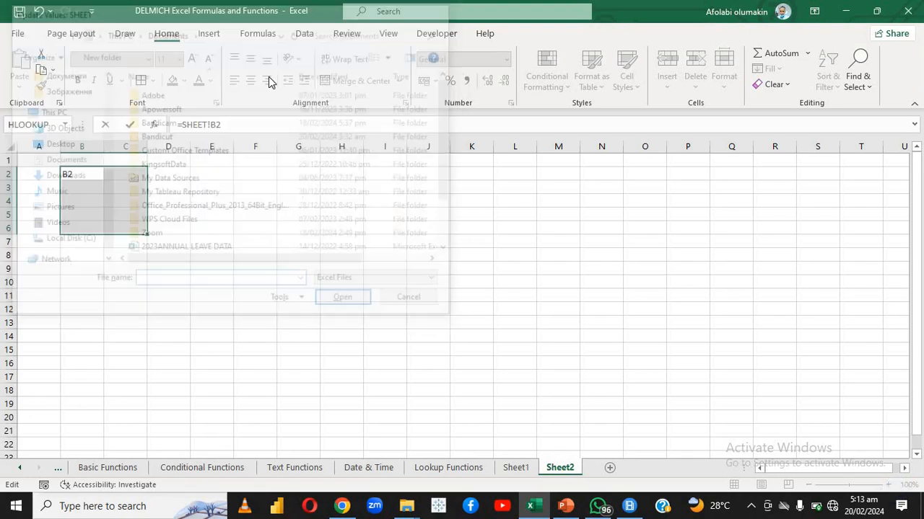
{"action": "left_click", "coordinate": [93, 211]}
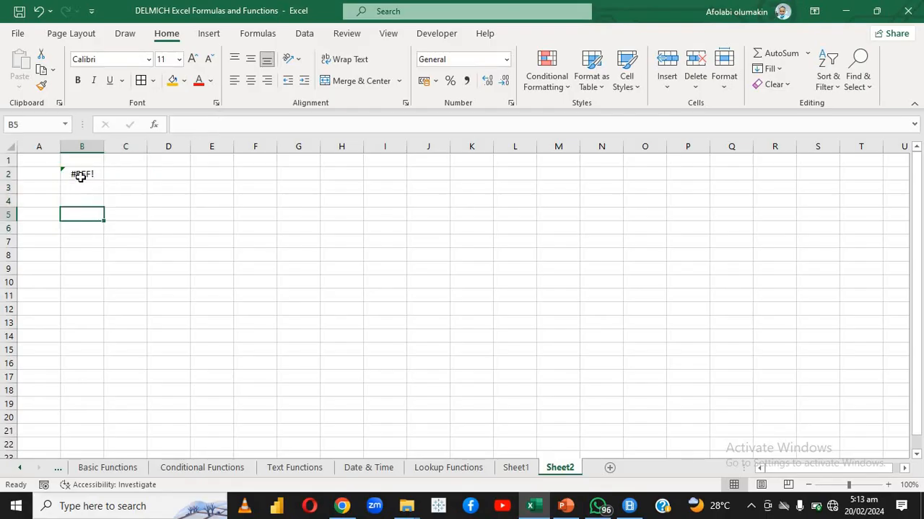
Correct the sheet name in the B2 formula so that it reads =SHEET1!B2
{"action": "double_click", "coordinate": [80, 175]}
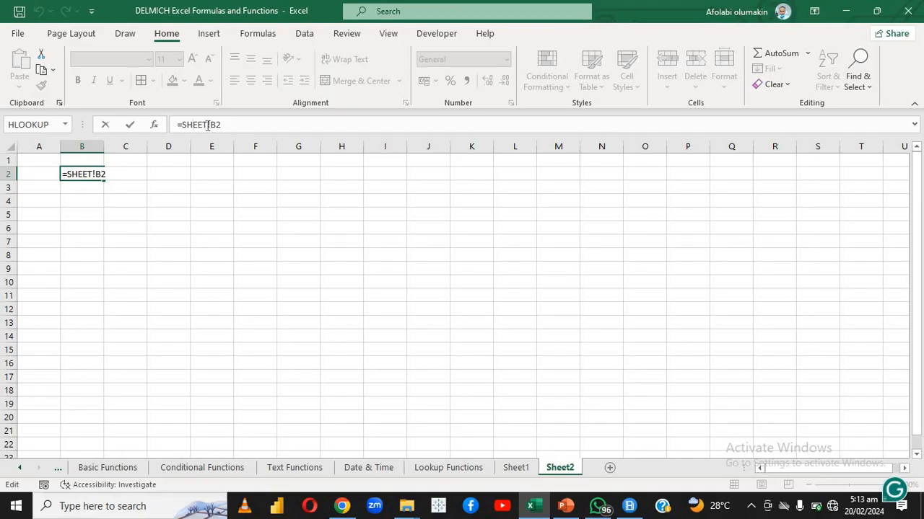
{"action": "left_click", "coordinate": [207, 125]}
{"action": "type", "text": "1"}
{"action": "key", "text": "Return"}
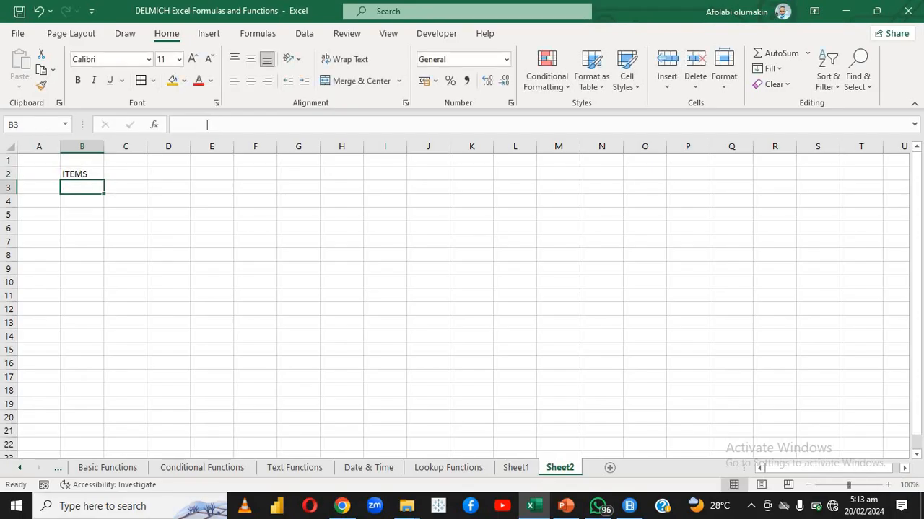
Fill the link formula from B2 down to row 6 and across to column C to bring in the whole Sheet1 table
{"action": "double_click", "coordinate": [95, 174]}
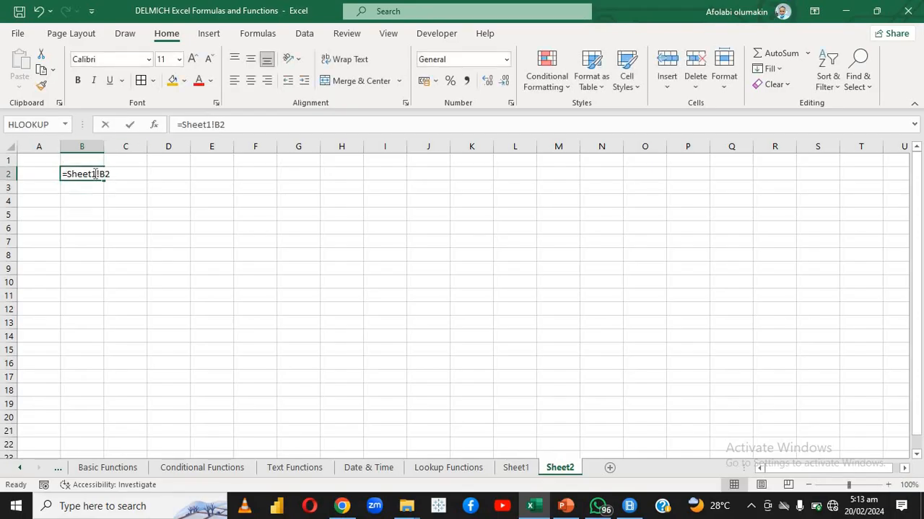
{"action": "left_click", "coordinate": [144, 209]}
{"action": "left_click", "coordinate": [88, 176]}
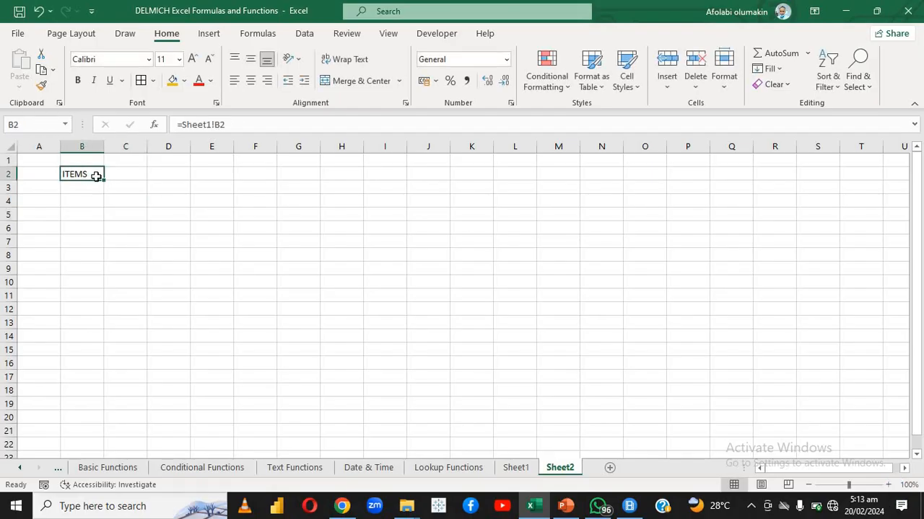
{"action": "left_click", "coordinate": [105, 179]}
{"action": "left_click", "coordinate": [97, 181]}
{"action": "left_click_drag", "start_coordinate": [103, 179], "coordinate": [103, 218]}
{"action": "left_click", "coordinate": [84, 175]}
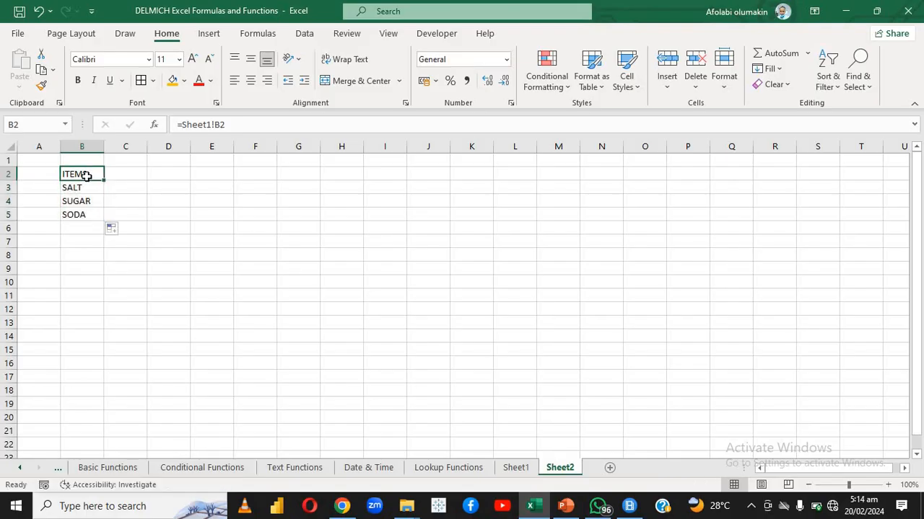
{"action": "left_click_drag", "start_coordinate": [103, 180], "coordinate": [145, 230]}
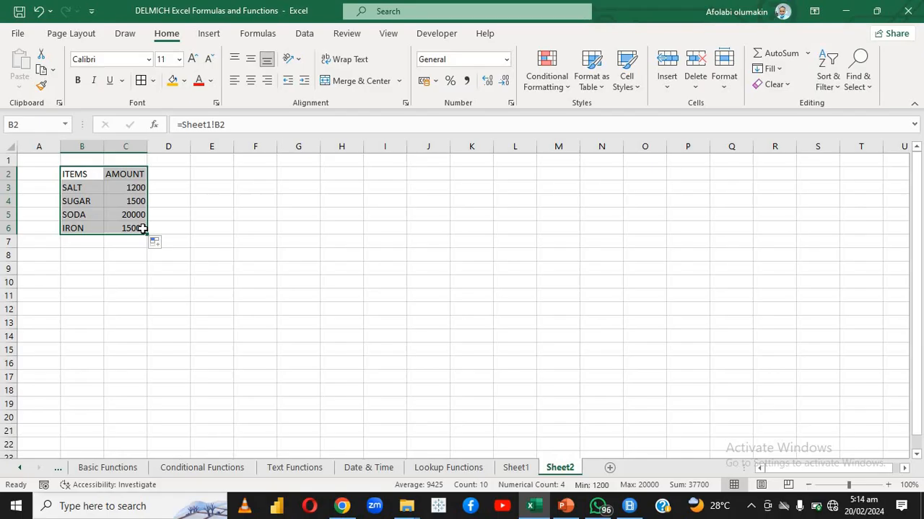